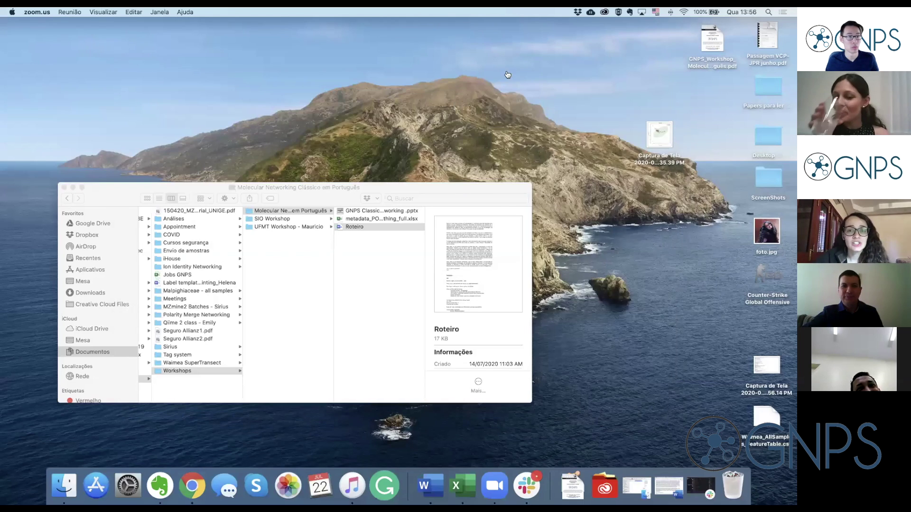
Step: Switch to the browser and sign in to GNPS with the prefilled account credentials
{"action": "key", "text": "ctrl+Left"}
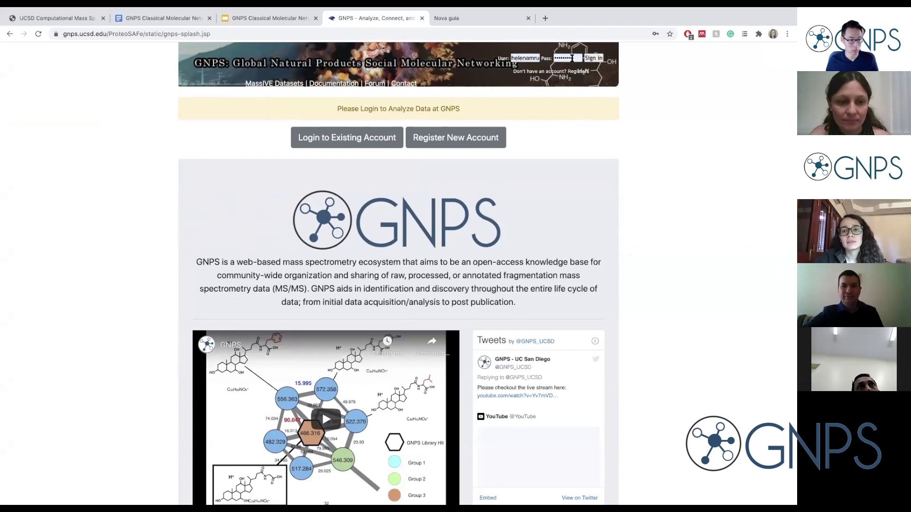
{"action": "left_click", "coordinate": [595, 59]}
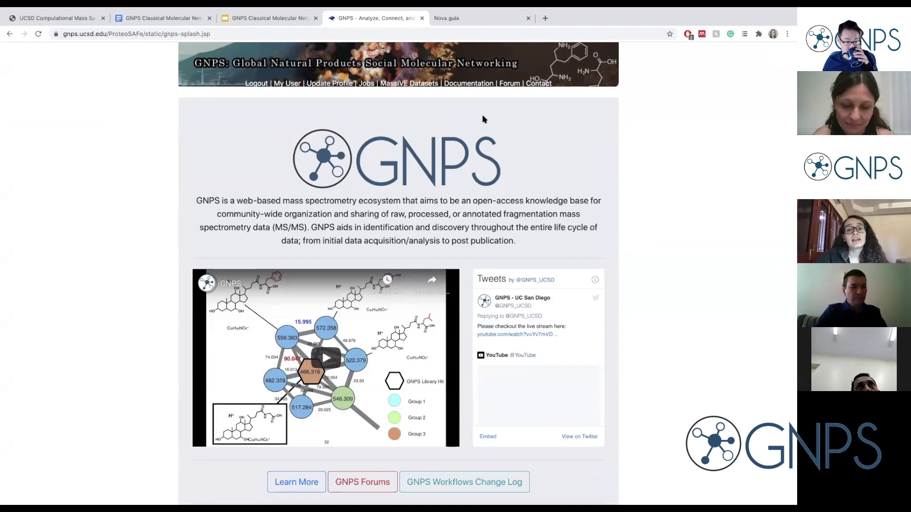
Step: Find the Data Analysis section of the GNPS home page and open the Create Molecular Network workflow form
{"action": "scroll", "coordinate": [395, 128], "scroll_direction": "down", "scroll_amount": 5}
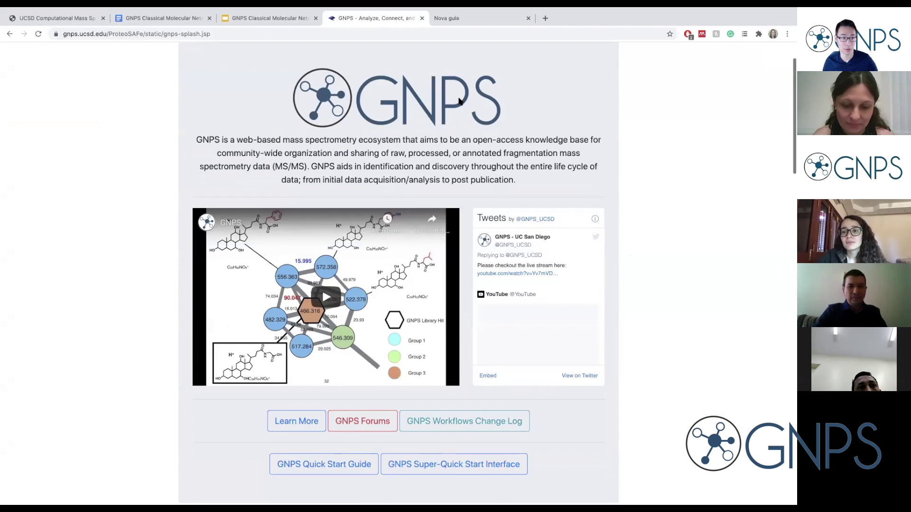
{"action": "scroll", "coordinate": [76, 332], "scroll_direction": "down", "scroll_amount": 10}
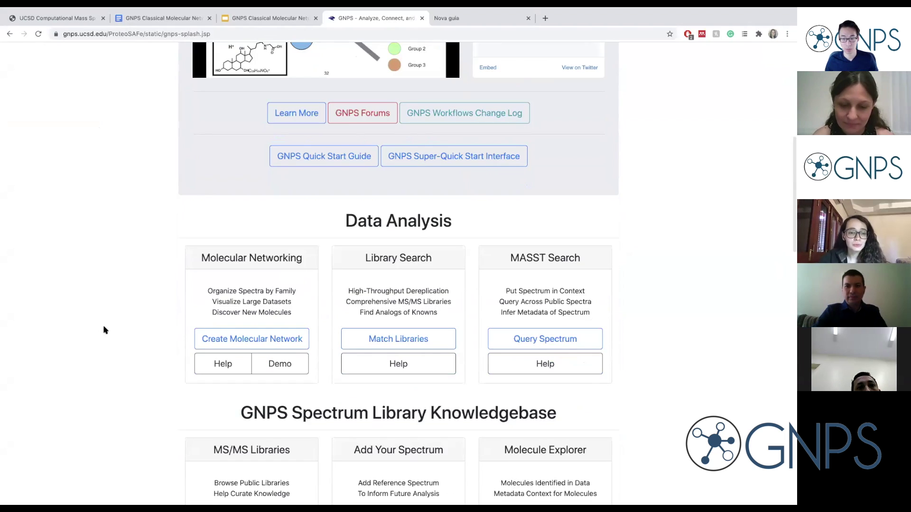
{"action": "left_click_drag", "start_coordinate": [453, 223], "coordinate": [322, 224]}
{"action": "scroll", "coordinate": [322, 224], "scroll_direction": "up", "scroll_amount": 1}
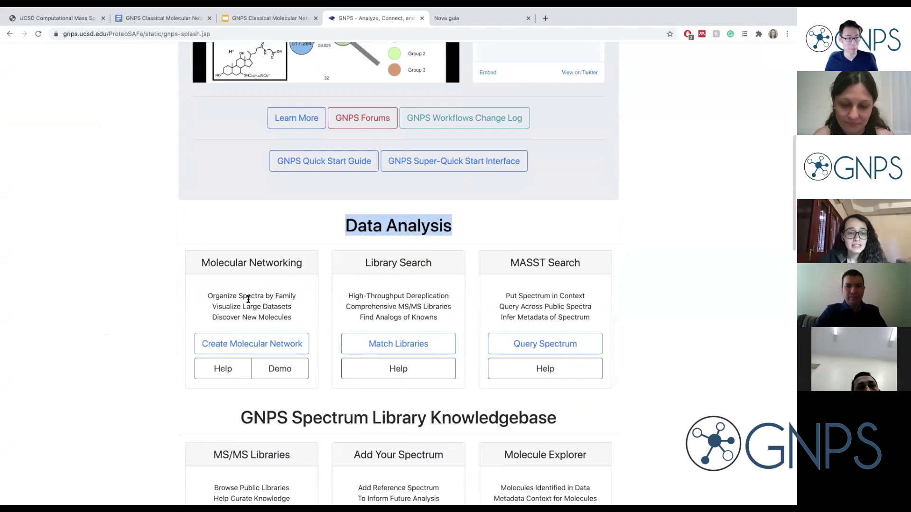
{"action": "left_click", "coordinate": [289, 344]}
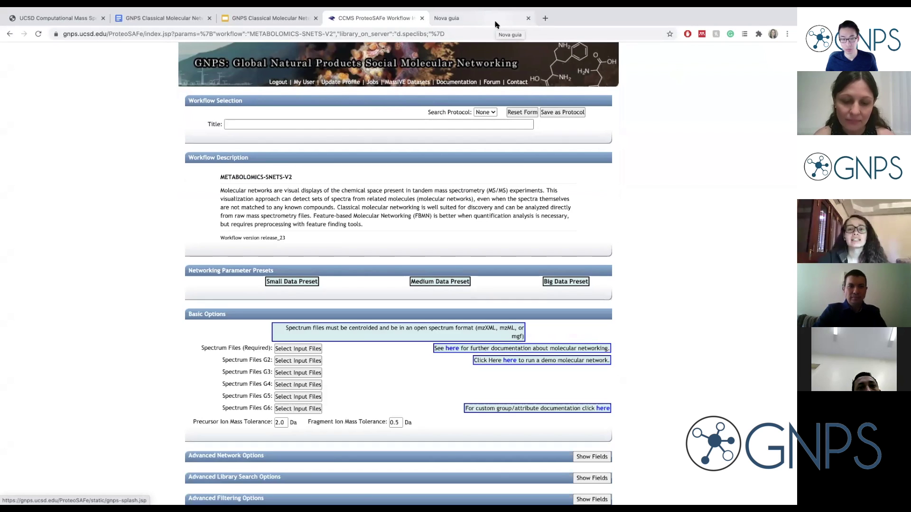
Step: Open the GNPS Documentation site alongside the workflow form, view its home page and return to the form
{"action": "left_click", "coordinate": [446, 83]}
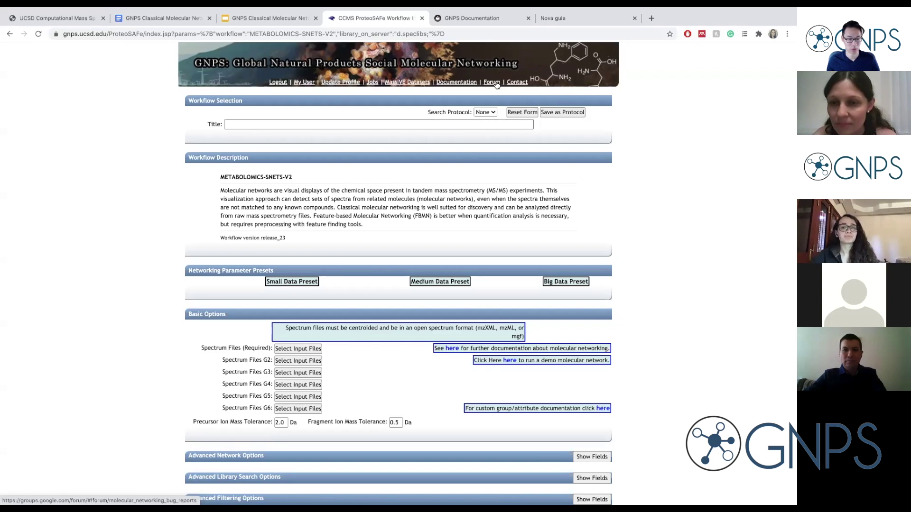
{"action": "left_click", "coordinate": [479, 19]}
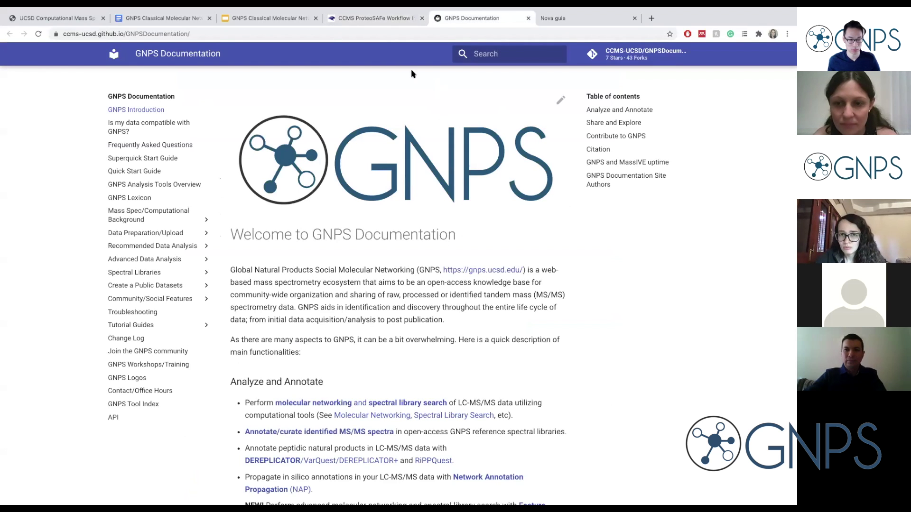
{"action": "left_click", "coordinate": [381, 20]}
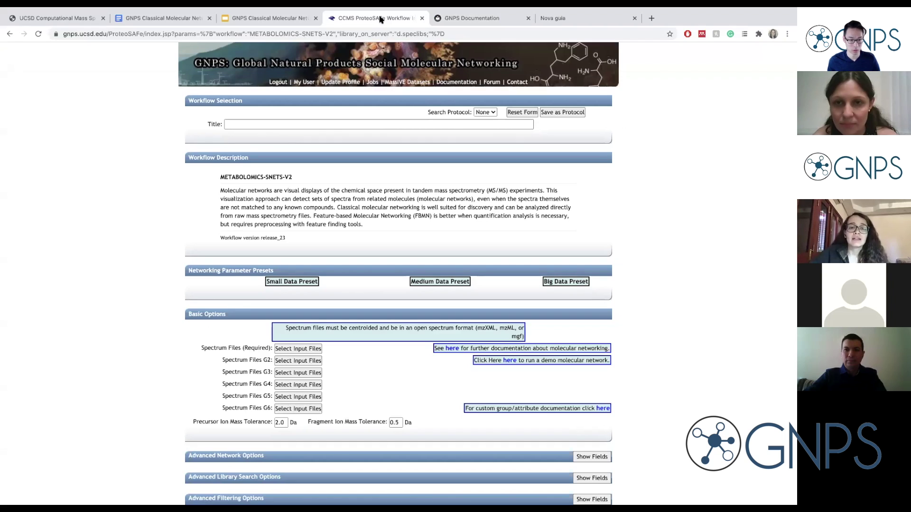
Step: Title the molecular networking job "Workshop Molecular Networking - portugues"
{"action": "left_click", "coordinate": [273, 124]}
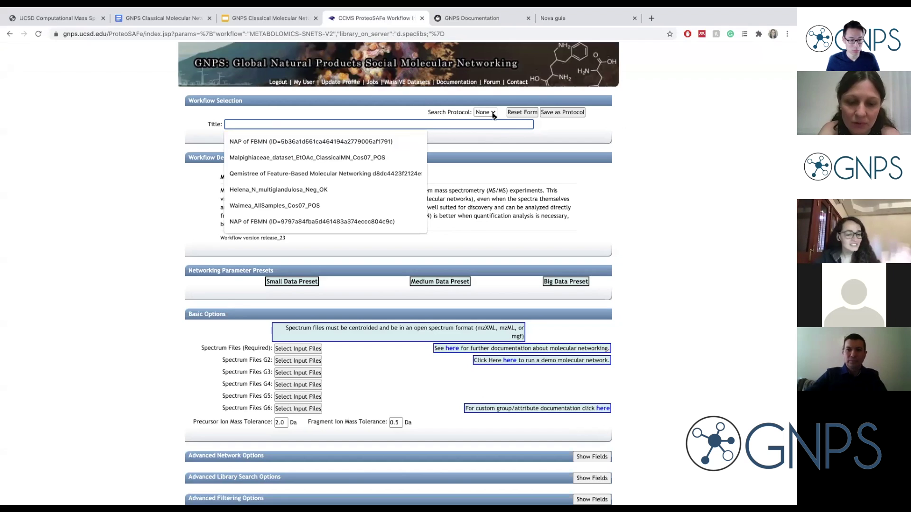
{"action": "type", "text": "W"}
{"action": "type", "text": "orksho"}
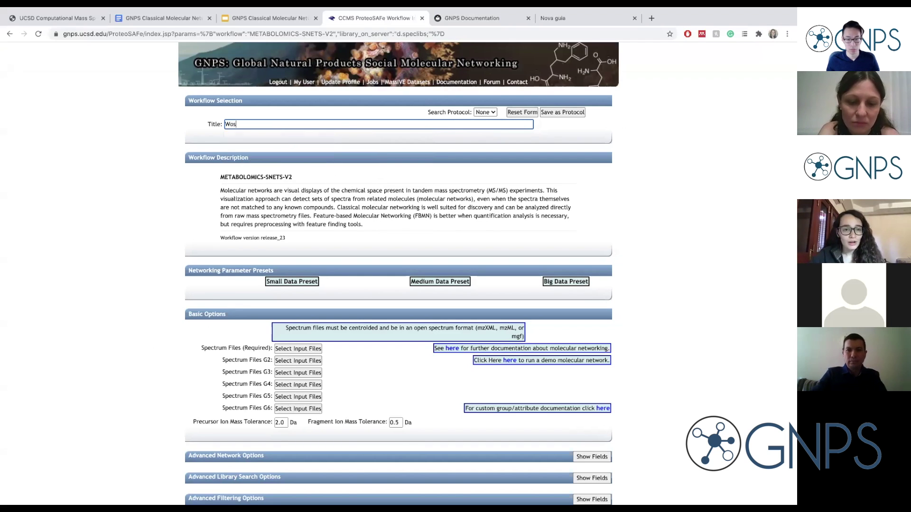
{"action": "type", "text": "p "}
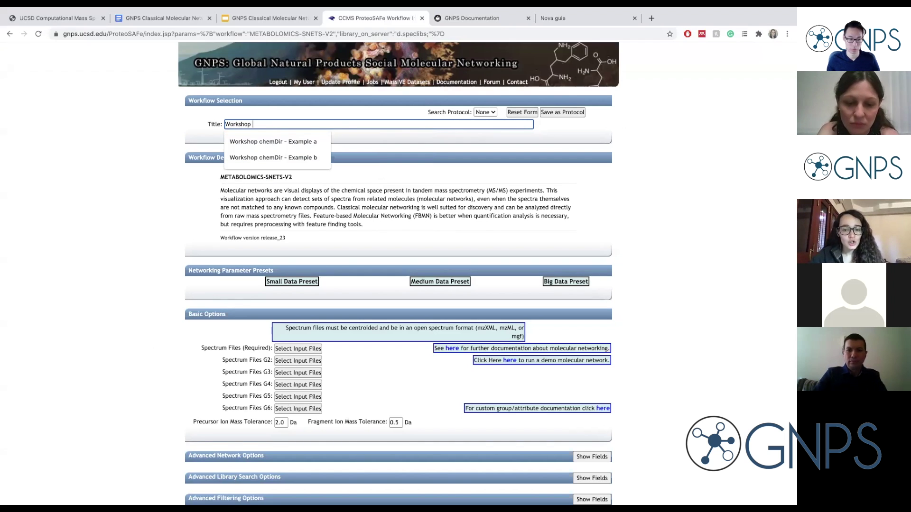
{"action": "type", "text": "Molecular "}
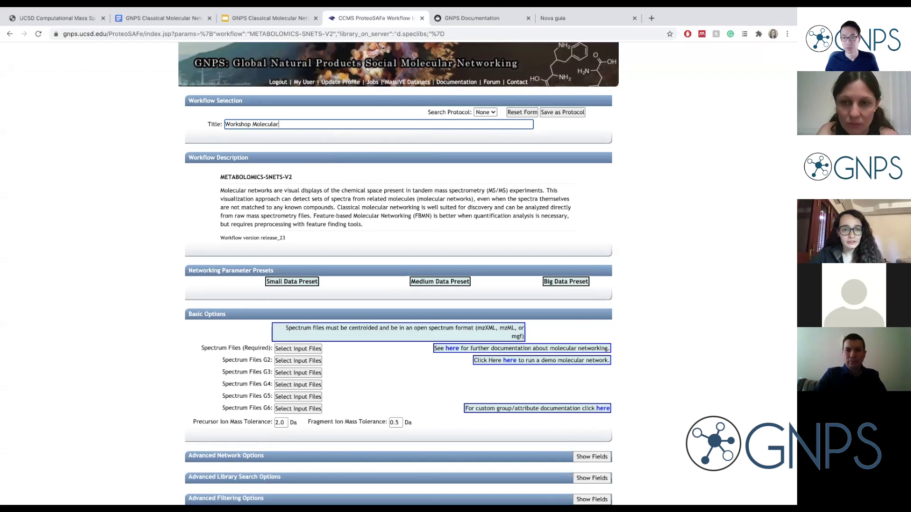
{"action": "type", "text": "Networking - portugues"}
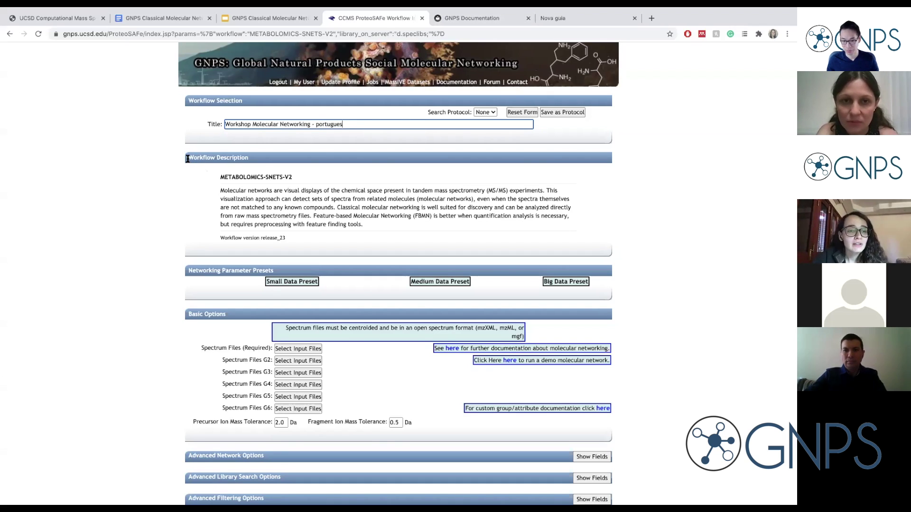
Step: Review the METABOLOMICS-SNETS-V2 workflow description and the accepted spectrum file formats in the basic options
{"action": "left_click", "coordinate": [203, 158]}
{"action": "triple_click", "coordinate": [203, 158]}
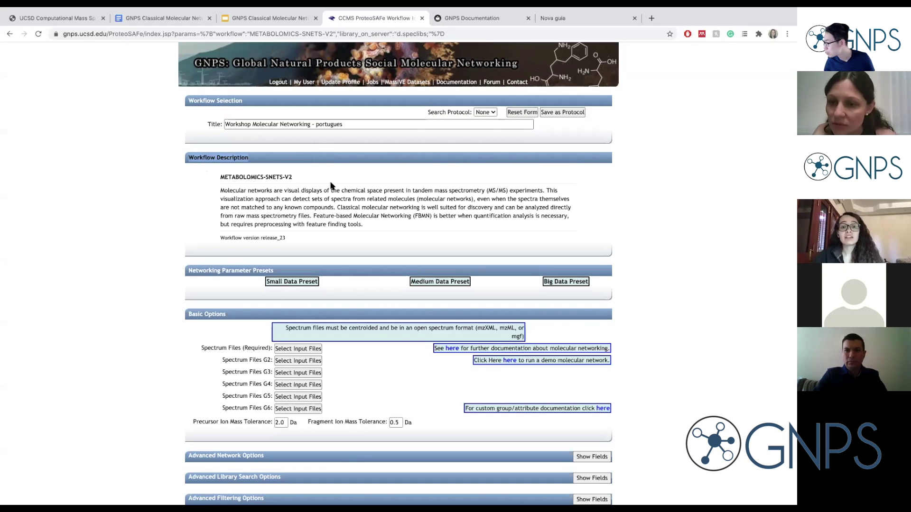
{"action": "left_click_drag", "start_coordinate": [368, 225], "coordinate": [227, 174]}
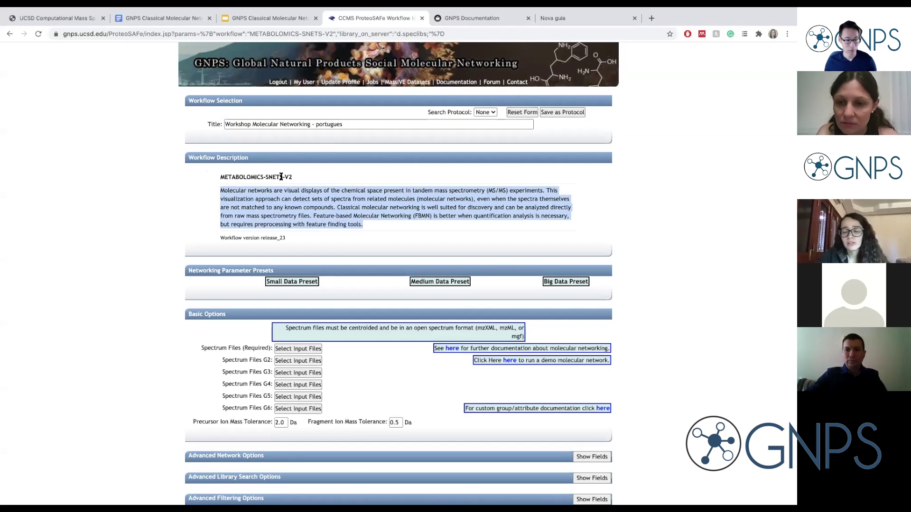
{"action": "left_click_drag", "start_coordinate": [217, 177], "coordinate": [299, 179]}
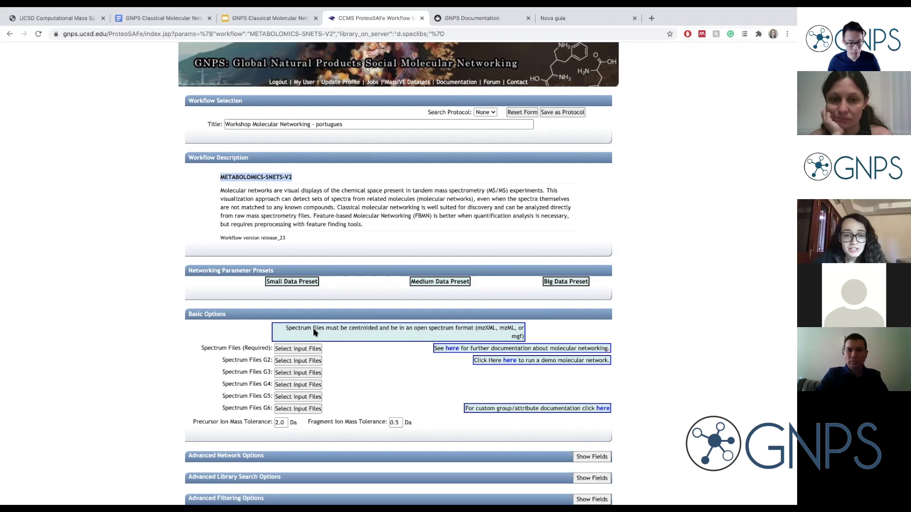
{"action": "left_click_drag", "start_coordinate": [477, 328], "coordinate": [527, 329]}
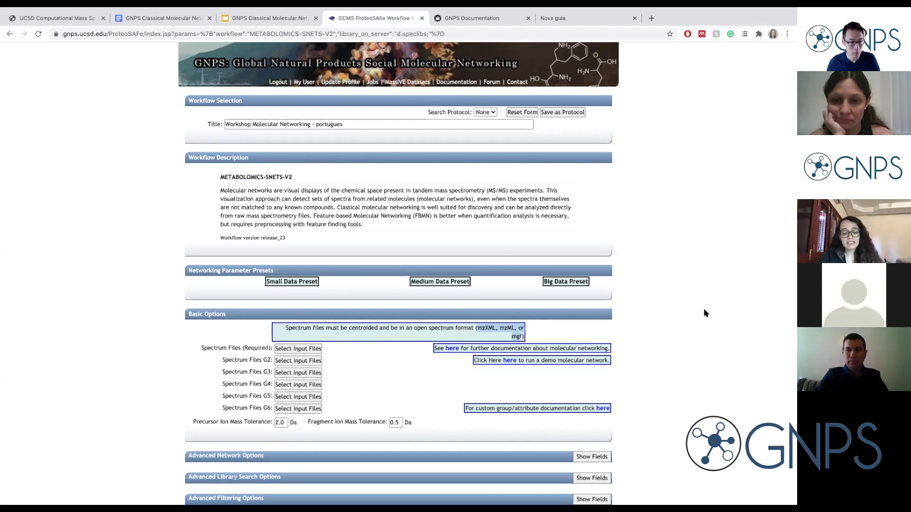
{"action": "left_click", "coordinate": [683, 345]}
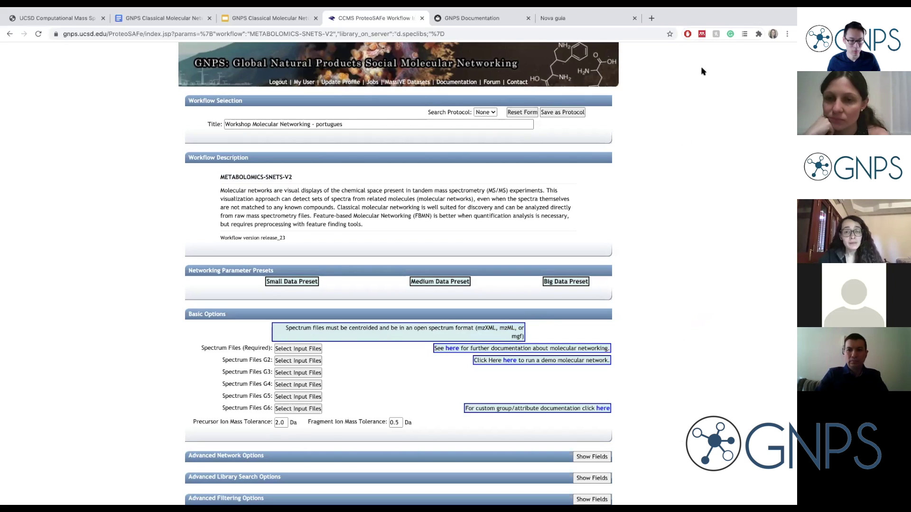
Step: Open the Mass Spectrometry File Conversion page under Data Preparation/Upload in the GNPS documentation
{"action": "left_click", "coordinate": [490, 22]}
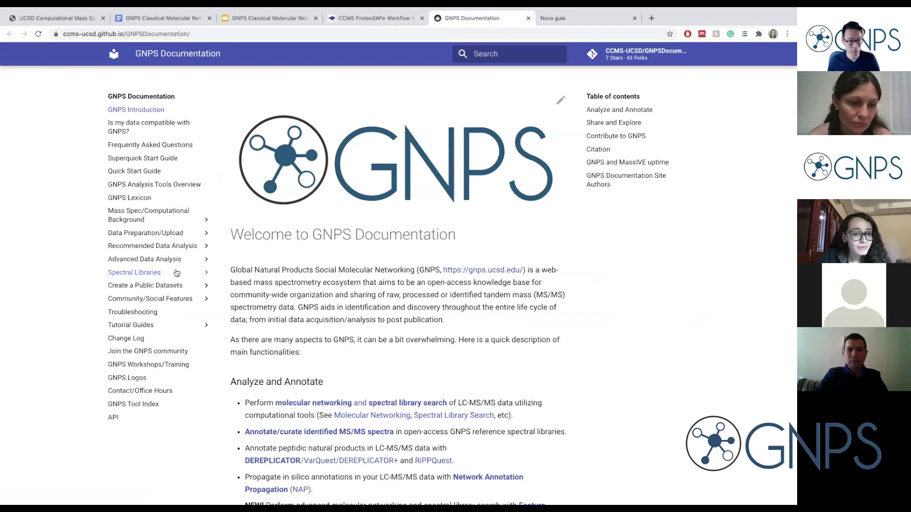
{"action": "left_click", "coordinate": [154, 235]}
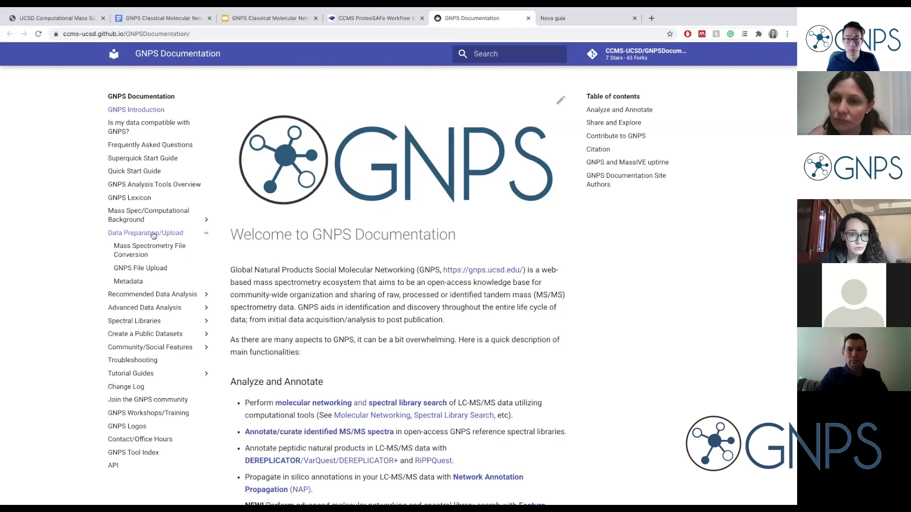
{"action": "left_click", "coordinate": [132, 256]}
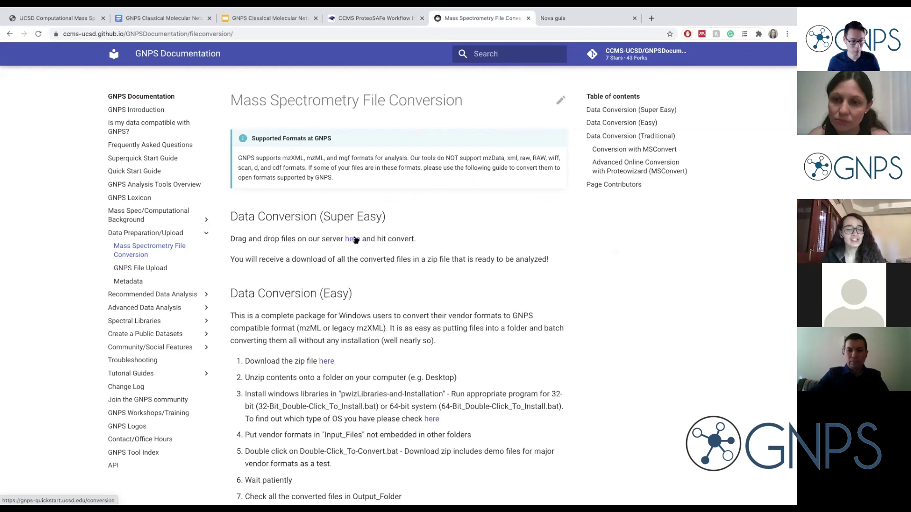
Step: Examine the data conversion methods, the recommended converter for each vendor format and the MSConvert settings
{"action": "scroll", "coordinate": [447, 291], "scroll_direction": "down", "scroll_amount": 5}
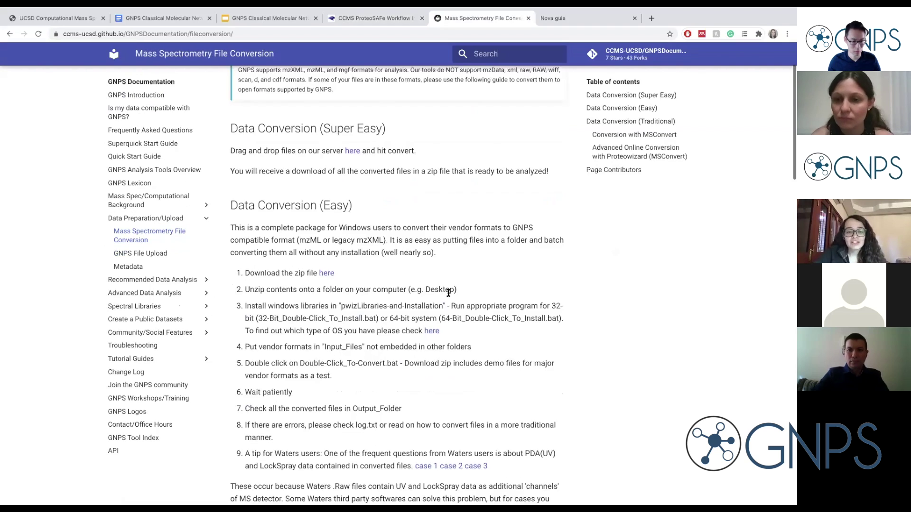
{"action": "scroll", "coordinate": [447, 295], "scroll_direction": "down", "scroll_amount": 6}
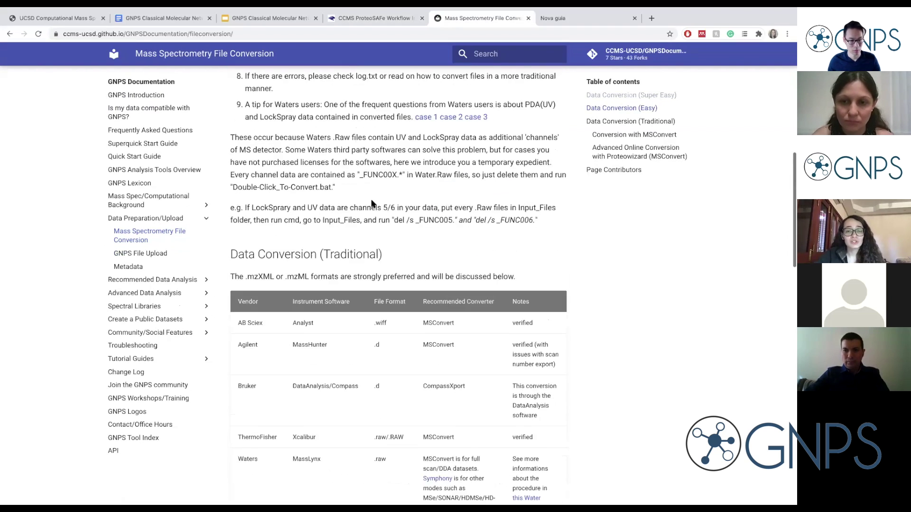
{"action": "left_click_drag", "start_coordinate": [233, 169], "coordinate": [390, 175]}
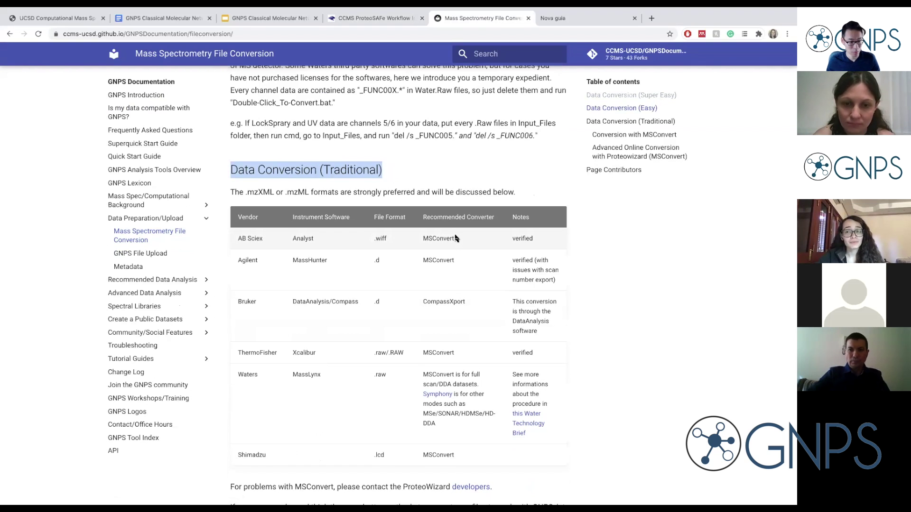
{"action": "scroll", "coordinate": [452, 240], "scroll_direction": "down", "scroll_amount": 1}
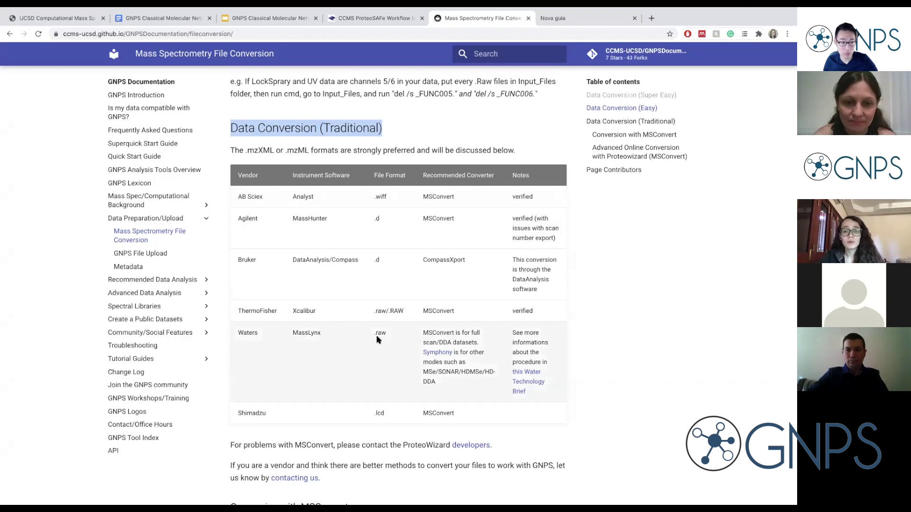
{"action": "scroll", "coordinate": [380, 332], "scroll_direction": "down", "scroll_amount": 1}
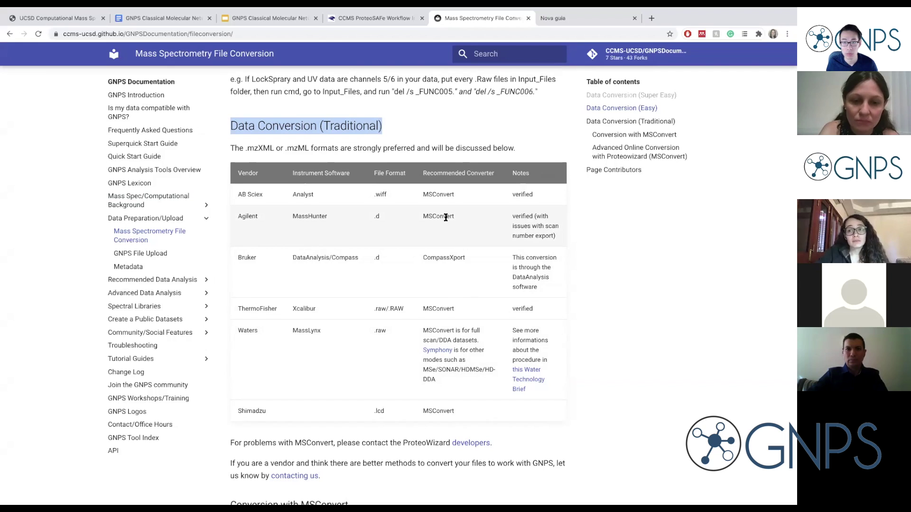
{"action": "scroll", "coordinate": [475, 260], "scroll_direction": "down", "scroll_amount": 10}
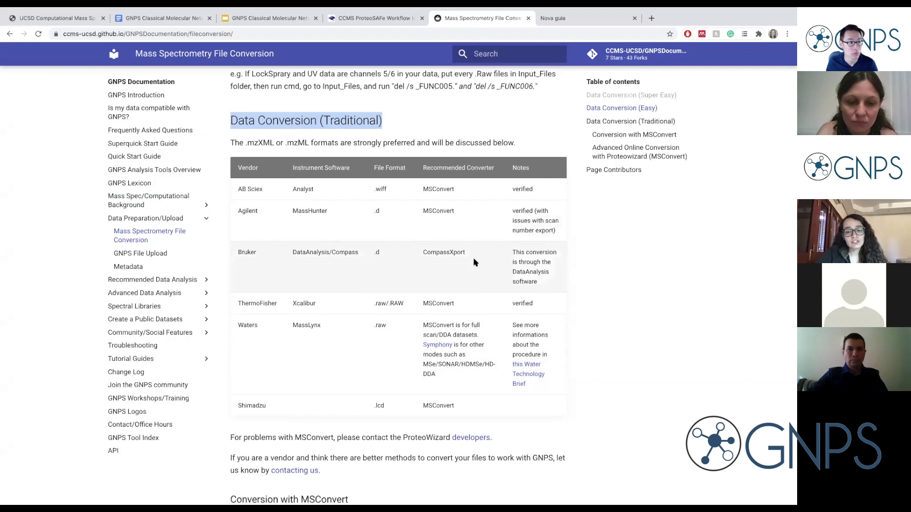
{"action": "scroll", "coordinate": [457, 329], "scroll_direction": "down", "scroll_amount": 2}
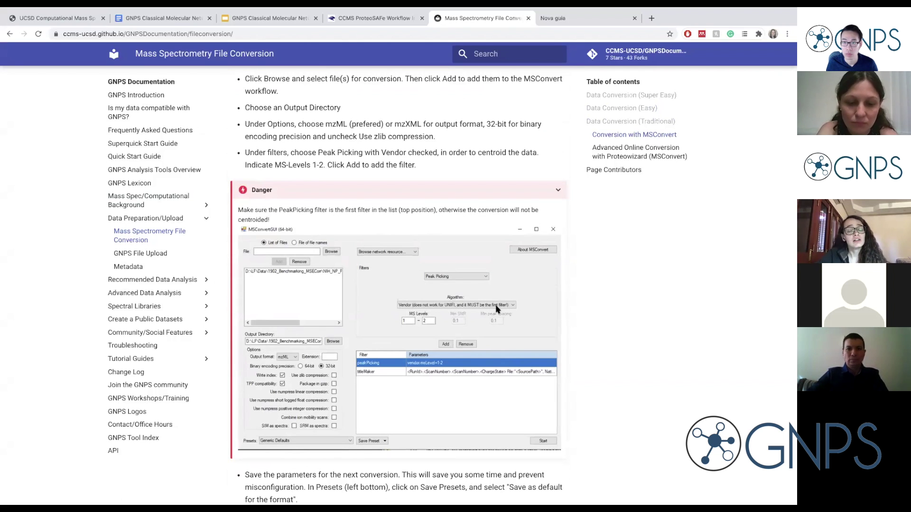
{"action": "scroll", "coordinate": [496, 309], "scroll_direction": "up", "scroll_amount": 6}
{"action": "scroll", "coordinate": [496, 306], "scroll_direction": "up", "scroll_amount": 5}
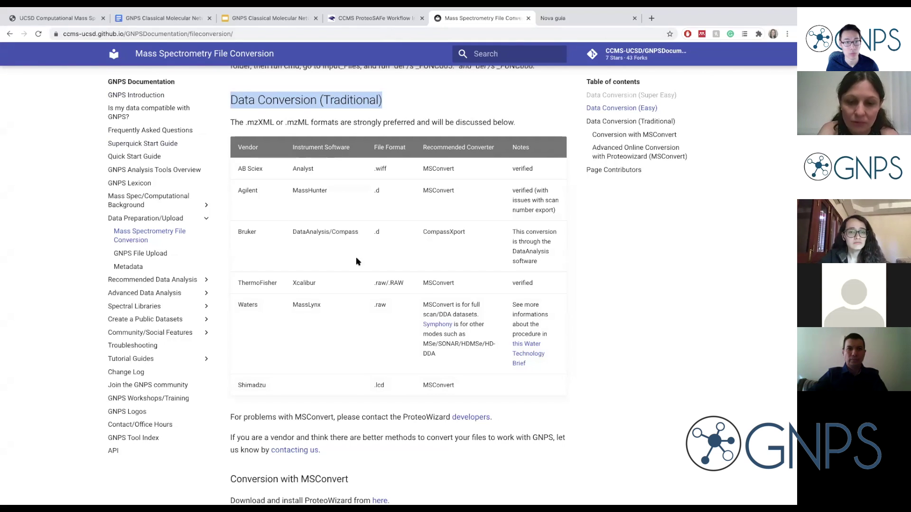
Step: Open the input file selection for the workflow's required spectrum files and collapse the ASP 2018 GNPS Workshop dataset folder
{"action": "left_click", "coordinate": [380, 20]}
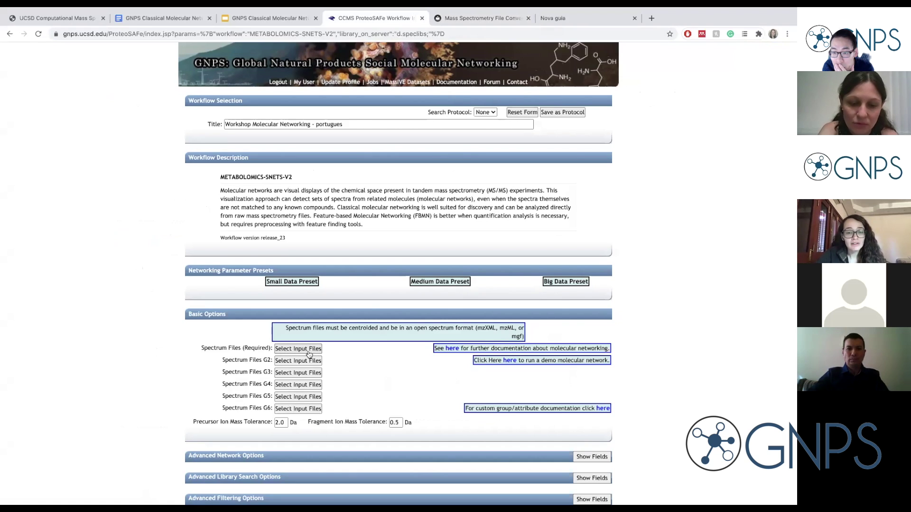
{"action": "left_click", "coordinate": [278, 351]}
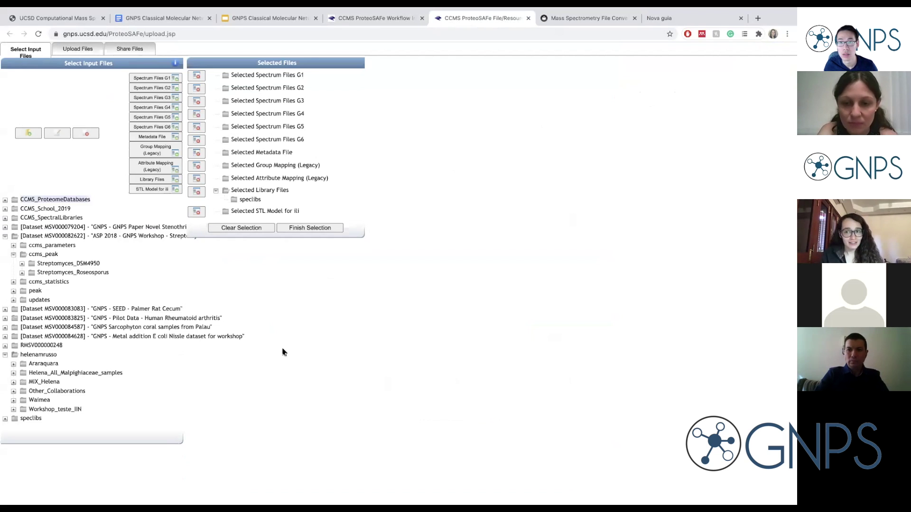
{"action": "left_click", "coordinate": [5, 236]}
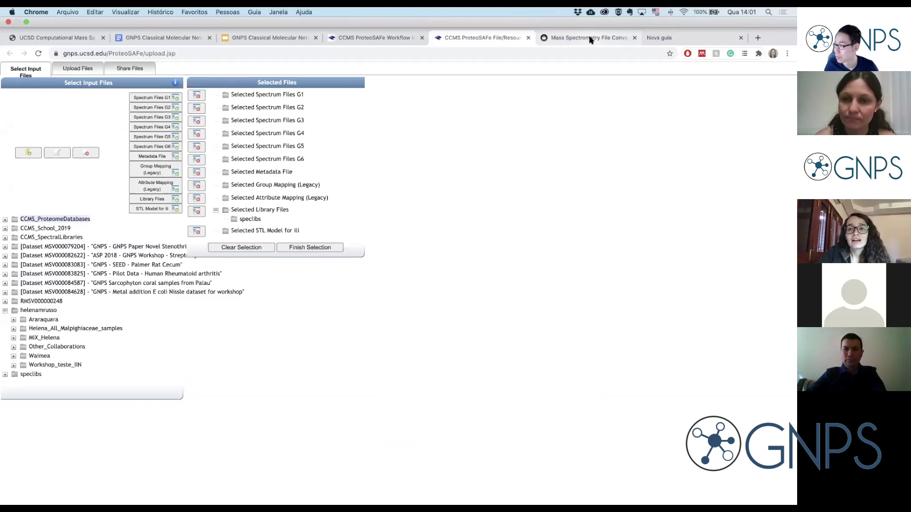
Step: Open the GNPS File Upload page in the documentation to read about FTP batch uploads
{"action": "left_click", "coordinate": [590, 38]}
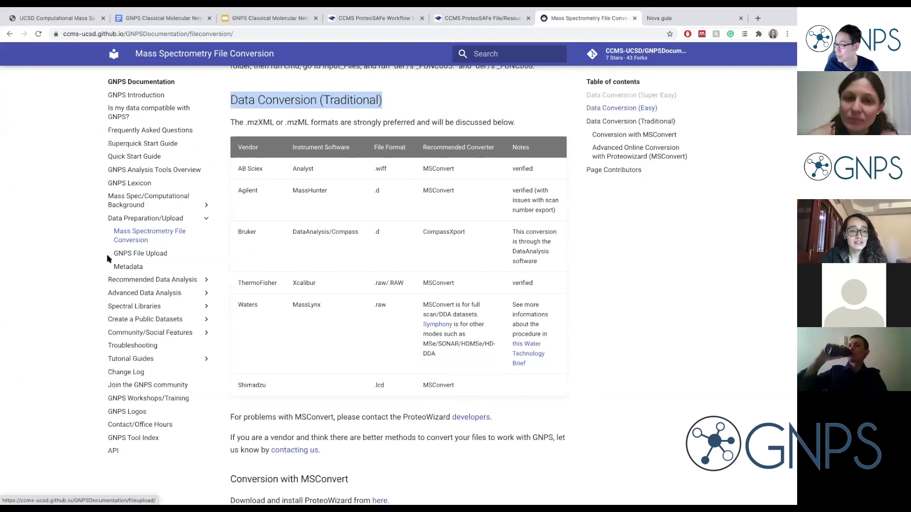
{"action": "left_click", "coordinate": [123, 255]}
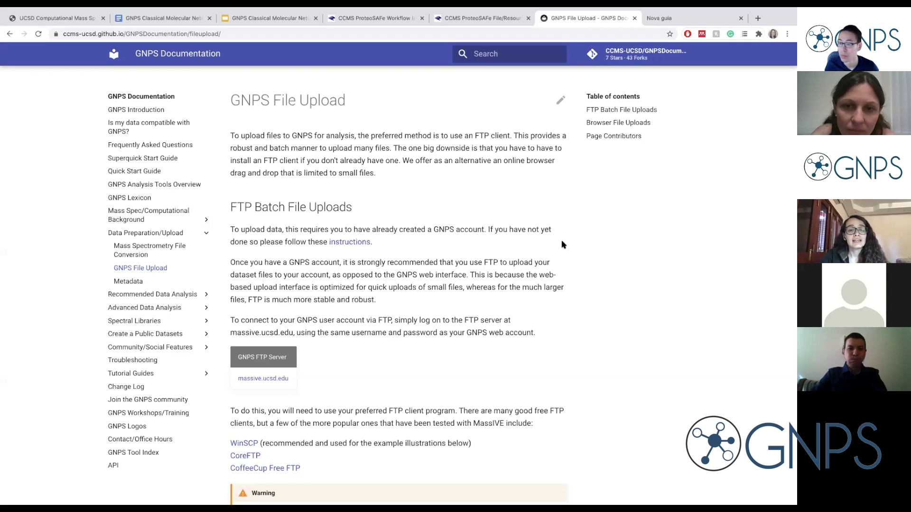
Step: Read the FTP batch upload instructions, including the suggested clients, the WinSCP connection settings and the file transfer example
{"action": "scroll", "coordinate": [572, 243], "scroll_direction": "down", "scroll_amount": 3}
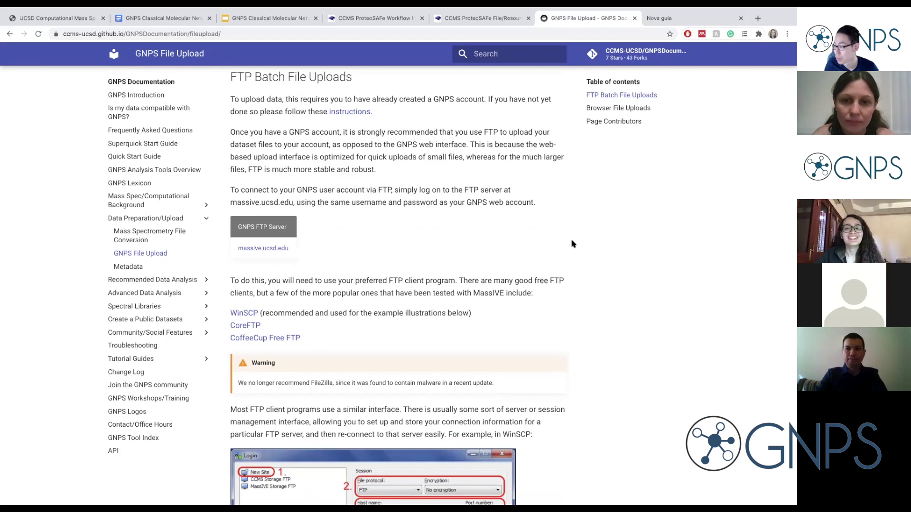
{"action": "scroll", "coordinate": [565, 245], "scroll_direction": "down", "scroll_amount": 2}
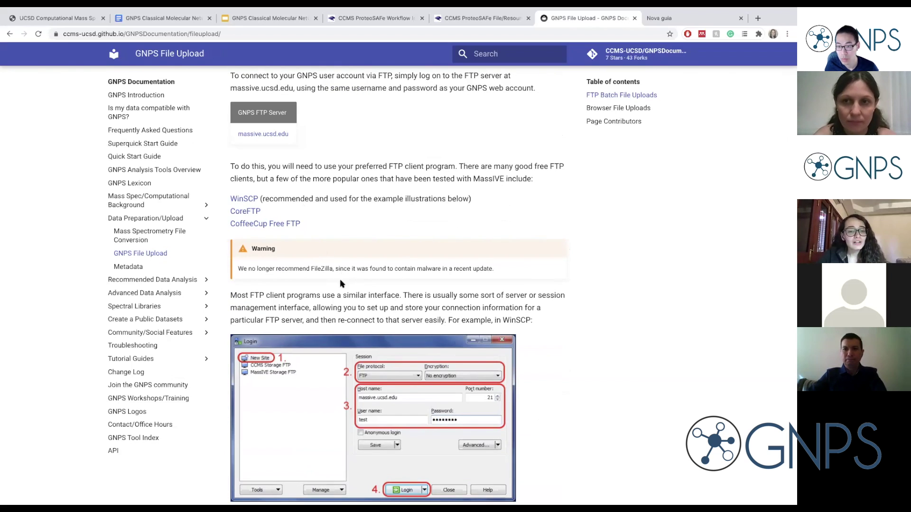
{"action": "scroll", "coordinate": [342, 283], "scroll_direction": "down", "scroll_amount": 1}
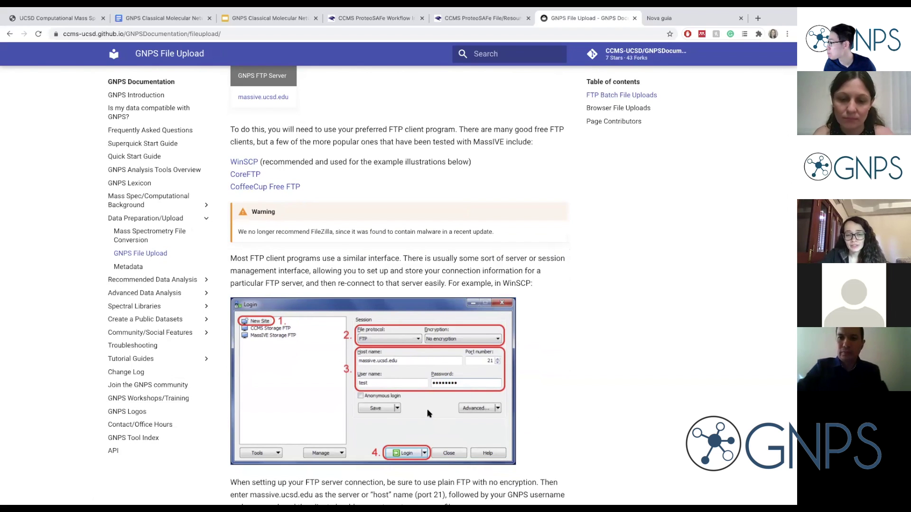
{"action": "scroll", "coordinate": [428, 414], "scroll_direction": "down", "scroll_amount": 7}
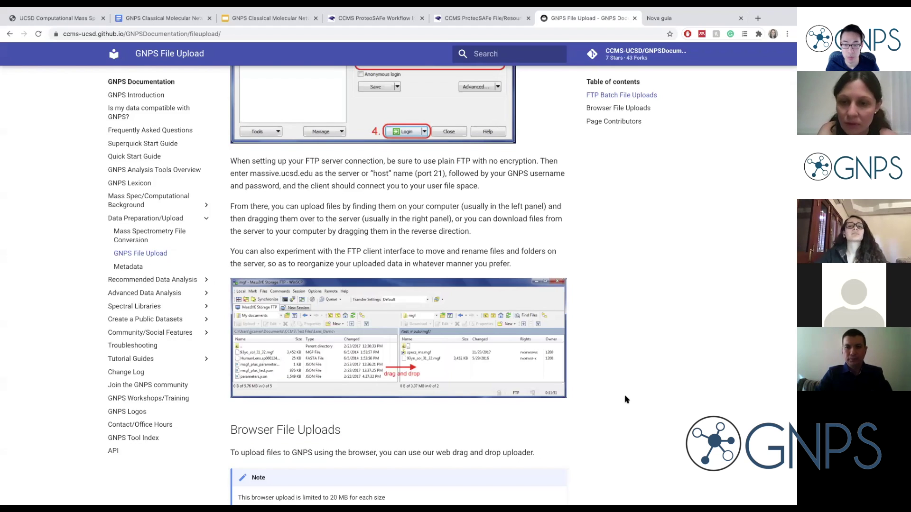
Step: Return to the workflow's file window and choose the personal user folder as the destination for browser uploads
{"action": "left_click", "coordinate": [489, 19]}
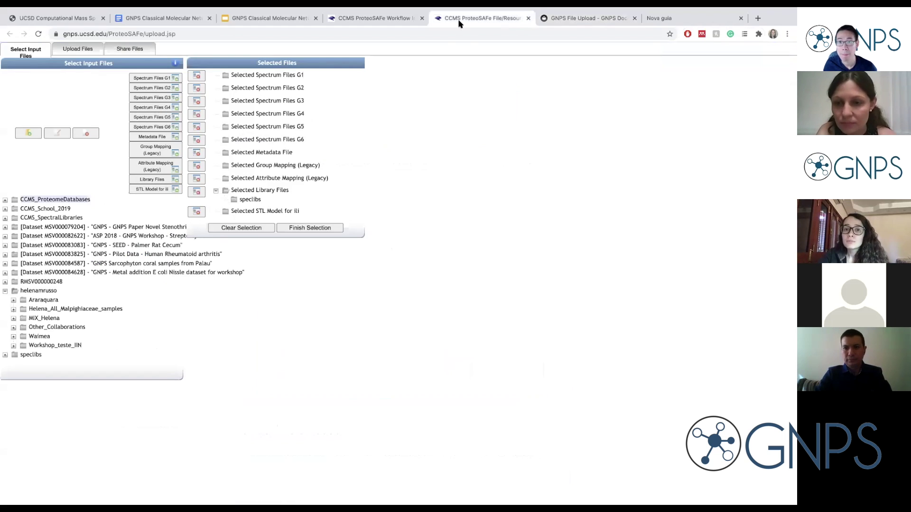
{"action": "left_click", "coordinate": [71, 51]}
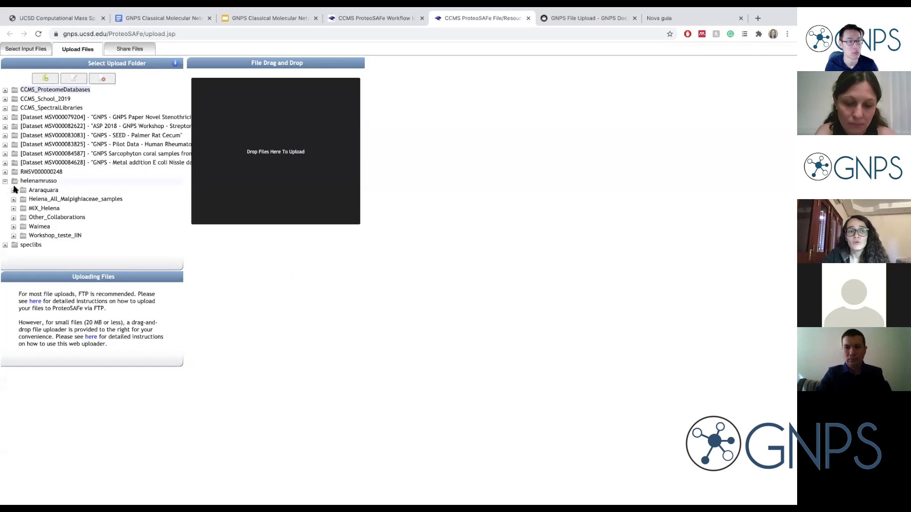
{"action": "left_click", "coordinate": [40, 181]}
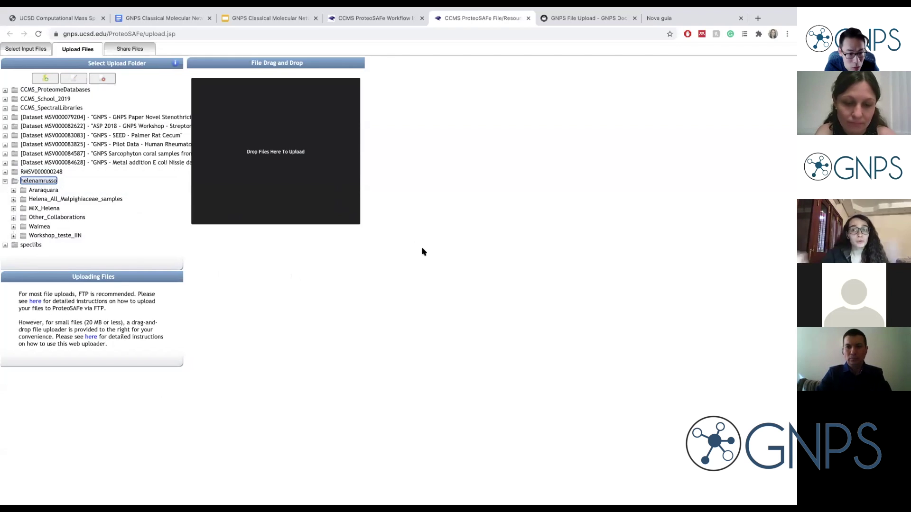
Step: Show the file sharing options and the list of imported data shares
{"action": "mouse_move", "coordinate": [115, 11]}
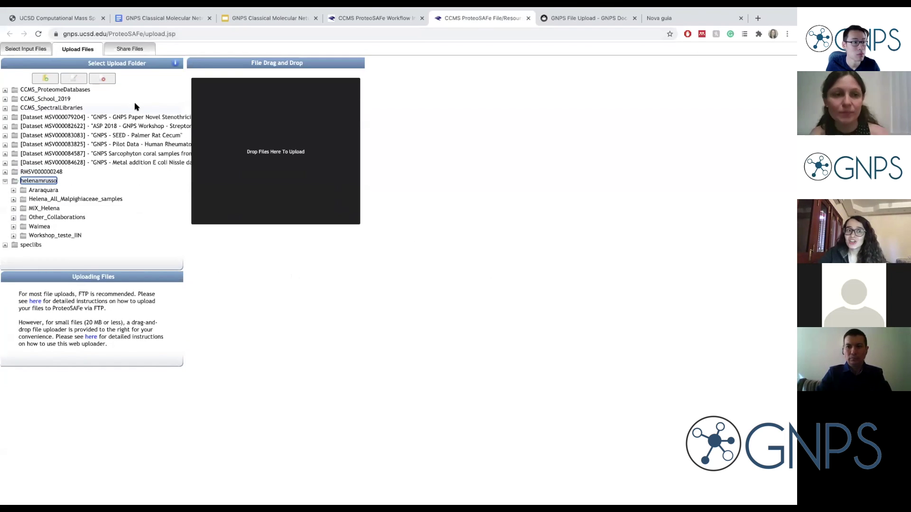
{"action": "left_click", "coordinate": [125, 54]}
{"action": "left_click", "coordinate": [124, 52]}
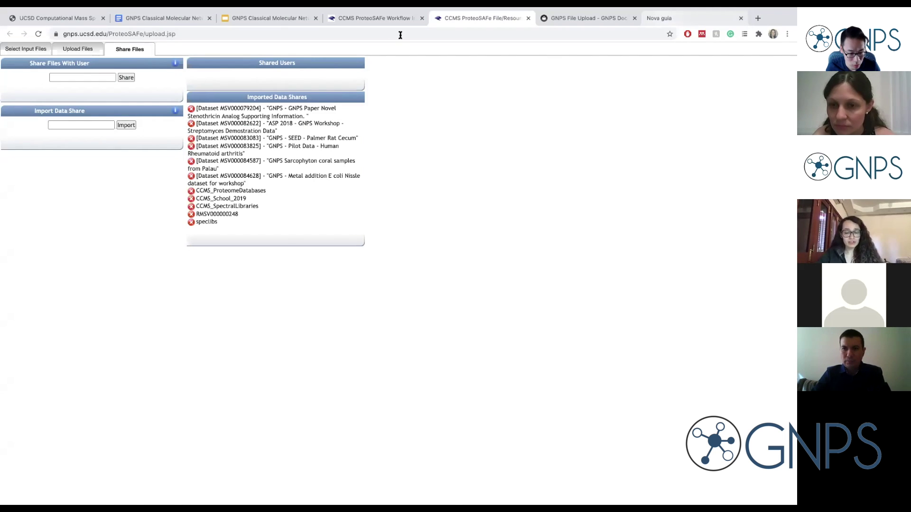
Step: Open the MassIVE repository home page in the empty browser tab
{"action": "key", "text": "super+9"}
{"action": "type", "text": "masi"}
{"action": "key", "text": "BackSpace"}
{"action": "type", "text": "ssive"}
{"action": "key", "text": "Return"}
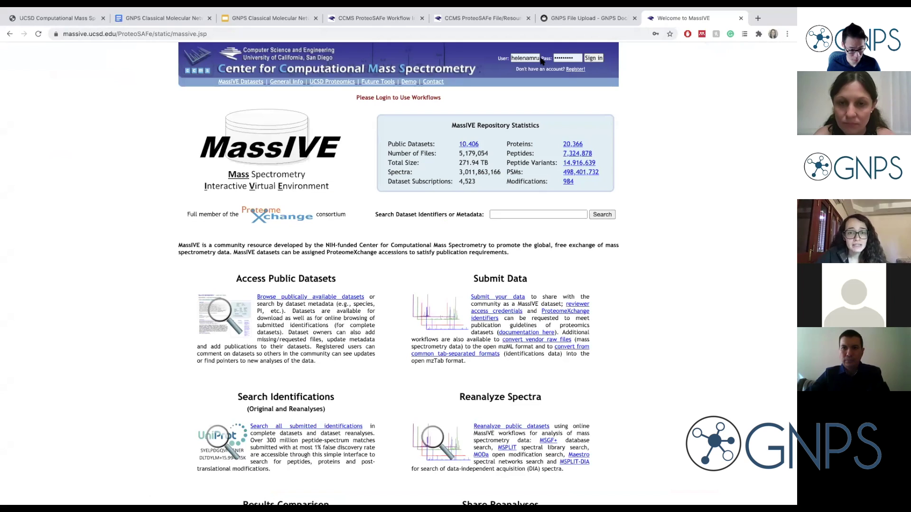
Step: Search the MassIVE dataset identifiers for MSV000082622 and open its dataset summary
{"action": "left_click", "coordinate": [556, 214]}
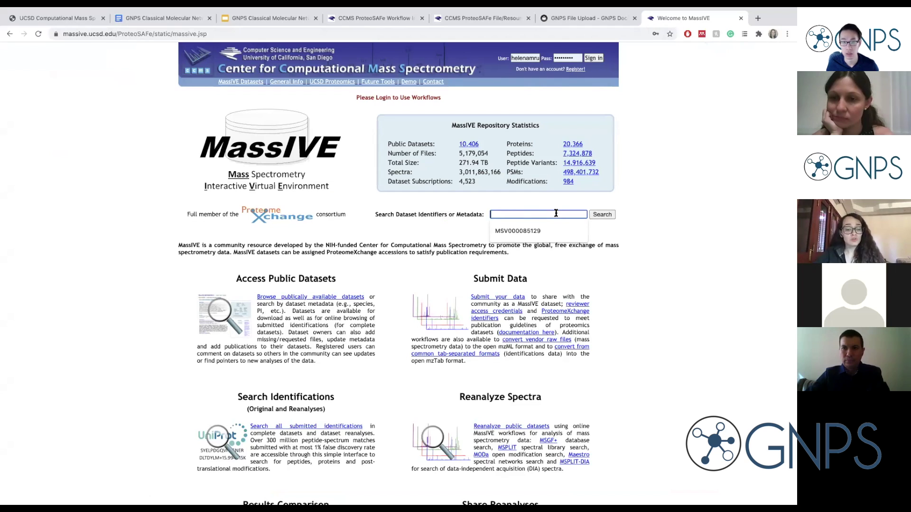
{"action": "type", "text": "MSV"}
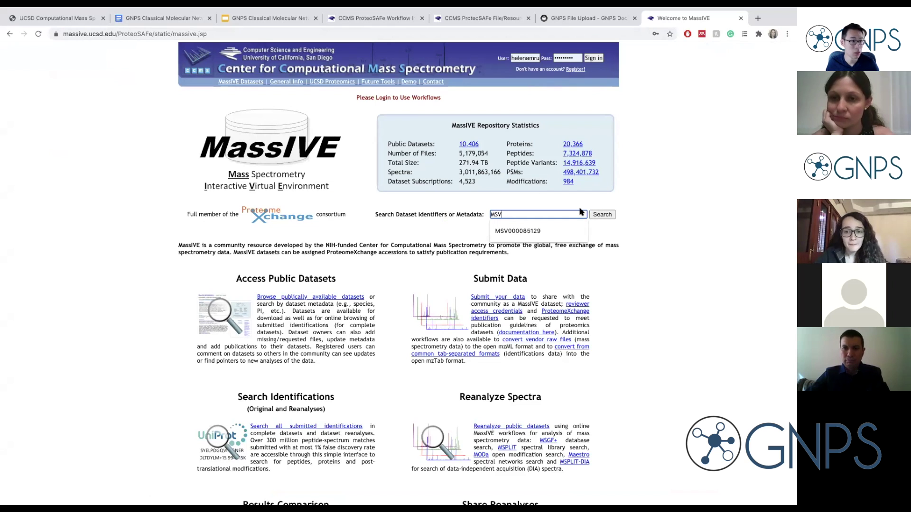
{"action": "type", "text": "000"}
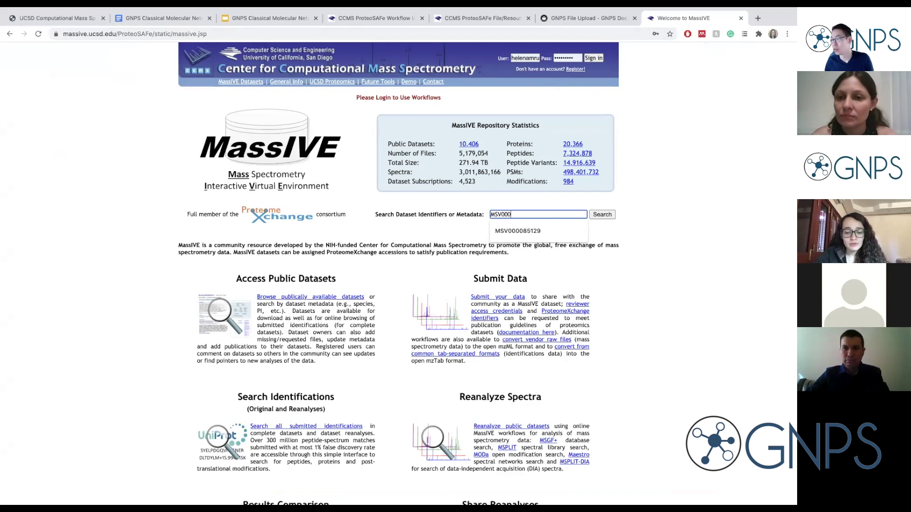
{"action": "type", "text": "082622"}
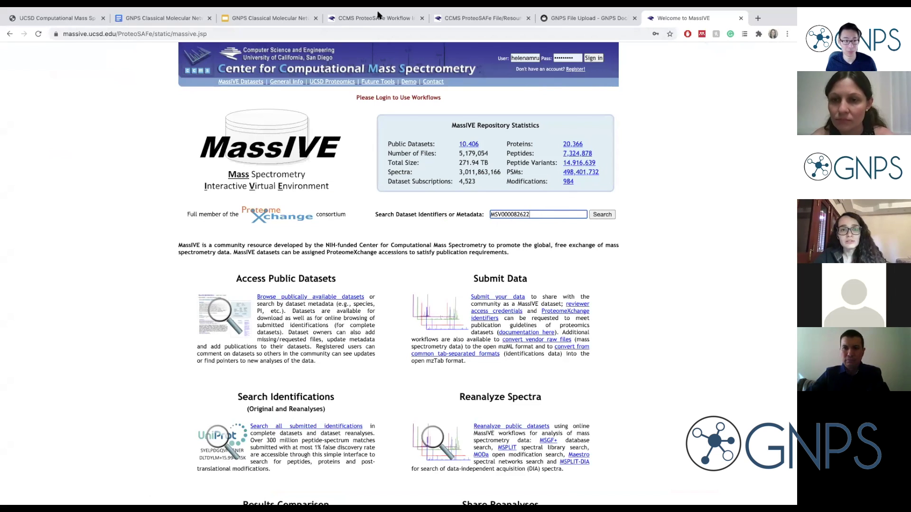
{"action": "left_click", "coordinate": [268, 18]}
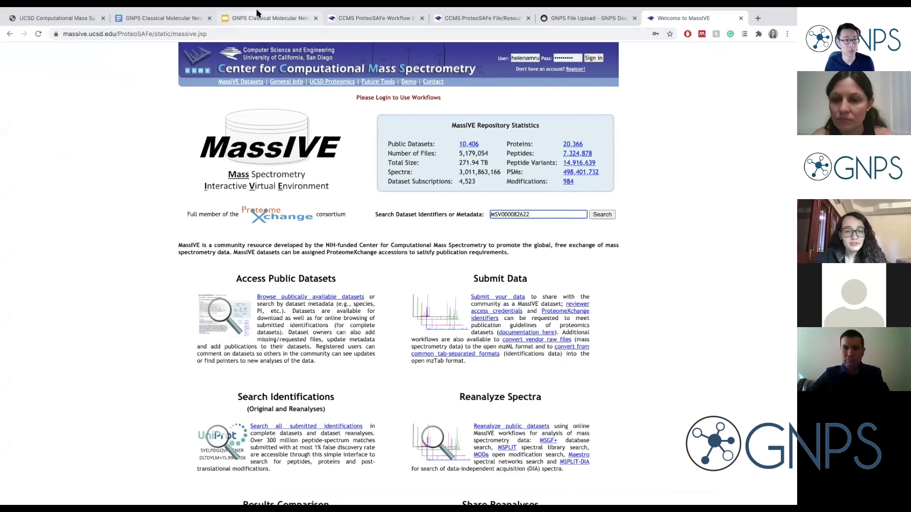
{"action": "left_click", "coordinate": [688, 18]}
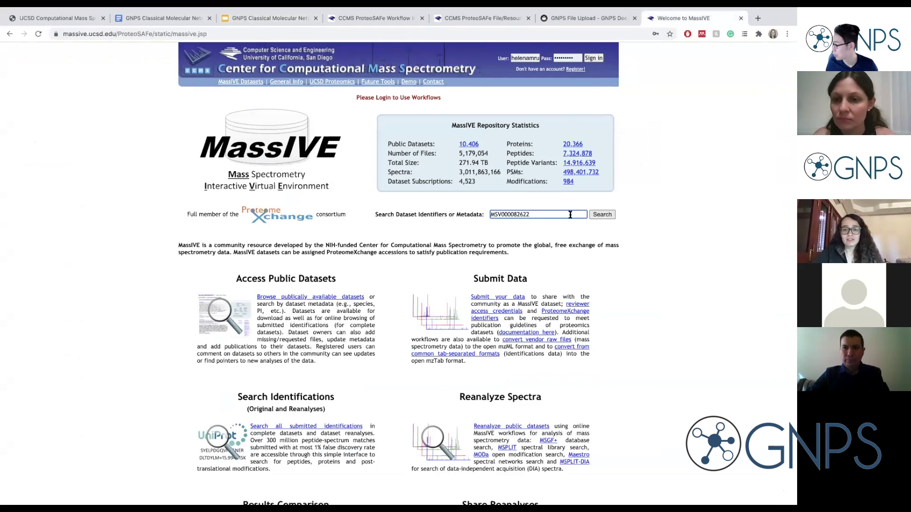
{"action": "left_click", "coordinate": [599, 215]}
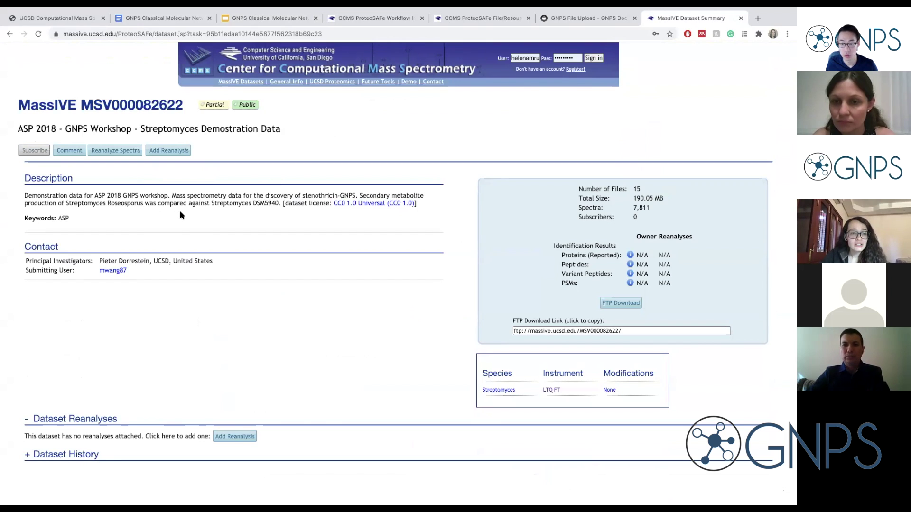
Step: Review the compared Streptomyces strains and the instrument in the dataset summary, and copy the accession MSV000082622
{"action": "left_click_drag", "start_coordinate": [66, 203], "coordinate": [280, 202]}
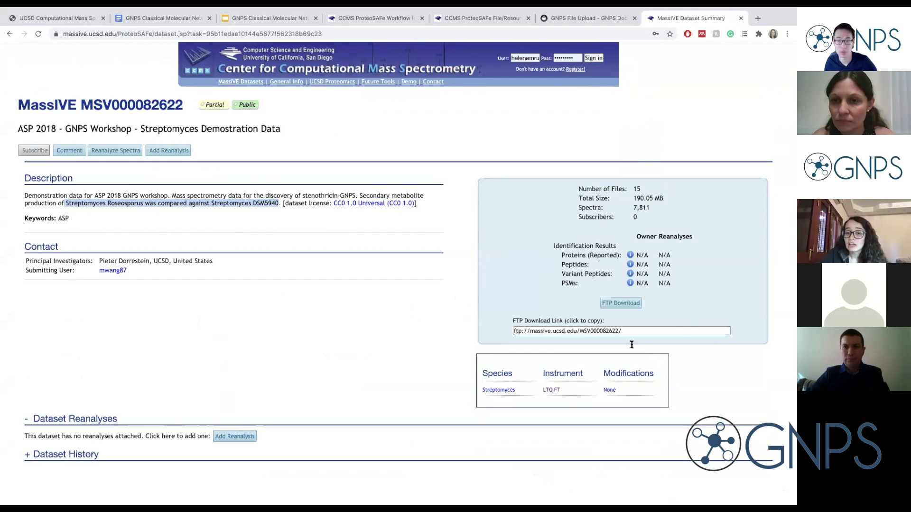
{"action": "left_click_drag", "start_coordinate": [561, 391], "coordinate": [543, 390]}
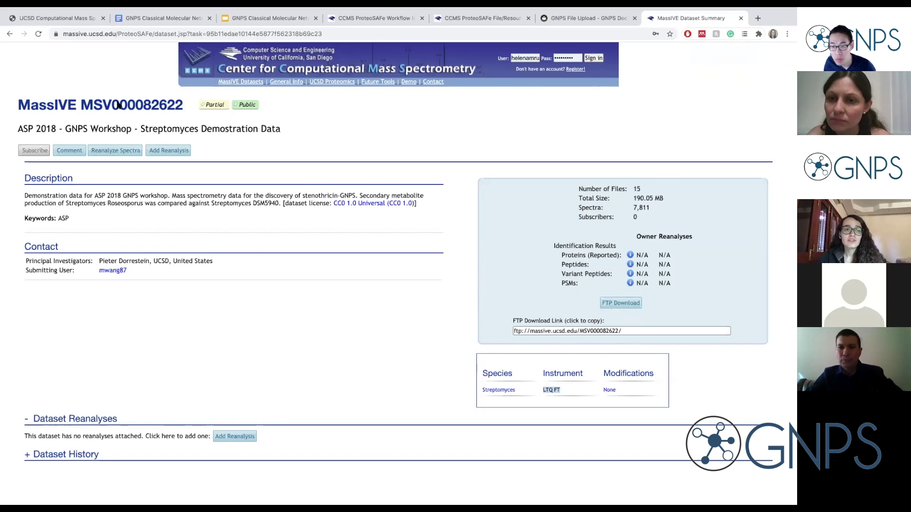
{"action": "left_click_drag", "start_coordinate": [81, 105], "coordinate": [181, 107]}
{"action": "key", "text": "super+c"}
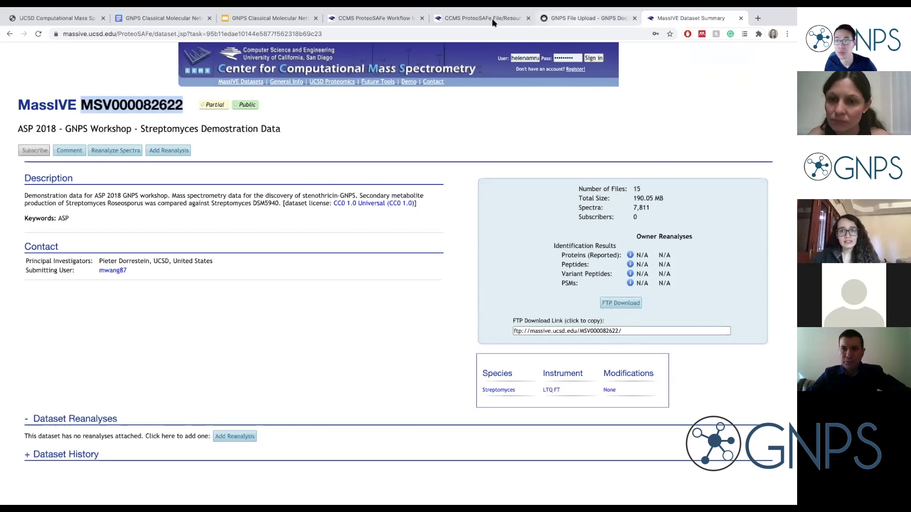
Step: Return to the workflow's file window and import the data share with the copied accession MSV000082622
{"action": "left_click", "coordinate": [383, 18]}
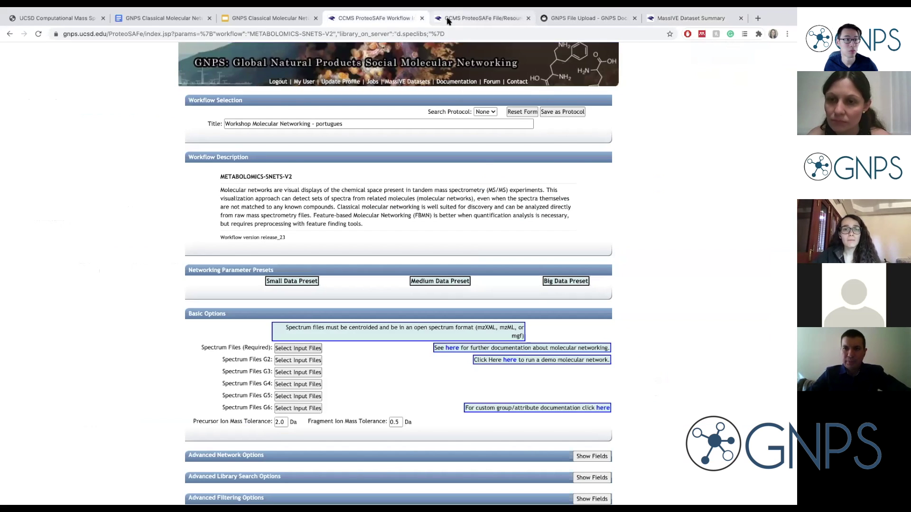
{"action": "left_click", "coordinate": [448, 19]}
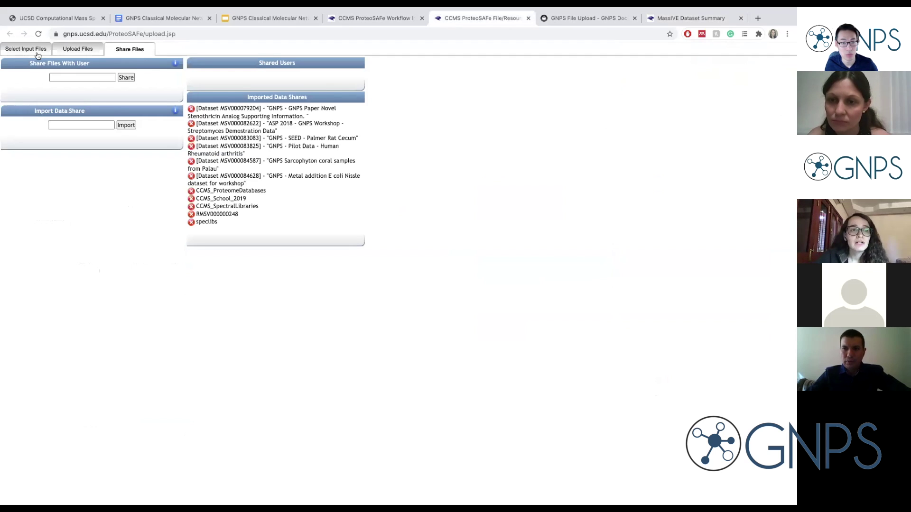
{"action": "left_click", "coordinate": [372, 18]}
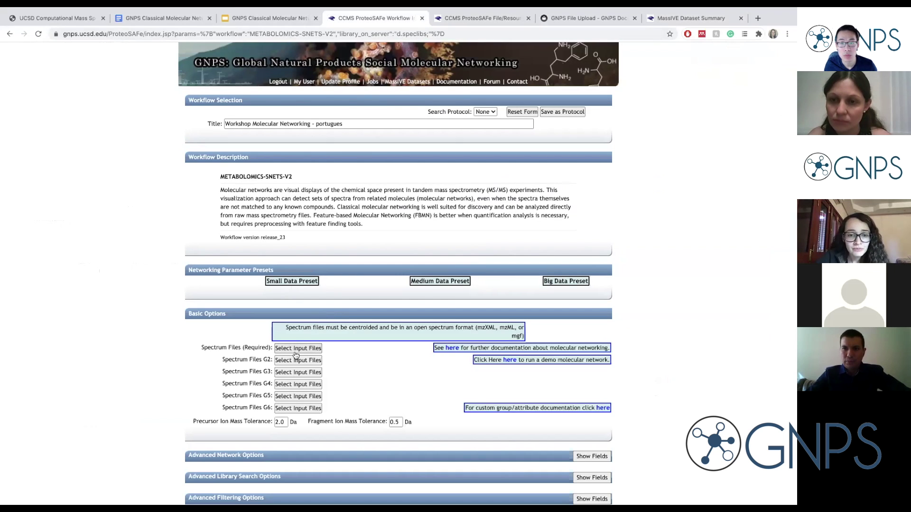
{"action": "left_click", "coordinate": [493, 20]}
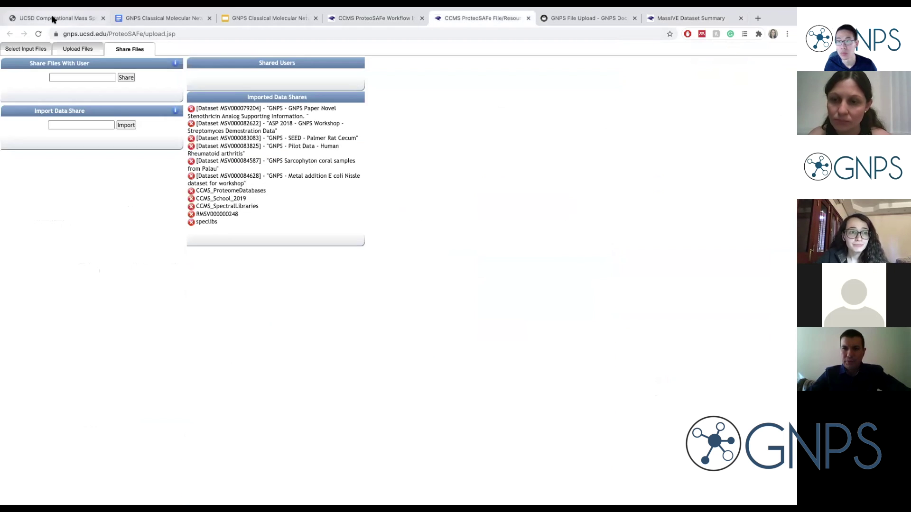
{"action": "left_click", "coordinate": [26, 51]}
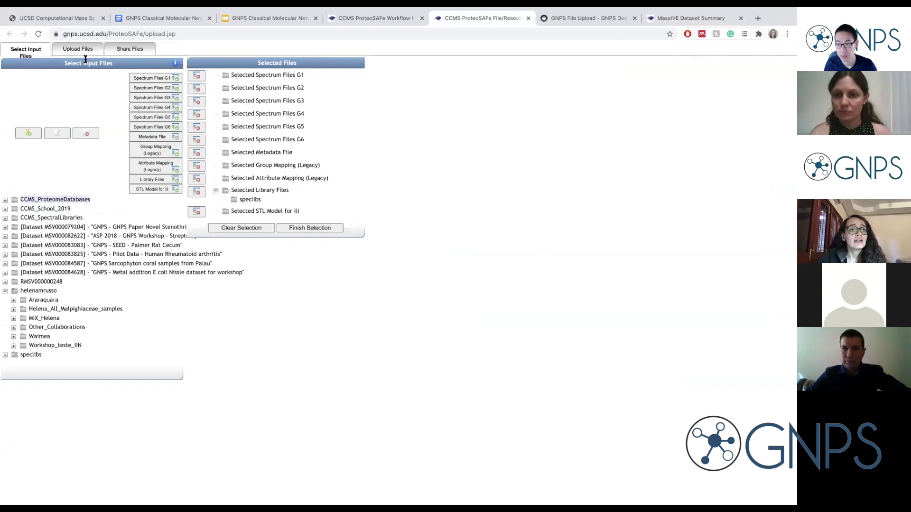
{"action": "left_click", "coordinate": [137, 50]}
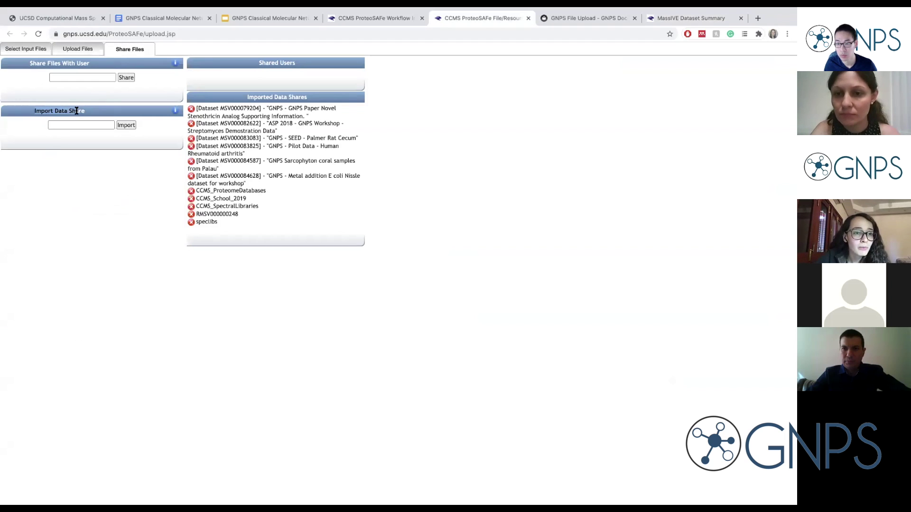
{"action": "left_click", "coordinate": [96, 125]}
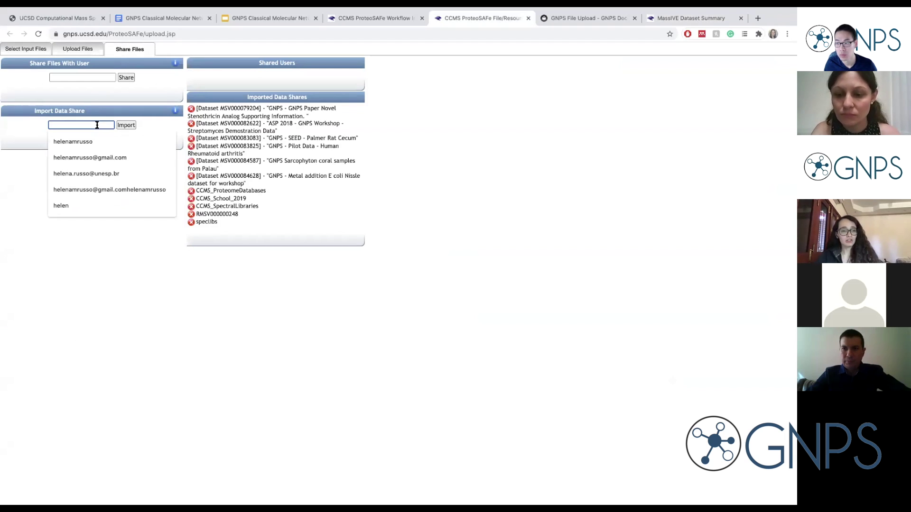
{"action": "key", "text": "super+v"}
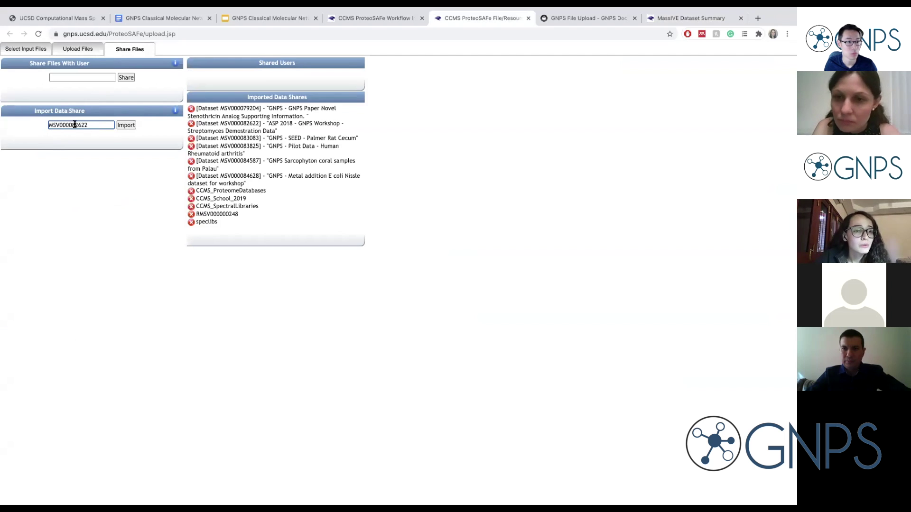
{"action": "left_click", "coordinate": [125, 125]}
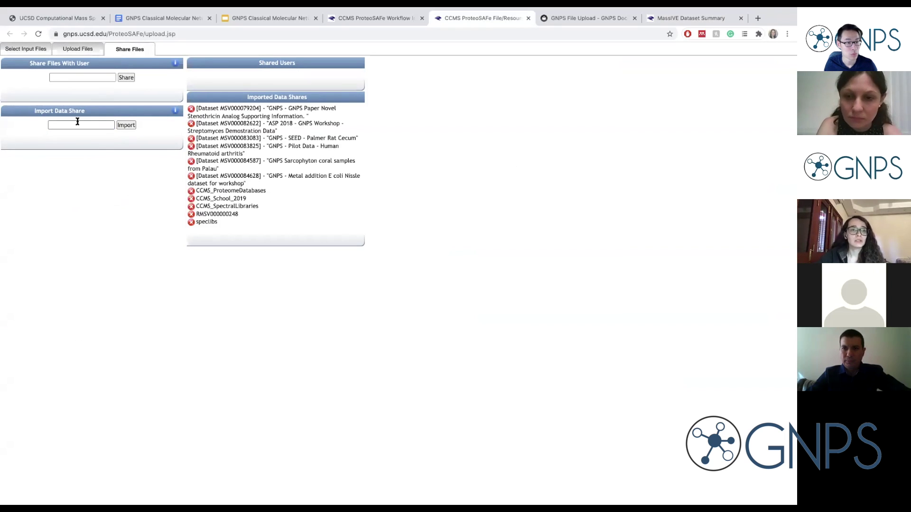
Step: In the input file selection, expand dataset MSV000082622 down to the mzML files in ccms_peak's Streptomyces_DSM4950 and Streptomyces_Roseosporus folders
{"action": "left_click", "coordinate": [28, 54]}
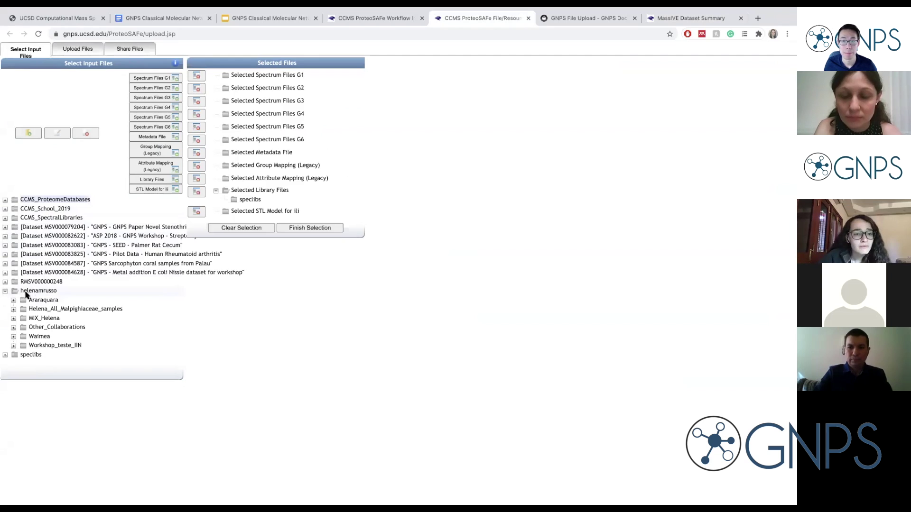
{"action": "left_click", "coordinate": [56, 236]}
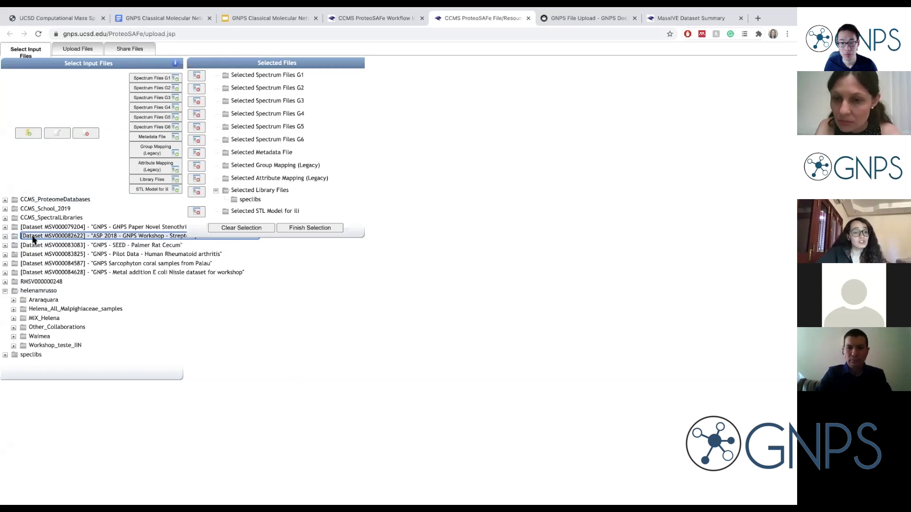
{"action": "left_click", "coordinate": [5, 238]}
{"action": "left_click", "coordinate": [14, 254]}
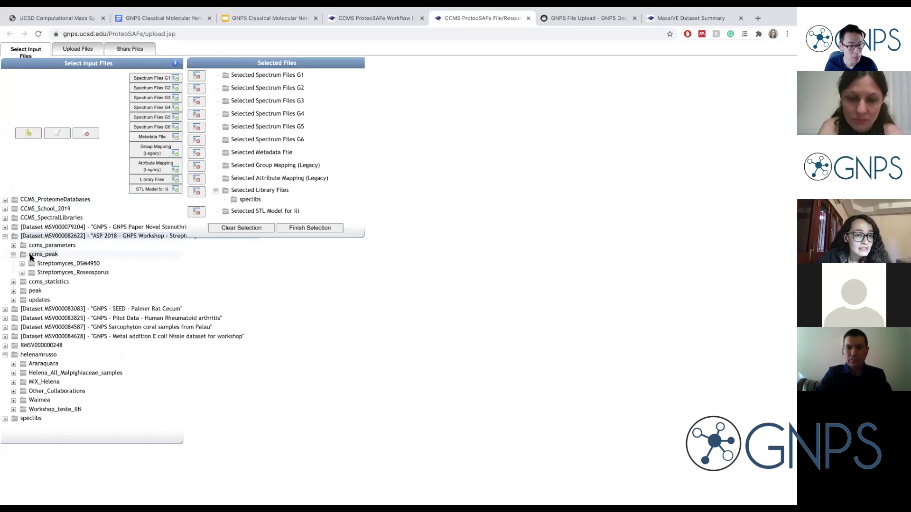
{"action": "left_click", "coordinate": [32, 236]}
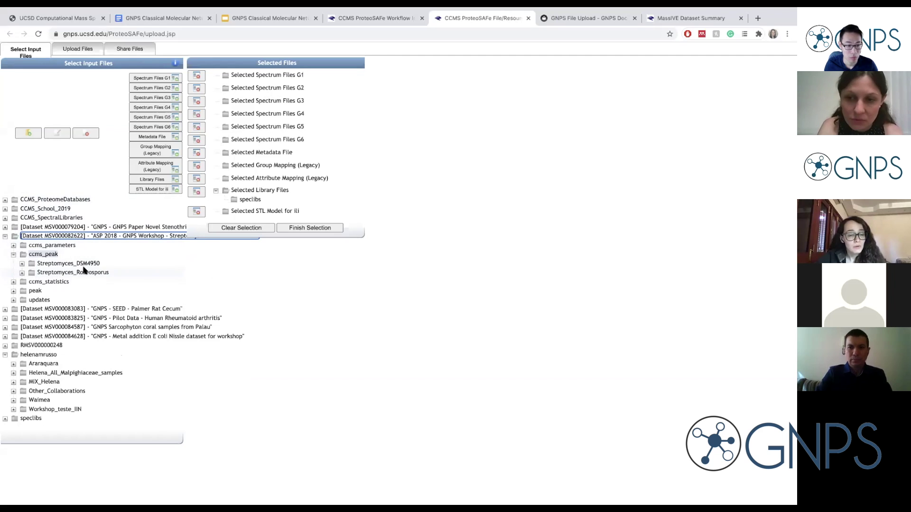
{"action": "left_click", "coordinate": [21, 272]}
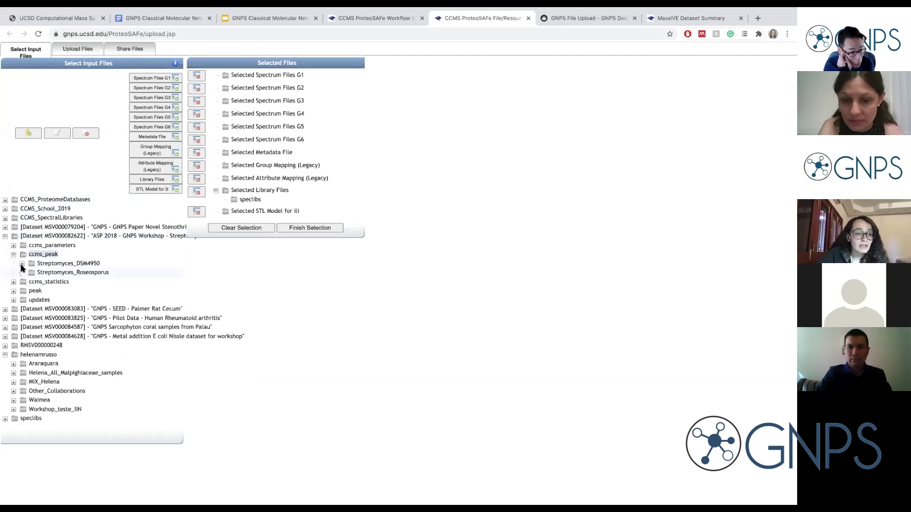
{"action": "left_click", "coordinate": [21, 264]}
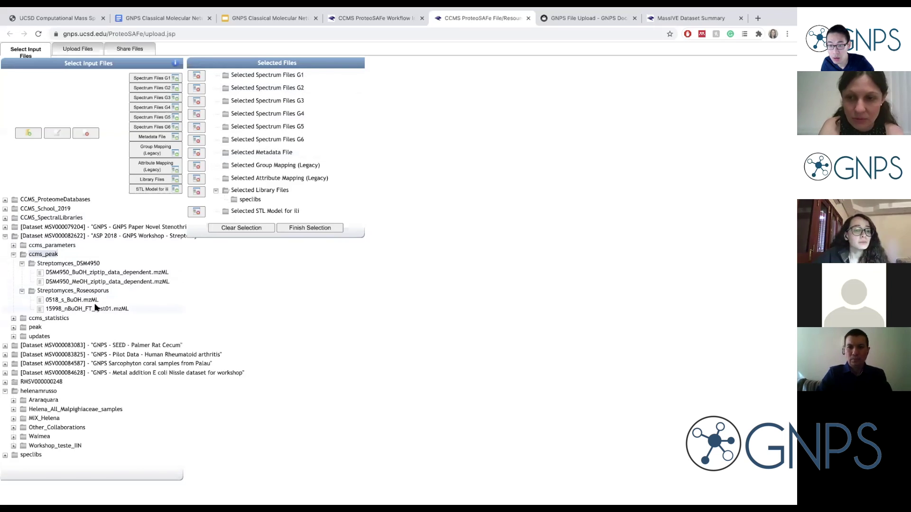
Step: Add the two Streptomyces_DSM4950 mzML files and 0518_s_BuOH.mzML from Streptomyces_Roseosporus to Spectrum Files G1
{"action": "left_click", "coordinate": [14, 257]}
{"action": "left_click", "coordinate": [38, 255]}
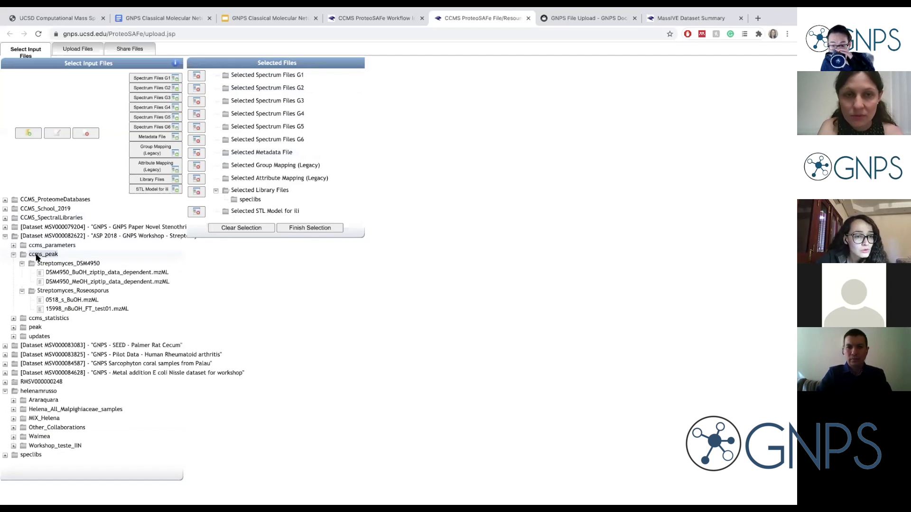
{"action": "left_click", "coordinate": [79, 301]}
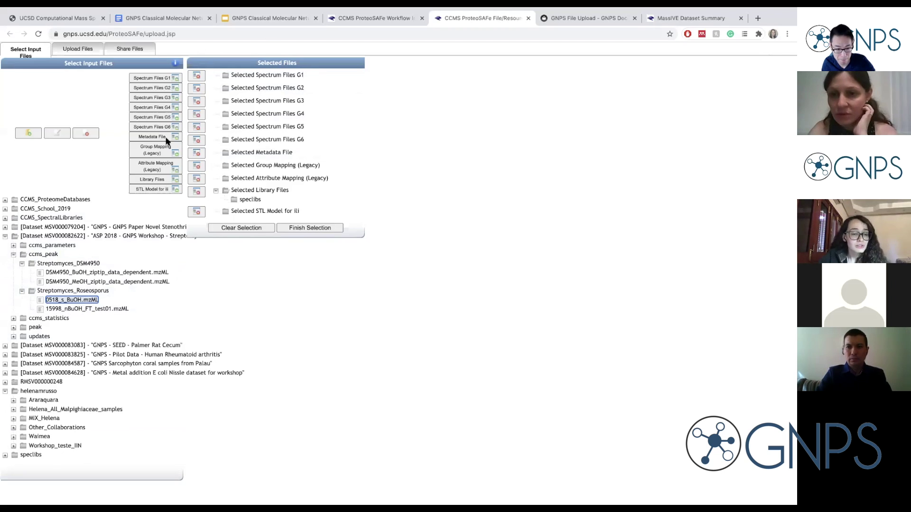
{"action": "left_click", "coordinate": [82, 310]}
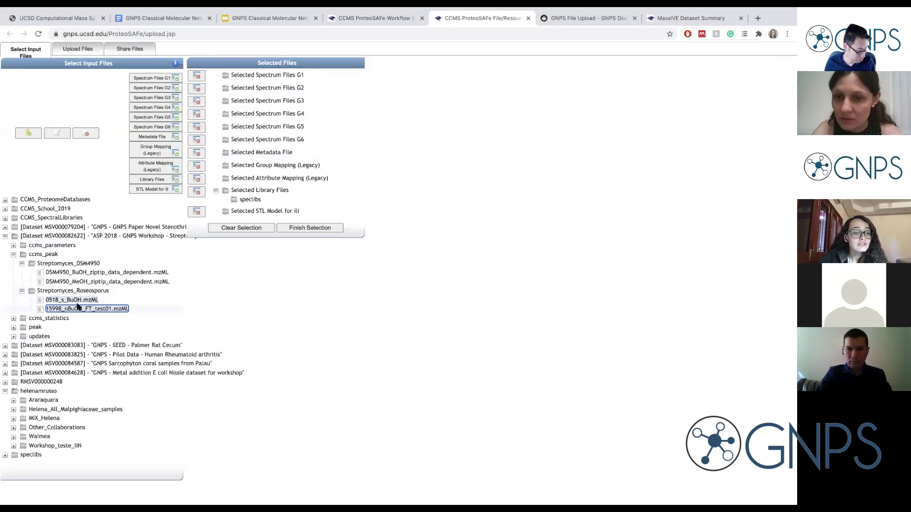
{"action": "double_click", "coordinate": [46, 291]}
{"action": "left_click", "coordinate": [22, 291]}
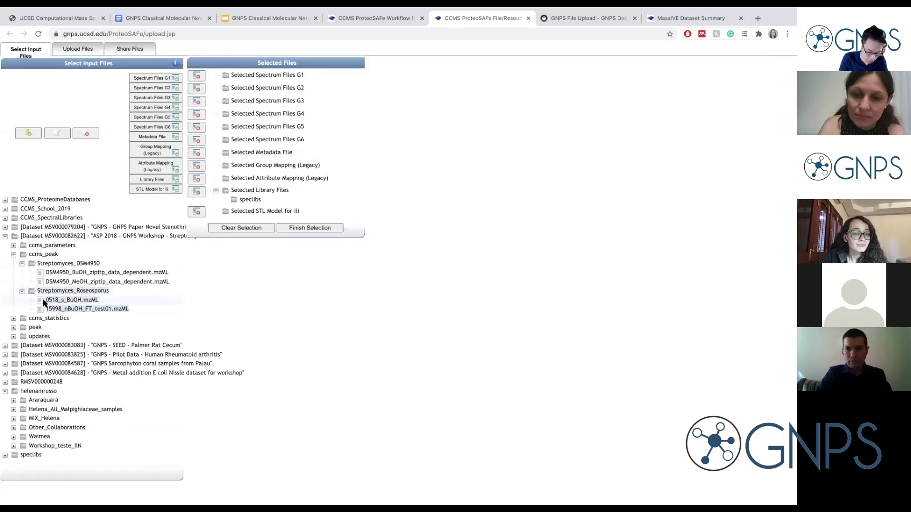
{"action": "left_click", "coordinate": [64, 309]}
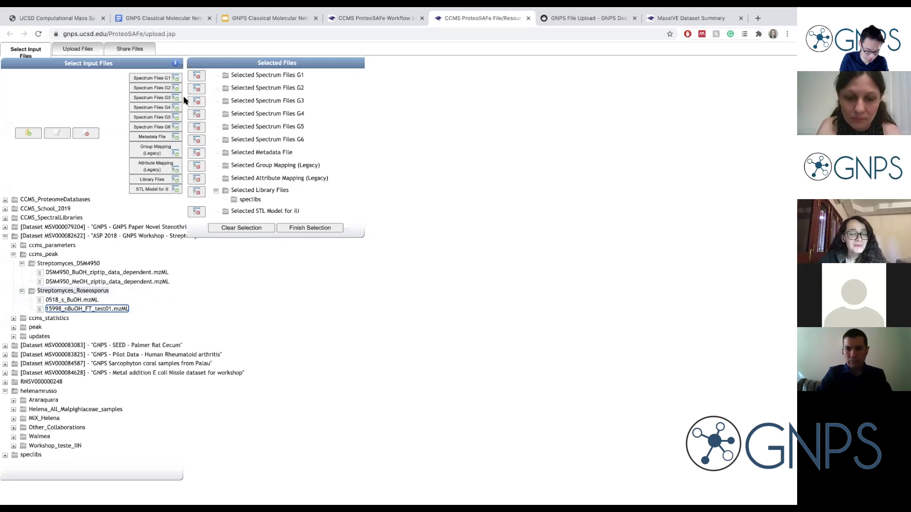
{"action": "left_click", "coordinate": [88, 281]}
{"action": "left_click", "coordinate": [58, 264]}
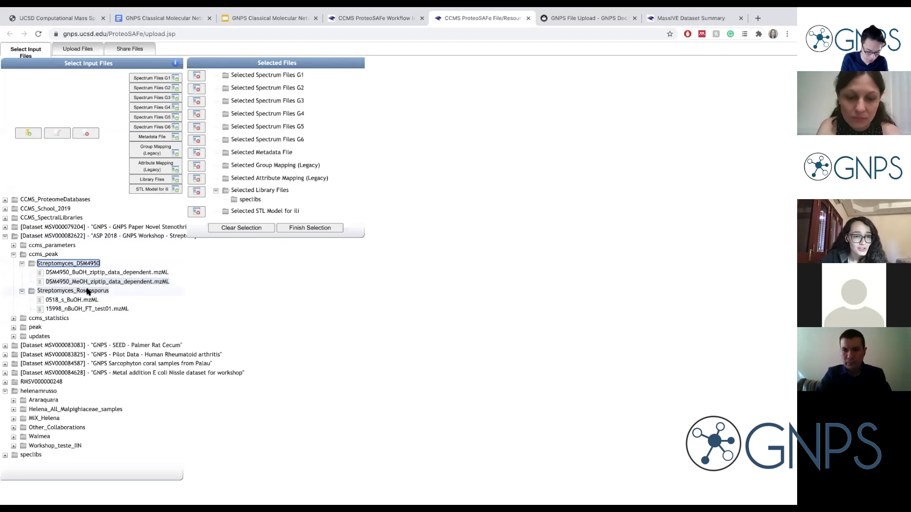
{"action": "left_click", "coordinate": [72, 300]}
{"action": "left_click", "coordinate": [152, 78]}
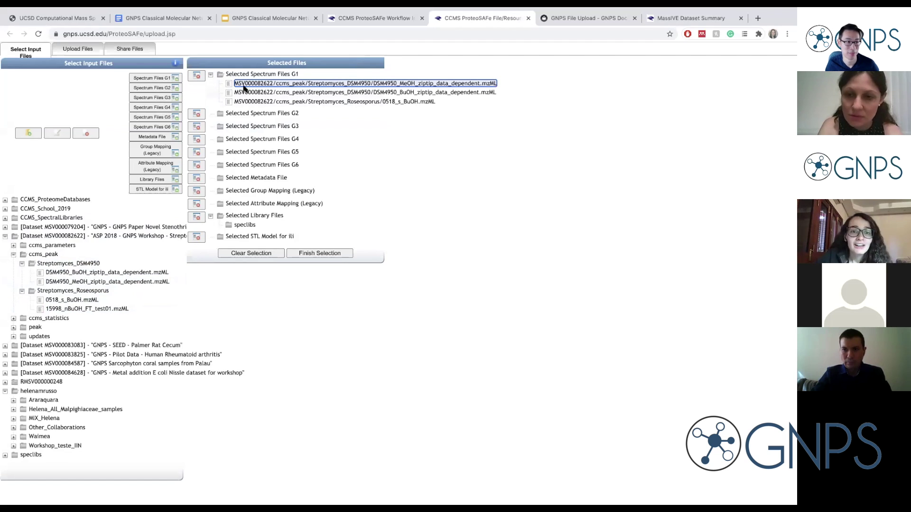
Step: Remove all individually added mzML files from Spectrum Files G1
{"action": "left_click", "coordinate": [192, 77]}
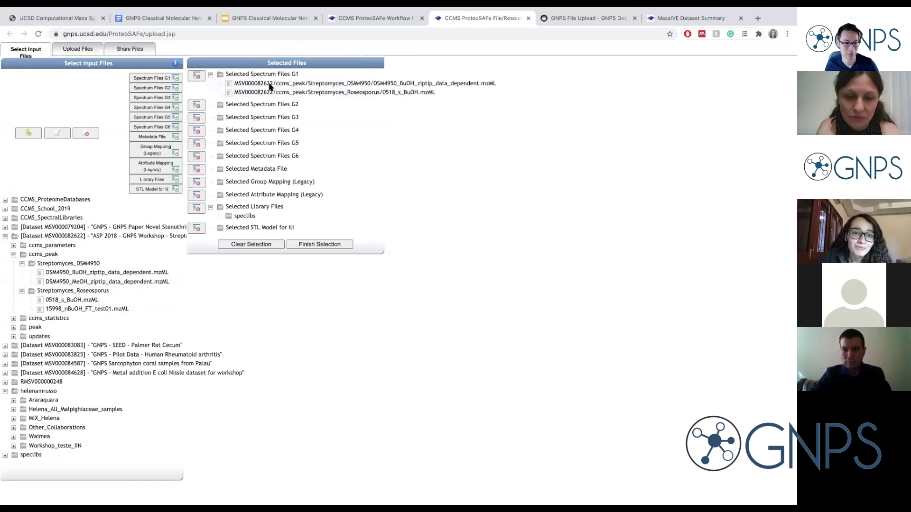
{"action": "left_click", "coordinate": [193, 78]}
{"action": "left_click", "coordinate": [194, 78]}
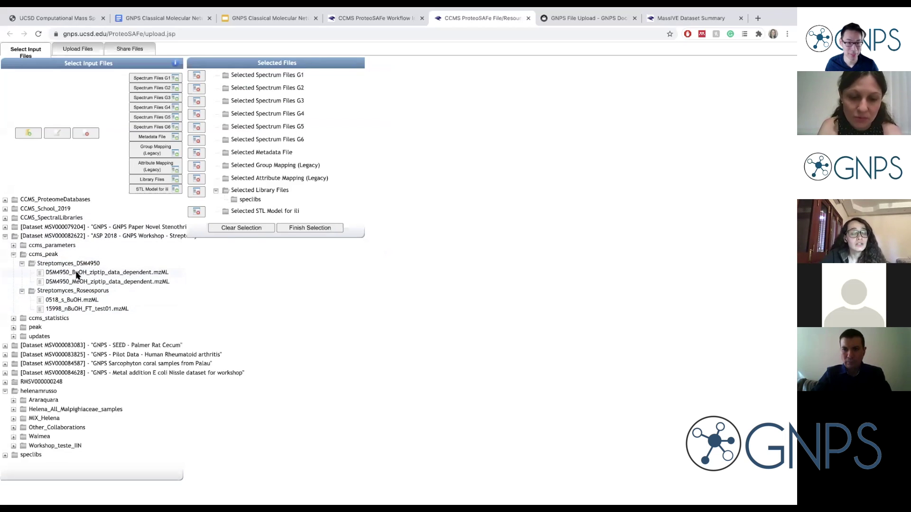
Step: Collapse both Streptomyces folders, then assign the Streptomyces_Roseosporus folder to Spectrum Files G1 and Streptomyces_DSM4950 to Spectrum Files G2
{"action": "left_click", "coordinate": [22, 292]}
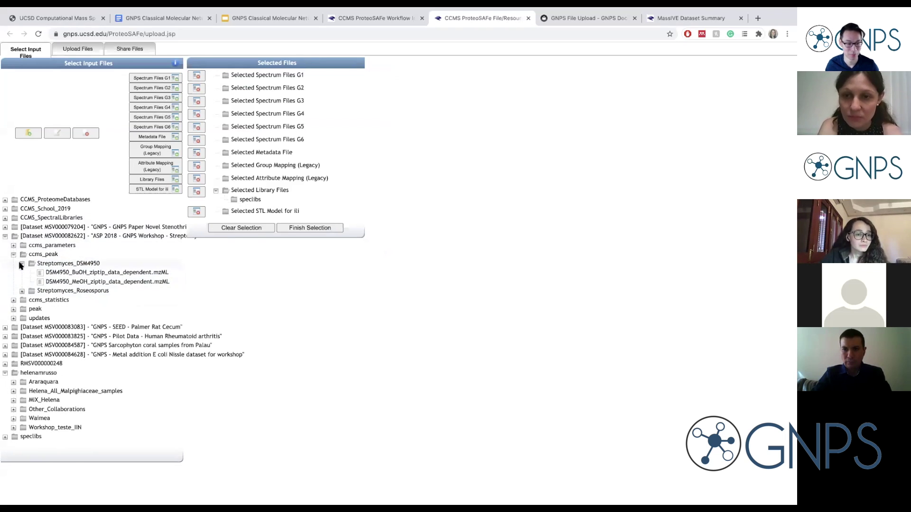
{"action": "left_click", "coordinate": [21, 264]}
{"action": "left_click", "coordinate": [49, 273]}
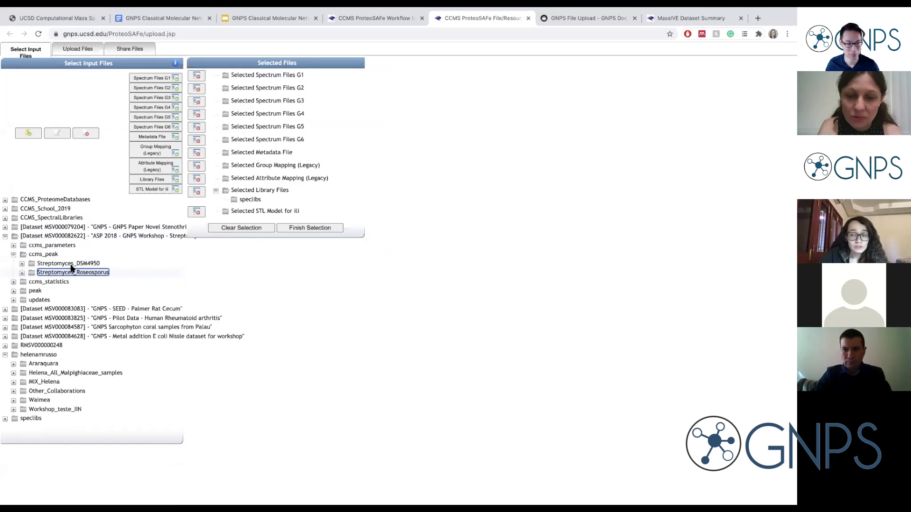
{"action": "left_click", "coordinate": [161, 78]}
{"action": "left_click", "coordinate": [93, 264]}
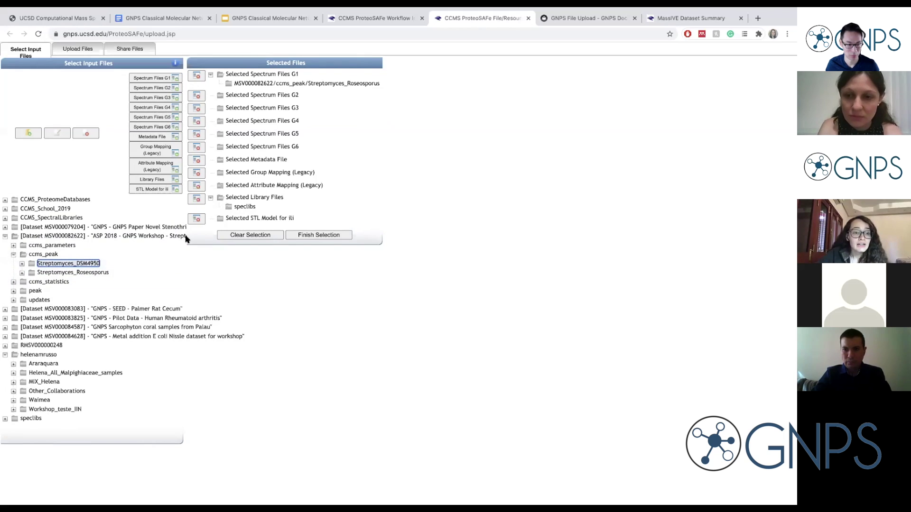
{"action": "left_click", "coordinate": [162, 88]}
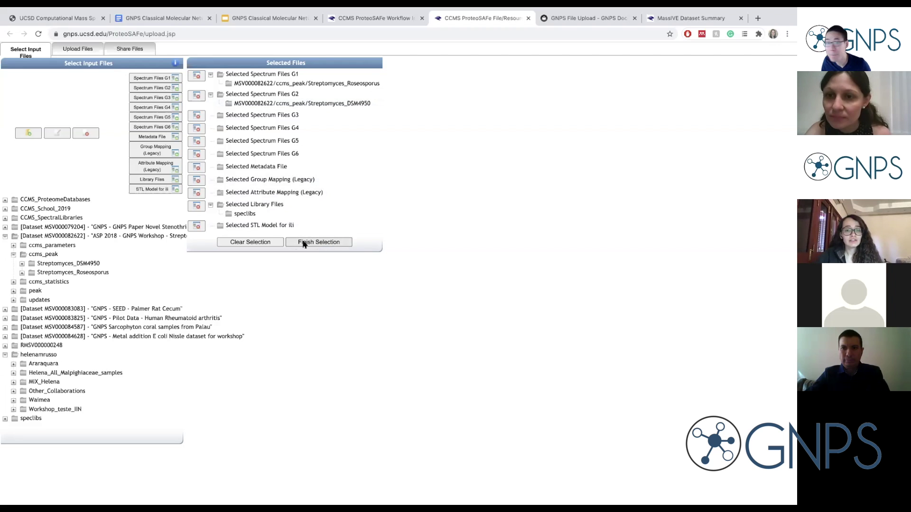
Step: Finish the input file selection, close the file upload documentation and MassIVE dataset pages, and check the selected spectrum folders in the workflow form
{"action": "left_click", "coordinate": [320, 243]}
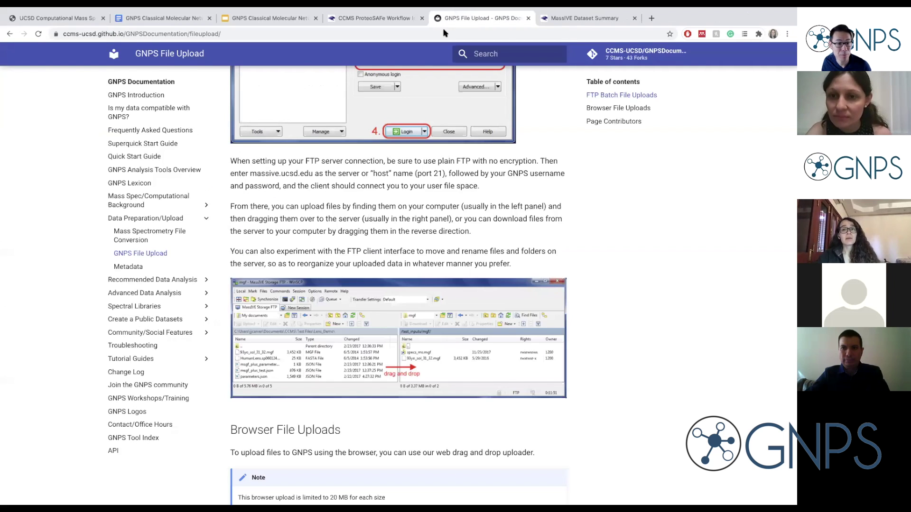
{"action": "left_click", "coordinate": [528, 18]}
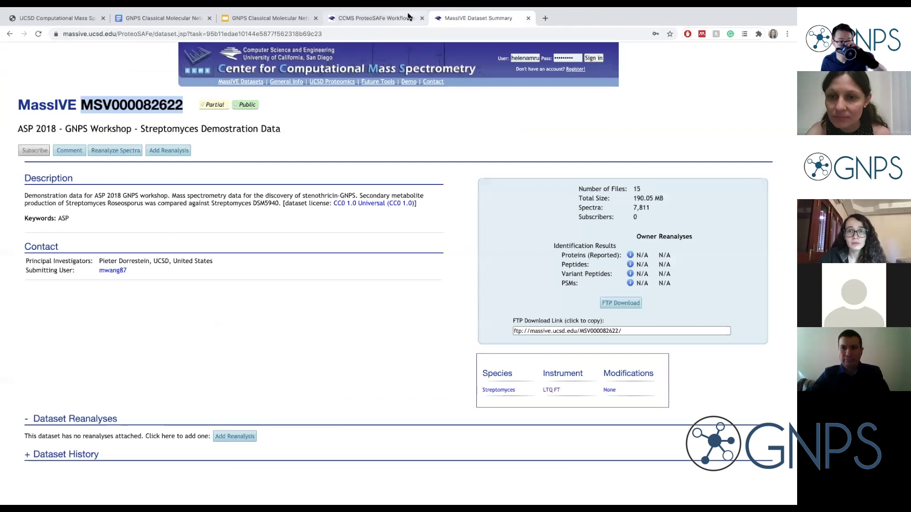
{"action": "left_click", "coordinate": [528, 18]}
{"action": "scroll", "coordinate": [413, 190], "scroll_direction": "down", "scroll_amount": 1}
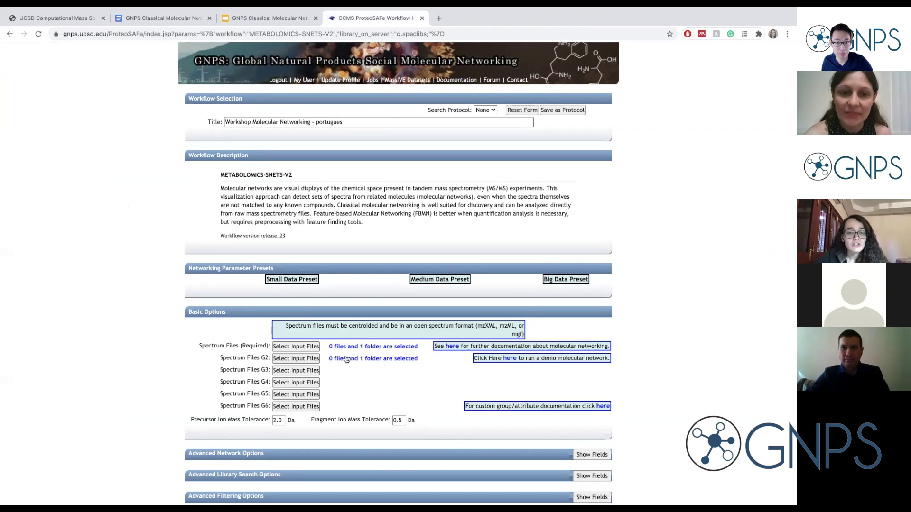
{"action": "mouse_move", "coordinate": [363, 349]}
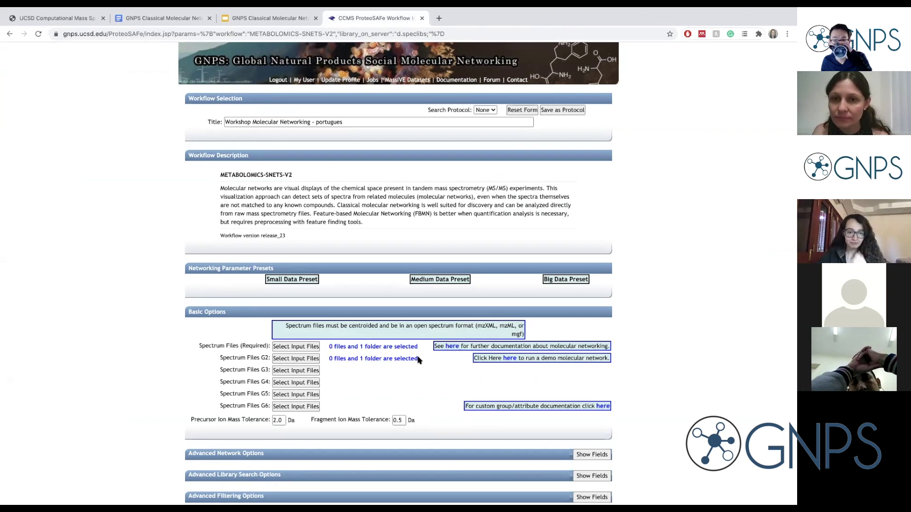
Step: Examine the precursor and fragment ion mass tolerances in the basic options, reading the help text for the precursor ion mass tolerance
{"action": "scroll", "coordinate": [420, 360], "scroll_direction": "down", "scroll_amount": 3}
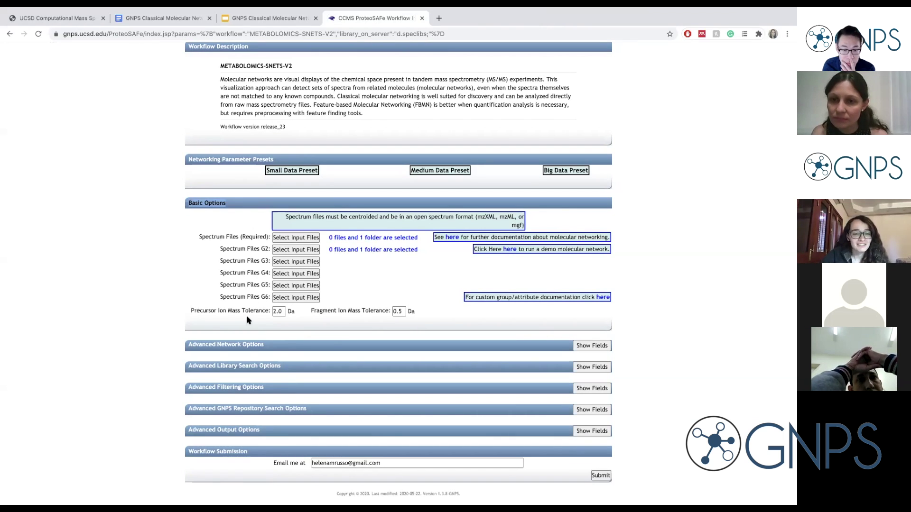
{"action": "mouse_move", "coordinate": [248, 312]}
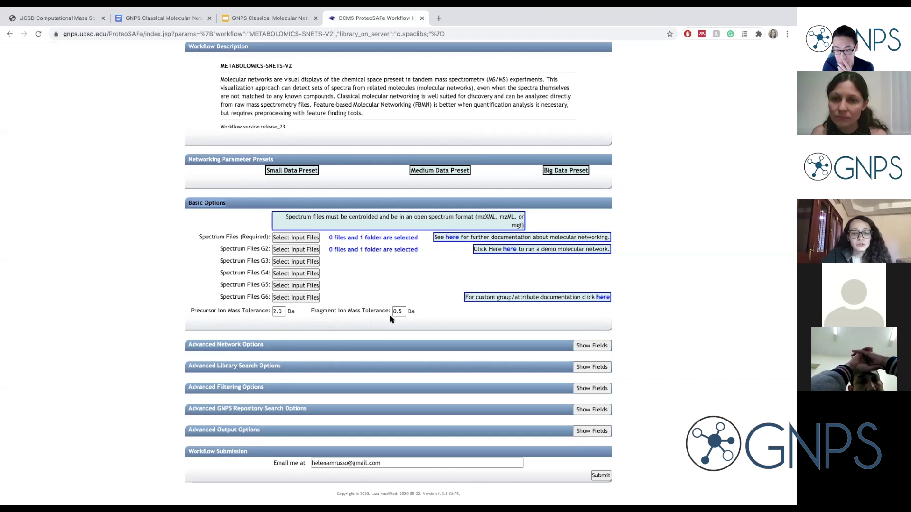
{"action": "left_click", "coordinate": [243, 310]}
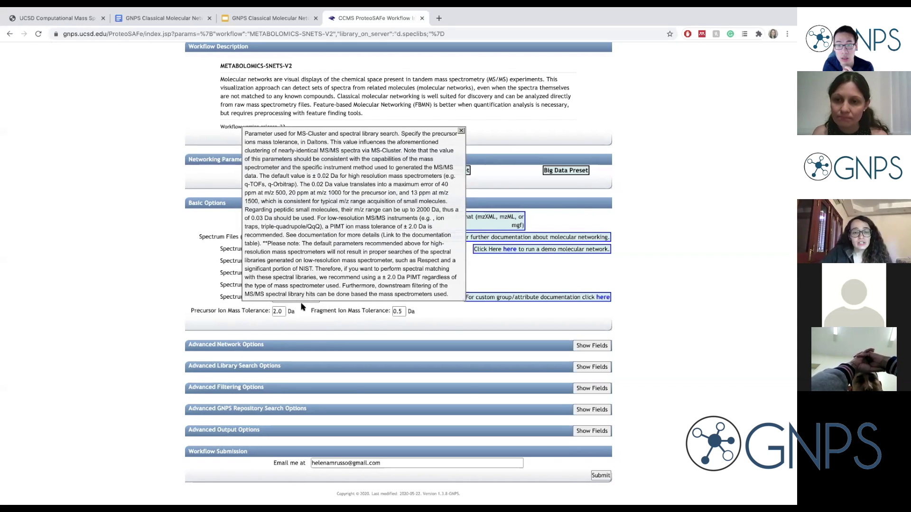
{"action": "left_click", "coordinate": [461, 131]}
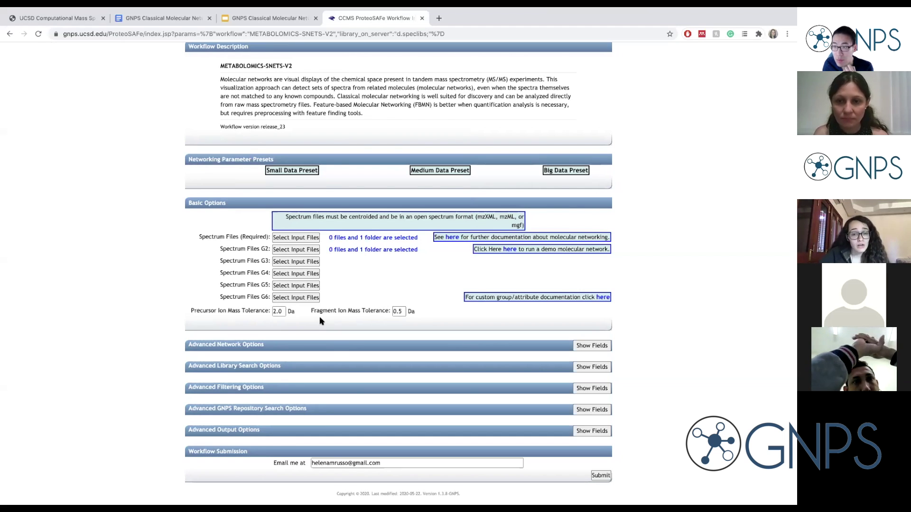
{"action": "left_click", "coordinate": [261, 311]}
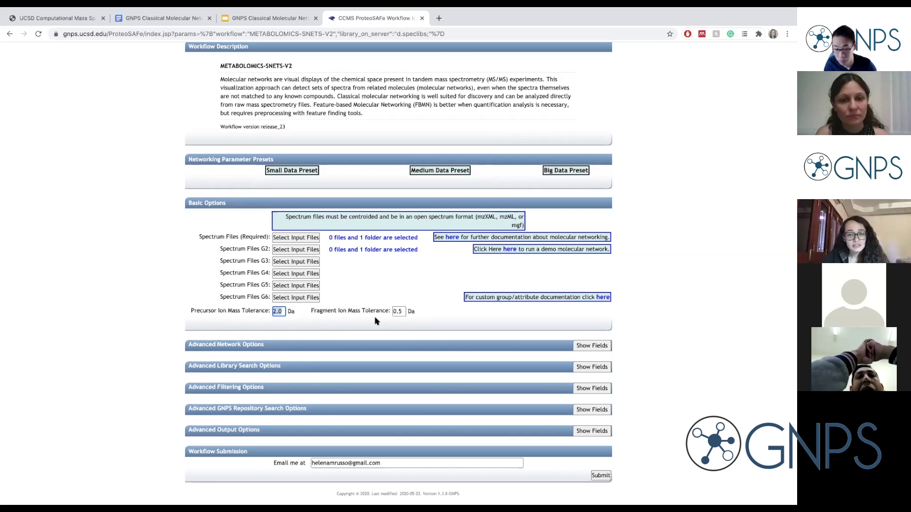
{"action": "left_click", "coordinate": [543, 324]}
{"action": "scroll", "coordinate": [543, 322], "scroll_direction": "down", "scroll_amount": 1}
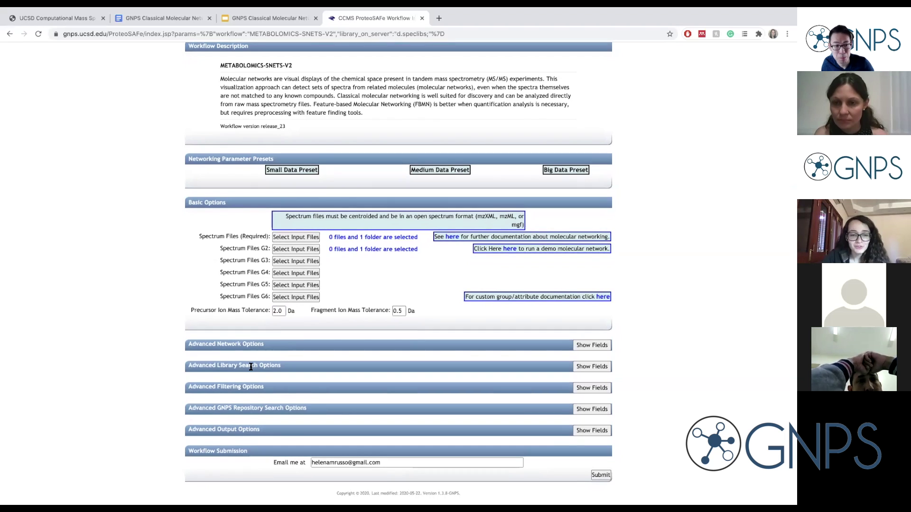
Step: Expand the advanced network options and examine Min Pairs Cos, maximum component size, minimum matched fragment ions, minimum cluster size and the Run MSCluster choices
{"action": "scroll", "coordinate": [268, 345], "scroll_direction": "up", "scroll_amount": 1}
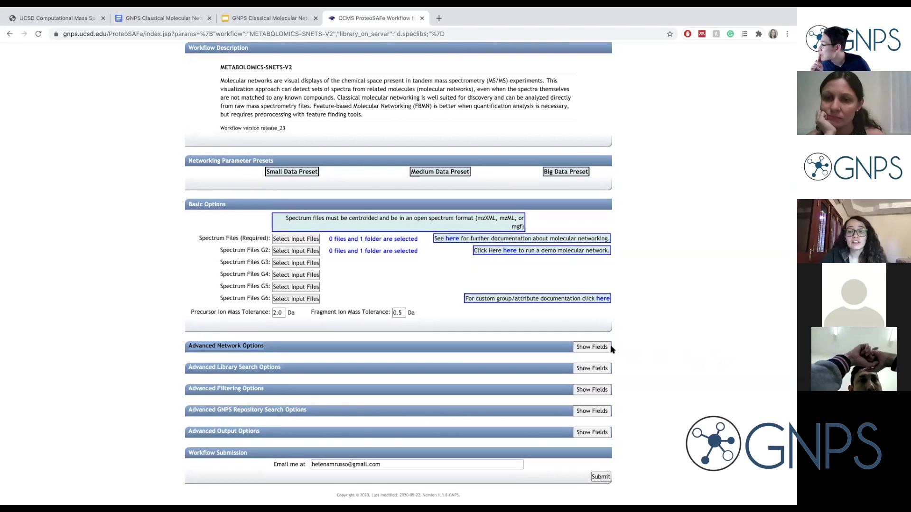
{"action": "left_click", "coordinate": [592, 351]}
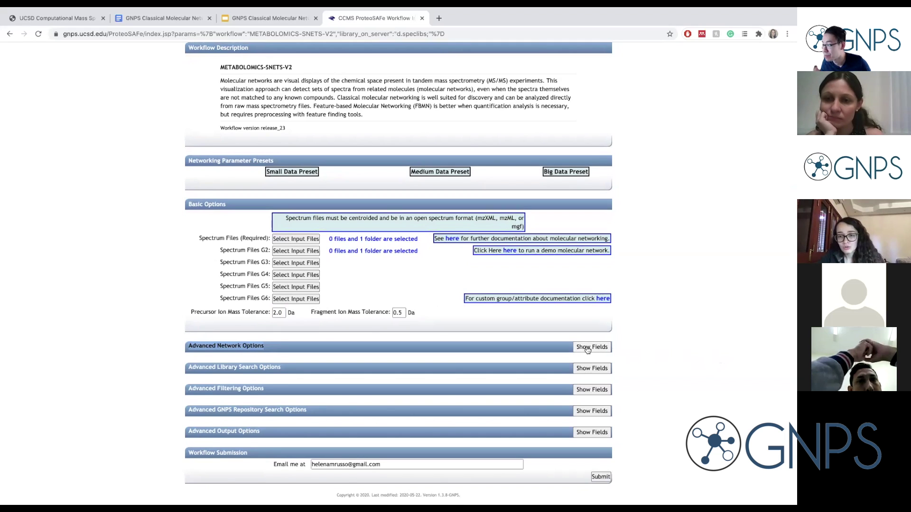
{"action": "scroll", "coordinate": [664, 370], "scroll_direction": "down", "scroll_amount": 3}
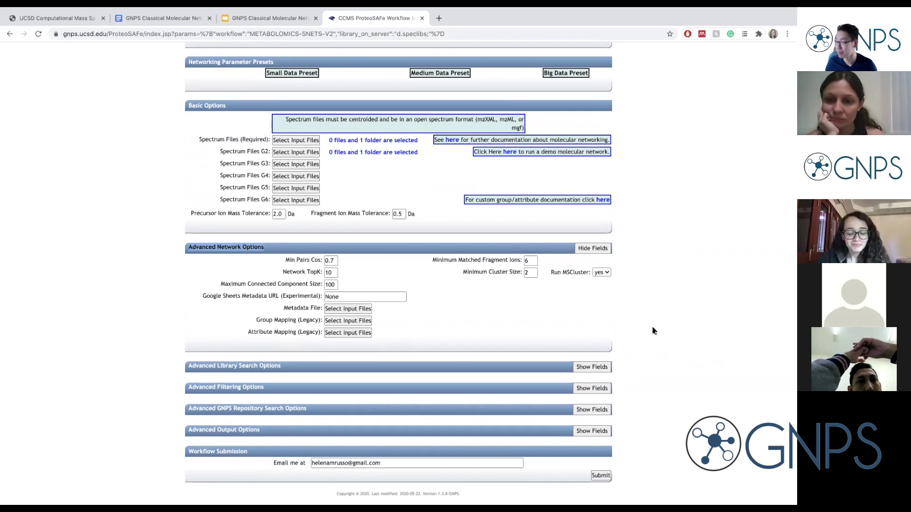
{"action": "double_click", "coordinate": [335, 261]}
{"action": "left_click", "coordinate": [379, 264]}
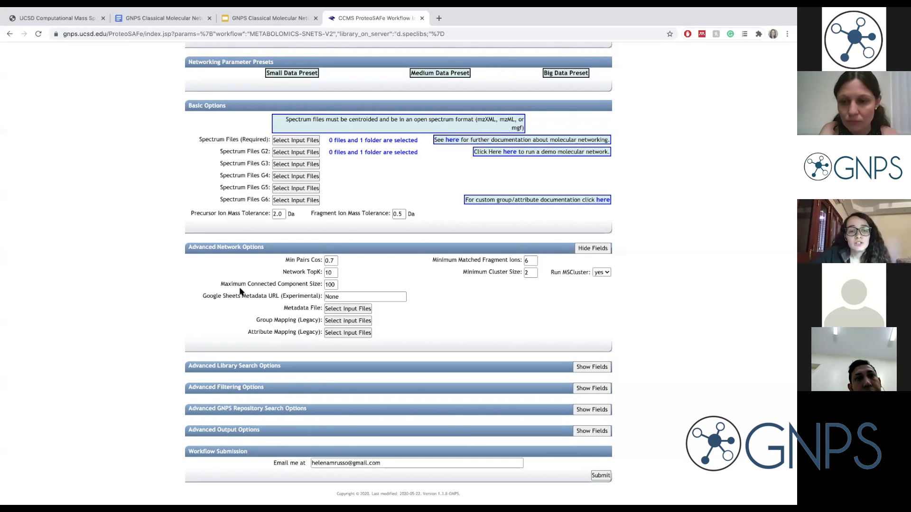
{"action": "mouse_move", "coordinate": [223, 284]}
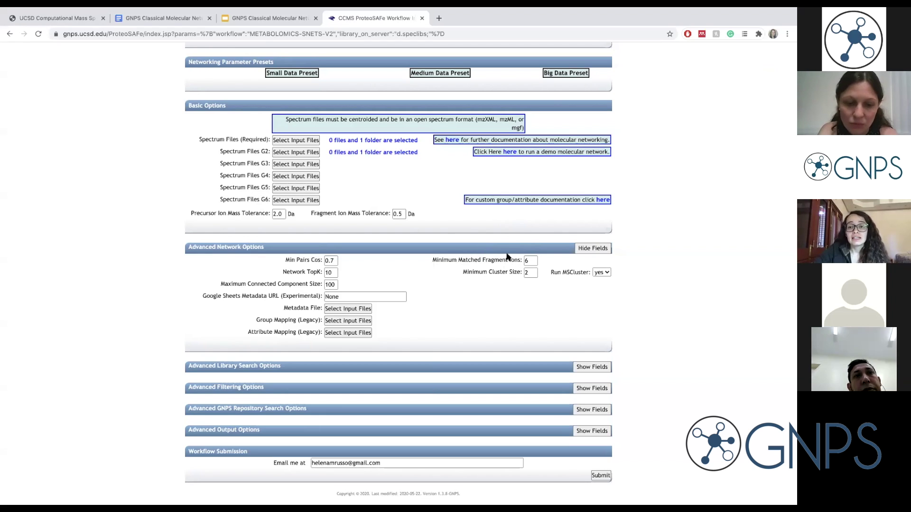
{"action": "mouse_move", "coordinate": [505, 261]}
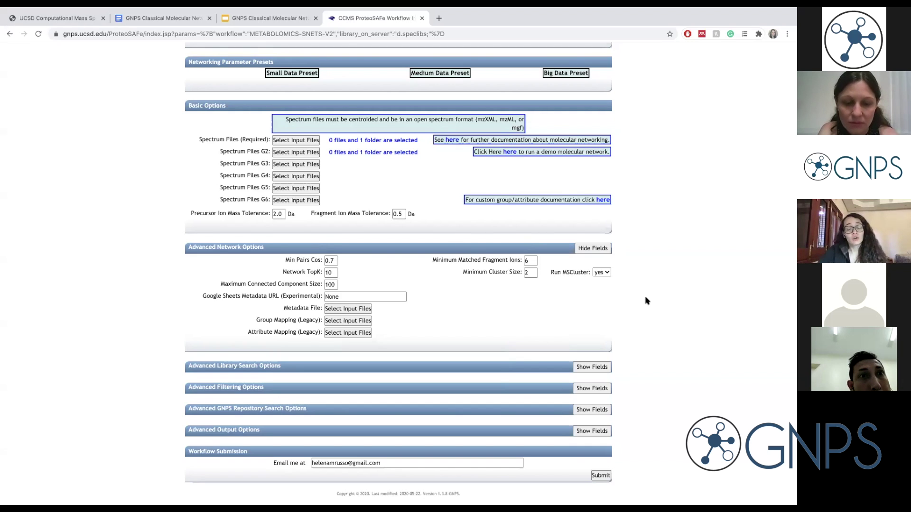
{"action": "left_click", "coordinate": [601, 273]}
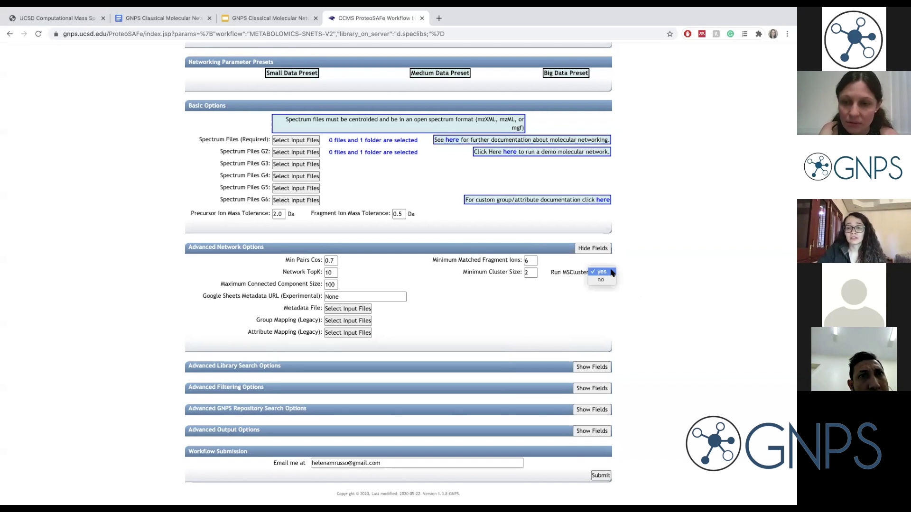
{"action": "left_click", "coordinate": [602, 271]}
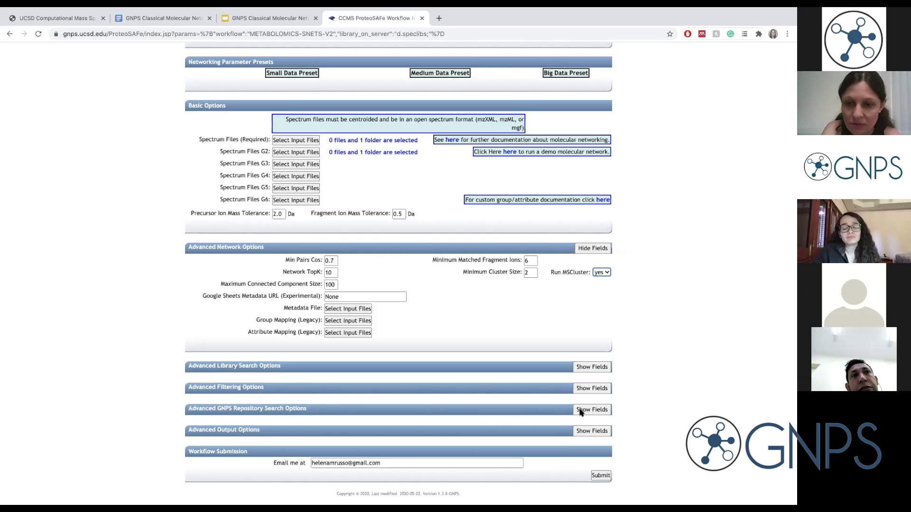
{"action": "double_click", "coordinate": [529, 272]}
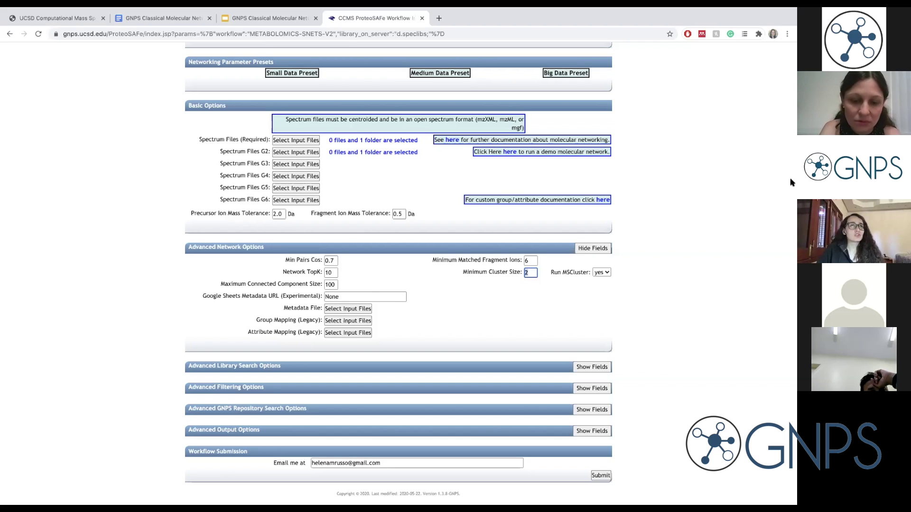
Step: Switch to Excel and bring up the metadata_POS_everything_full workbook to view its sample metadata table
{"action": "right_click", "coordinate": [788, 52]}
{"action": "key", "text": "Escape"}
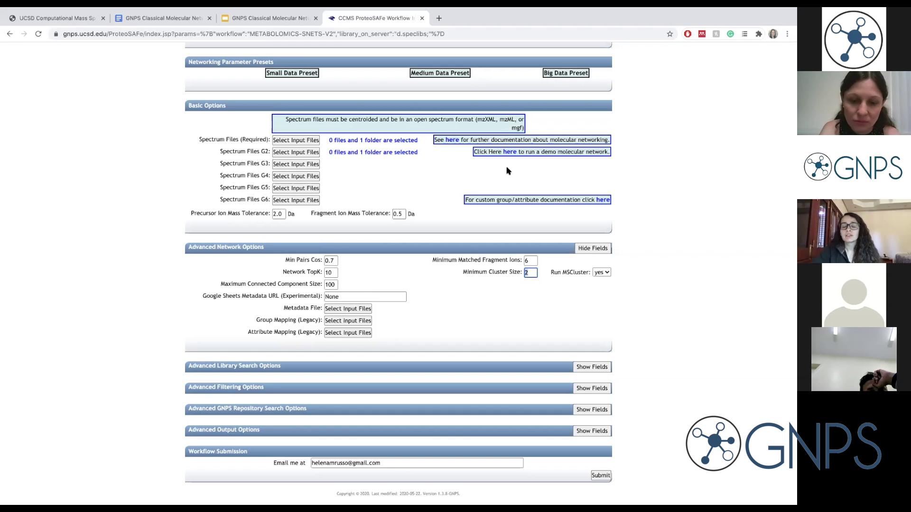
{"action": "key", "text": "super+Tab"}
{"action": "key", "text": "super+Tab"}
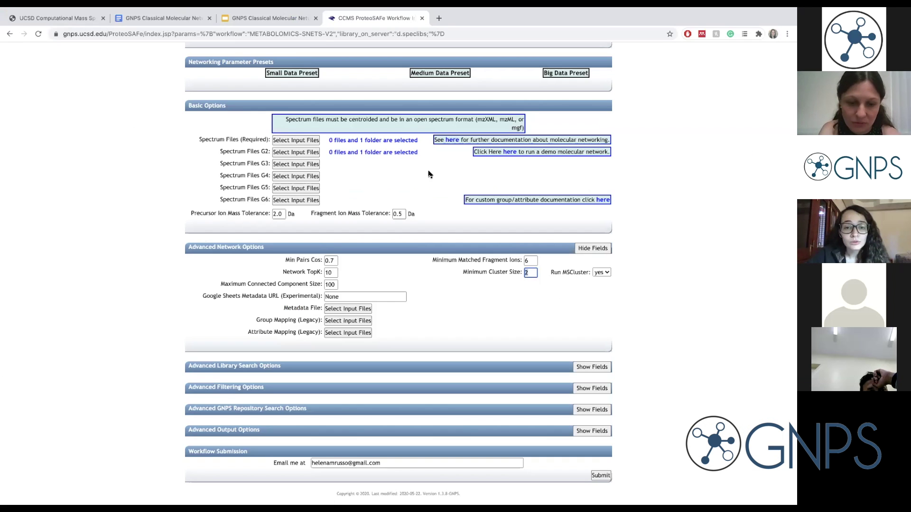
{"action": "key", "text": "ctrl+Up"}
{"action": "left_click_drag", "start_coordinate": [544, 45], "coordinate": [468, 48]}
{"action": "left_click", "coordinate": [464, 49]}
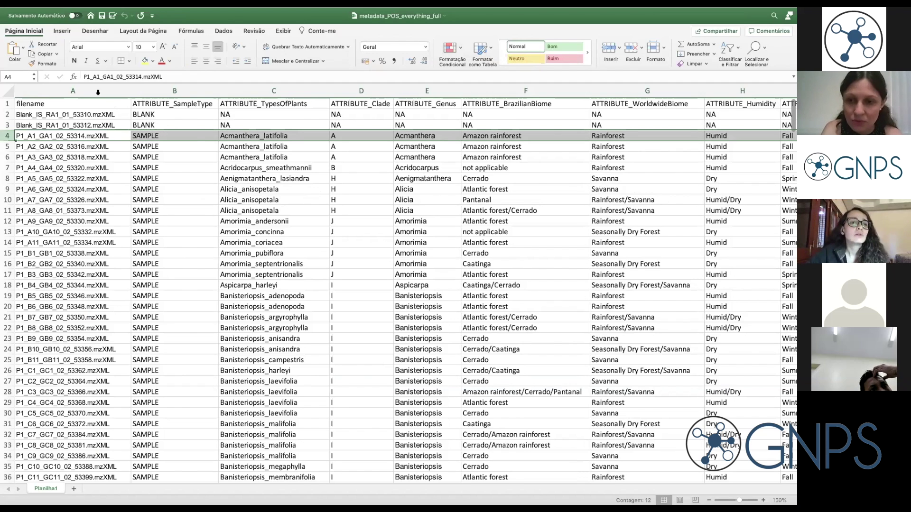
Step: Examine the metadata table's filename header and the ATTRIBUTE_TypesOfPlants and ATTRIBUTE_Clade columns, highlighting sample entries in both attribute columns
{"action": "left_click", "coordinate": [24, 103]}
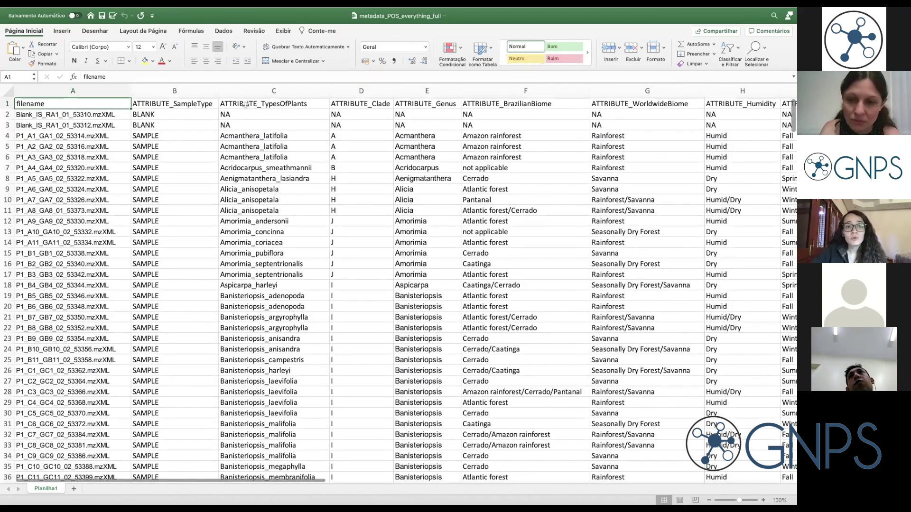
{"action": "left_click", "coordinate": [361, 104]}
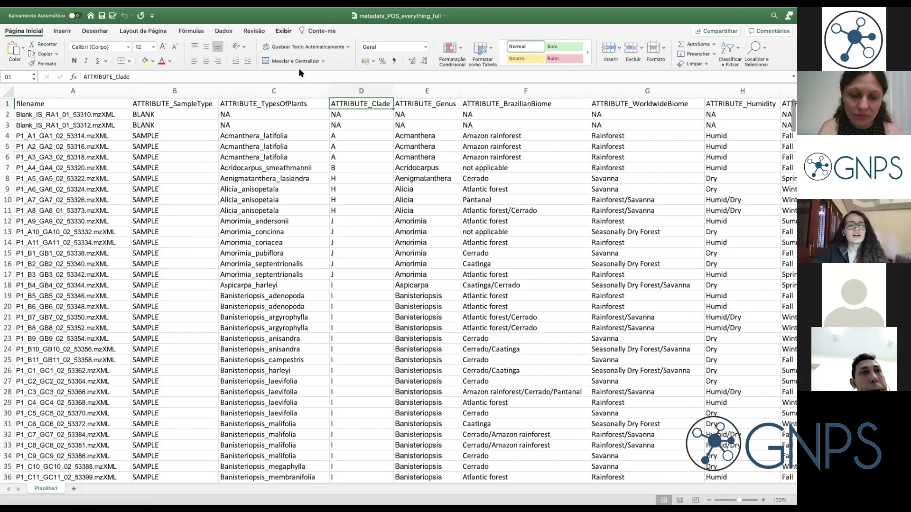
{"action": "left_click_drag", "start_coordinate": [264, 136], "coordinate": [279, 157]}
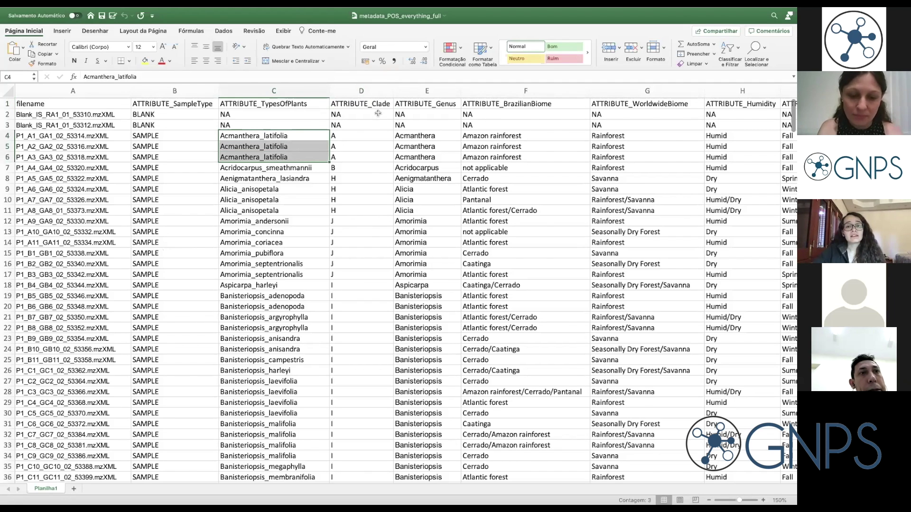
{"action": "left_click_drag", "start_coordinate": [363, 137], "coordinate": [369, 255]}
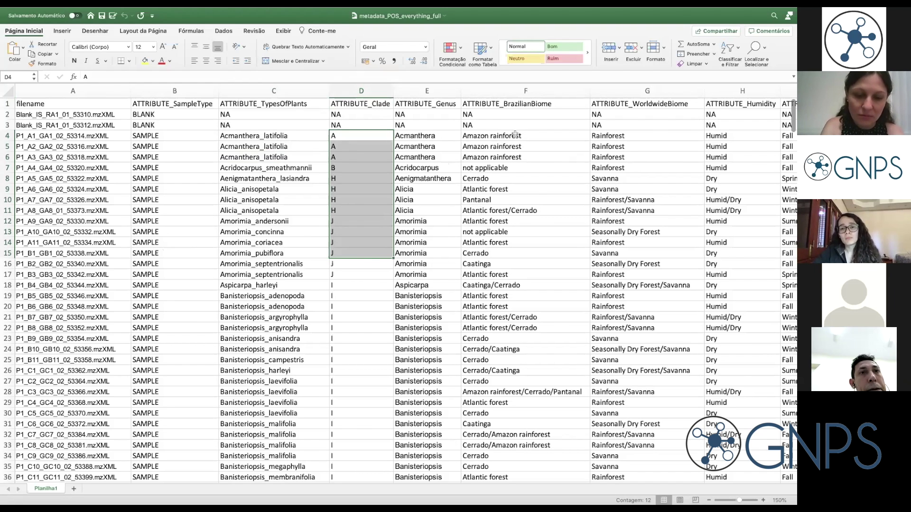
Step: Review the remaining attribute columns of the metadata table through ATTRIBUTE_ExtractionSolvent, including the ATTRIBUTE_Humidity header, and return to the filename column
{"action": "scroll", "coordinate": [478, 137], "scroll_direction": "right", "scroll_amount": 5}
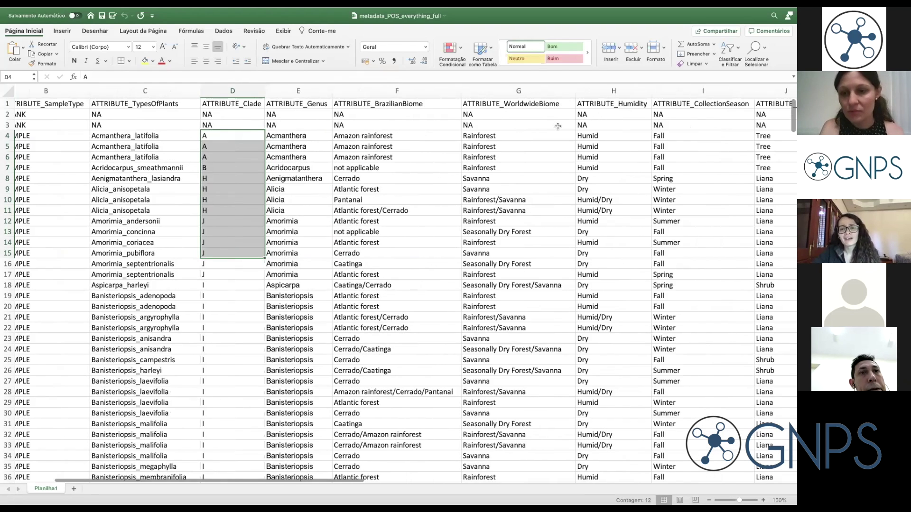
{"action": "scroll", "coordinate": [481, 143], "scroll_direction": "right", "scroll_amount": 2}
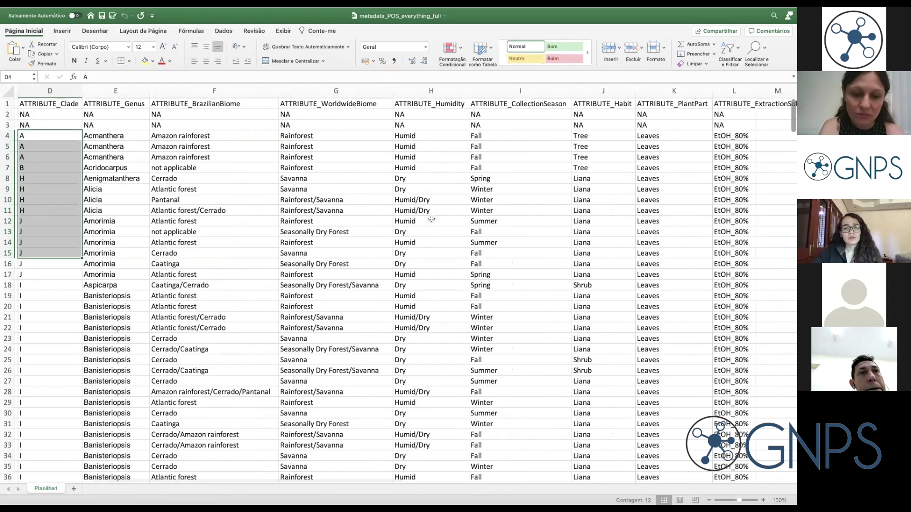
{"action": "scroll", "coordinate": [433, 219], "scroll_direction": "right", "scroll_amount": 3}
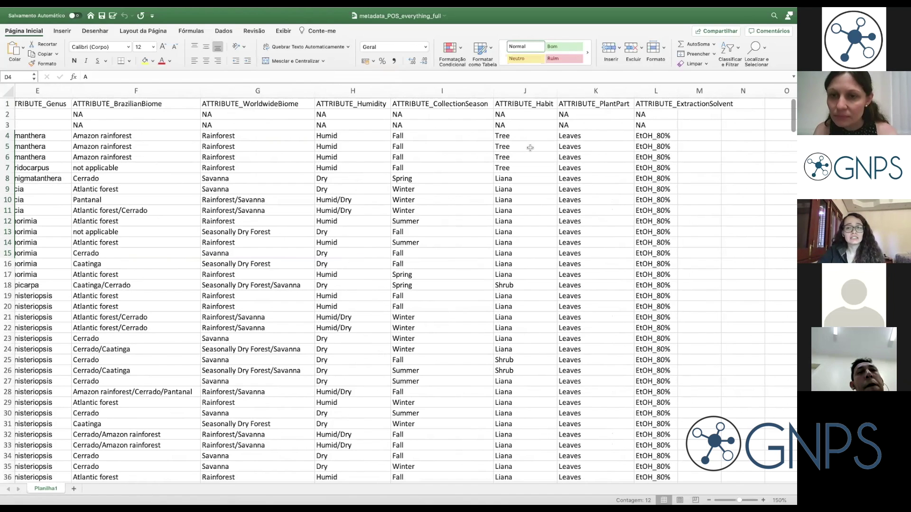
{"action": "scroll", "coordinate": [530, 148], "scroll_direction": "right", "scroll_amount": 3}
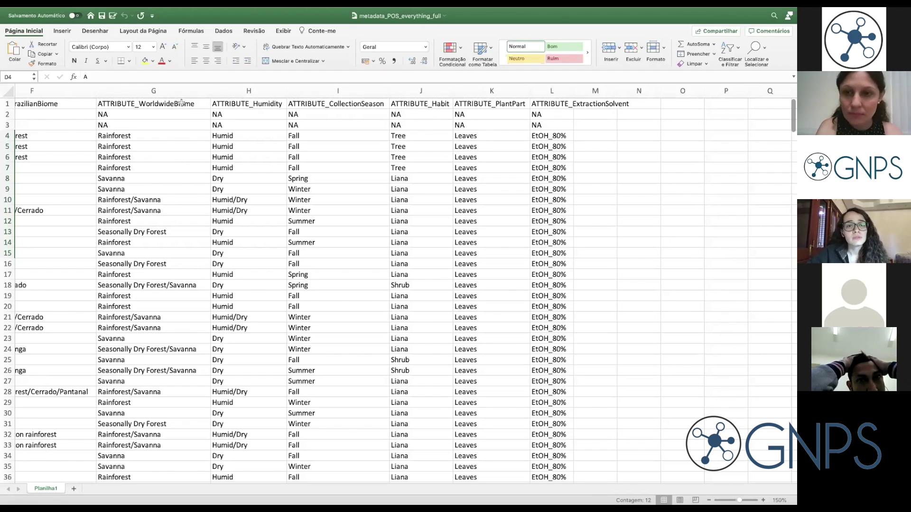
{"action": "left_click", "coordinate": [220, 105]}
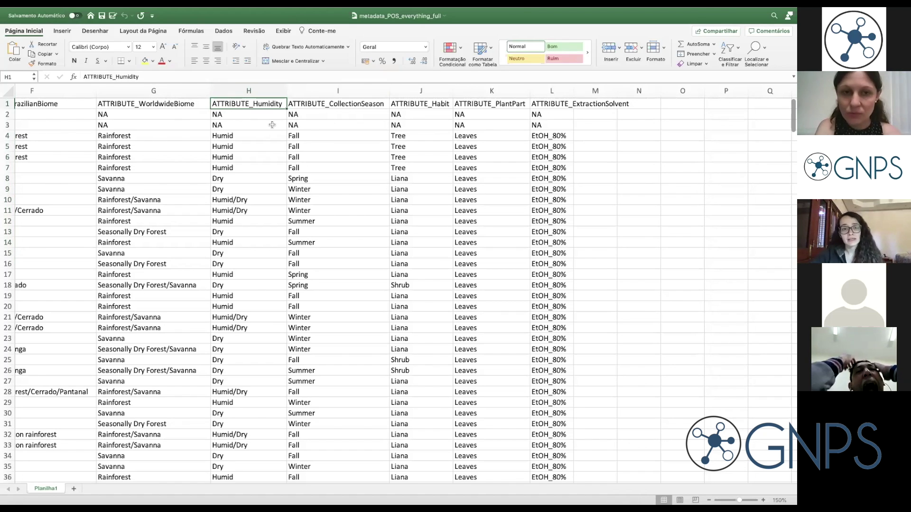
{"action": "scroll", "coordinate": [277, 121], "scroll_direction": "left", "scroll_amount": 1}
{"action": "scroll", "coordinate": [278, 121], "scroll_direction": "left", "scroll_amount": 10}
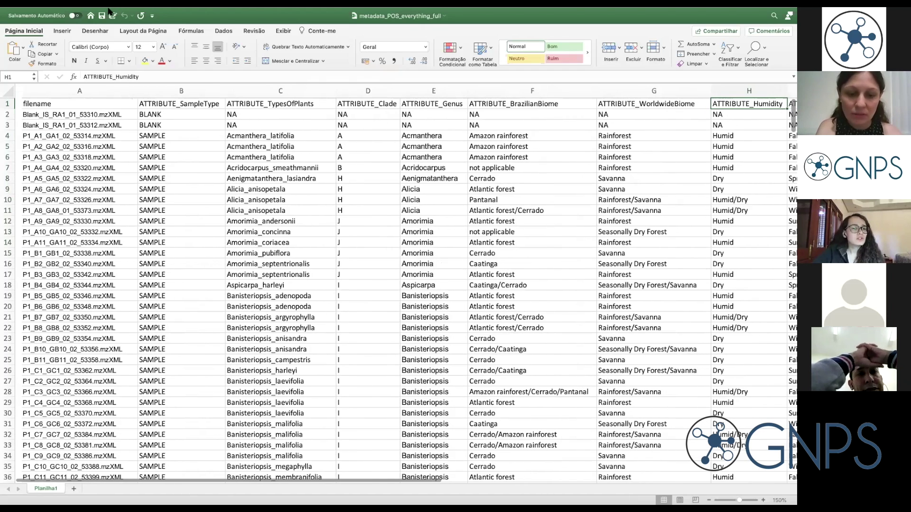
Step: Check the tab-delimited text (.txt) choice among the Save As file formats for the metadata workbook, and leave without saving
{"action": "mouse_move", "coordinate": [73, 14]}
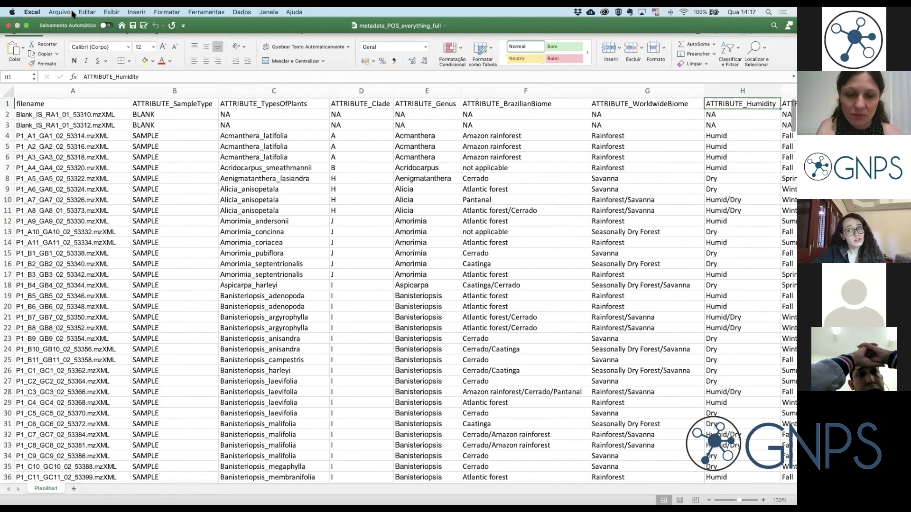
{"action": "left_click", "coordinate": [71, 13]}
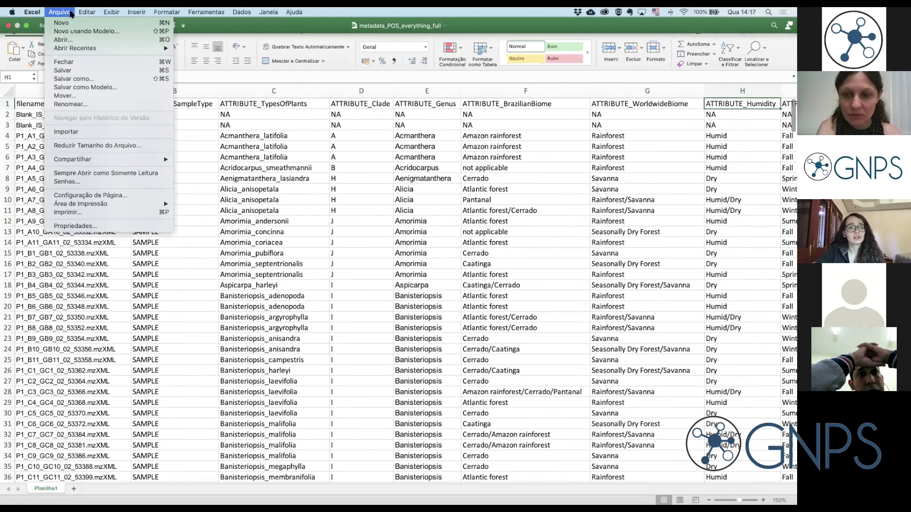
{"action": "left_click", "coordinate": [73, 78]}
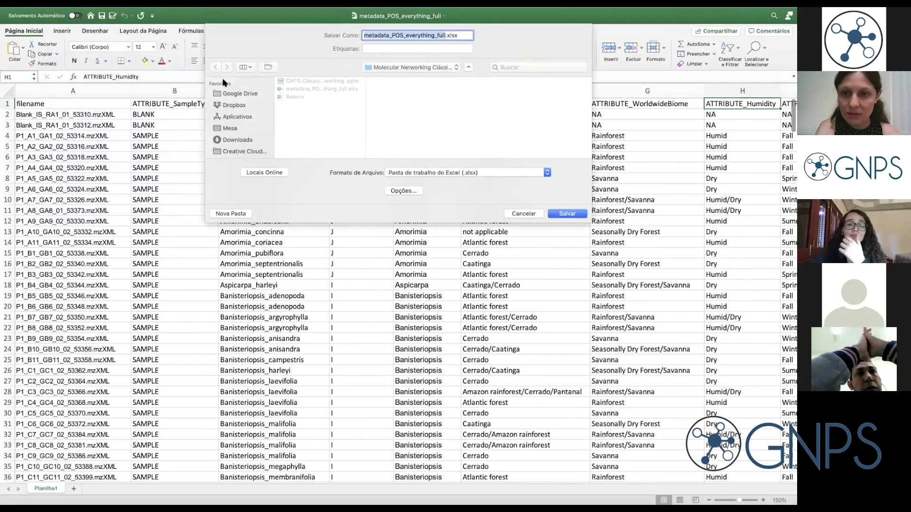
{"action": "left_click", "coordinate": [521, 174]}
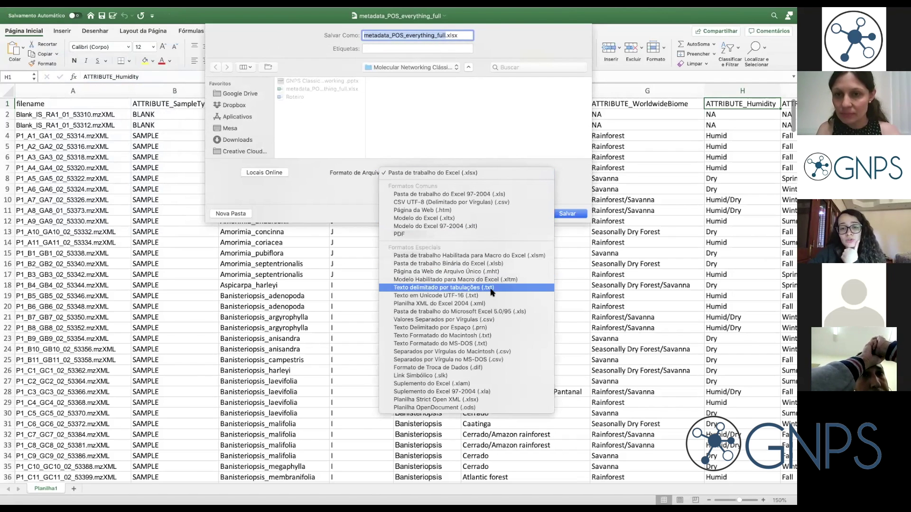
{"action": "left_click", "coordinate": [577, 167]}
{"action": "left_click", "coordinate": [523, 214]}
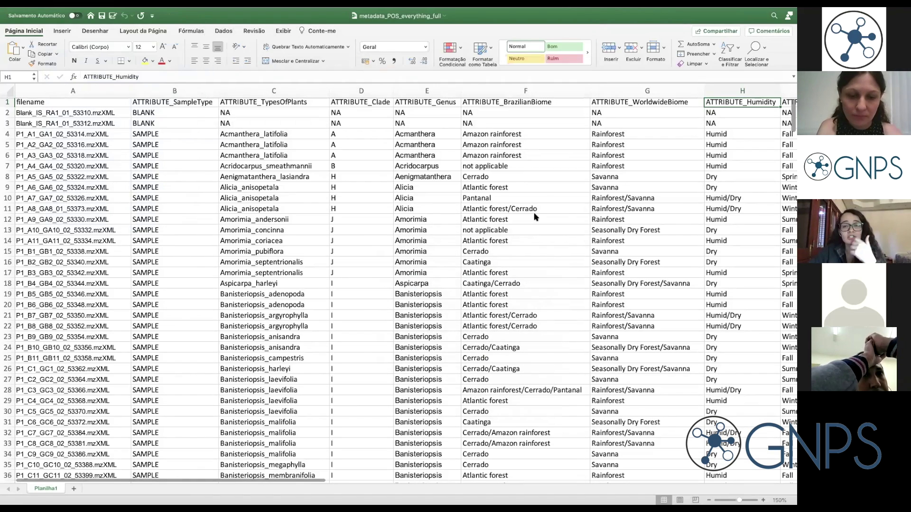
Step: Switch back to the GNPS workflow form in Chrome and examine where a metadata file is uploaded and assigned, finishing without choosing one
{"action": "key", "text": "ctrl+Right"}
{"action": "key", "text": "ctrl+Up"}
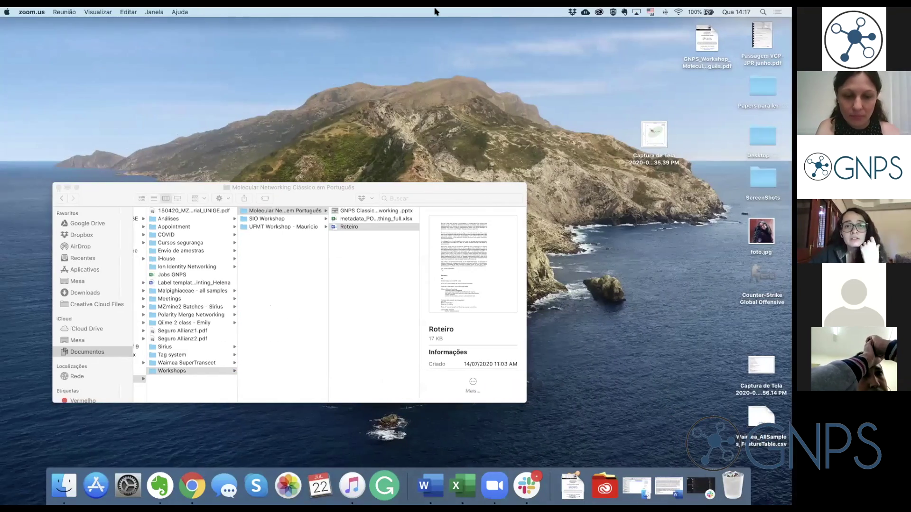
{"action": "left_click", "coordinate": [382, 54]}
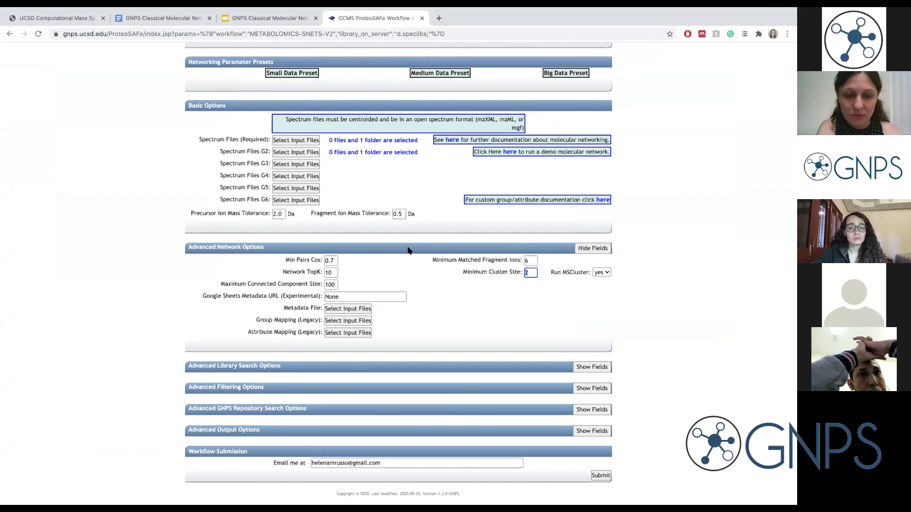
{"action": "left_click", "coordinate": [345, 310]}
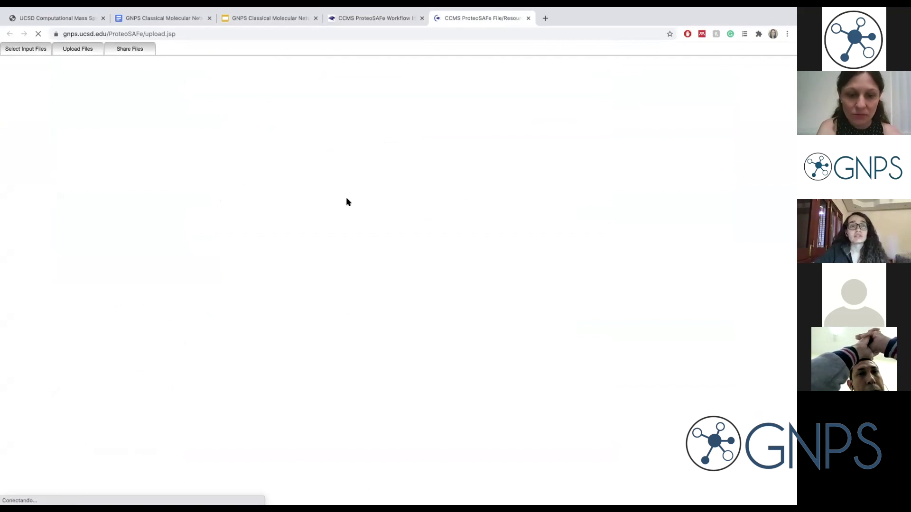
{"action": "left_click", "coordinate": [87, 53]}
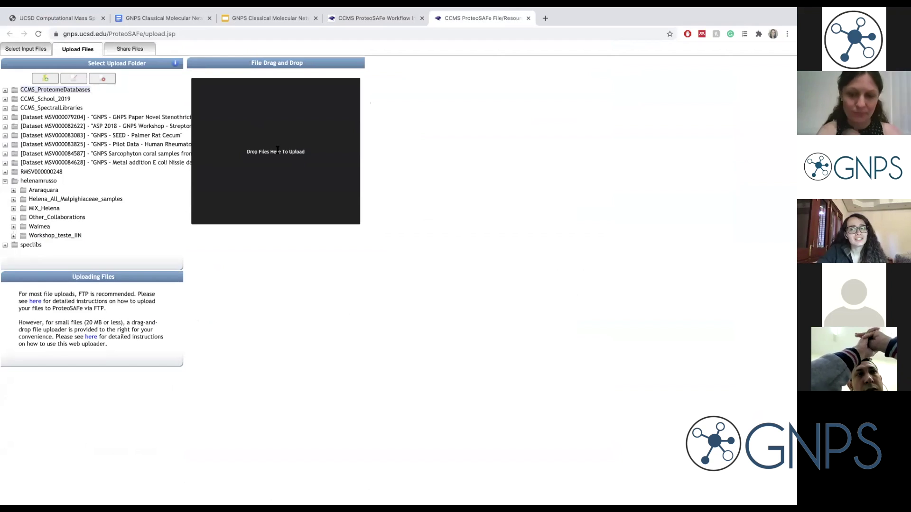
{"action": "left_click", "coordinate": [48, 52]}
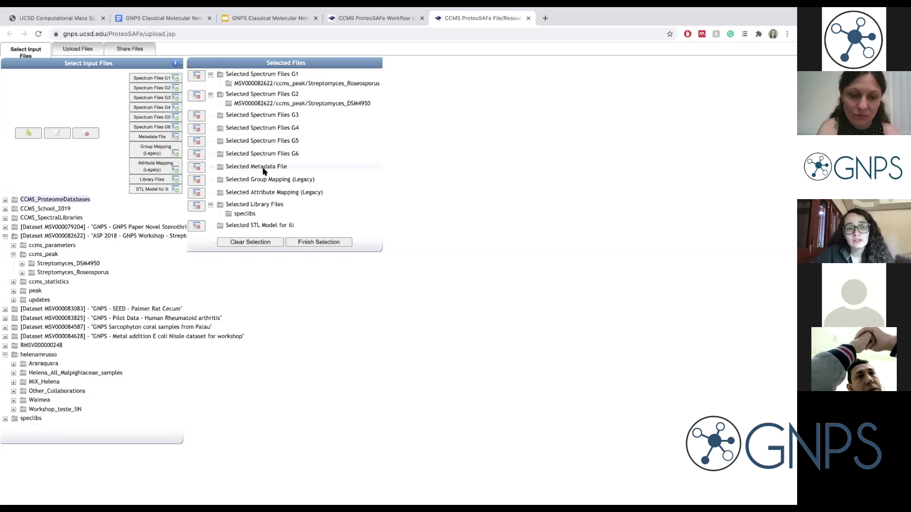
{"action": "left_click", "coordinate": [333, 243]}
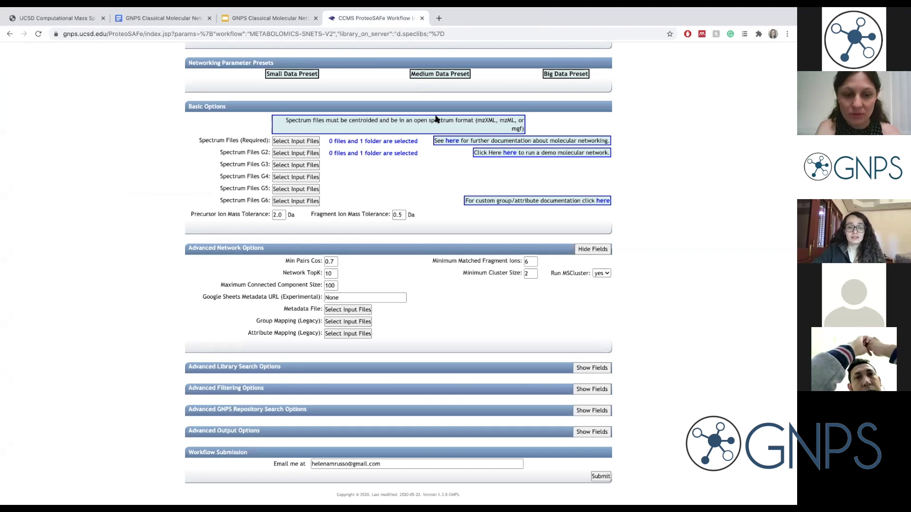
Step: Set Min Pairs Cos to 0.65 and Minimum Cluster Size to 1 in the advanced network options
{"action": "scroll", "coordinate": [423, 199], "scroll_direction": "down", "scroll_amount": 1}
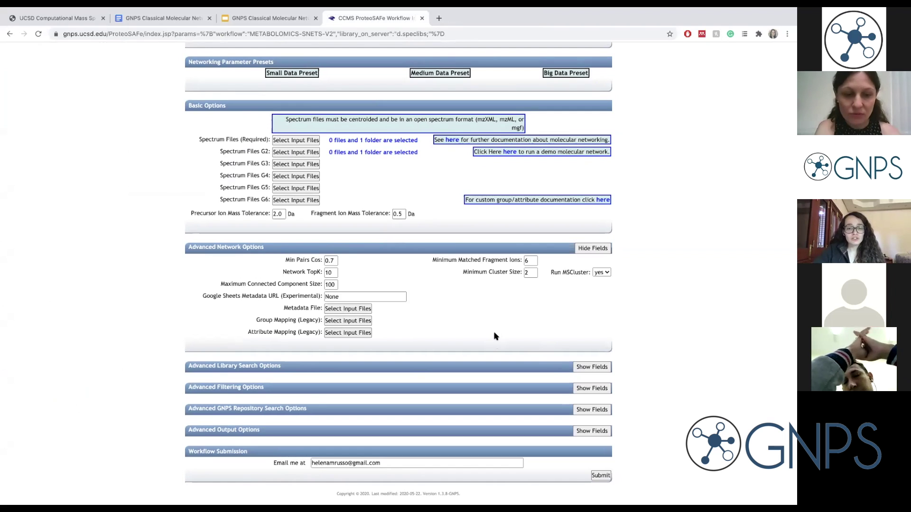
{"action": "scroll", "coordinate": [494, 338], "scroll_direction": "up", "scroll_amount": 5}
{"action": "scroll", "coordinate": [494, 336], "scroll_direction": "left", "scroll_amount": 1}
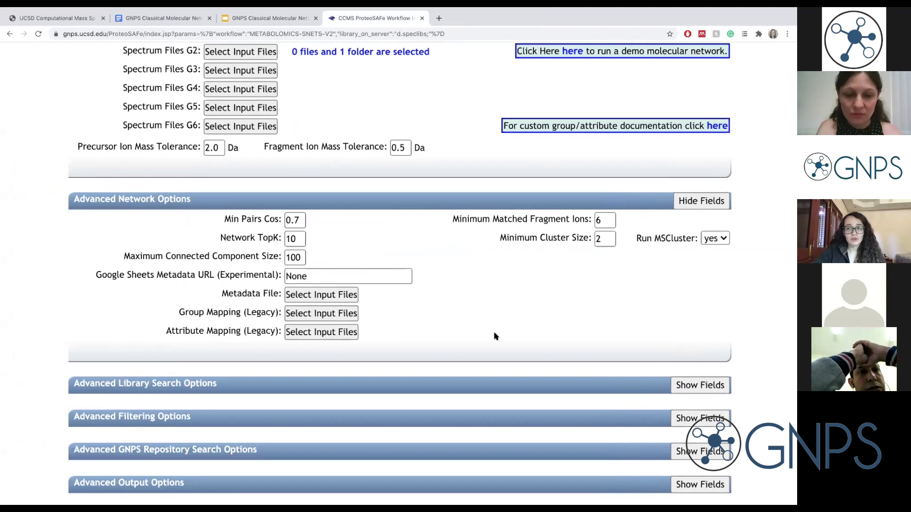
{"action": "scroll", "coordinate": [494, 336], "scroll_direction": "down", "scroll_amount": 2}
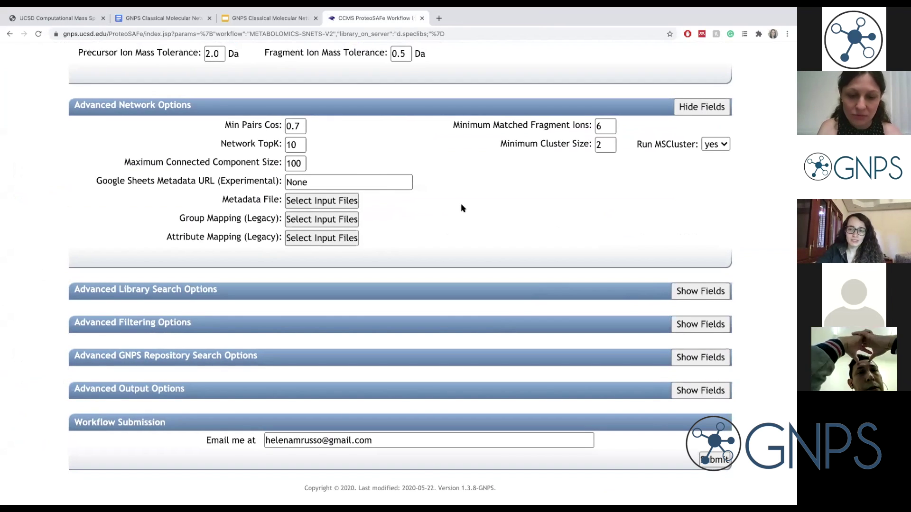
{"action": "scroll", "coordinate": [462, 207], "scroll_direction": "up", "scroll_amount": 1}
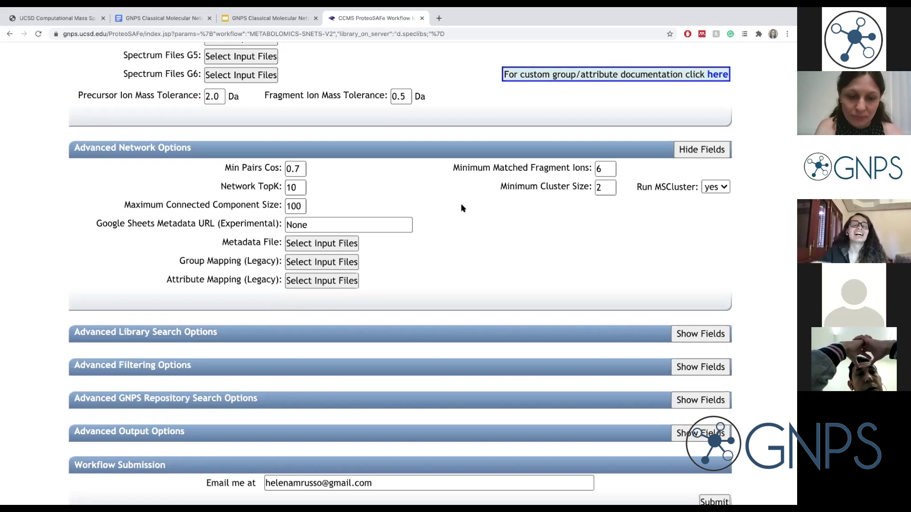
{"action": "left_click", "coordinate": [304, 170]}
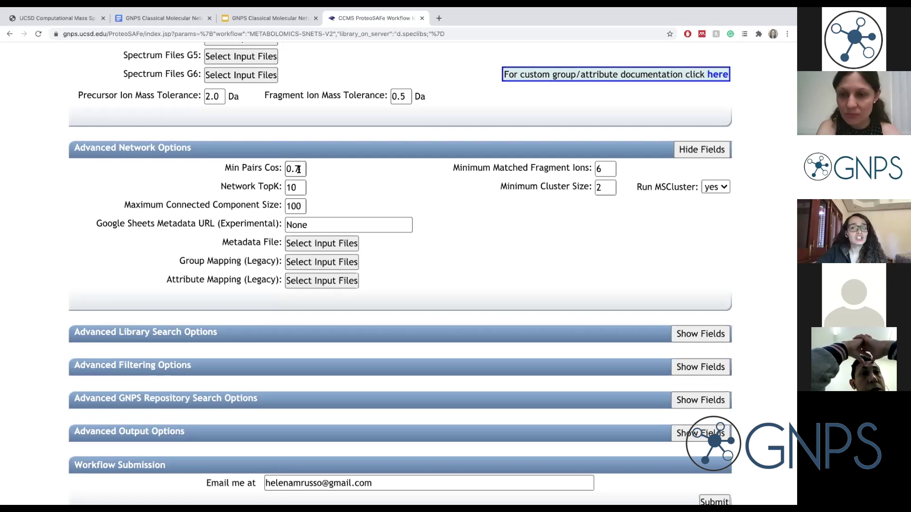
{"action": "key", "text": "BackSpace"}
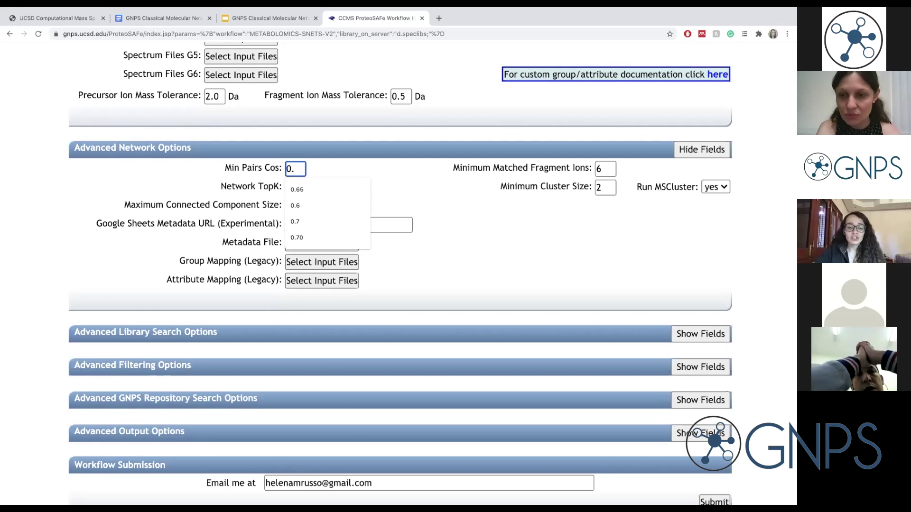
{"action": "type", "text": "65"}
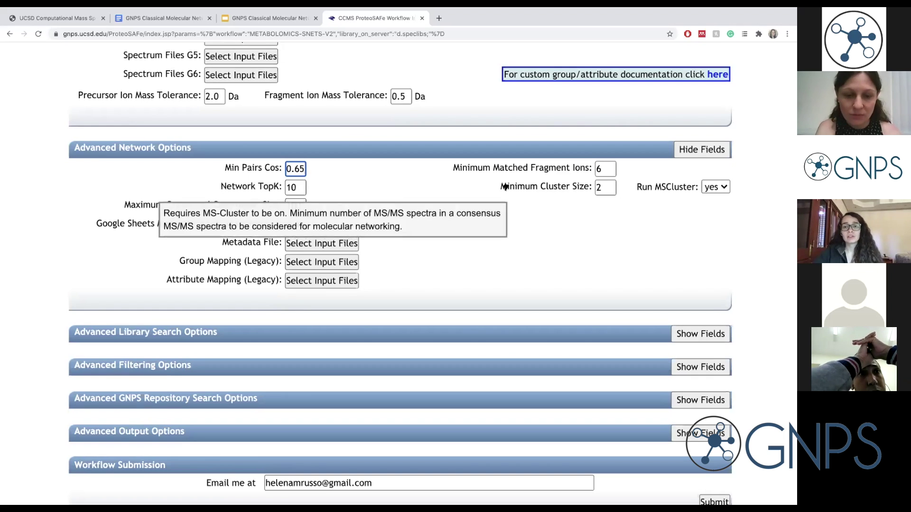
{"action": "left_click", "coordinate": [609, 189]}
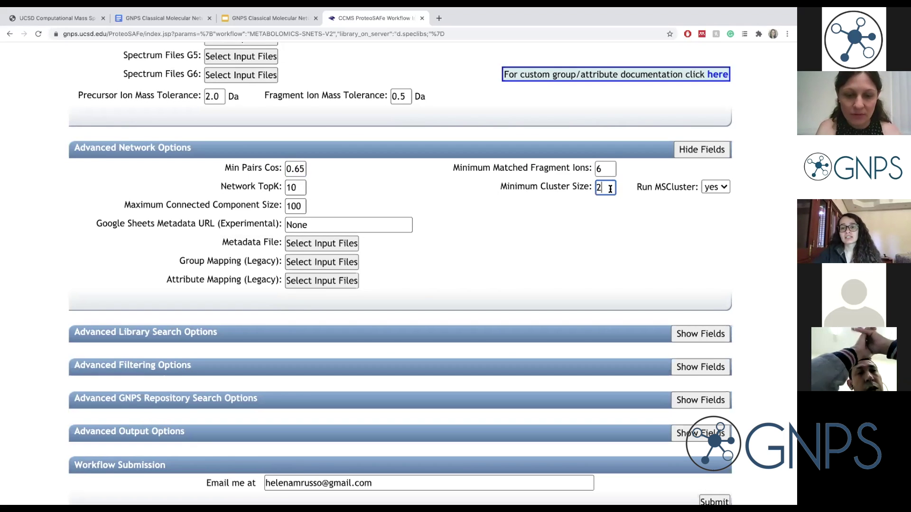
{"action": "key", "text": "BackSpace"}
{"action": "type", "text": "1"}
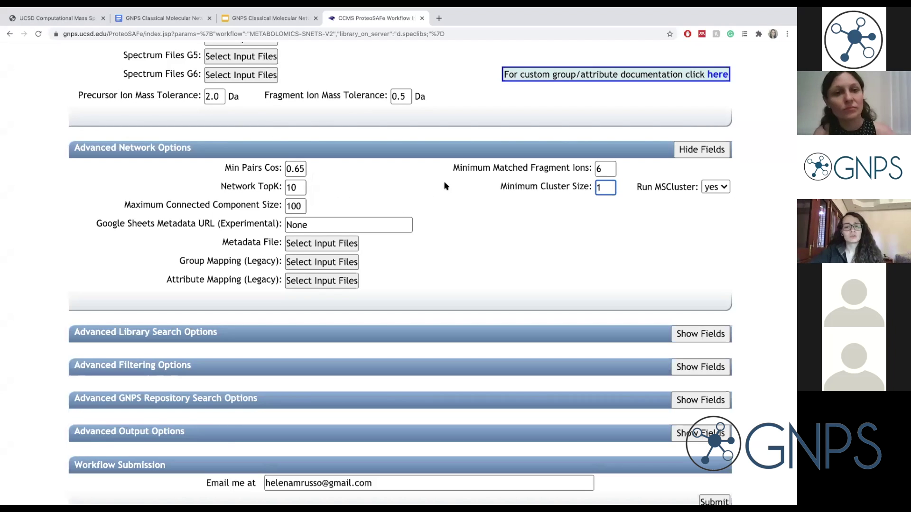
Step: Review the Min Pairs Cos entry, the Minimum Matched Fragment Ions help text, the job title and the basic options down to the submission section
{"action": "left_click_drag", "start_coordinate": [285, 169], "coordinate": [312, 168]}
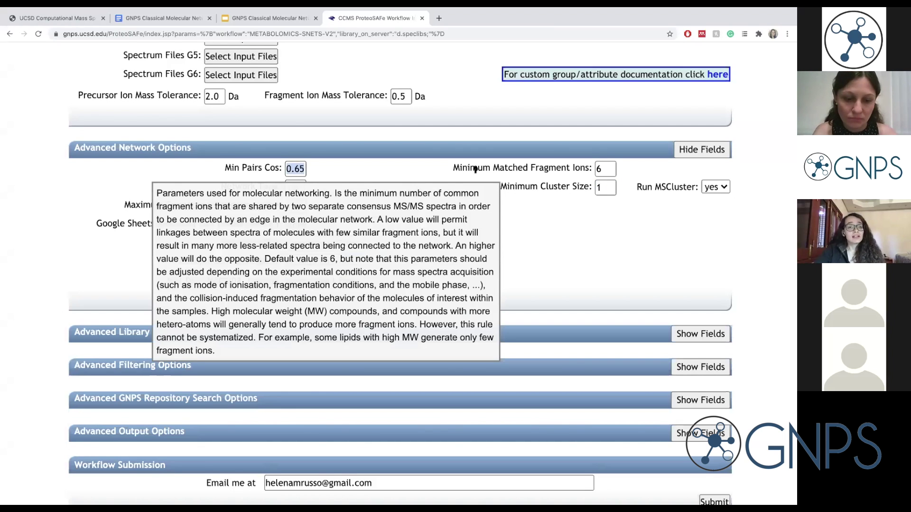
{"action": "scroll", "coordinate": [533, 158], "scroll_direction": "up", "scroll_amount": 2}
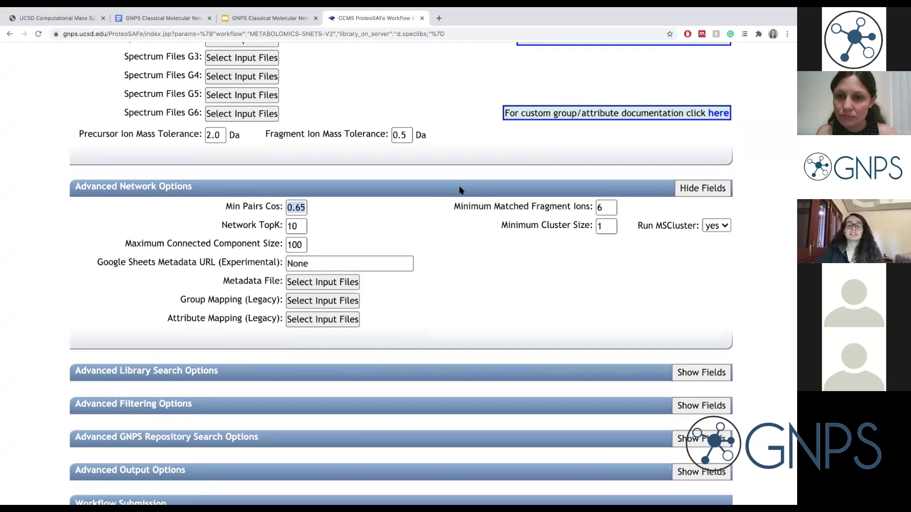
{"action": "scroll", "coordinate": [306, 216], "scroll_direction": "up", "scroll_amount": 10}
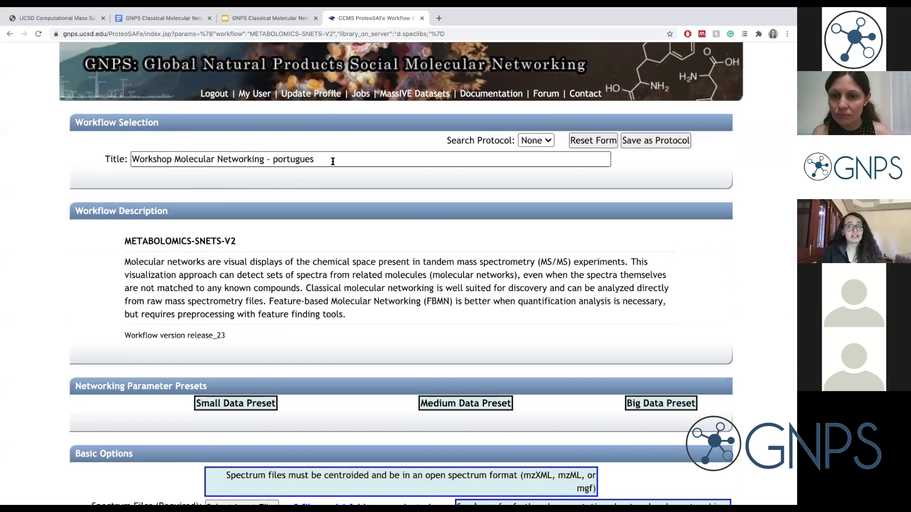
{"action": "scroll", "coordinate": [416, 255], "scroll_direction": "down", "scroll_amount": 10}
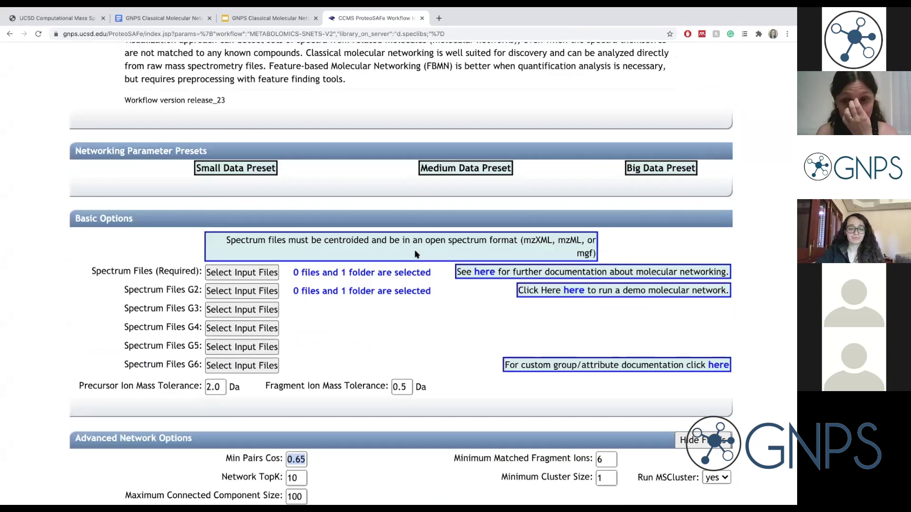
{"action": "scroll", "coordinate": [416, 254], "scroll_direction": "down", "scroll_amount": 3}
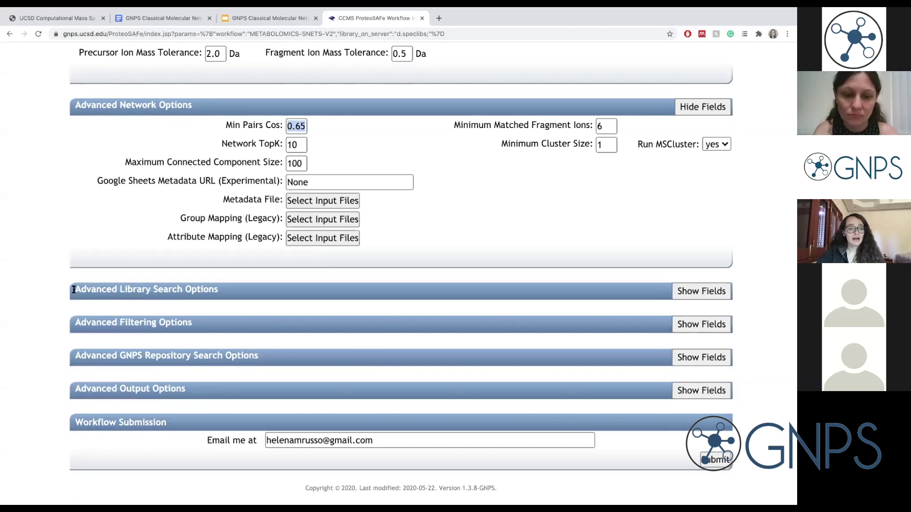
Step: Expand the Advanced Library Search Options and check the spectral library folder assigned in the input file selector, returning without changes
{"action": "left_click_drag", "start_coordinate": [74, 289], "coordinate": [229, 289]}
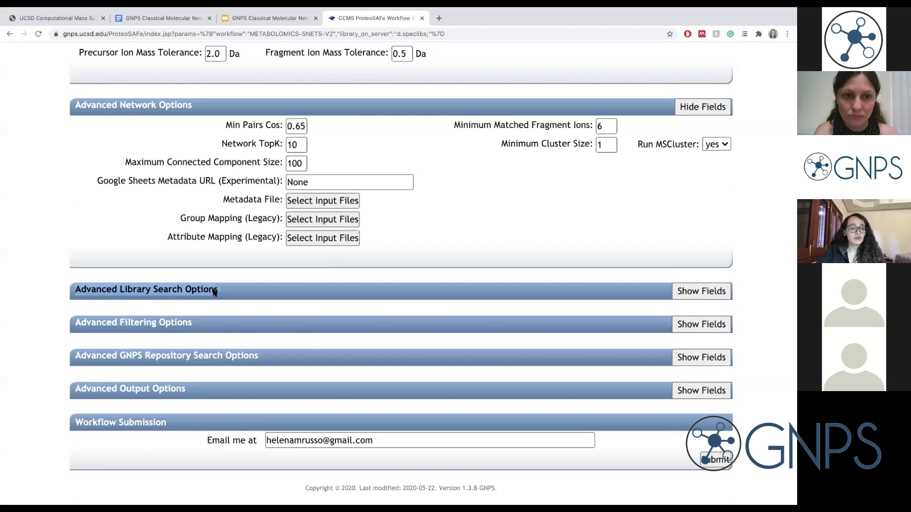
{"action": "left_click", "coordinate": [689, 288]}
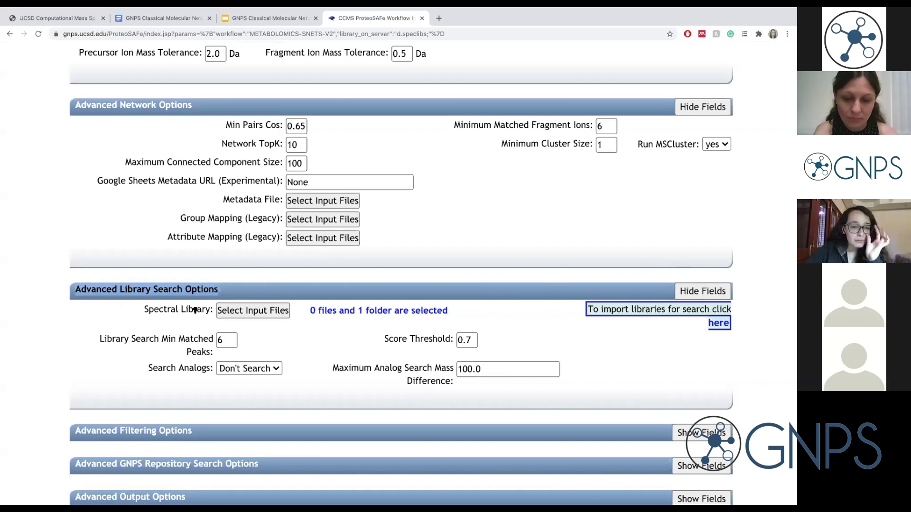
{"action": "mouse_move", "coordinate": [205, 312]}
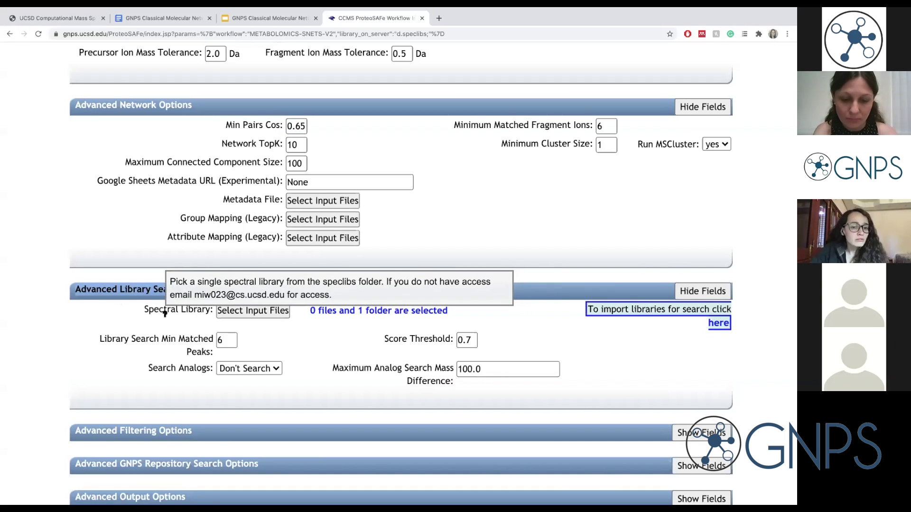
{"action": "scroll", "coordinate": [199, 334], "scroll_direction": "up", "scroll_amount": 1}
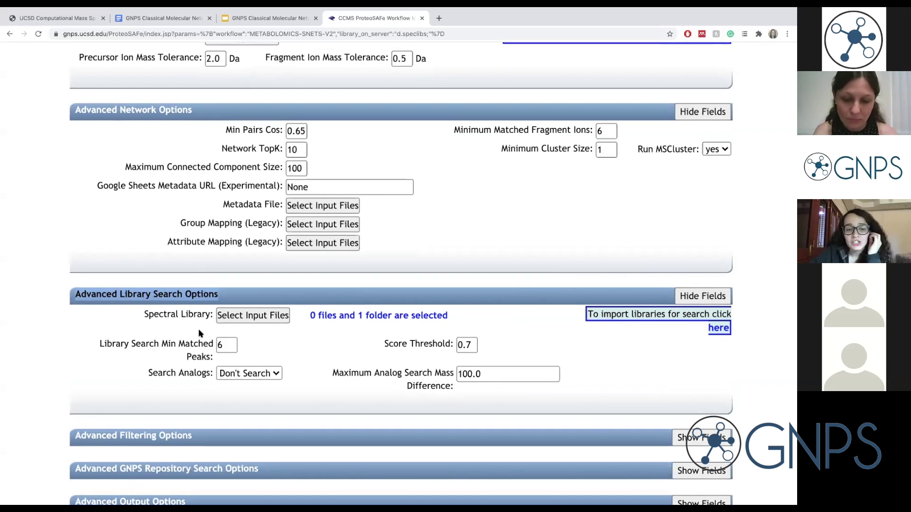
{"action": "left_click", "coordinate": [238, 314]}
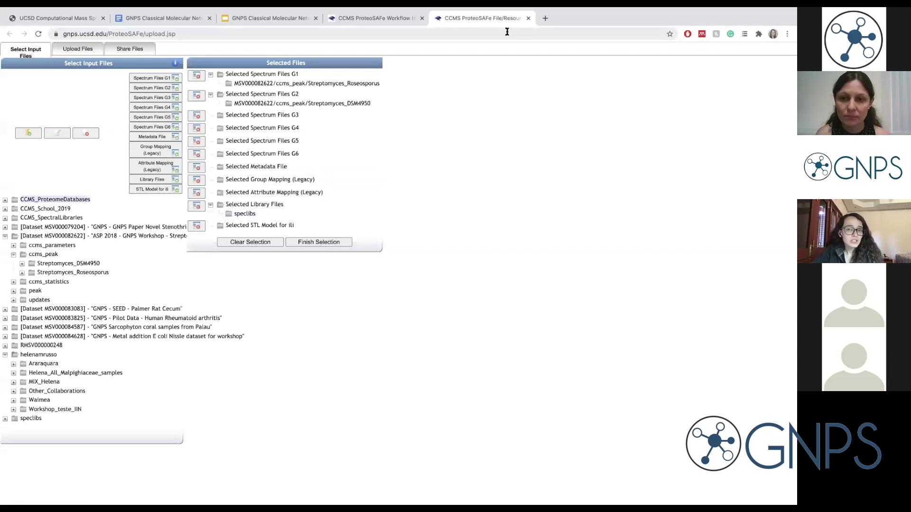
{"action": "left_click", "coordinate": [528, 19]}
{"action": "left_click_drag", "start_coordinate": [421, 316], "coordinate": [311, 311]}
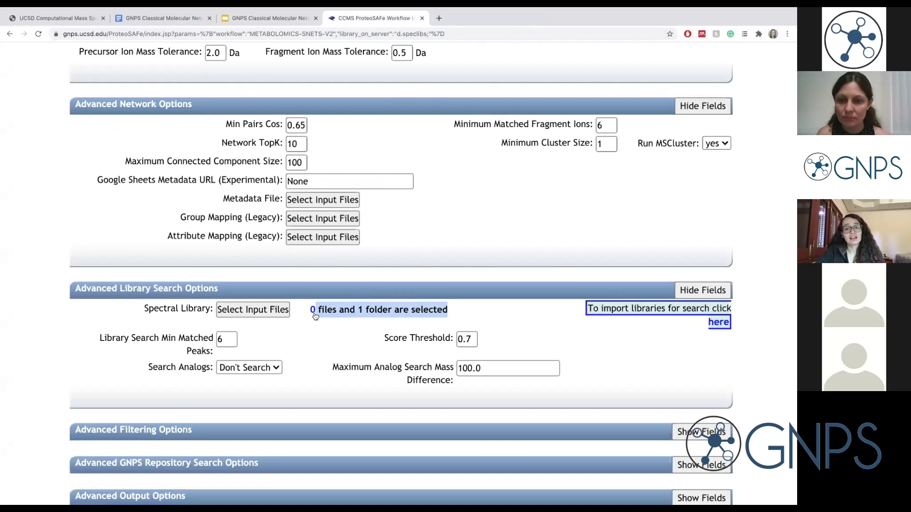
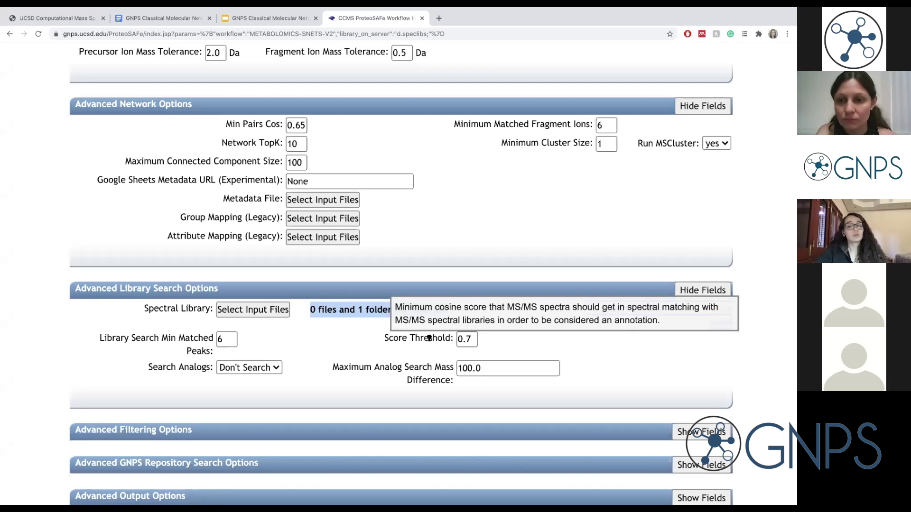
Step: Examine the Score Threshold, the Search Analogs help text and choices, and the Library Search Min Matched Peaks entry, leaving them unchanged
{"action": "double_click", "coordinate": [474, 340]}
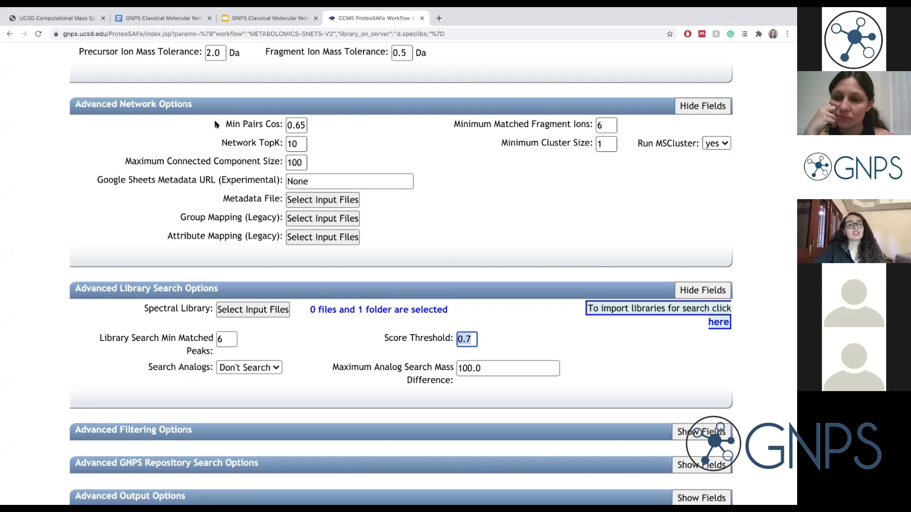
{"action": "mouse_move", "coordinate": [223, 121]}
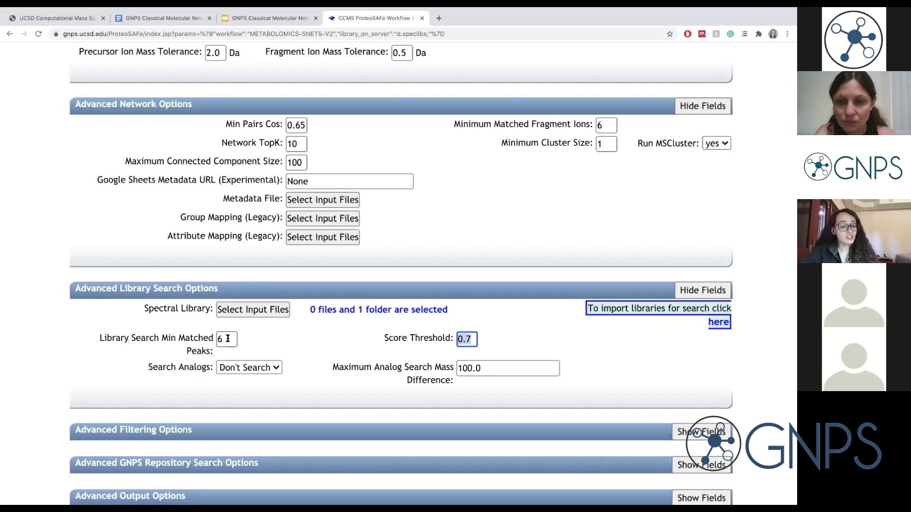
{"action": "mouse_move", "coordinate": [163, 365]}
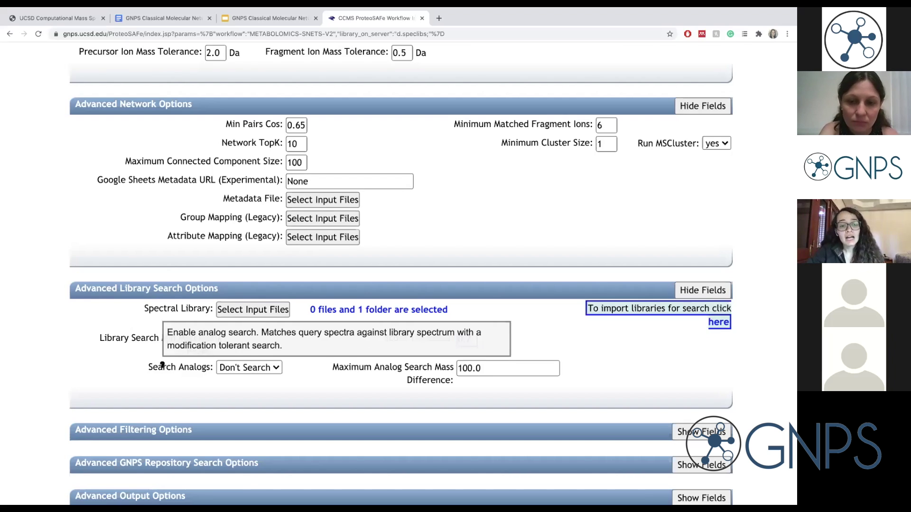
{"action": "left_click", "coordinate": [248, 369]}
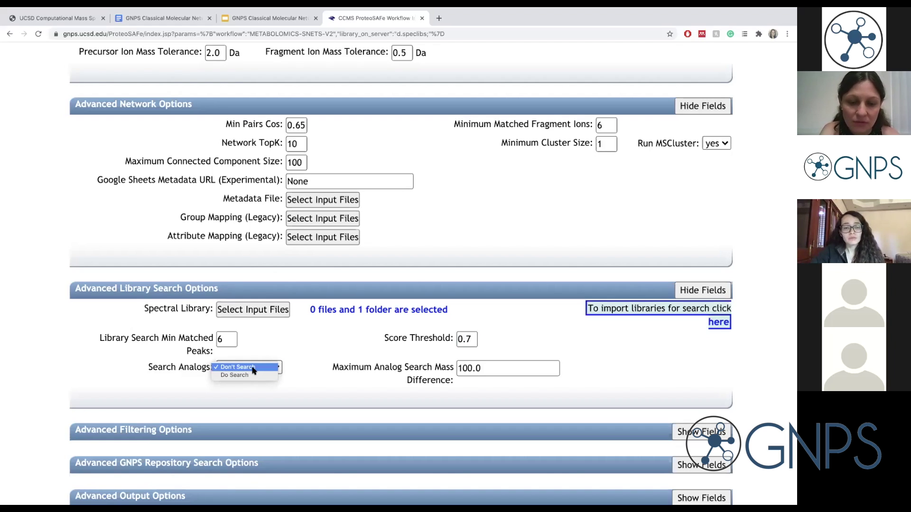
{"action": "left_click", "coordinate": [253, 372]}
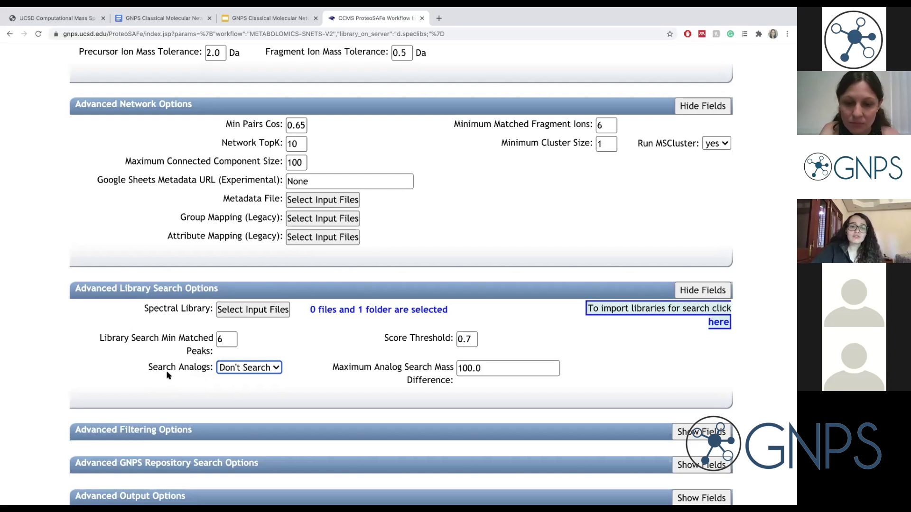
{"action": "mouse_move", "coordinate": [167, 370]}
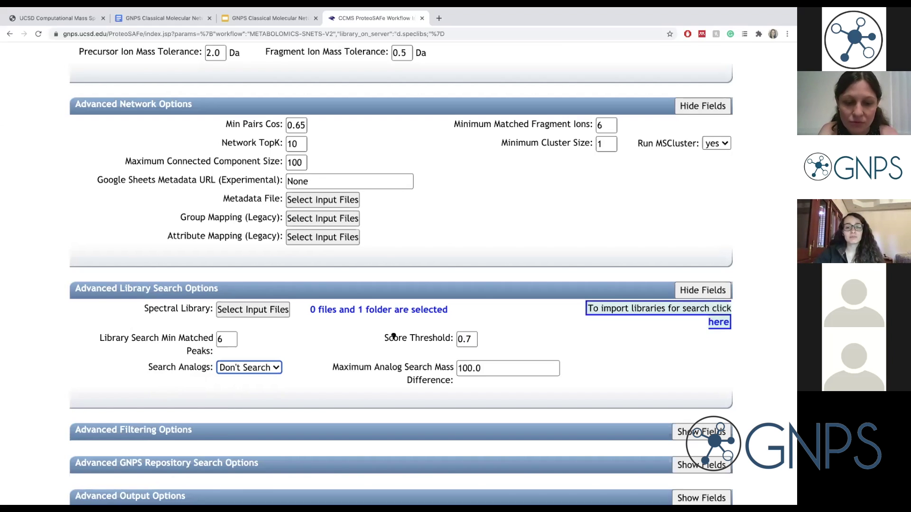
{"action": "double_click", "coordinate": [469, 340]}
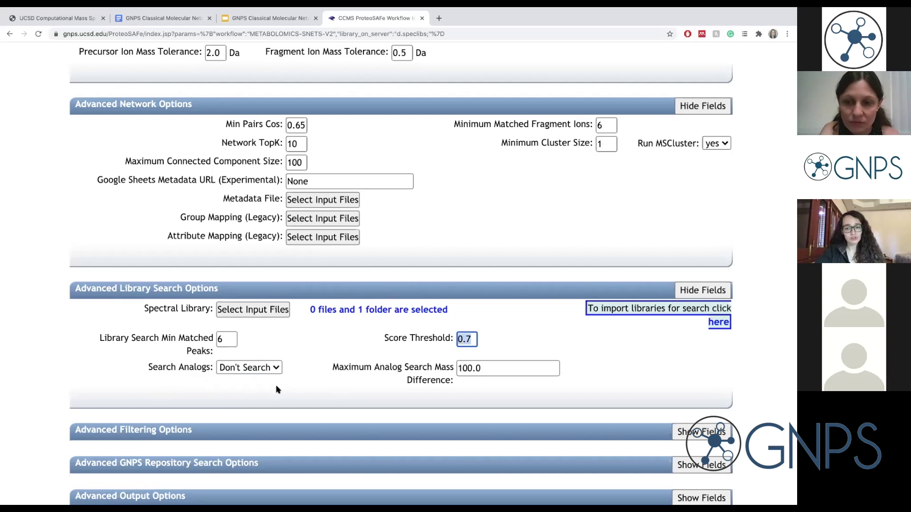
{"action": "left_click", "coordinate": [227, 340]}
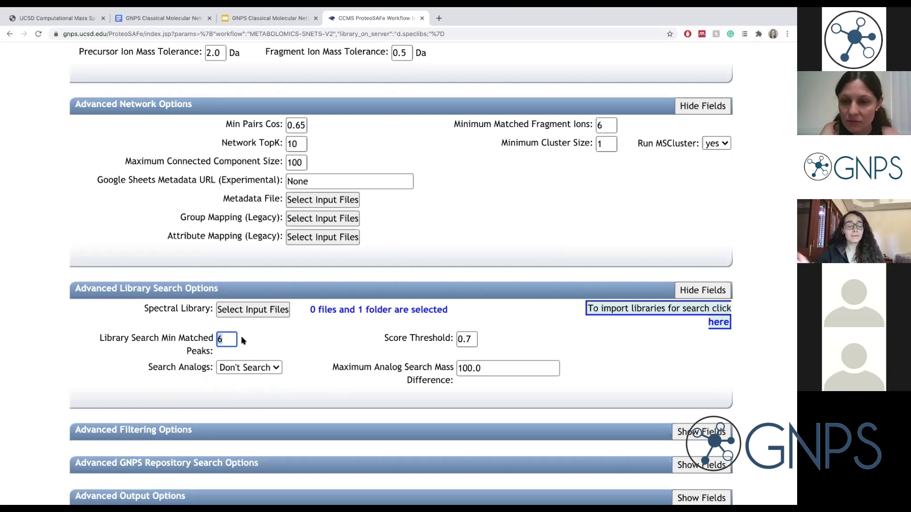
{"action": "scroll", "coordinate": [241, 341], "scroll_direction": "down", "scroll_amount": 1}
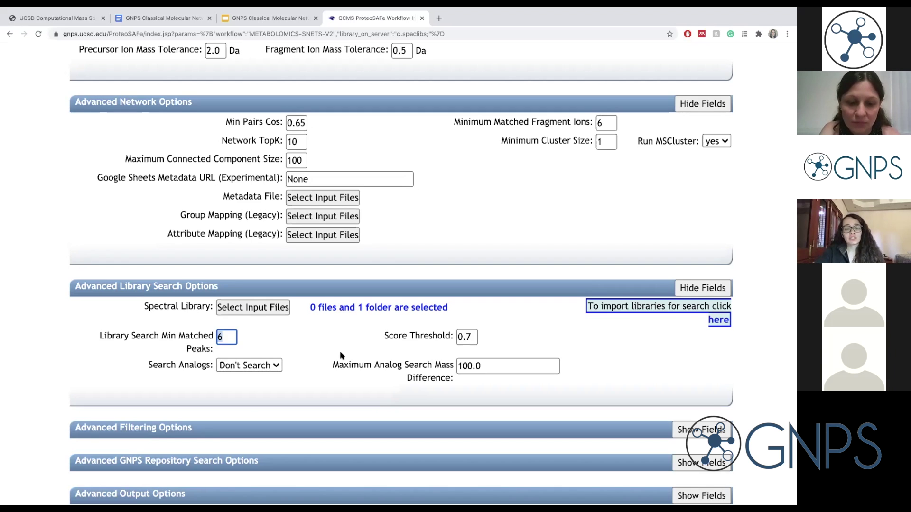
Step: Review the Search Analogs choices and the Maximum Analog Search Mass Difference, and recheck the minimum matched peaks and score threshold entries
{"action": "left_click", "coordinate": [275, 364]}
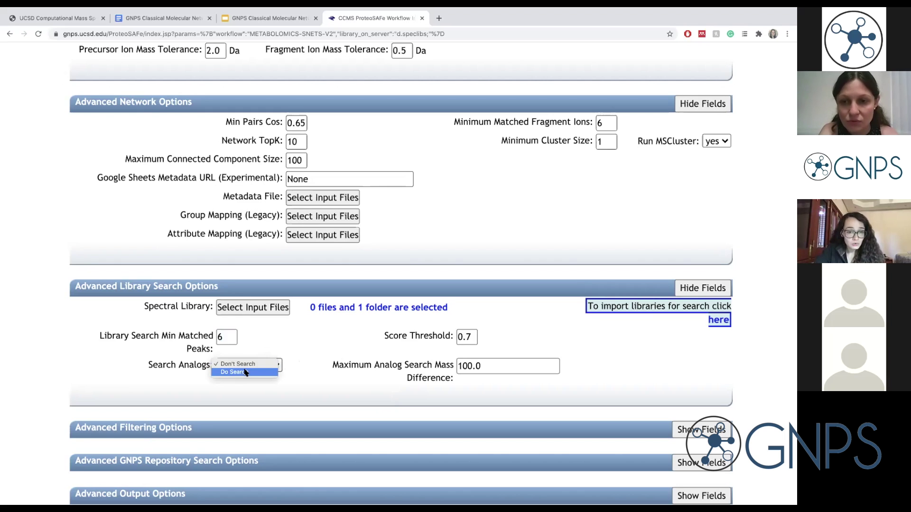
{"action": "left_click", "coordinate": [305, 349]}
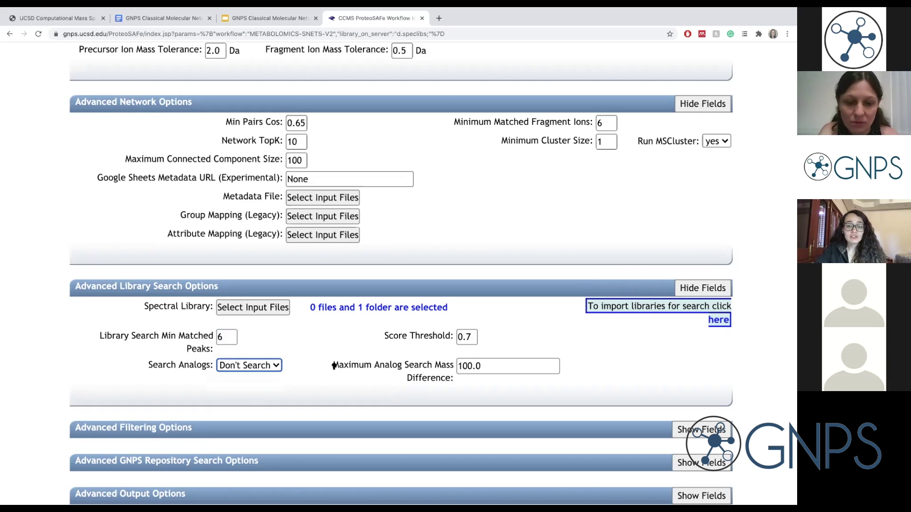
{"action": "left_click_drag", "start_coordinate": [513, 369], "coordinate": [444, 368]}
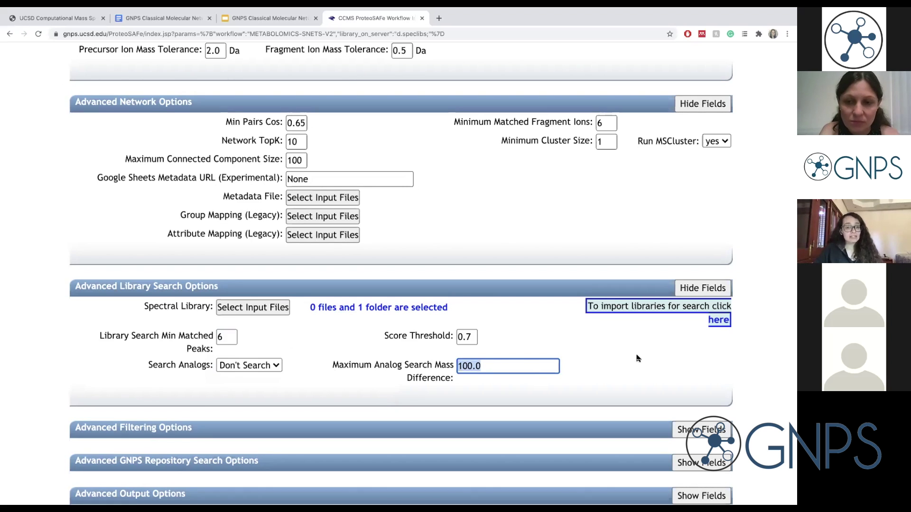
{"action": "left_click", "coordinate": [611, 362]}
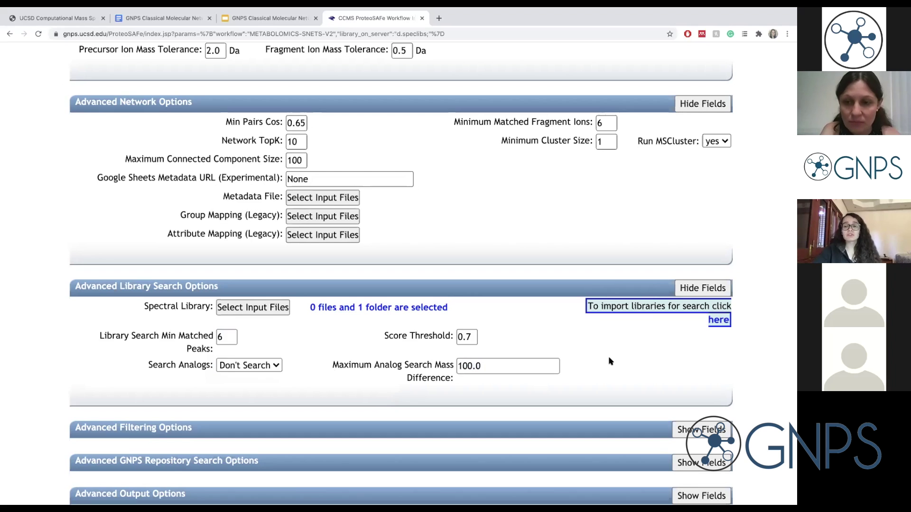
{"action": "left_click", "coordinate": [231, 337]}
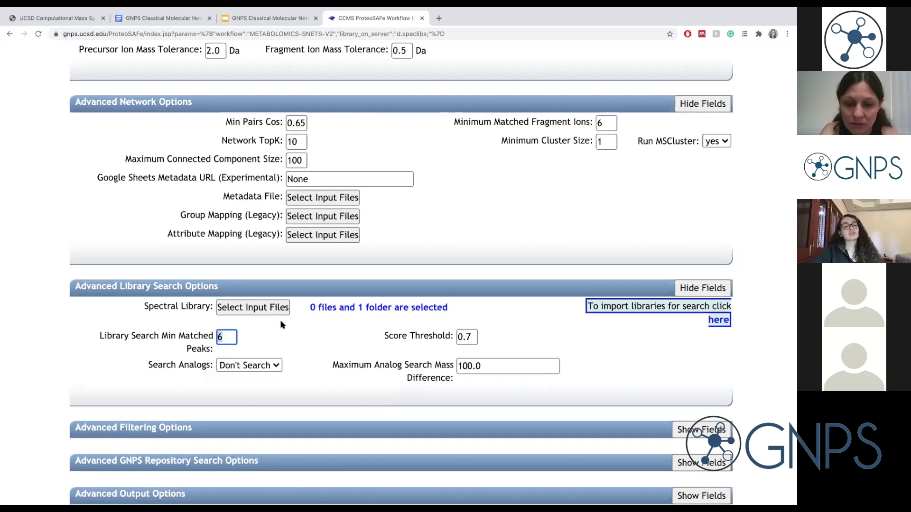
{"action": "double_click", "coordinate": [463, 337]}
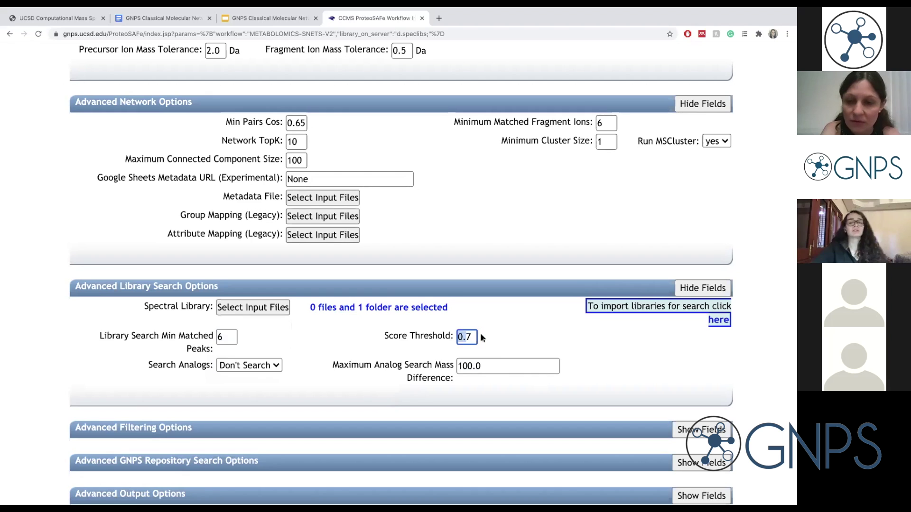
Step: Expand the Advanced Filtering Options and read the help text for Filter below Std Dev, closing it when done
{"action": "scroll", "coordinate": [373, 328], "scroll_direction": "down", "scroll_amount": 2}
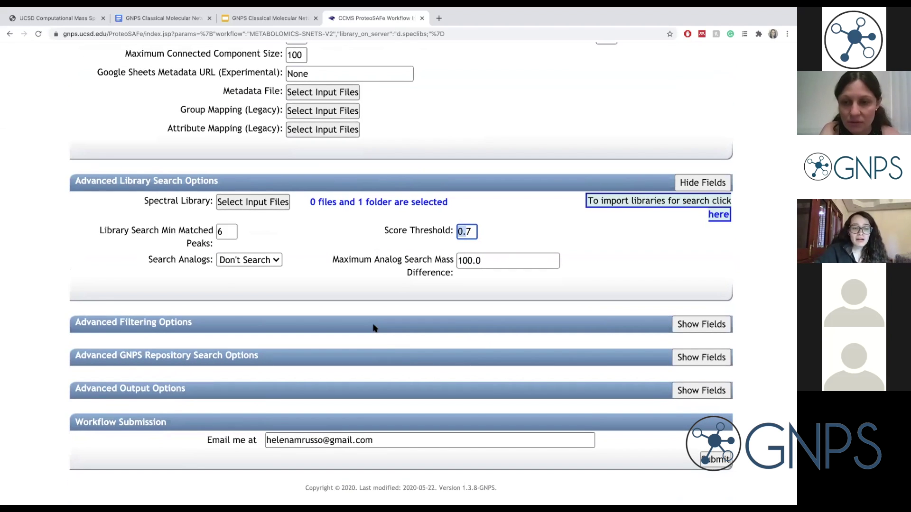
{"action": "left_click_drag", "start_coordinate": [75, 324], "coordinate": [196, 325]}
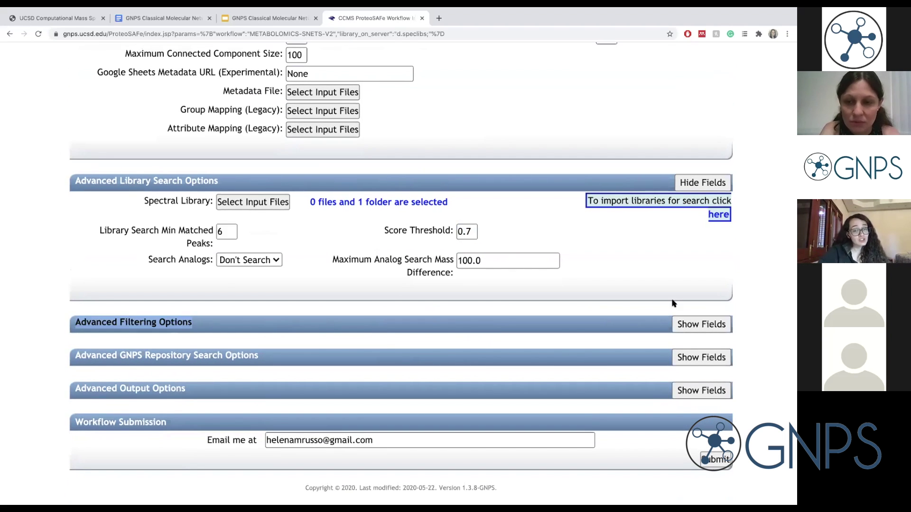
{"action": "left_click", "coordinate": [694, 329]}
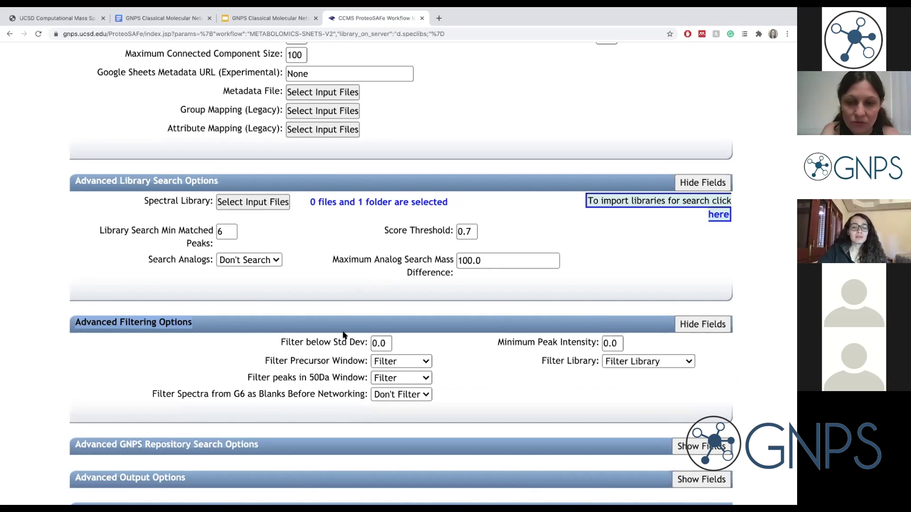
{"action": "mouse_move", "coordinate": [312, 343]}
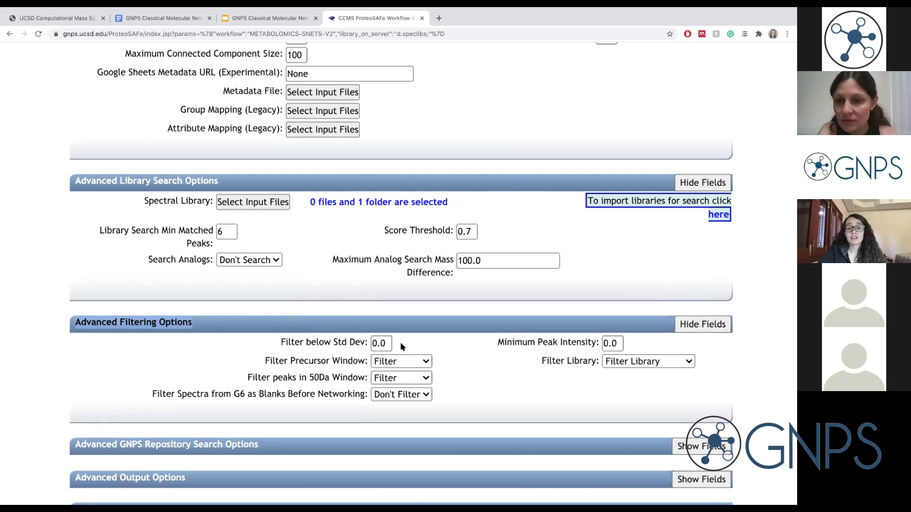
{"action": "left_click_drag", "start_coordinate": [385, 344], "coordinate": [372, 345]}
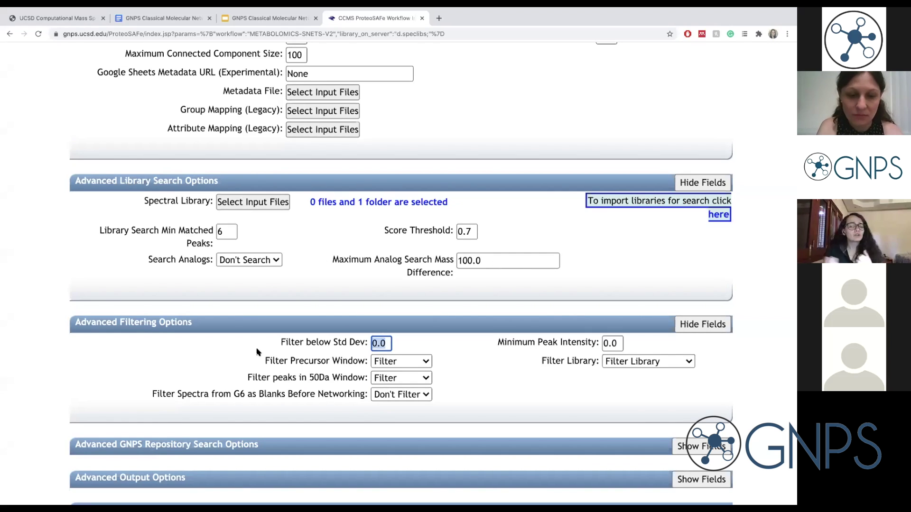
{"action": "left_click", "coordinate": [328, 341]}
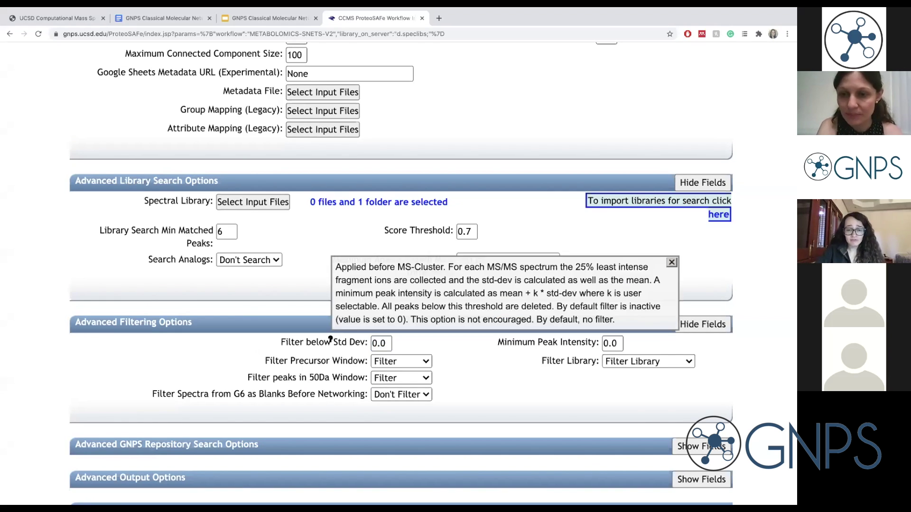
{"action": "left_click", "coordinate": [672, 264]}
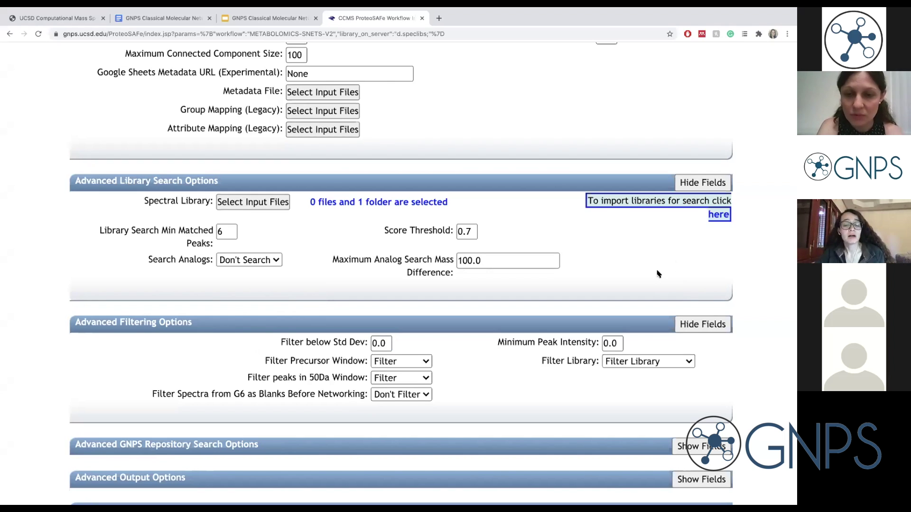
Step: Read the help texts for Filter Precursor Window and Filter peaks in 50Da Window, closing each one
{"action": "mouse_move", "coordinate": [507, 339]}
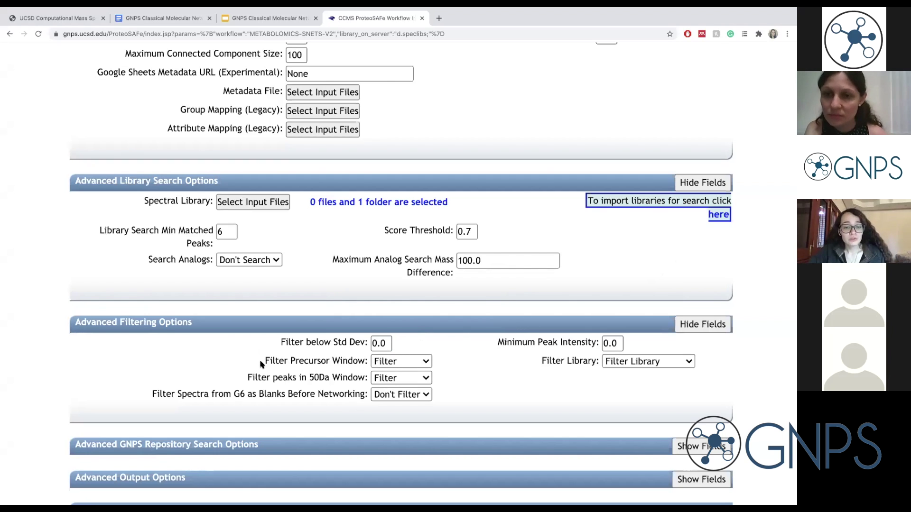
{"action": "mouse_move", "coordinate": [312, 362]}
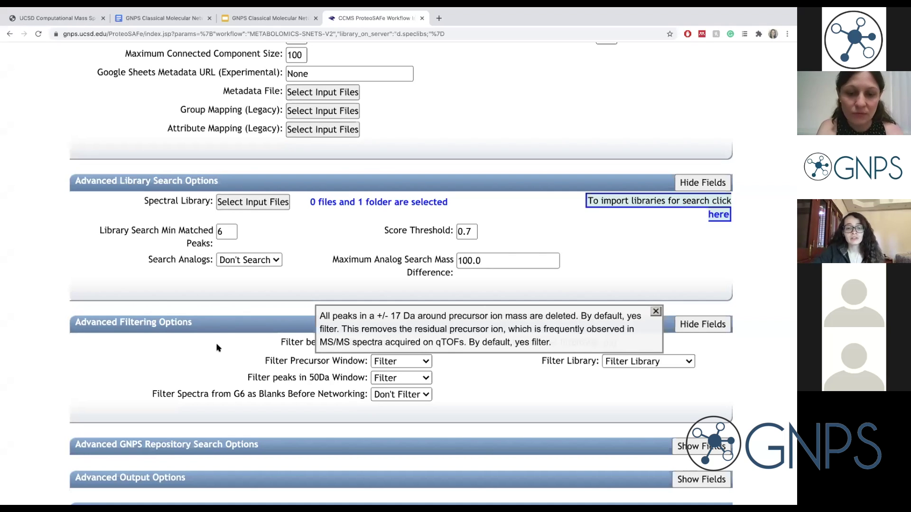
{"action": "left_click", "coordinate": [655, 312]}
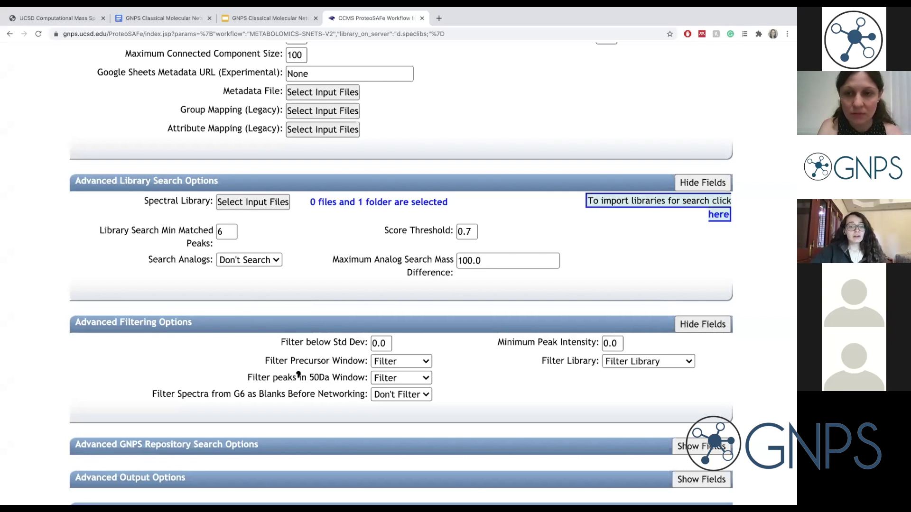
{"action": "mouse_move", "coordinate": [275, 378]}
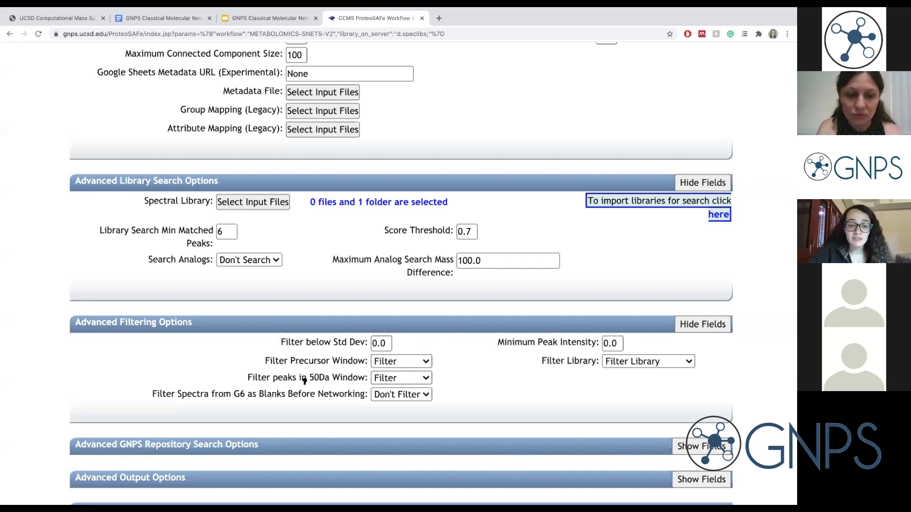
{"action": "mouse_move", "coordinate": [305, 378]}
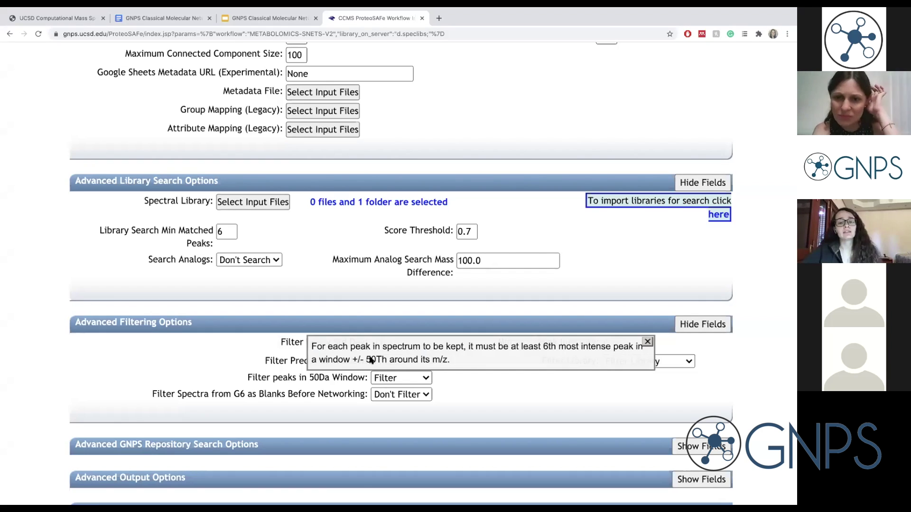
{"action": "left_click", "coordinate": [648, 342]}
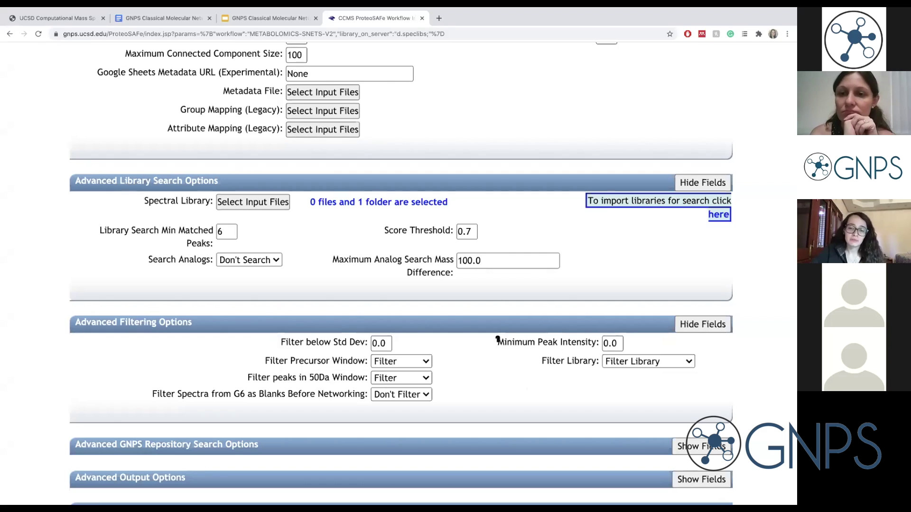
Step: Check the Minimum Peak Intensity entry and read the help text for Filter Library, closing it when done
{"action": "mouse_move", "coordinate": [508, 340]}
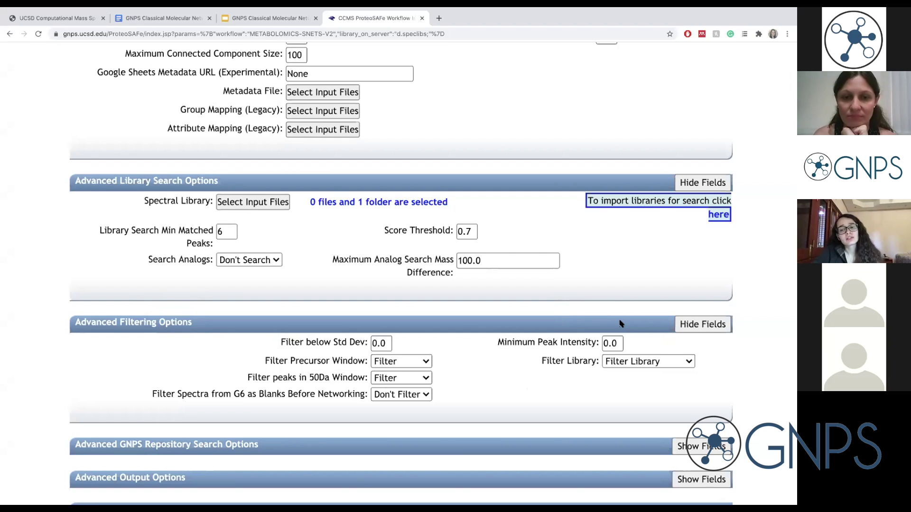
{"action": "double_click", "coordinate": [612, 343]}
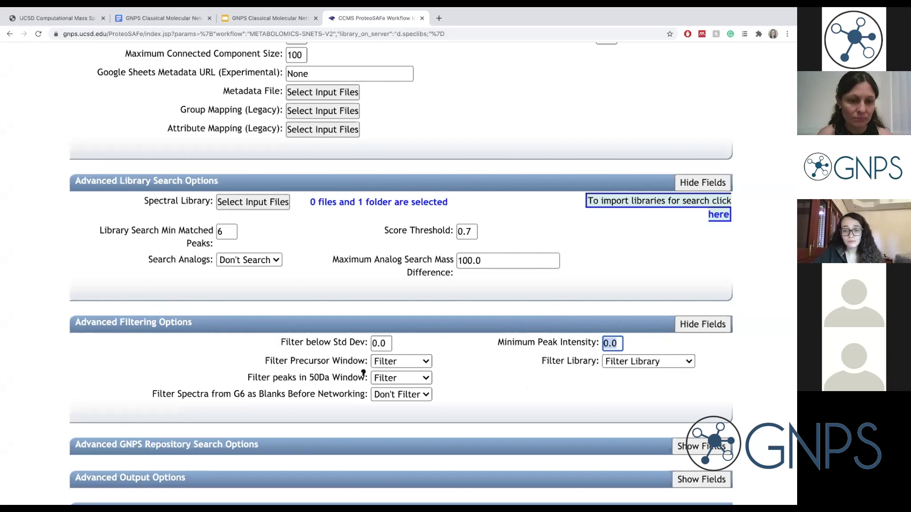
{"action": "left_click", "coordinate": [573, 362]}
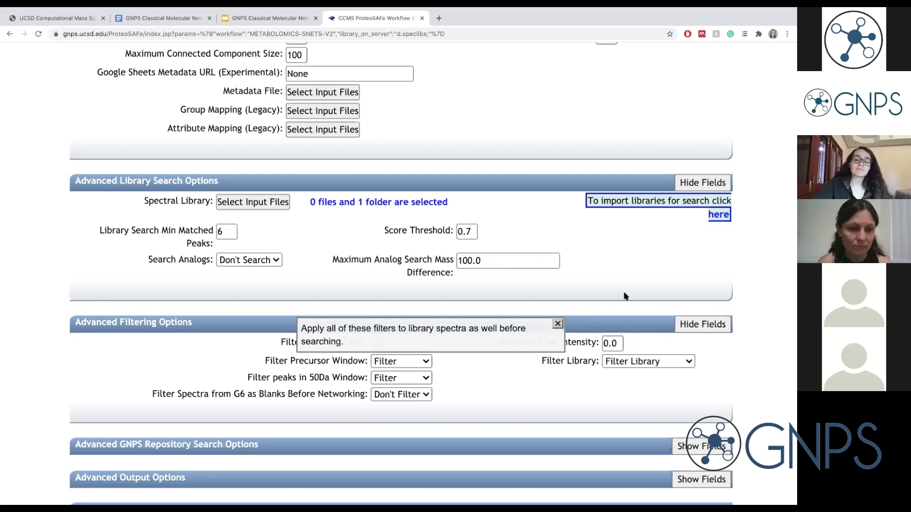
{"action": "left_click", "coordinate": [558, 324]}
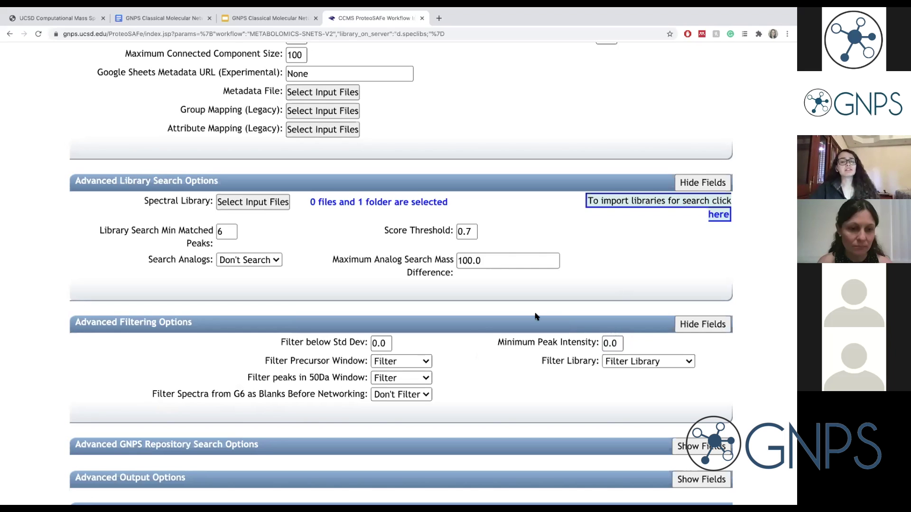
Step: Set Filter Precursor Window and Filter peaks in 50Da Window to Don't Filter, and Filter Library to Don't Filter Library
{"action": "left_click", "coordinate": [425, 363]}
{"action": "left_click", "coordinate": [420, 354]}
{"action": "left_click", "coordinate": [413, 378]}
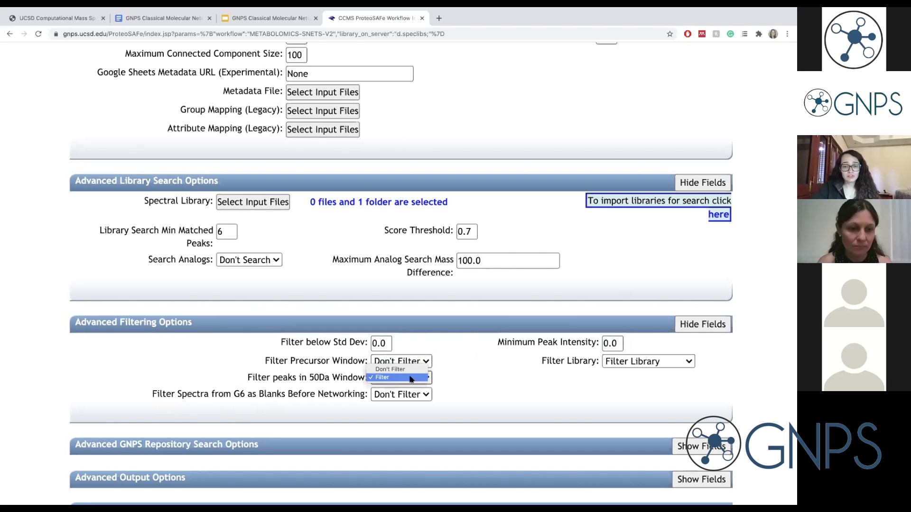
{"action": "left_click", "coordinate": [410, 369]}
{"action": "left_click", "coordinate": [676, 361]}
{"action": "left_click", "coordinate": [661, 353]}
Step: Expand the Advanced GNPS Repository Search Options, check the Find Related Datasets choices, and collapse the section again
{"action": "scroll", "coordinate": [697, 365], "scroll_direction": "down", "scroll_amount": 1}
{"action": "scroll", "coordinate": [697, 364], "scroll_direction": "down", "scroll_amount": 3}
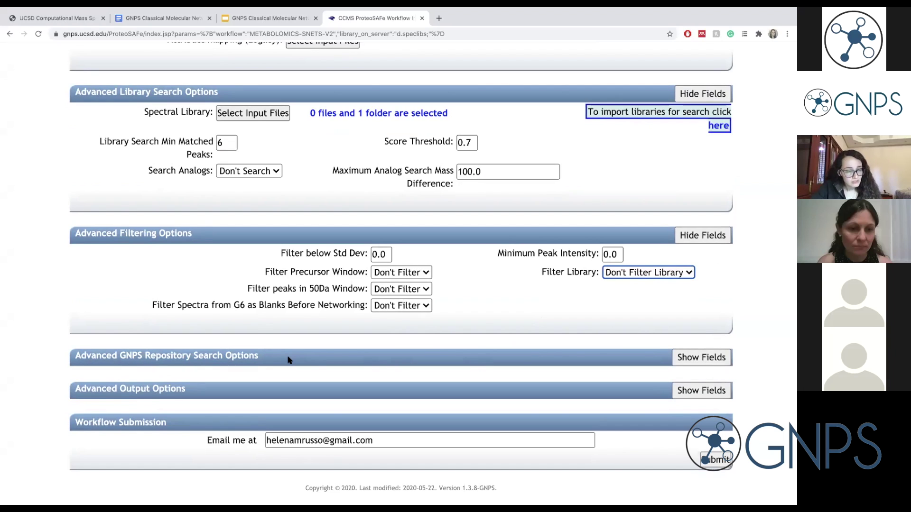
{"action": "left_click", "coordinate": [711, 361]}
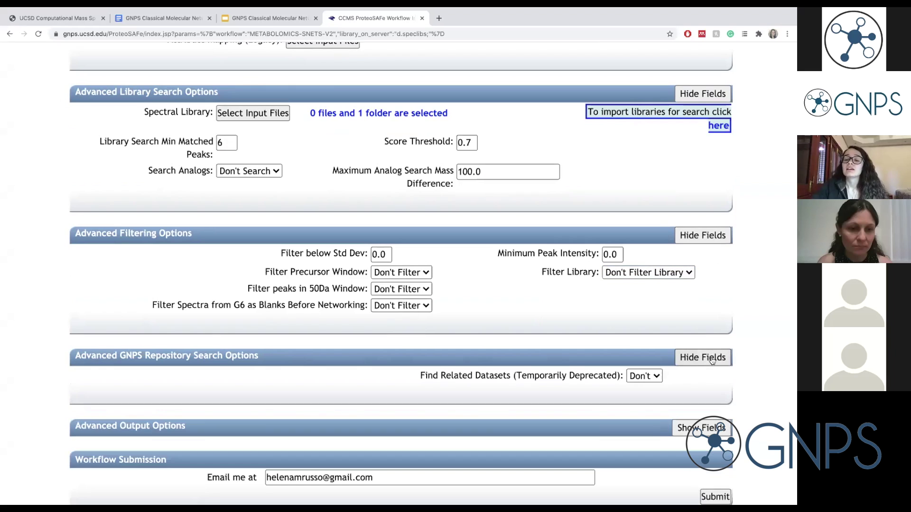
{"action": "left_click", "coordinate": [643, 376]}
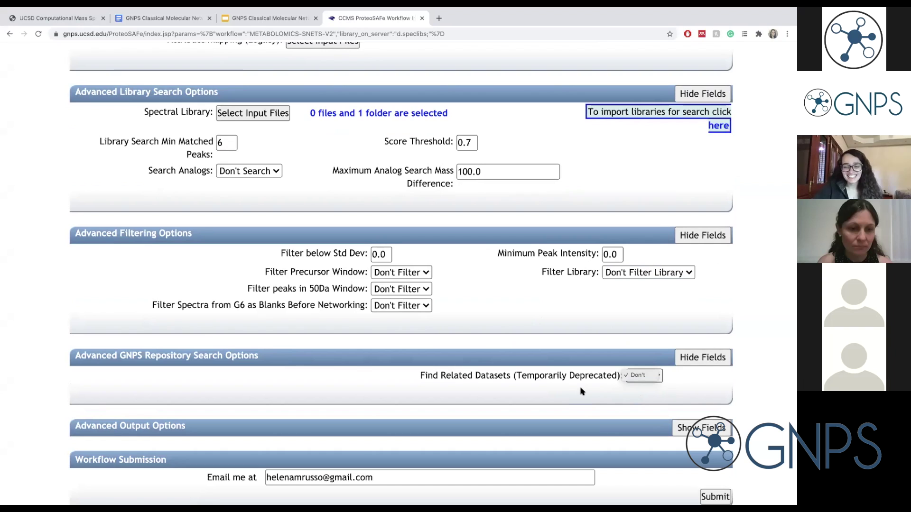
{"action": "left_click", "coordinate": [717, 363]}
{"action": "left_click", "coordinate": [717, 364]}
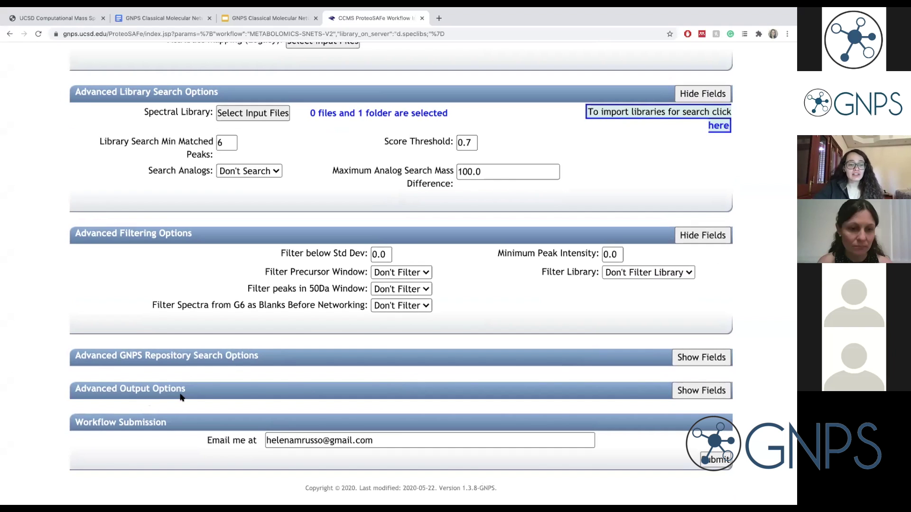
Step: Expand the Advanced Output Options and review the choices for Cluster Buckets and qiime2/Biom/PCoA Plots output, keeping Create
{"action": "left_click", "coordinate": [720, 397]}
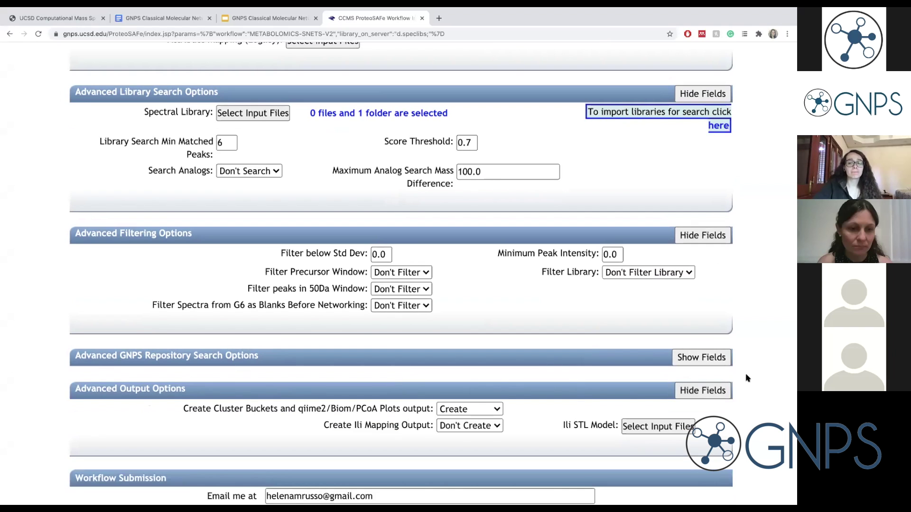
{"action": "scroll", "coordinate": [698, 374], "scroll_direction": "down", "scroll_amount": 1}
{"action": "scroll", "coordinate": [704, 375], "scroll_direction": "down", "scroll_amount": 2}
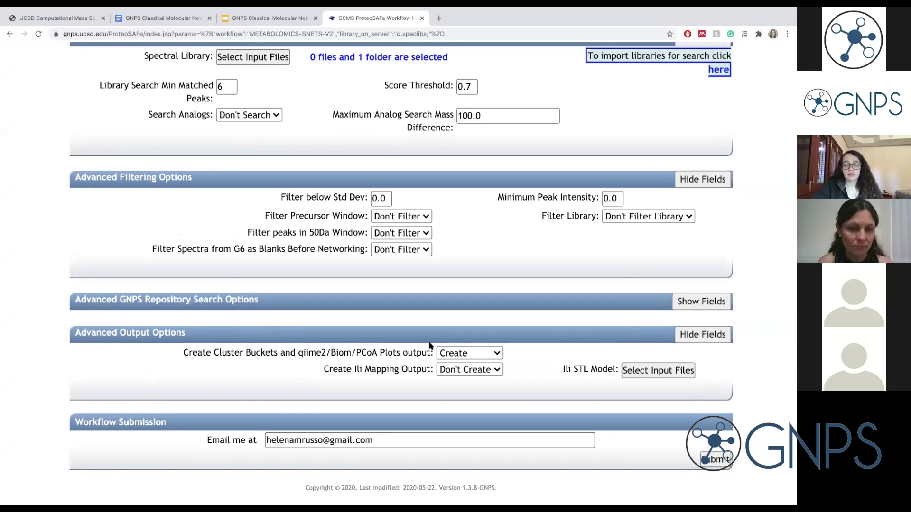
{"action": "left_click", "coordinate": [471, 354]}
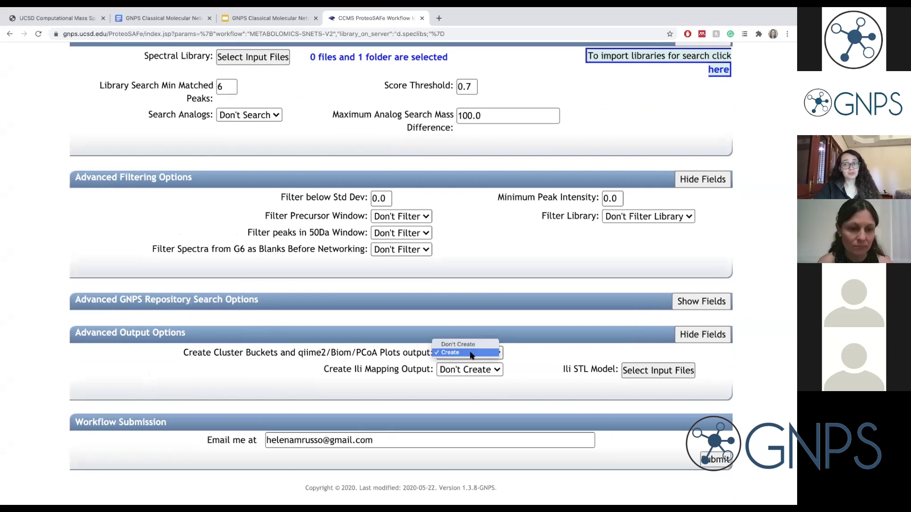
{"action": "left_click", "coordinate": [529, 355]}
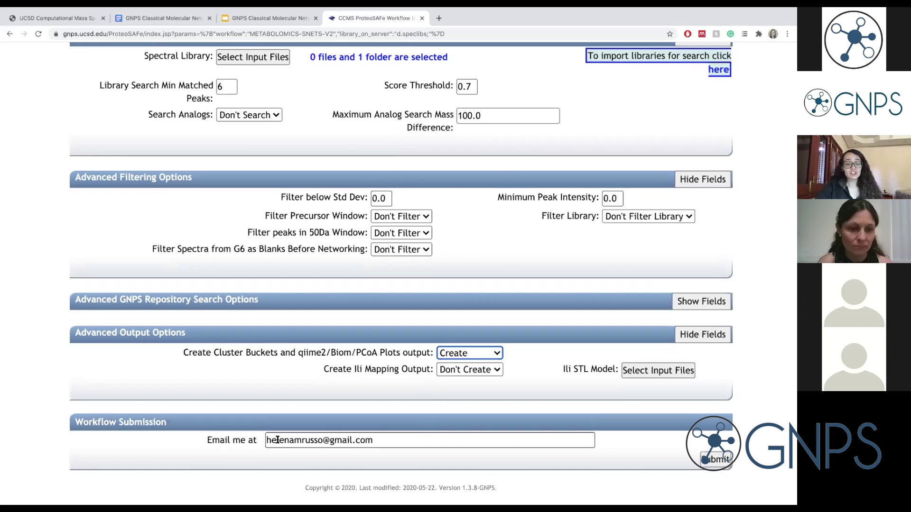
Step: Check the notification e-mail address under Workflow Submission and submit the molecular networking job
{"action": "left_click_drag", "start_coordinate": [387, 440], "coordinate": [245, 441]}
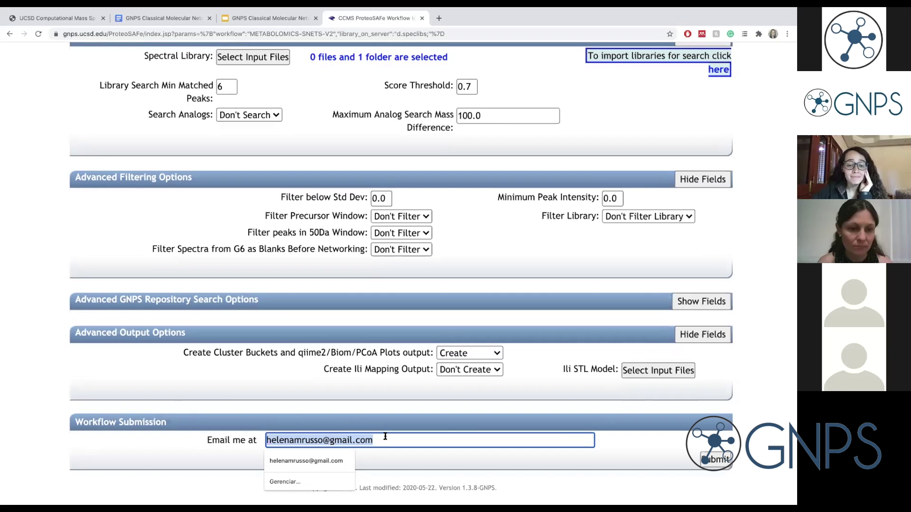
{"action": "left_click", "coordinate": [721, 458]}
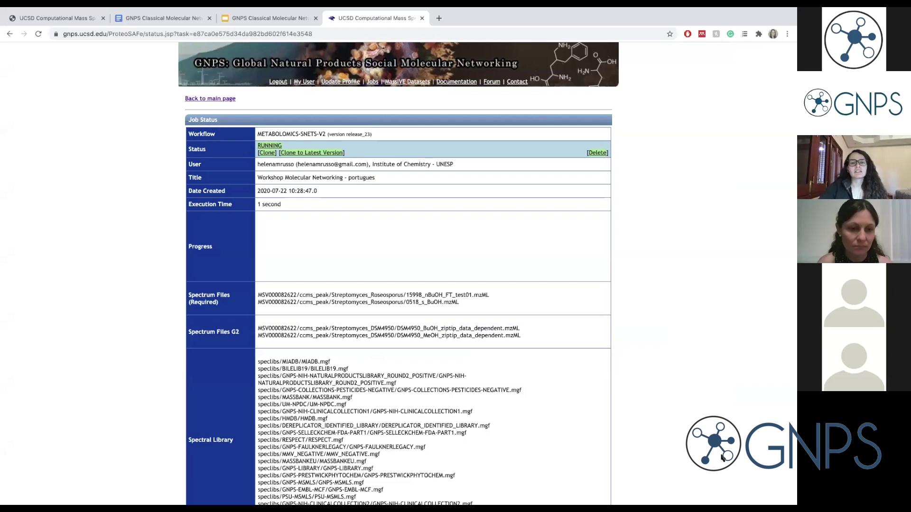
Step: Review the submitted job's status page, including its title, workflow, progress, spectrum files and spectral libraries
{"action": "scroll", "coordinate": [508, 376], "scroll_direction": "down", "scroll_amount": 1}
{"action": "left_click_drag", "start_coordinate": [388, 180], "coordinate": [237, 181]}
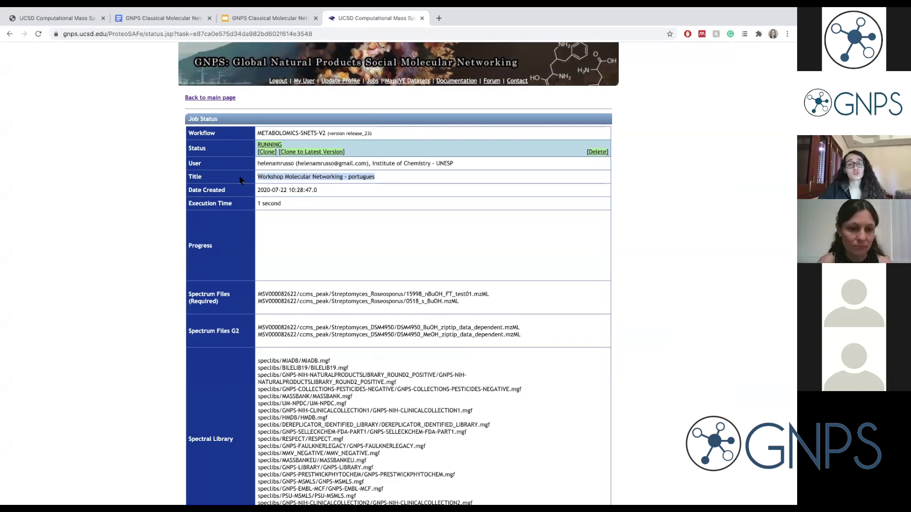
{"action": "left_click_drag", "start_coordinate": [192, 129], "coordinate": [335, 130]}
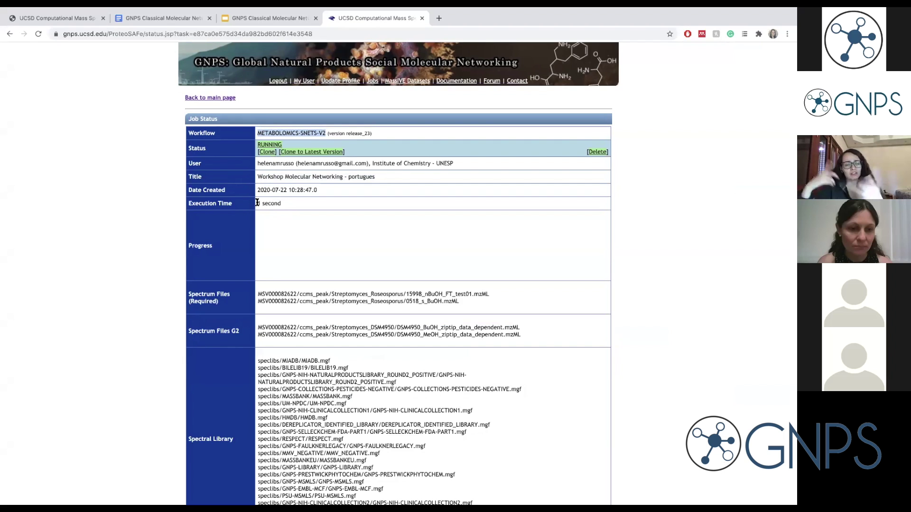
{"action": "scroll", "coordinate": [298, 257], "scroll_direction": "down", "scroll_amount": 2}
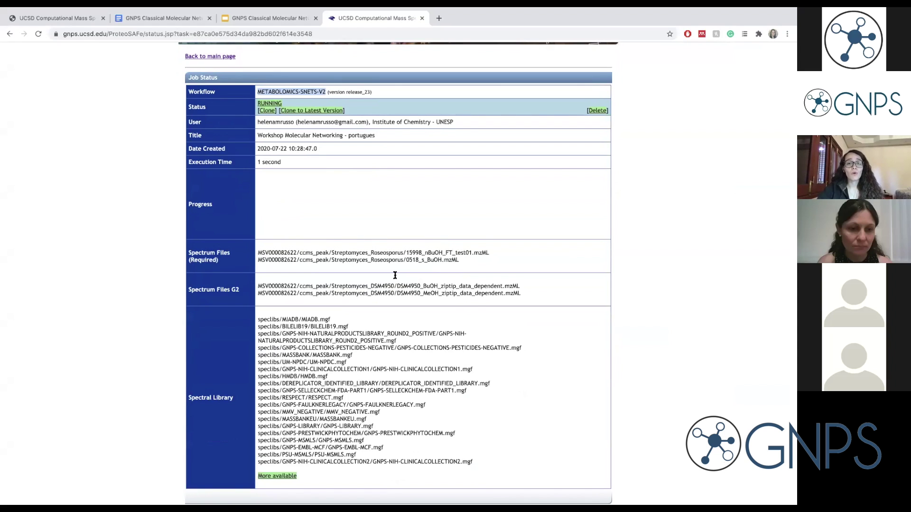
{"action": "scroll", "coordinate": [395, 275], "scroll_direction": "up", "scroll_amount": 1}
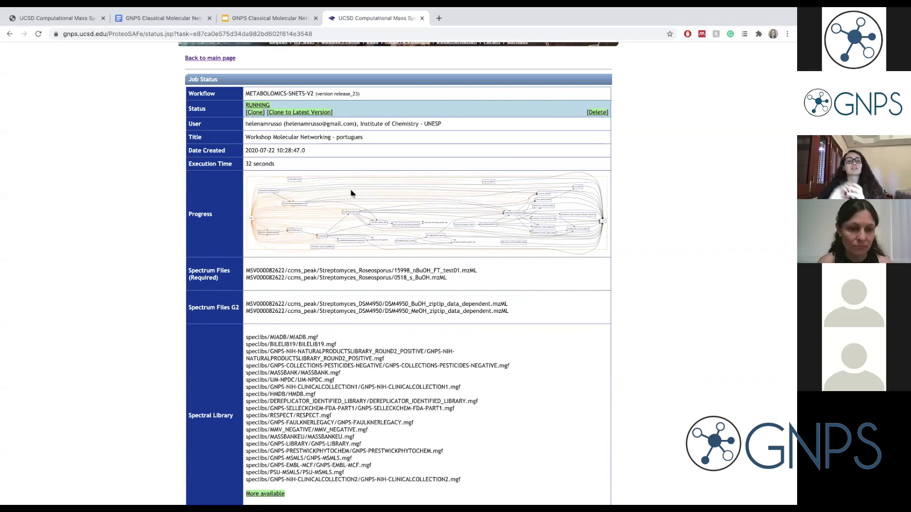
Step: Close the job status page and find the section "Dados do exemplo utilizado no workshop" in the workshop's Google Docs document
{"action": "left_click", "coordinate": [422, 18]}
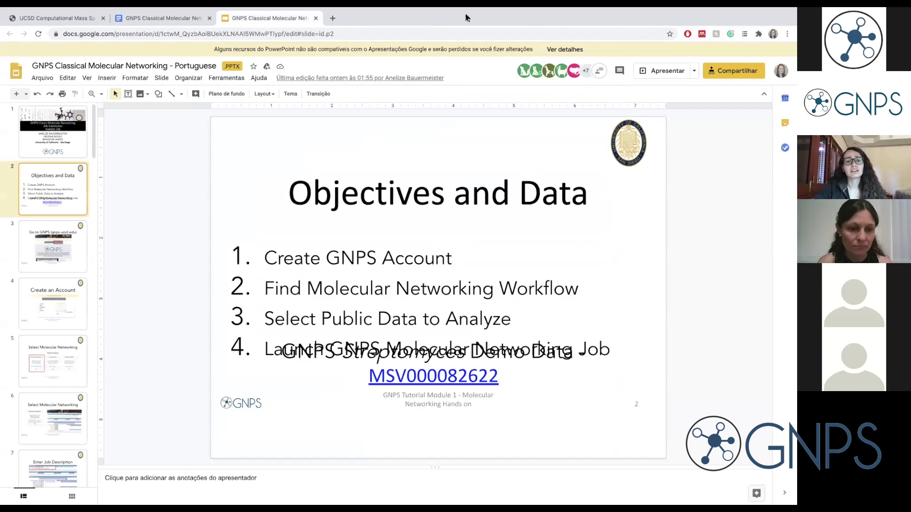
{"action": "left_click", "coordinate": [170, 21]}
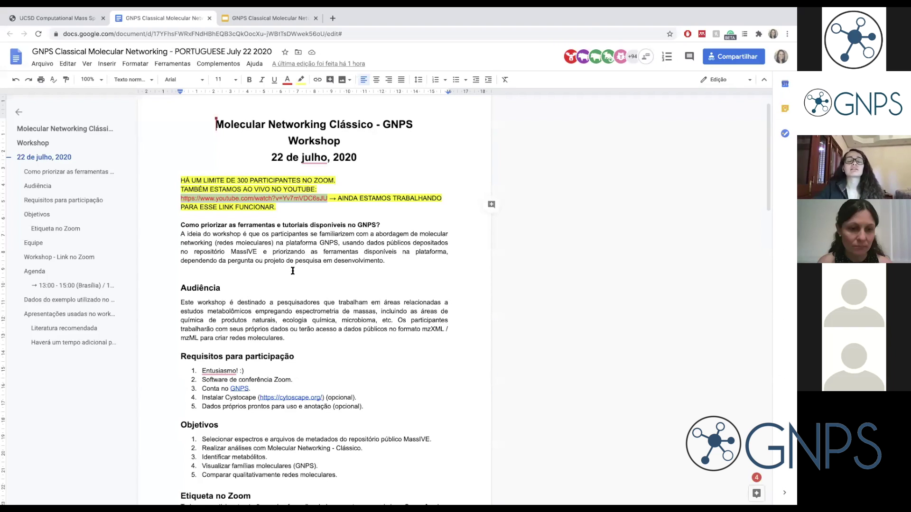
{"action": "scroll", "coordinate": [339, 336], "scroll_direction": "down", "scroll_amount": 9}
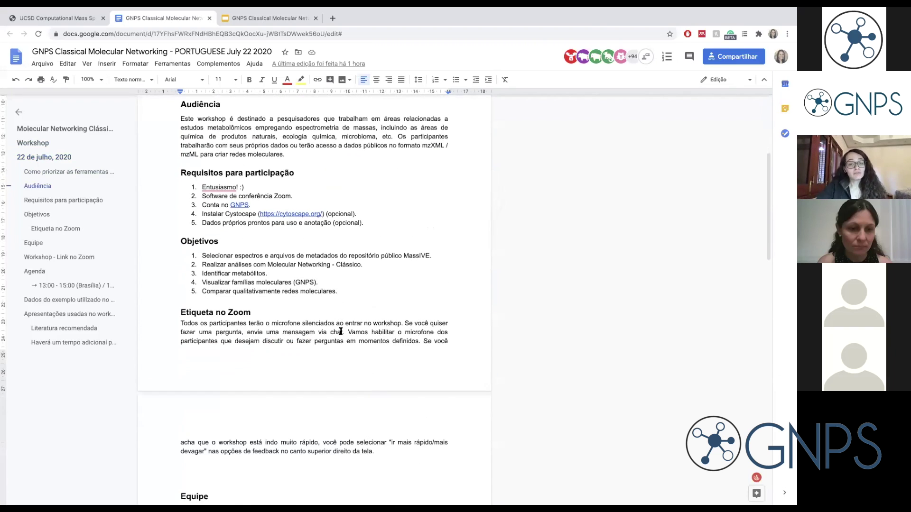
{"action": "scroll", "coordinate": [341, 331], "scroll_direction": "down", "scroll_amount": 6}
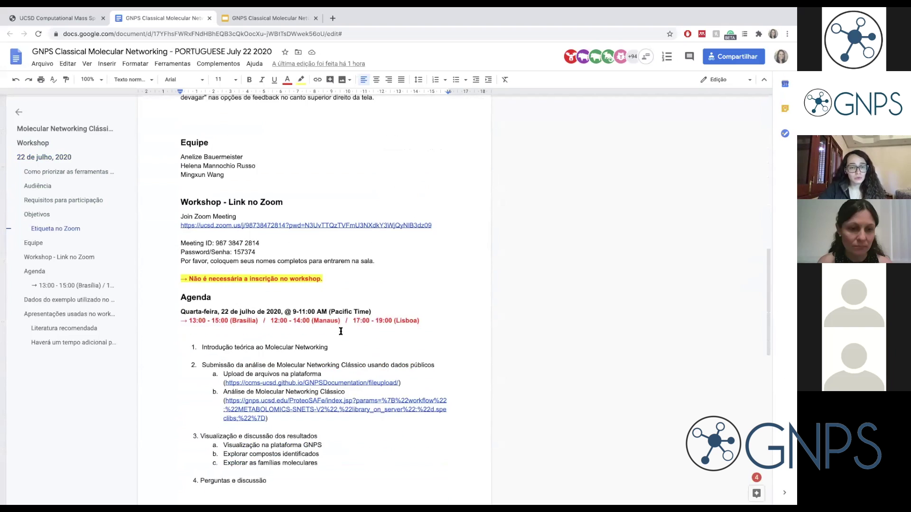
{"action": "scroll", "coordinate": [349, 333], "scroll_direction": "down", "scroll_amount": 3}
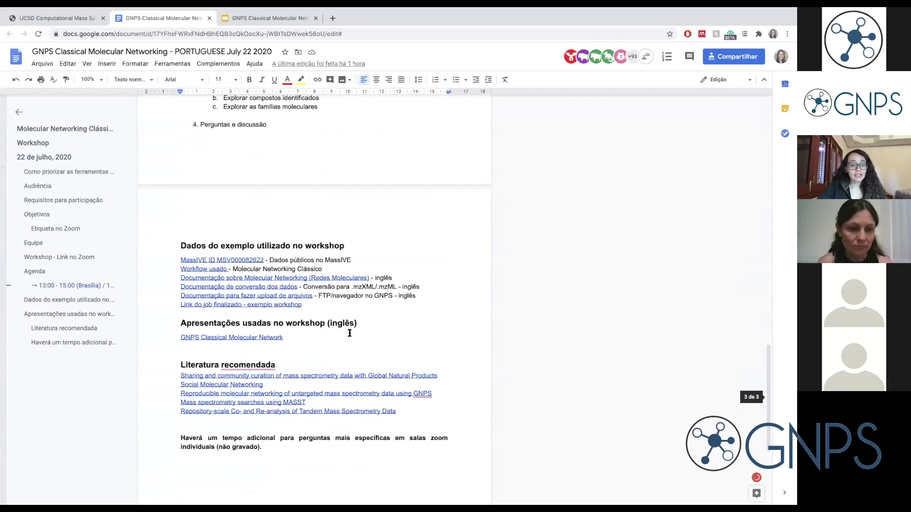
{"action": "left_click_drag", "start_coordinate": [184, 225], "coordinate": [352, 220]}
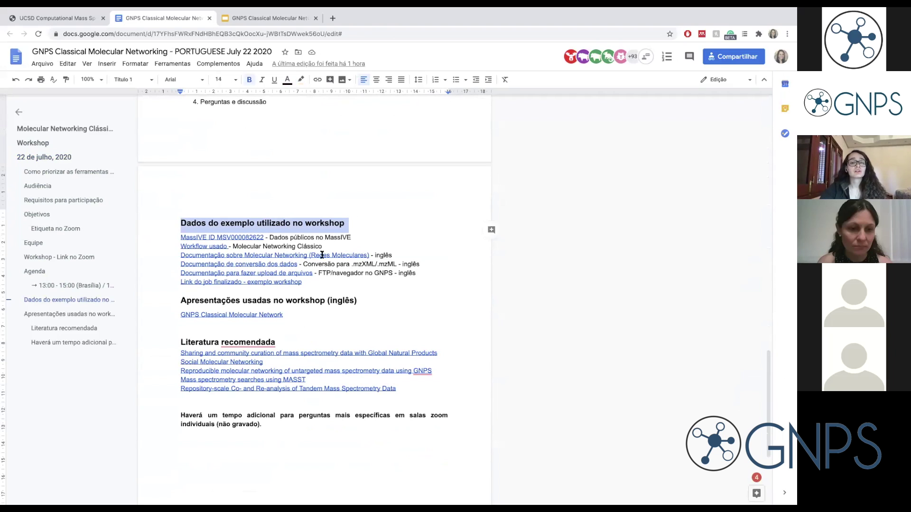
Step: Open the finished example job from the link "Link do job finalizado - exemplo workshop"
{"action": "left_click_drag", "start_coordinate": [180, 283], "coordinate": [314, 280]}
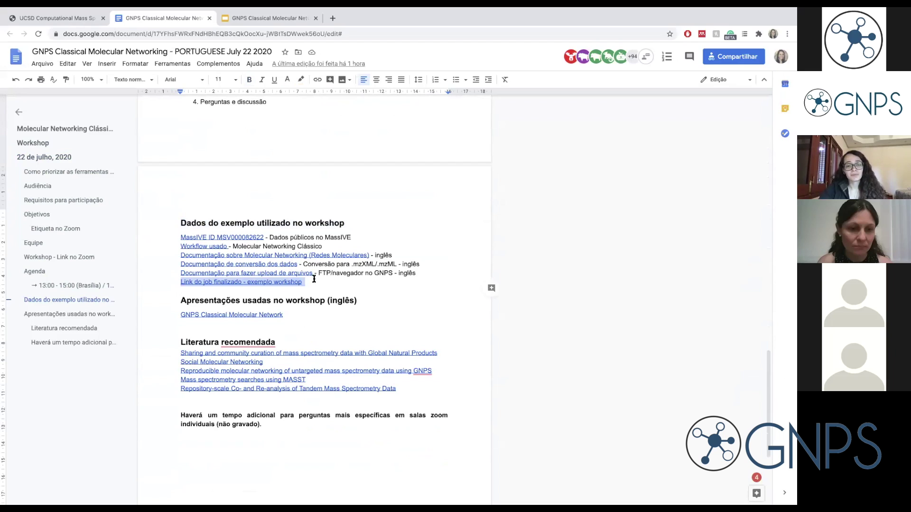
{"action": "left_click", "coordinate": [325, 281]}
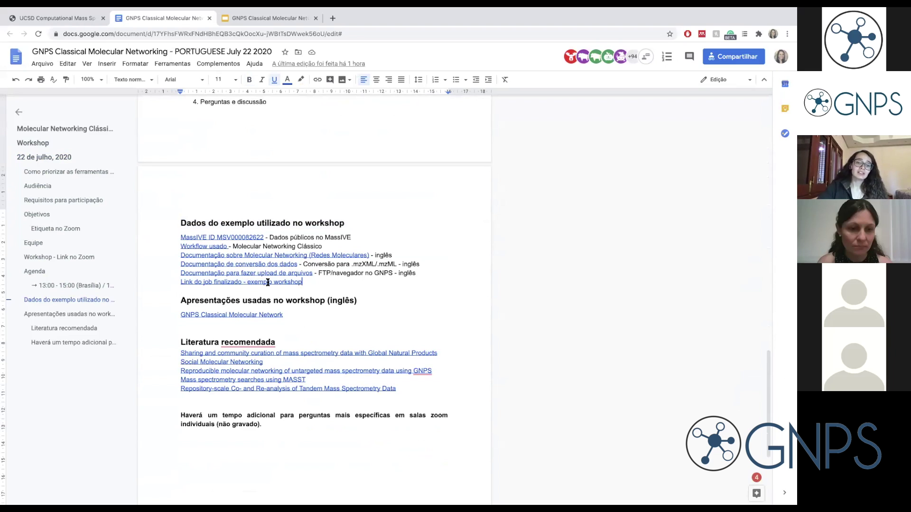
{"action": "left_click", "coordinate": [268, 282]}
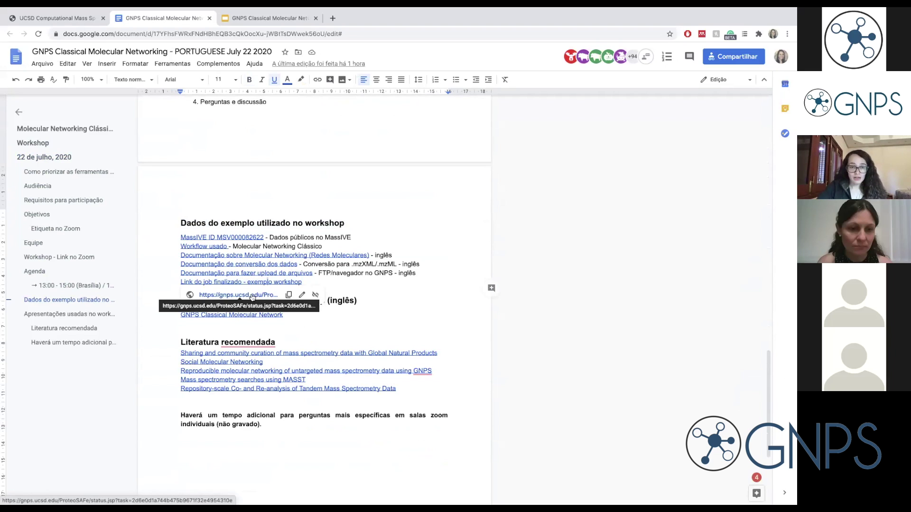
{"action": "left_click", "coordinate": [252, 295]}
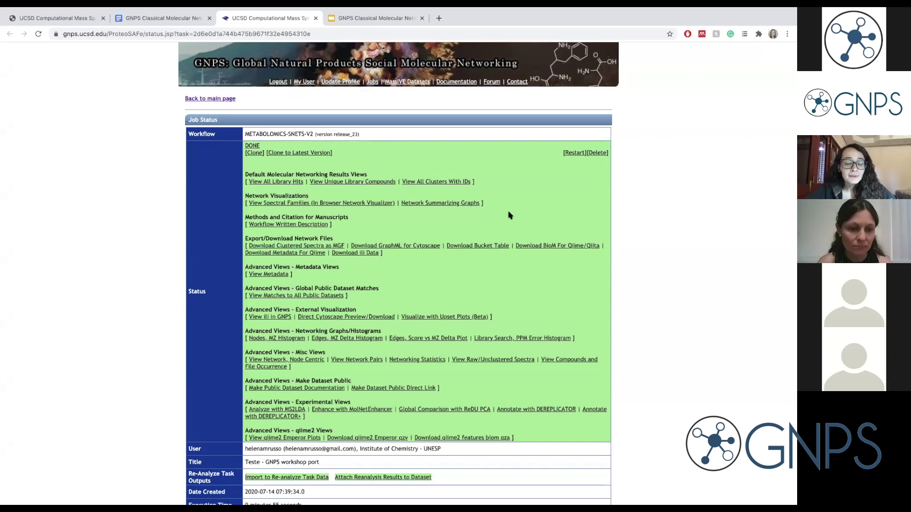
Step: Examine the job status page's result views, progress diagram, spectrum files and spectral library entries
{"action": "scroll", "coordinate": [510, 213], "scroll_direction": "down", "scroll_amount": 6}
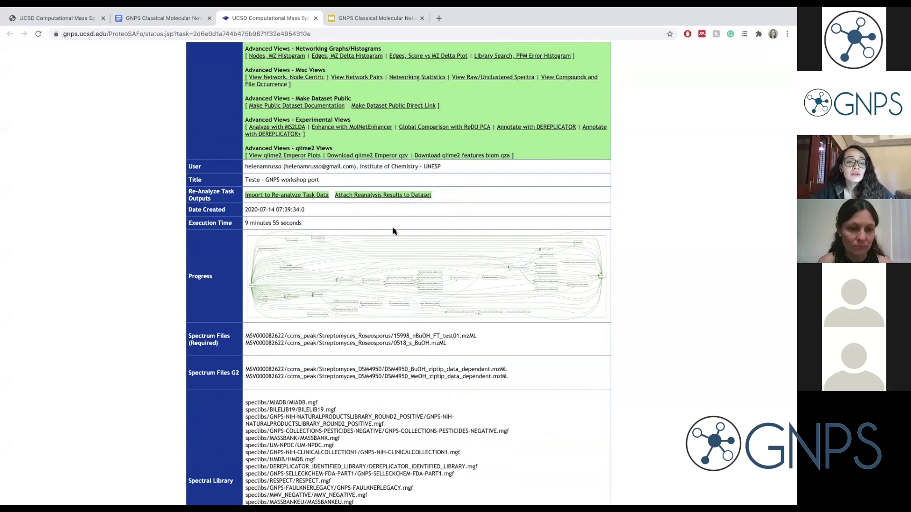
{"action": "scroll", "coordinate": [393, 231], "scroll_direction": "up", "scroll_amount": 1}
{"action": "scroll", "coordinate": [392, 231], "scroll_direction": "down", "scroll_amount": 2}
{"action": "scroll", "coordinate": [404, 322], "scroll_direction": "up", "scroll_amount": 5}
{"action": "scroll", "coordinate": [417, 414], "scroll_direction": "down", "scroll_amount": 4}
{"action": "scroll", "coordinate": [417, 415], "scroll_direction": "down", "scroll_amount": 1}
{"action": "scroll", "coordinate": [346, 230], "scroll_direction": "up", "scroll_amount": 7}
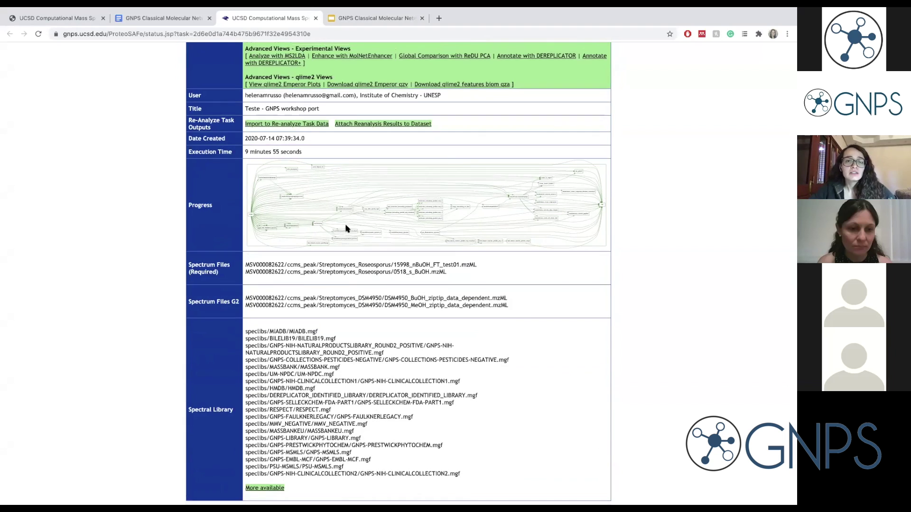
{"action": "scroll", "coordinate": [345, 225], "scroll_direction": "down", "scroll_amount": 1}
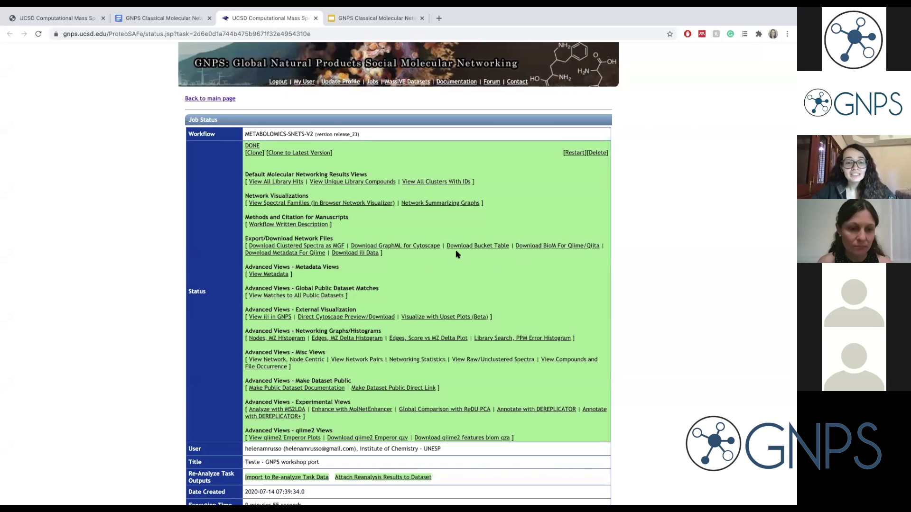
Step: Review the mass tolerance, score thresholds and citation in the Workflow Written Description, and return to the job status page
{"action": "left_click", "coordinate": [257, 226]}
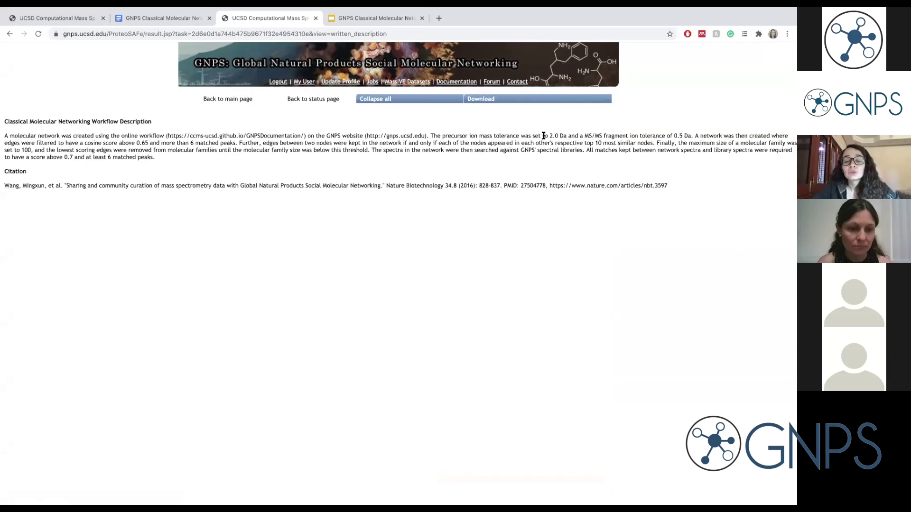
{"action": "left_click_drag", "start_coordinate": [550, 135], "coordinate": [568, 136]}
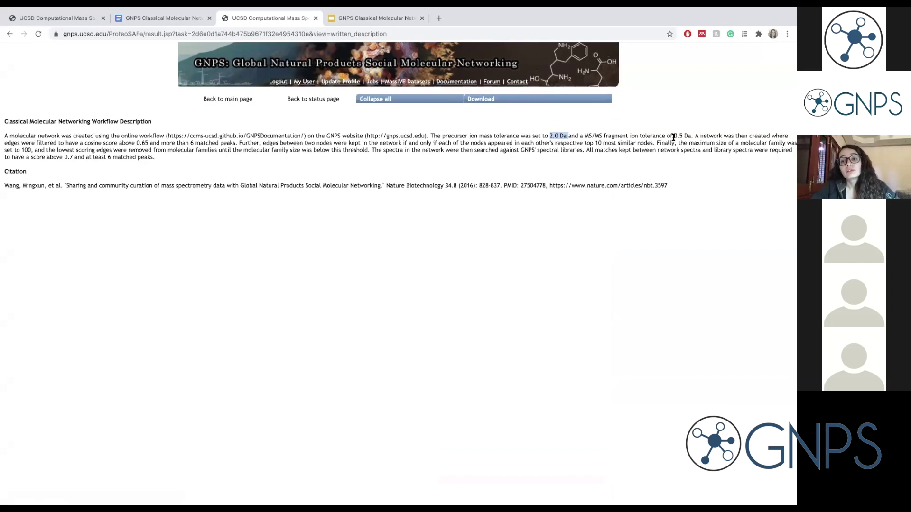
{"action": "left_click_drag", "start_coordinate": [137, 142], "coordinate": [148, 142]}
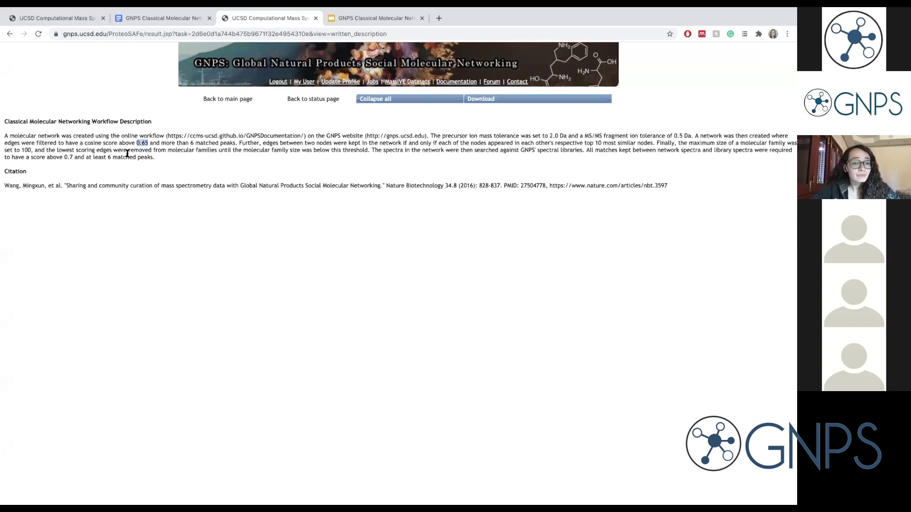
{"action": "left_click_drag", "start_coordinate": [57, 155], "coordinate": [73, 154]}
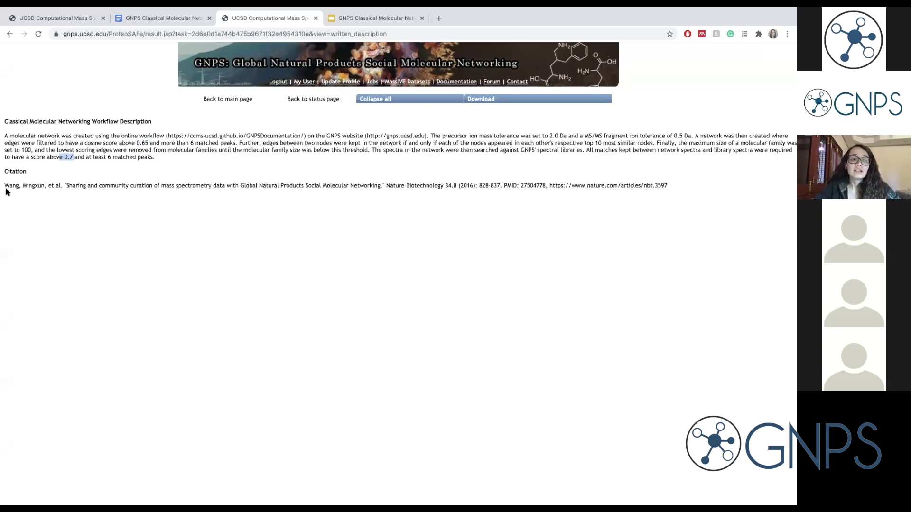
{"action": "left_click_drag", "start_coordinate": [4, 185], "coordinate": [667, 186]}
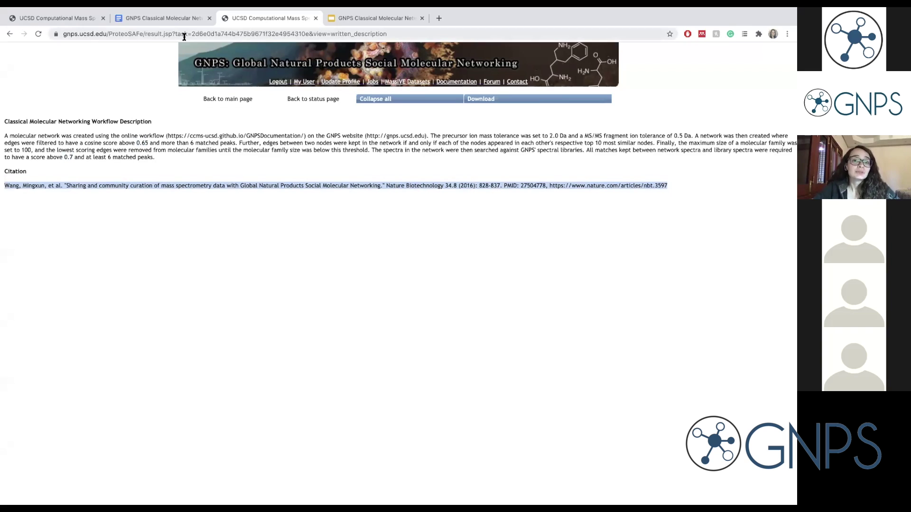
{"action": "left_click", "coordinate": [313, 99]}
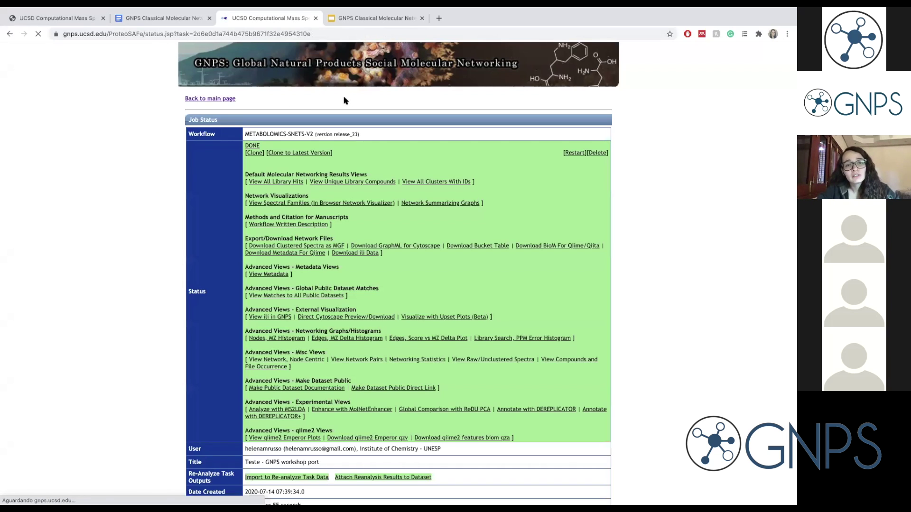
{"action": "left_click", "coordinate": [10, 33]}
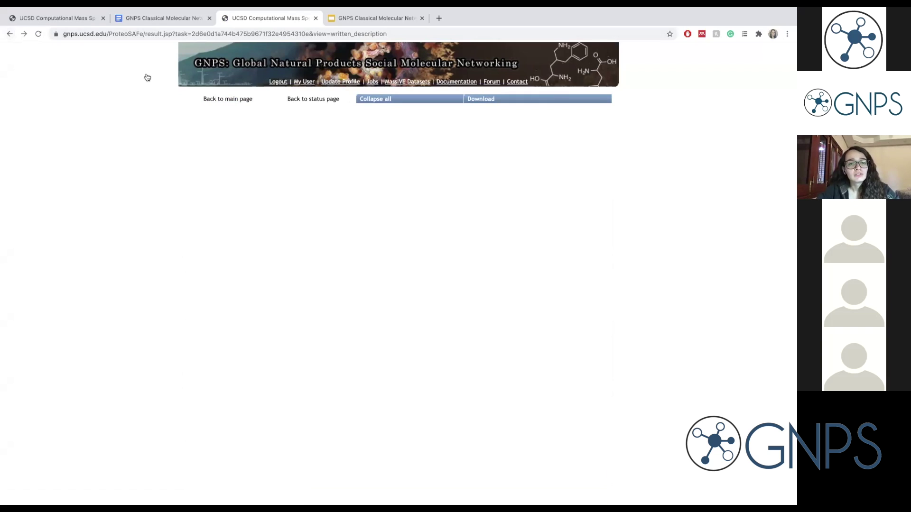
{"action": "left_click", "coordinate": [335, 100]}
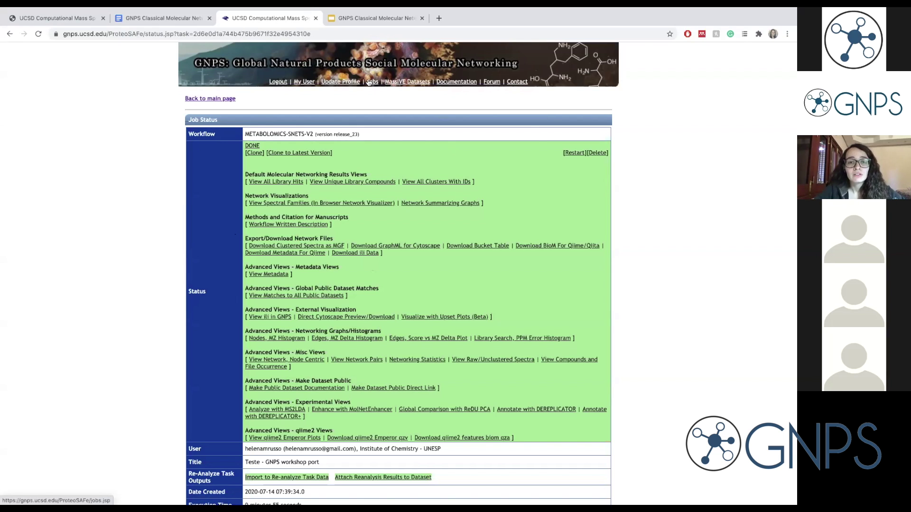
Step: Open the Jobs list in a separate tab and review the tasks' workflow, workflow version and creation time
{"action": "scroll", "coordinate": [369, 82], "scroll_direction": "up", "scroll_amount": 5, "text": "ctrl"}
{"action": "left_click", "coordinate": [376, 112], "text": "super"}
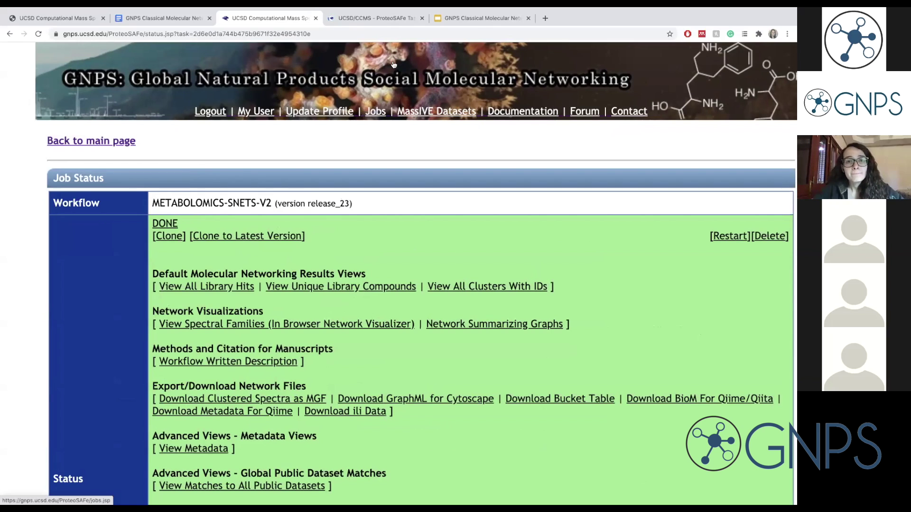
{"action": "left_click", "coordinate": [385, 18]}
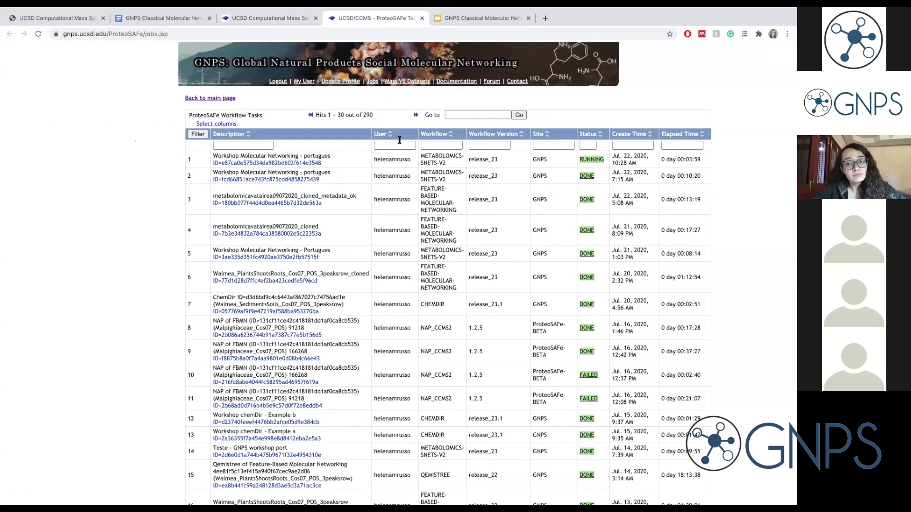
{"action": "left_click_drag", "start_coordinate": [450, 165], "coordinate": [418, 156]}
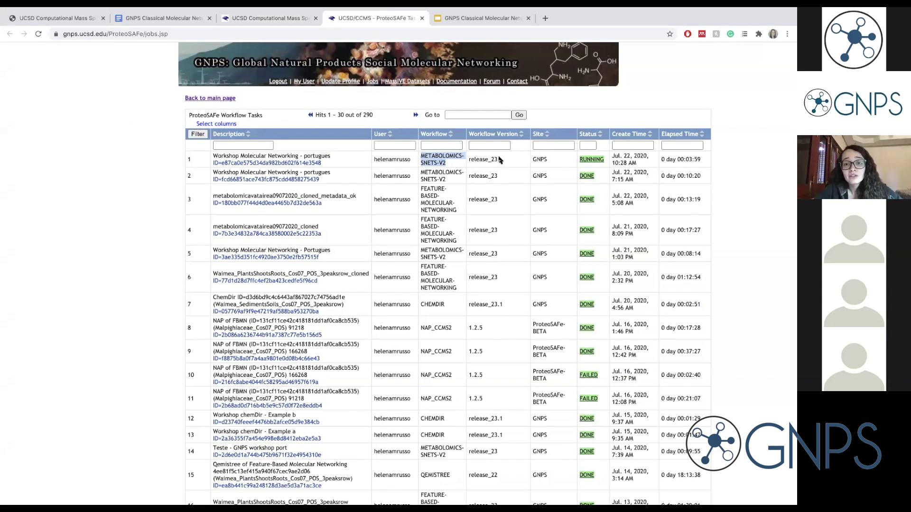
{"action": "left_click_drag", "start_coordinate": [503, 160], "coordinate": [467, 162]}
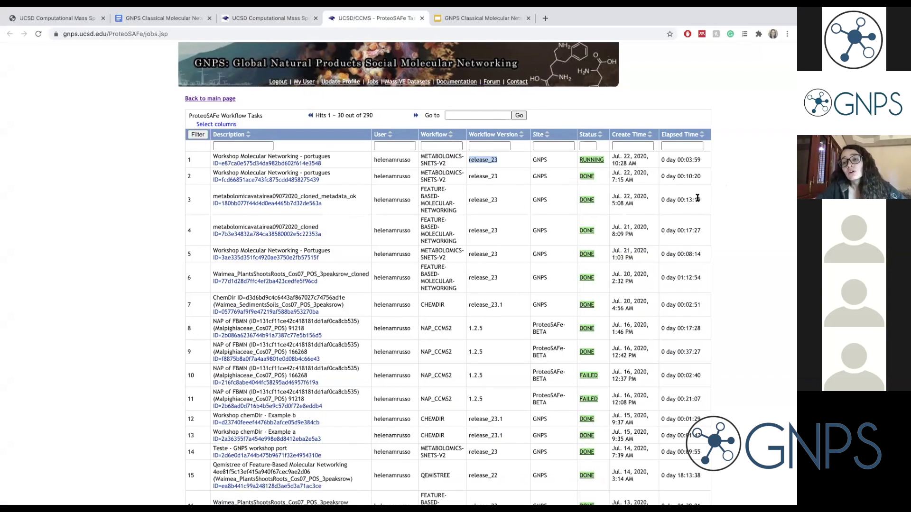
{"action": "left_click_drag", "start_coordinate": [702, 200], "coordinate": [609, 199]}
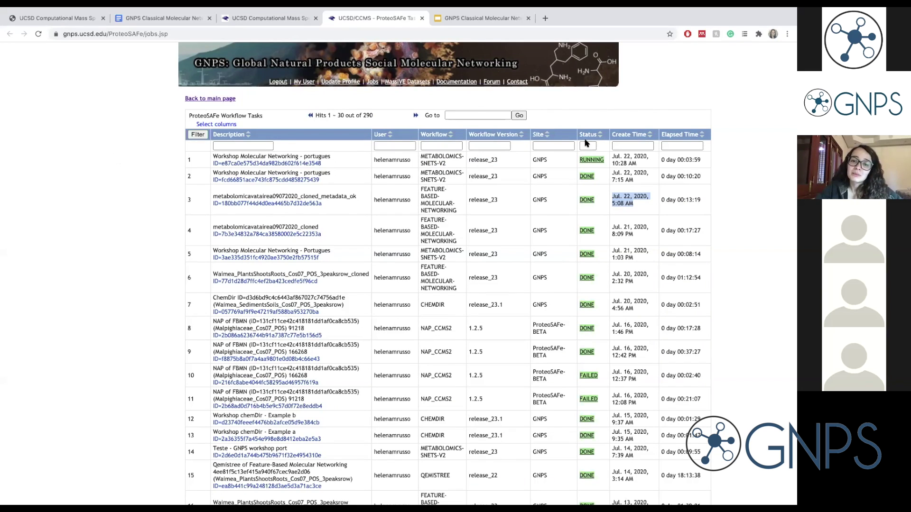
Step: Download the bucket table from the Teste - GNPS workshop port job's status page and extract the ZIP archive
{"action": "left_click", "coordinate": [281, 22]}
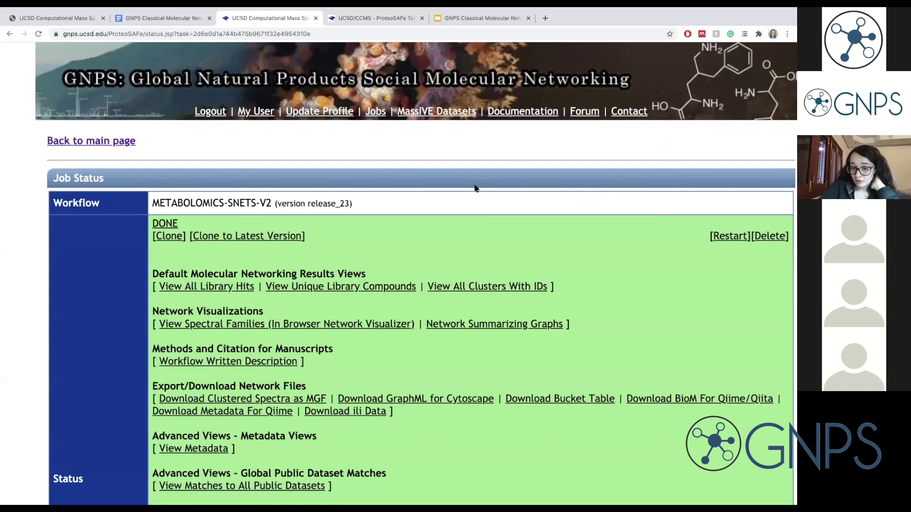
{"action": "key", "text": "ctrl+plus"}
{"action": "scroll", "coordinate": [474, 189], "scroll_direction": "down", "scroll_amount": 3}
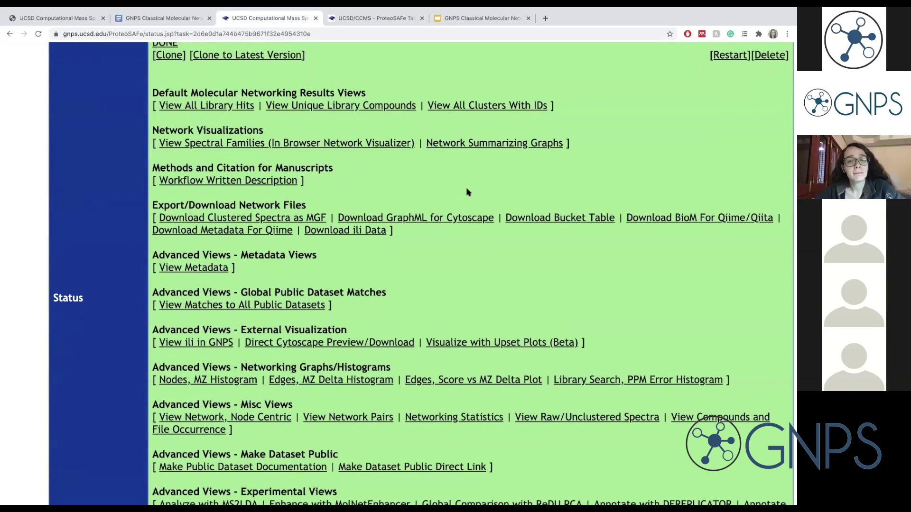
{"action": "key", "text": "ctrl+minus"}
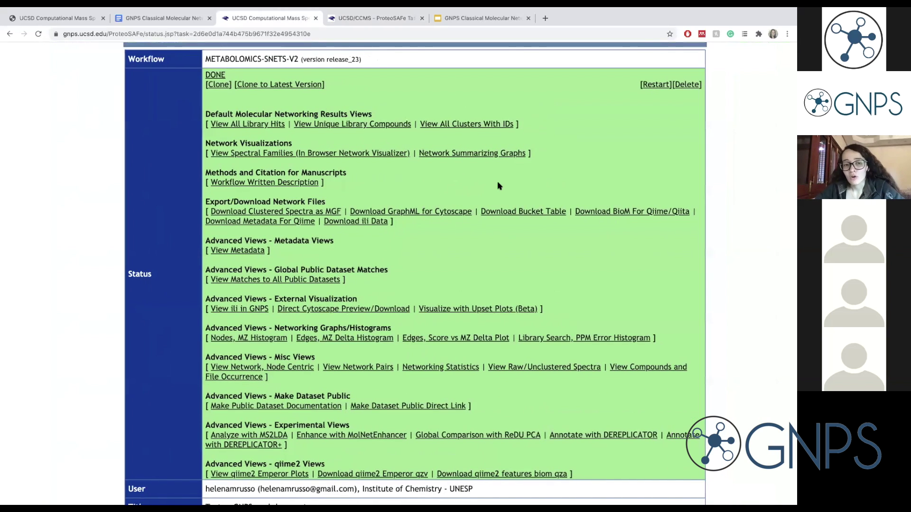
{"action": "key", "text": "ctrl+minus"}
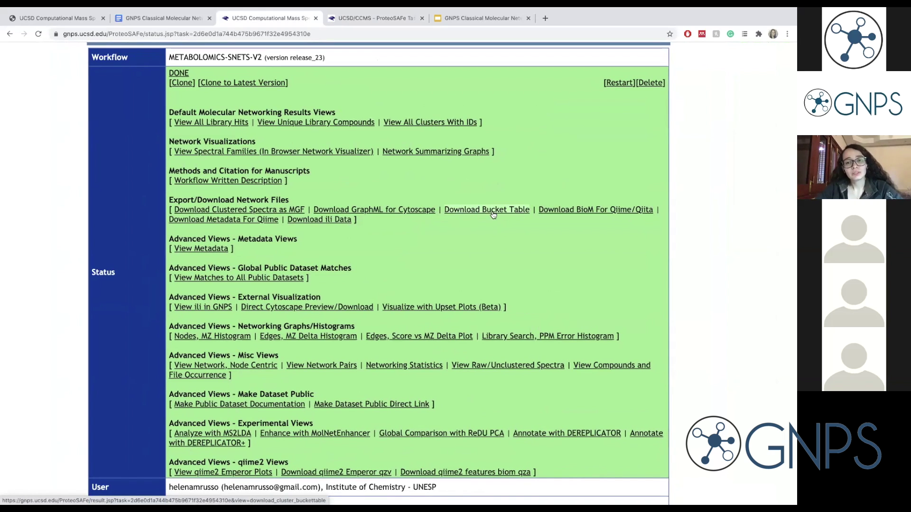
{"action": "left_click", "coordinate": [519, 213]}
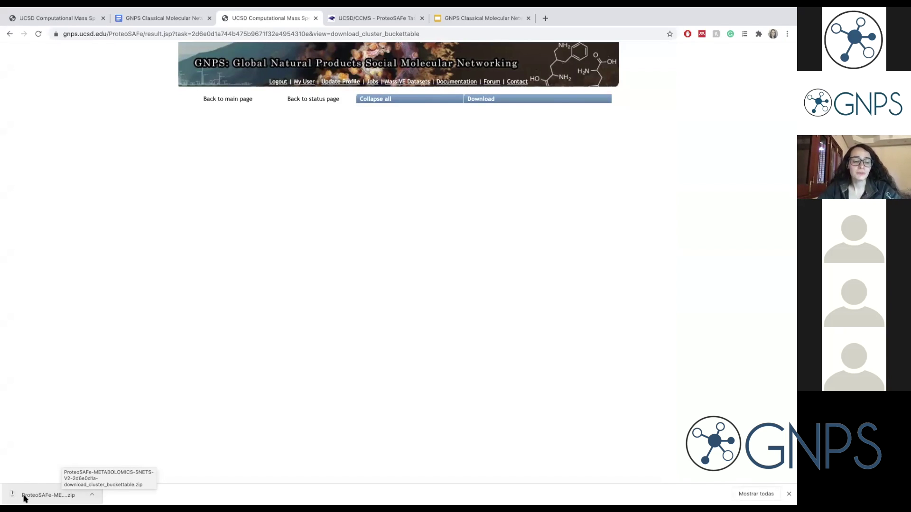
{"action": "left_click", "coordinate": [53, 496]}
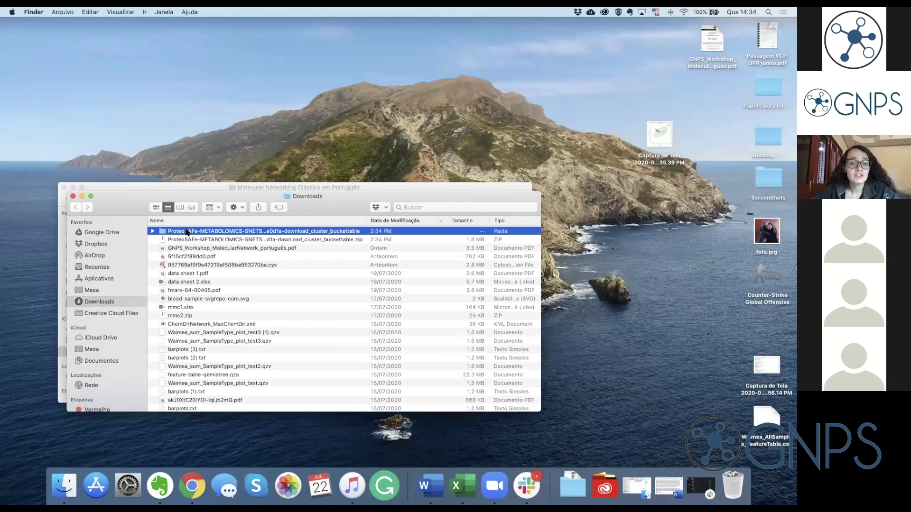
Step: Open the buckettable-main.tsv file from the extracted bucket table folder in Microsoft Excel and enlarge its window to full screen
{"action": "left_click", "coordinate": [153, 231]}
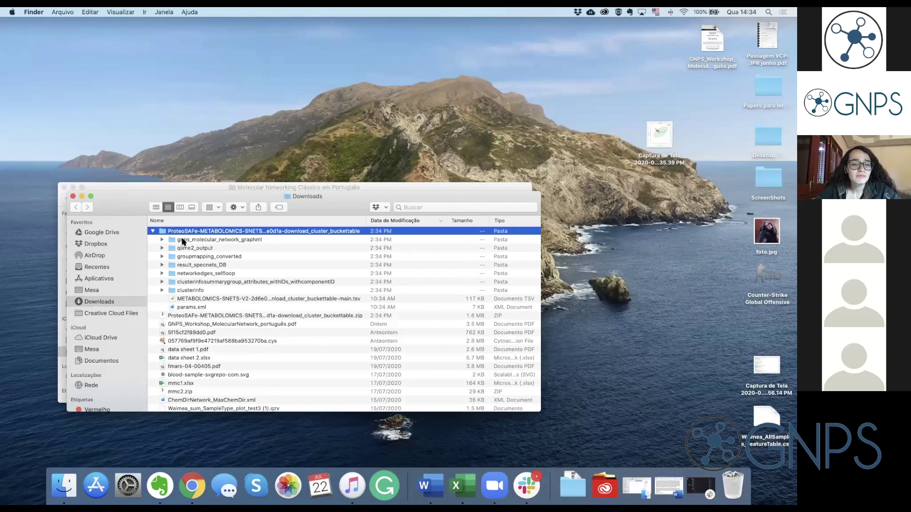
{"action": "left_click", "coordinate": [191, 300]}
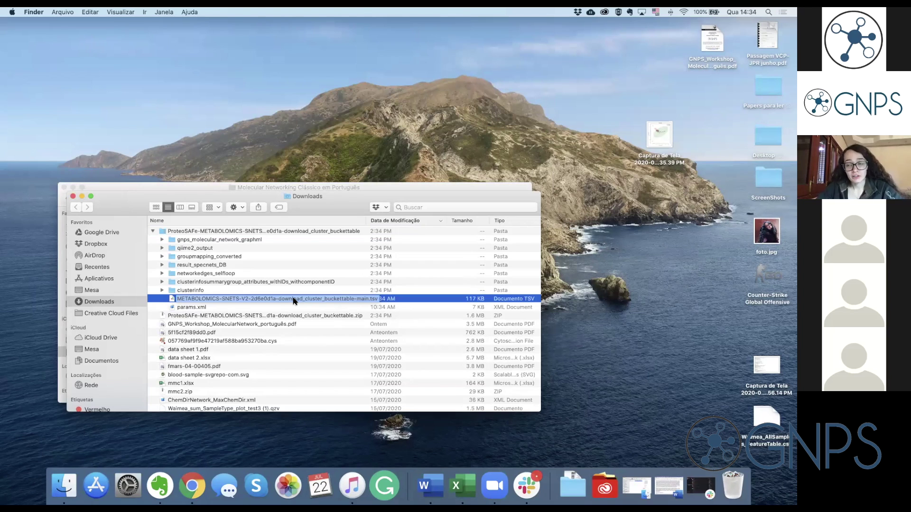
{"action": "right_click", "coordinate": [207, 298]}
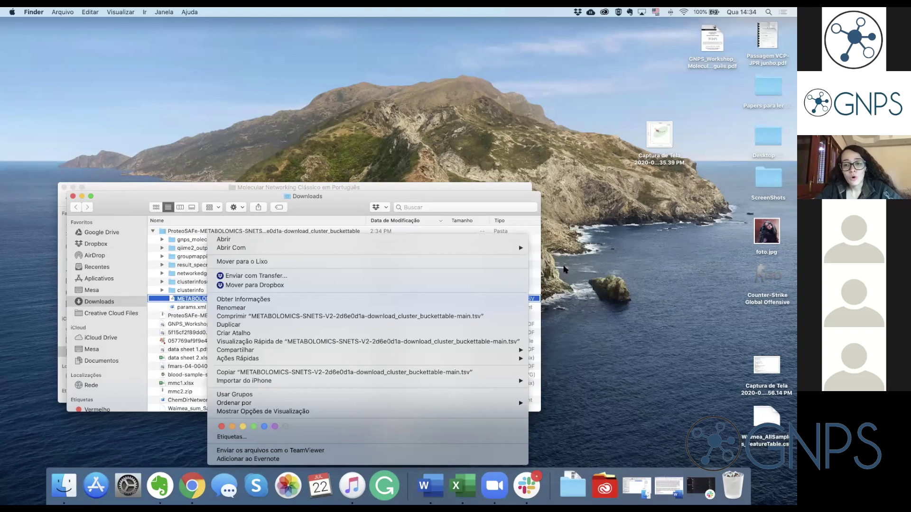
{"action": "mouse_move", "coordinate": [495, 248]}
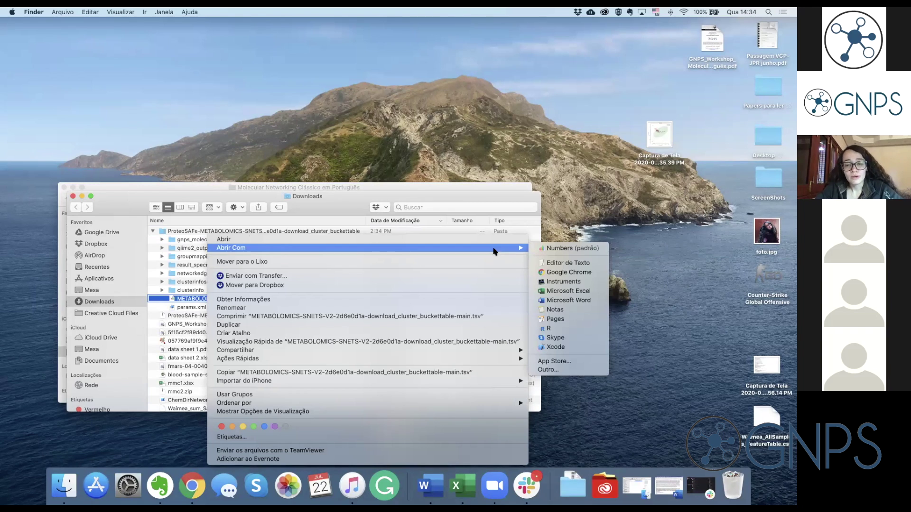
{"action": "left_click", "coordinate": [553, 291]}
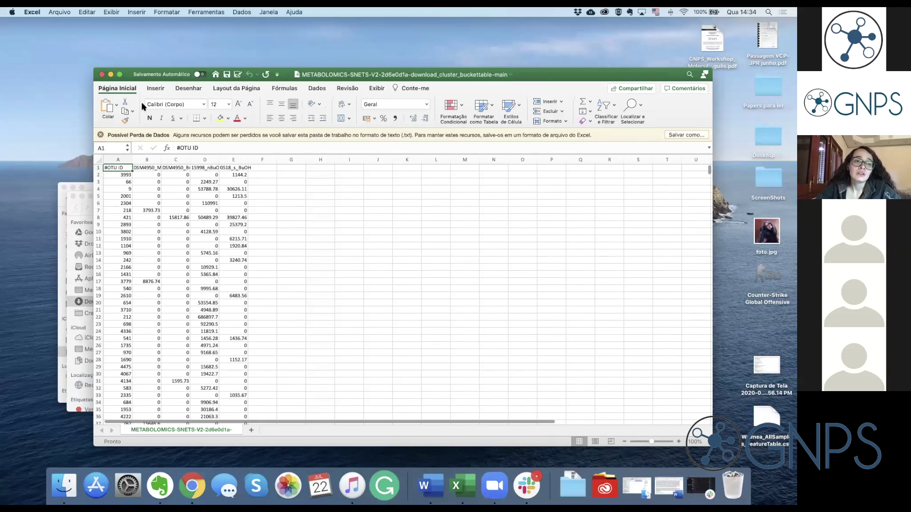
{"action": "left_click", "coordinate": [121, 74]}
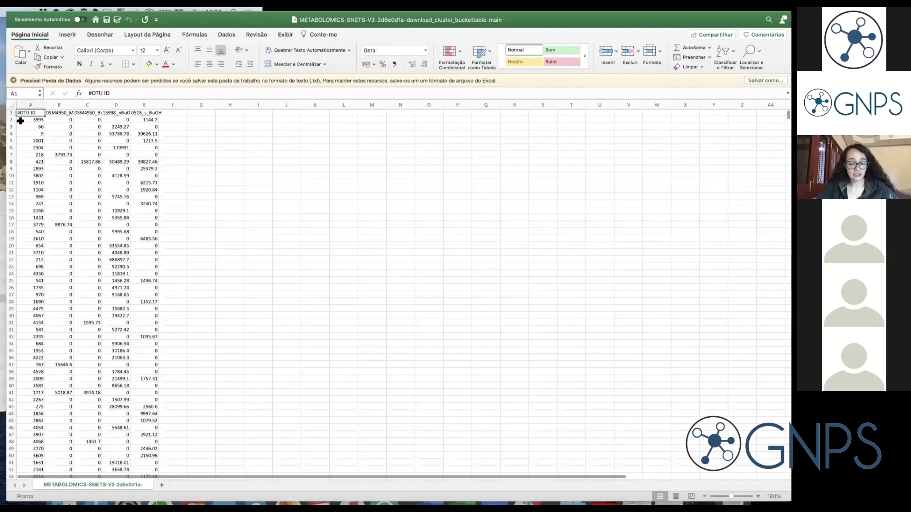
Step: Fit the widths of columns B through E to their full sample file names
{"action": "scroll", "coordinate": [158, 191], "scroll_direction": "up", "scroll_amount": 5}
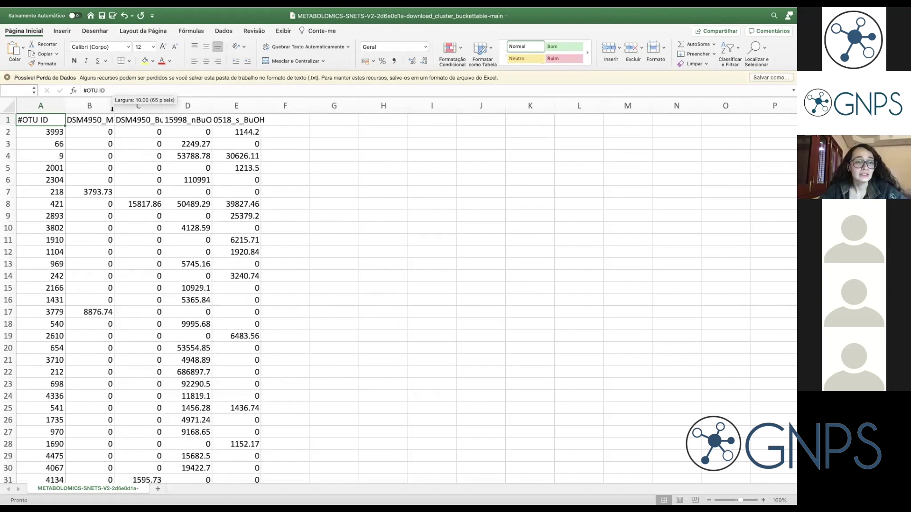
{"action": "double_click", "coordinate": [114, 106]}
{"action": "double_click", "coordinate": [263, 102]}
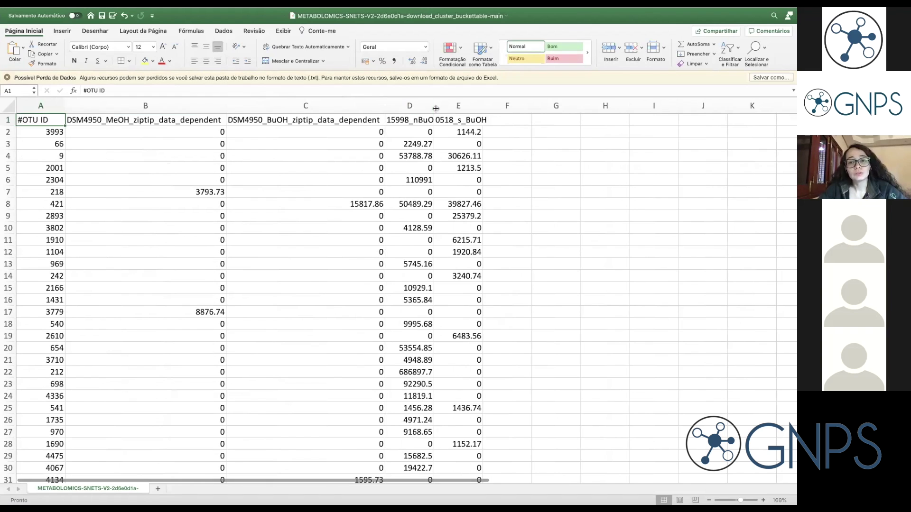
{"action": "double_click", "coordinate": [433, 105]}
{"action": "double_click", "coordinate": [533, 105]}
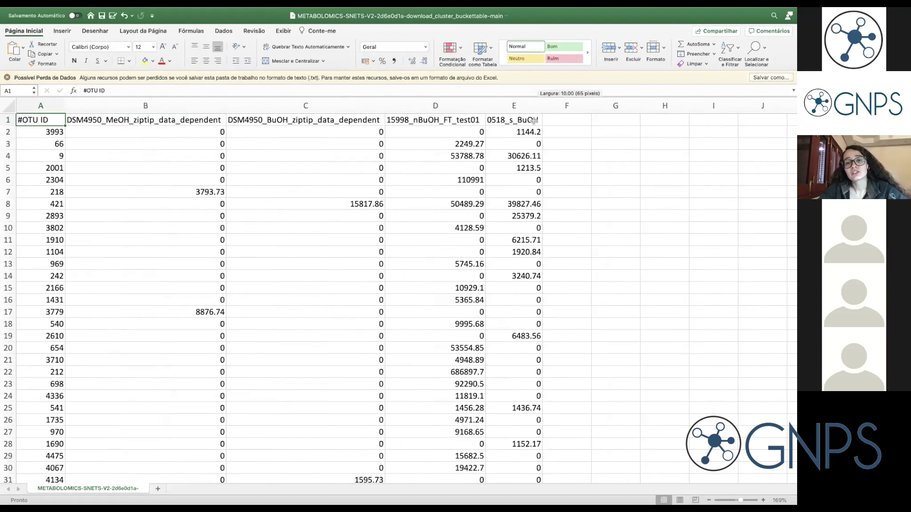
Step: Examine the bucket table's sample names in row 1, the #OTU ID values and the intensities across row 4
{"action": "left_click_drag", "start_coordinate": [513, 120], "coordinate": [163, 120]}
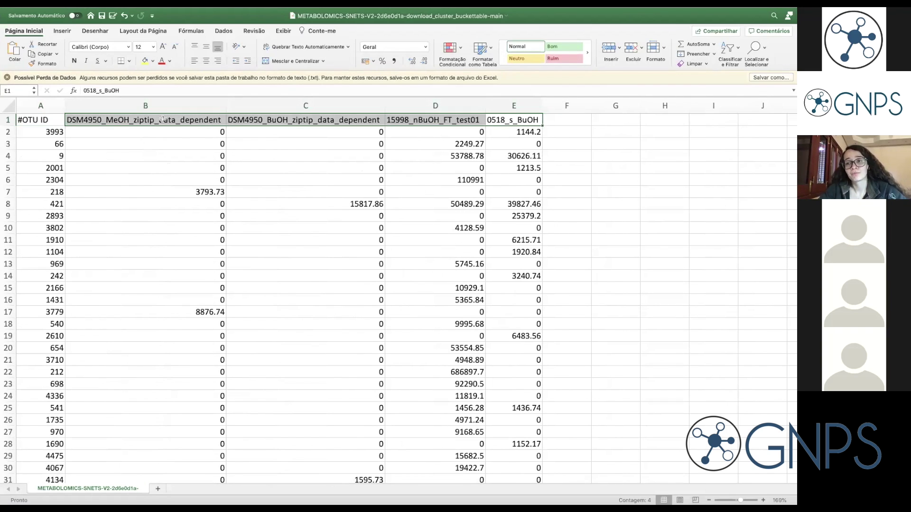
{"action": "left_click_drag", "start_coordinate": [48, 228], "coordinate": [48, 445]}
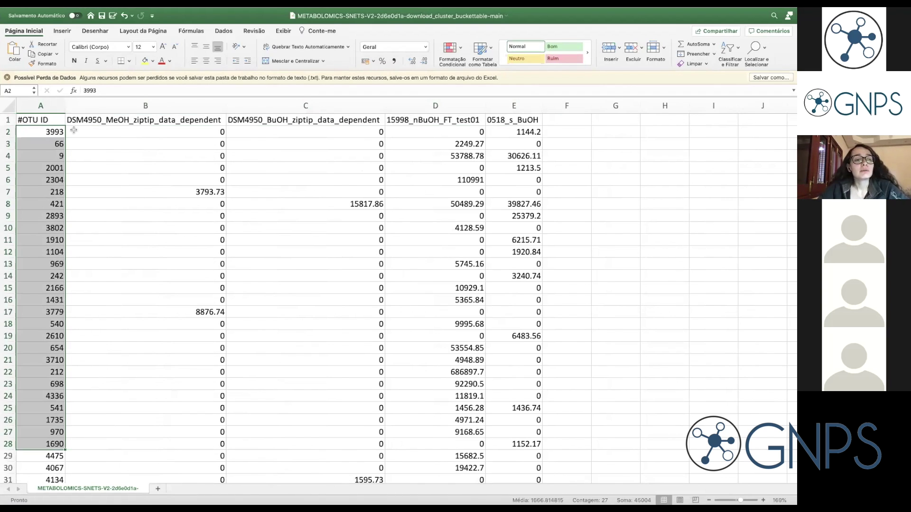
{"action": "left_click", "coordinate": [7, 155]}
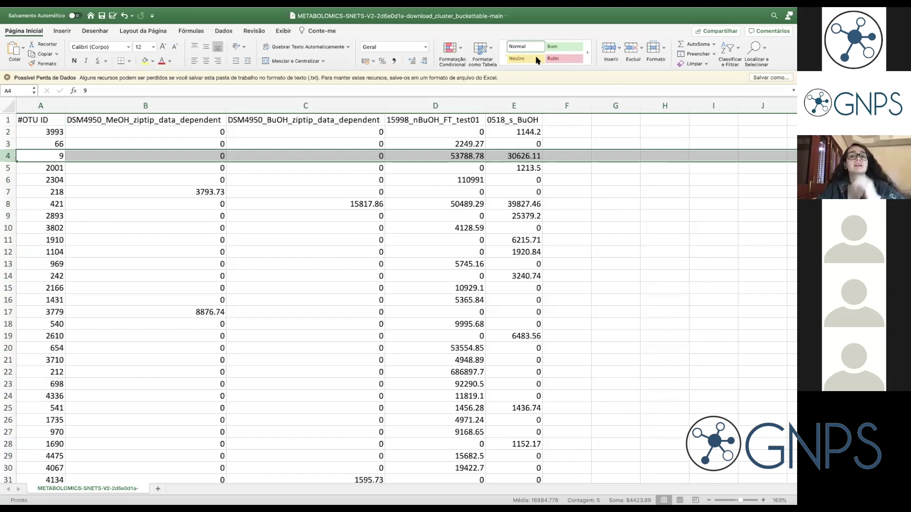
Step: Switch back to the GNPS bucket table download page in Chrome
{"action": "key", "text": "ctrl+Right"}
{"action": "key", "text": "ctrl+Left"}
{"action": "key", "text": "ctrl+Left"}
{"action": "key", "text": "ctrl+Left"}
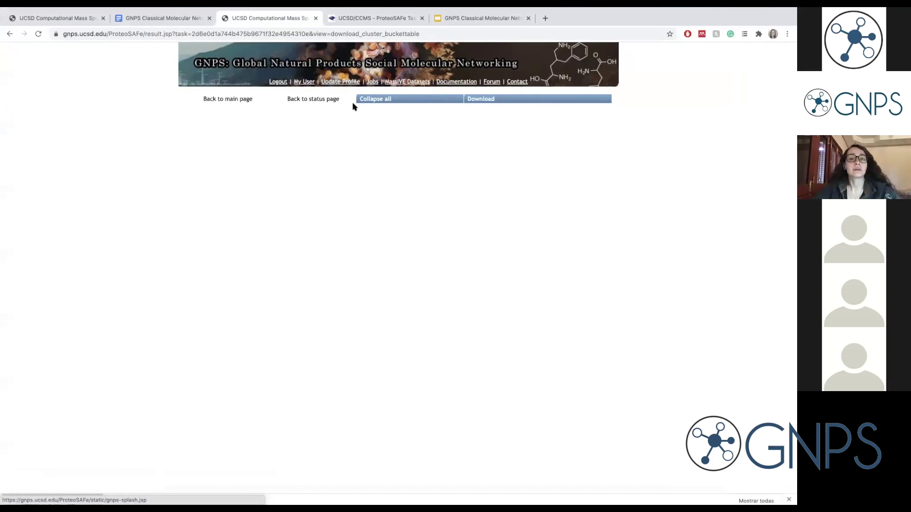
Step: Return to the job's status page, open the list of all library hits and highlight the total number of hits
{"action": "left_click", "coordinate": [323, 100]}
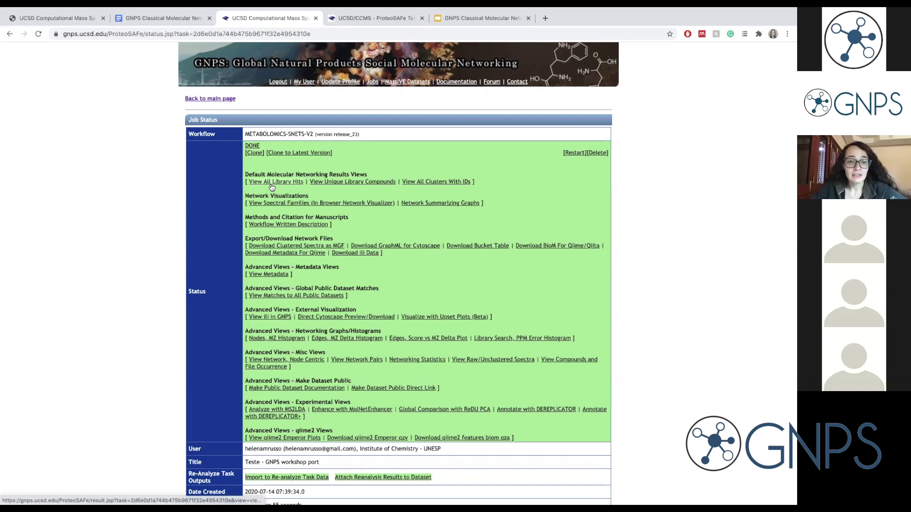
{"action": "scroll", "coordinate": [277, 186], "scroll_direction": "up", "scroll_amount": 2}
{"action": "scroll", "coordinate": [277, 186], "scroll_direction": "up", "scroll_amount": 2}
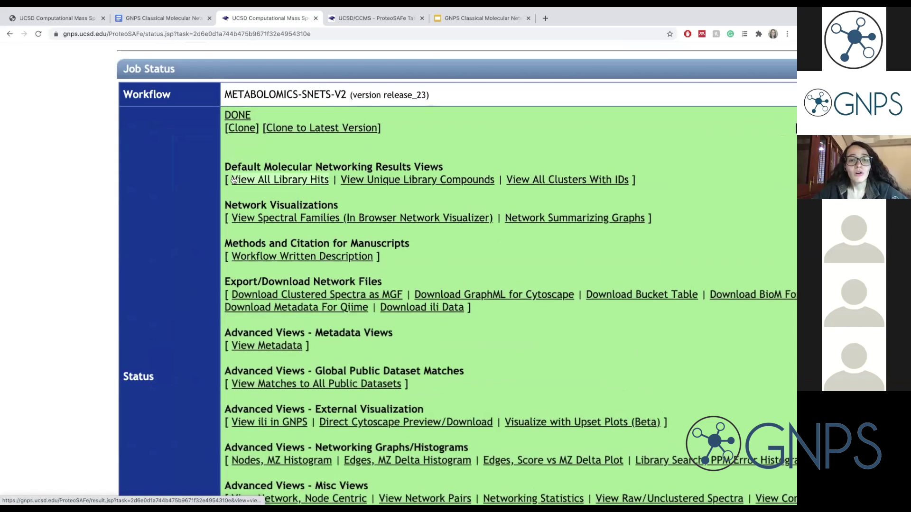
{"action": "left_click", "coordinate": [301, 180]}
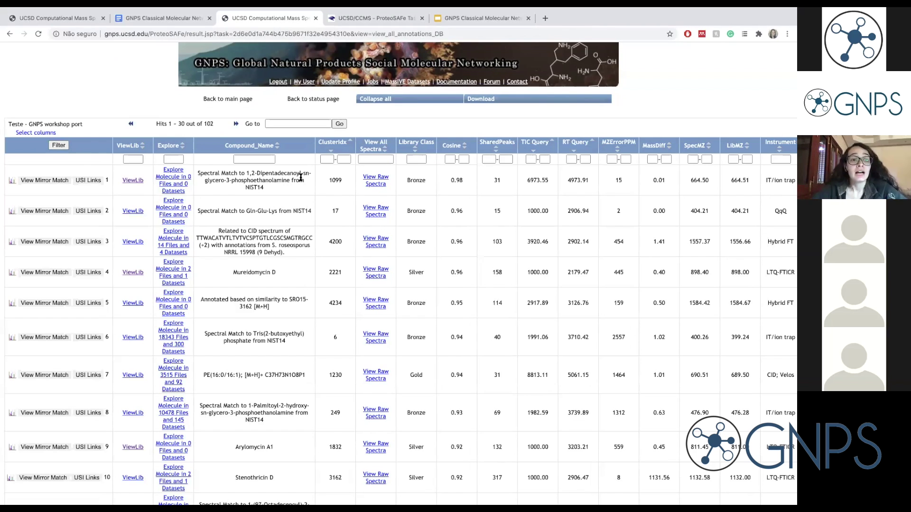
{"action": "double_click", "coordinate": [208, 124]}
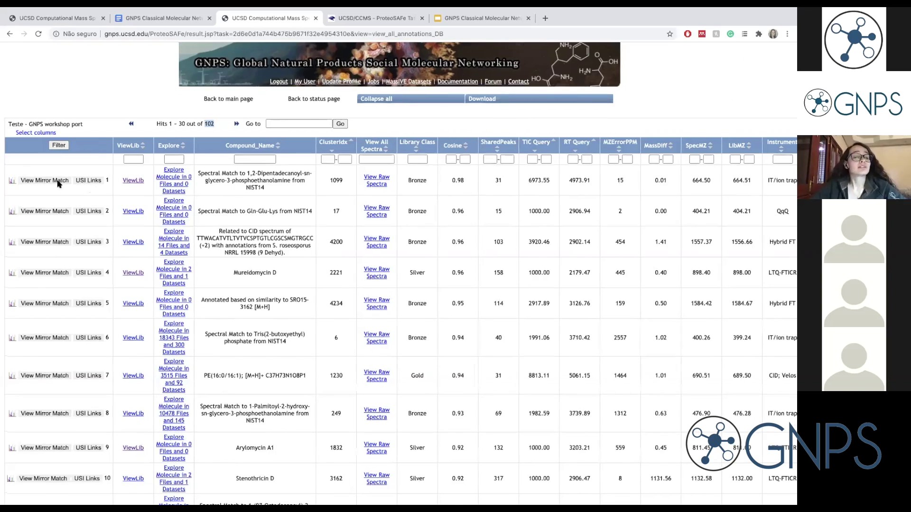
Step: View the mirror match of the first library hit, 1,2-Dipentadecanoyl-sn-glycero-3-phosphoethanolamine from NIST14, and collapse it again
{"action": "scroll", "coordinate": [58, 184], "scroll_direction": "up", "scroll_amount": 5}
{"action": "scroll", "coordinate": [226, 195], "scroll_direction": "down", "scroll_amount": 5}
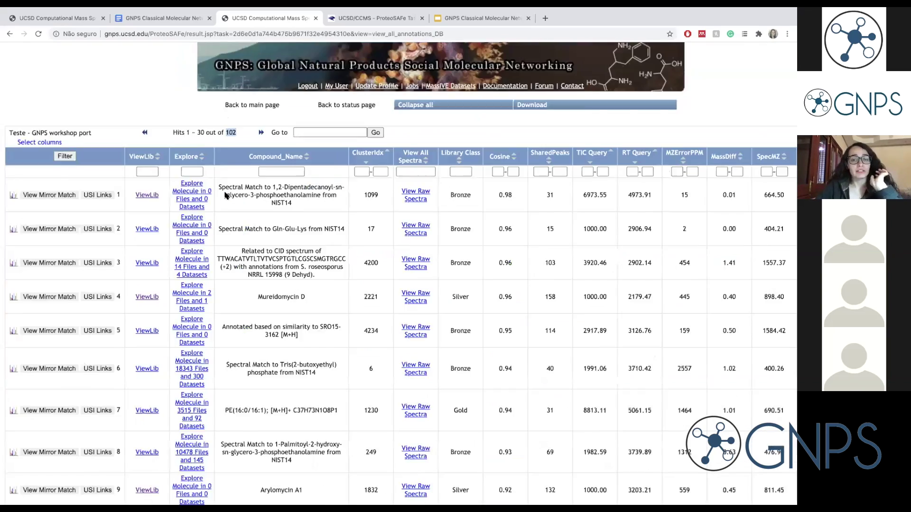
{"action": "scroll", "coordinate": [226, 196], "scroll_direction": "left", "scroll_amount": 2}
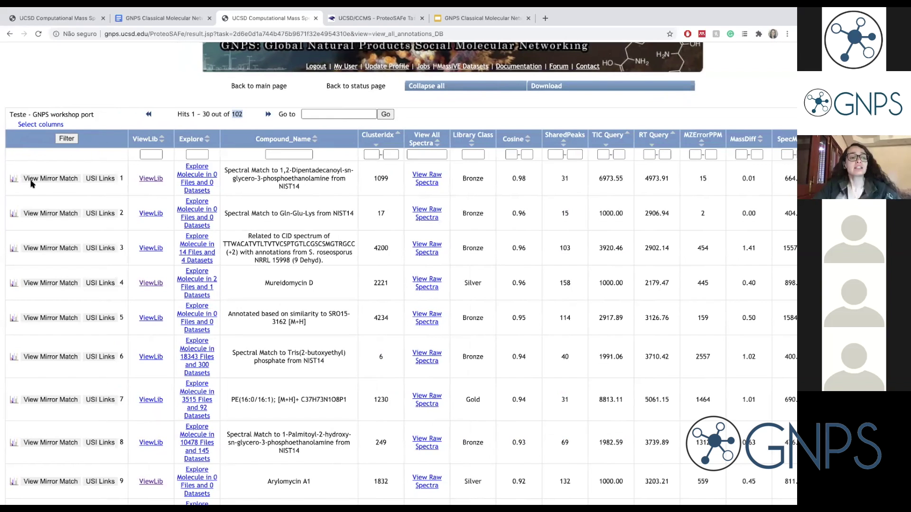
{"action": "left_click", "coordinate": [59, 180]}
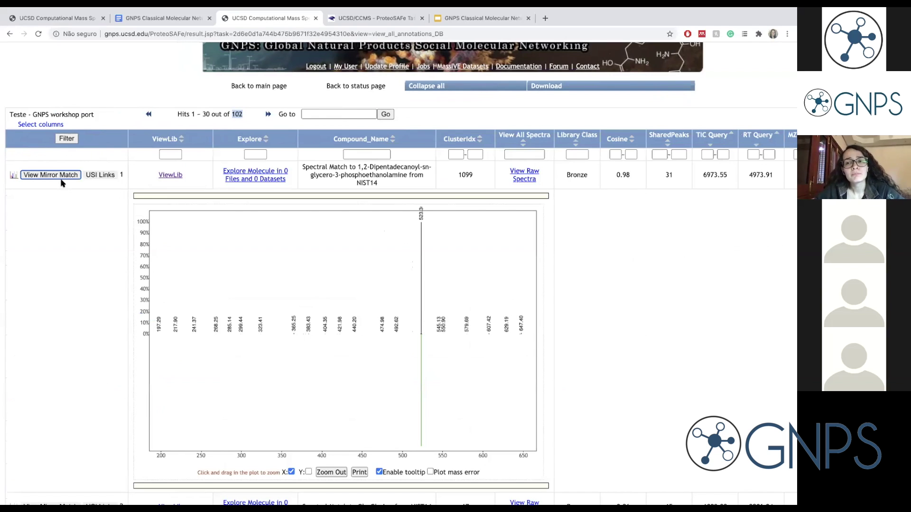
{"action": "scroll", "coordinate": [121, 203], "scroll_direction": "down", "scroll_amount": 2}
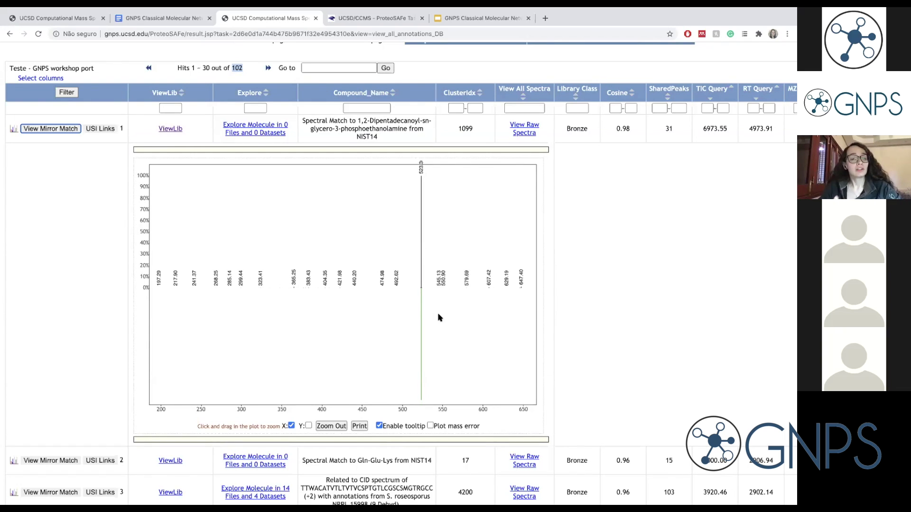
{"action": "left_click", "coordinate": [65, 129]}
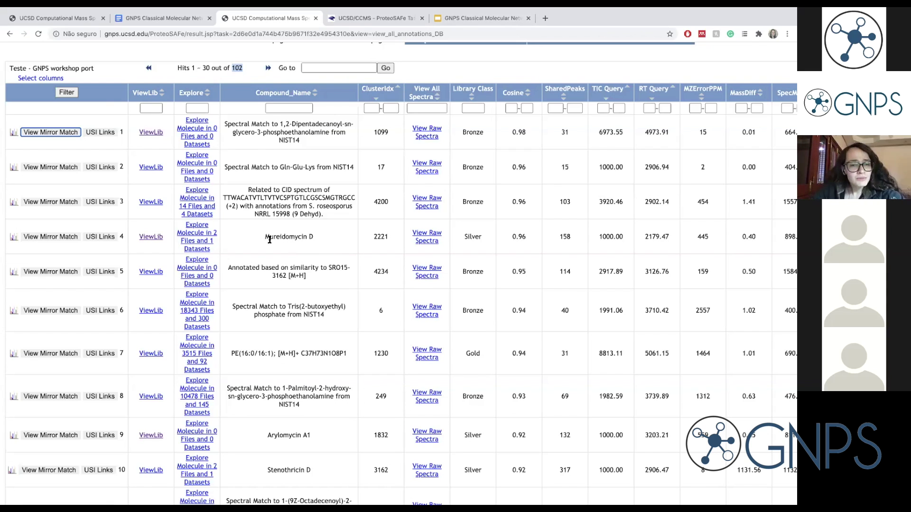
Step: Examine the compound names in the library hits, highlighting Mureidomycin D and its "mycin" ending, and look for similar names below
{"action": "left_click_drag", "start_coordinate": [265, 236], "coordinate": [317, 239]}
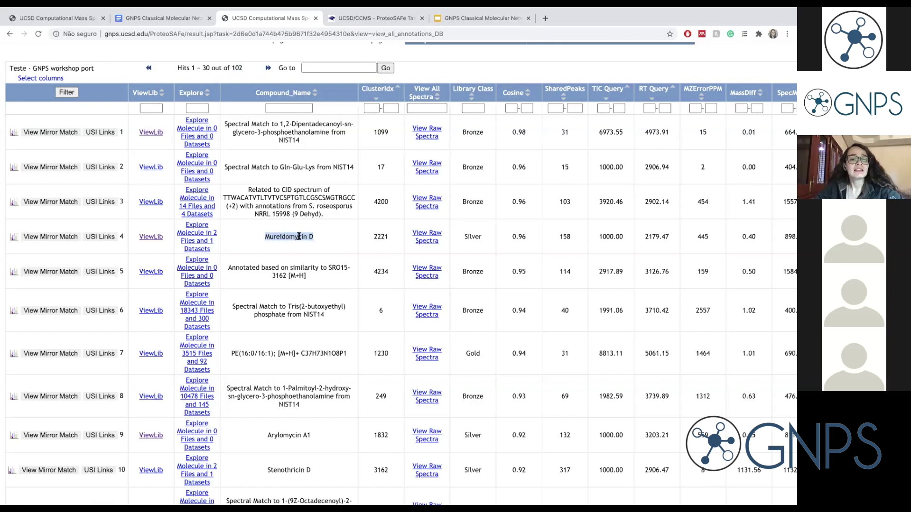
{"action": "key", "text": "ctrl+plus"}
{"action": "key", "text": "ctrl+plus"}
{"action": "key", "text": "ctrl+plus"}
{"action": "key", "text": "ctrl+plus"}
{"action": "key", "text": "ctrl+plus"}
{"action": "left_click_drag", "start_coordinate": [290, 237], "coordinate": [295, 237]}
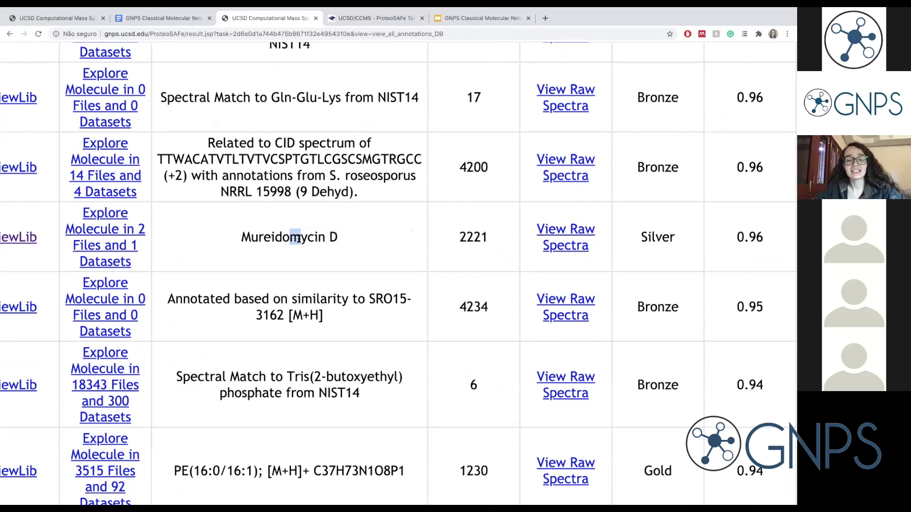
{"action": "left_click_drag", "start_coordinate": [295, 237], "coordinate": [322, 237]}
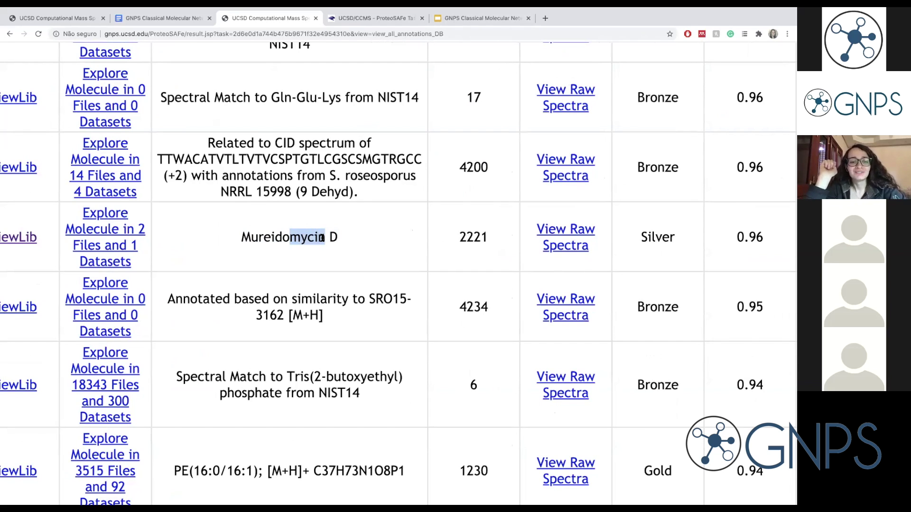
{"action": "scroll", "coordinate": [322, 237], "scroll_direction": "down", "scroll_amount": 1}
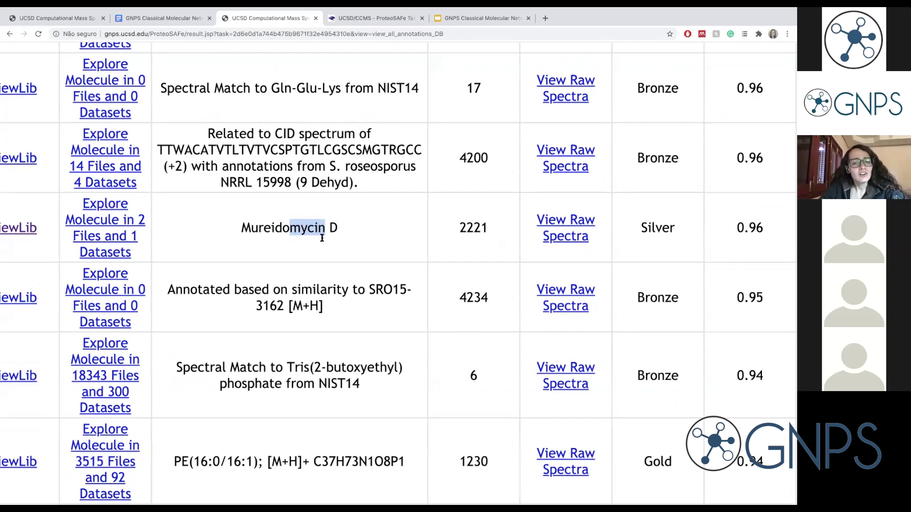
{"action": "scroll", "coordinate": [297, 150], "scroll_direction": "down", "scroll_amount": 3}
{"action": "scroll", "coordinate": [297, 150], "scroll_direction": "down", "scroll_amount": 3}
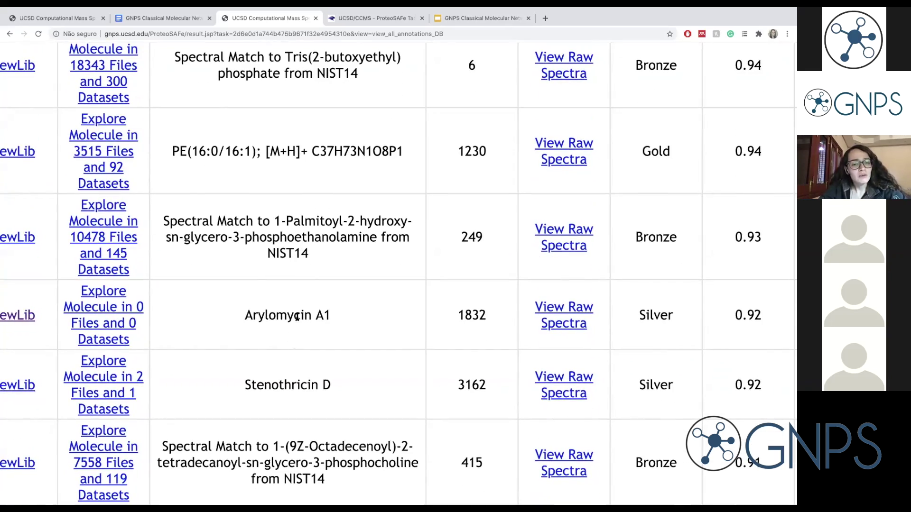
{"action": "scroll", "coordinate": [317, 319], "scroll_direction": "up", "scroll_amount": 4}
{"action": "scroll", "coordinate": [317, 319], "scroll_direction": "up", "scroll_amount": 1}
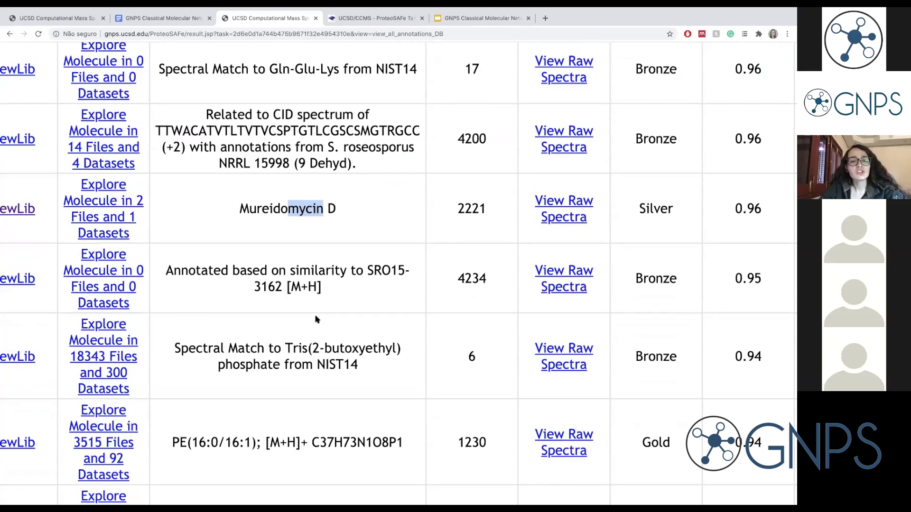
Step: Filter the library hits to compound names containing "mycin"
{"action": "key", "text": "ctrl+minus"}
{"action": "key", "text": "ctrl+minus"}
{"action": "key", "text": "ctrl+minus"}
{"action": "key", "text": "ctrl+minus"}
{"action": "key", "text": "ctrl+minus"}
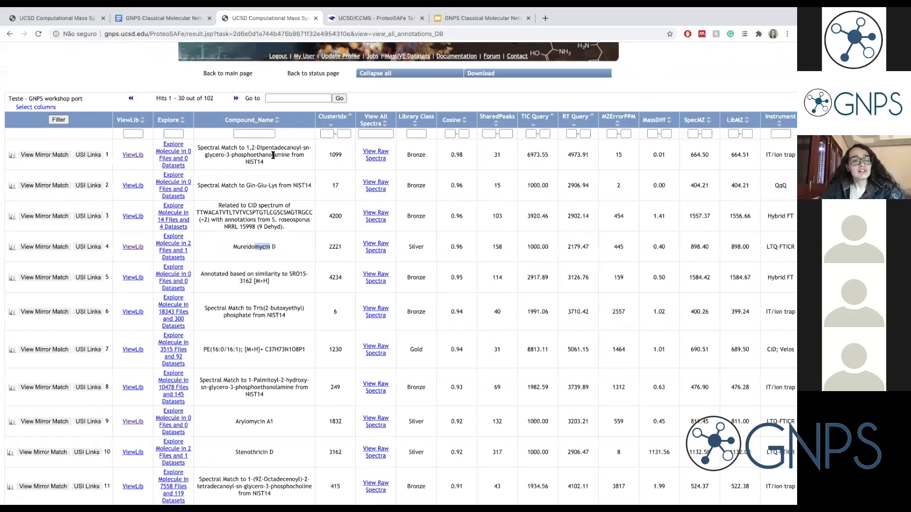
{"action": "left_click", "coordinate": [259, 134]}
{"action": "scroll", "coordinate": [260, 134], "scroll_direction": "up", "scroll_amount": 1}
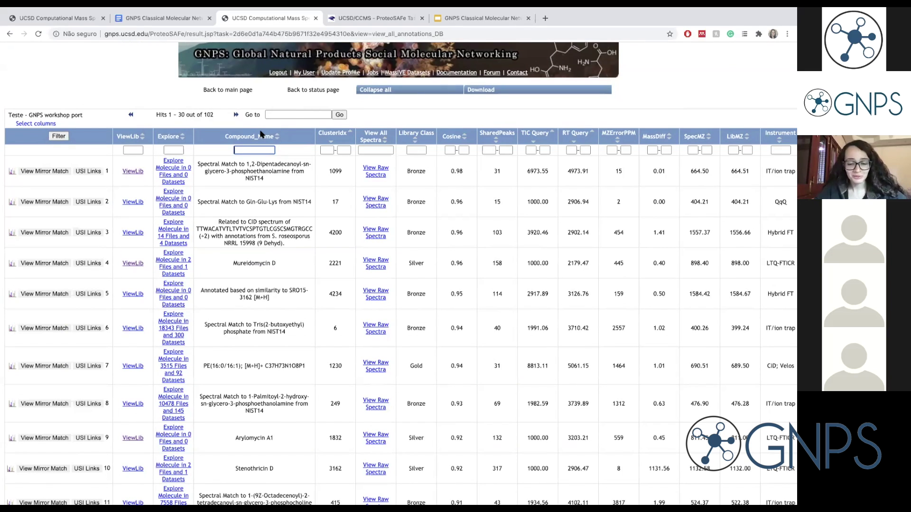
{"action": "type", "text": "mycin"}
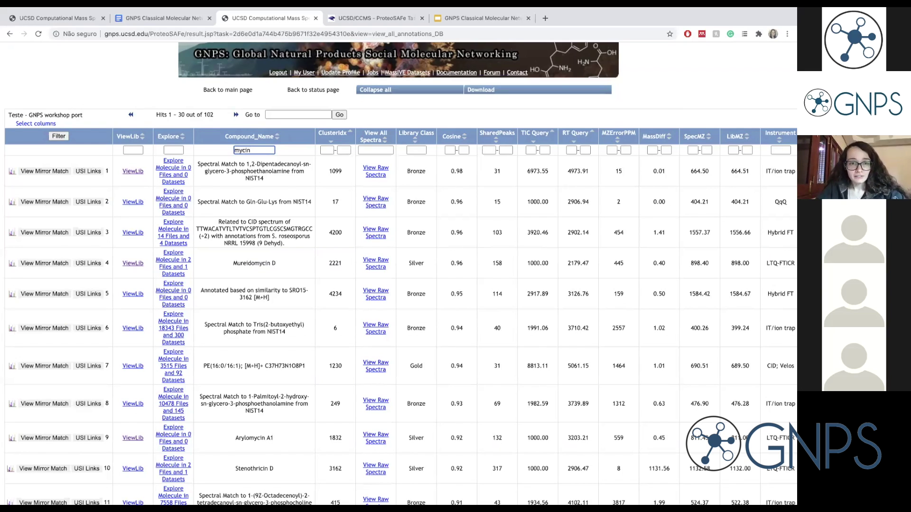
{"action": "key", "text": "Return"}
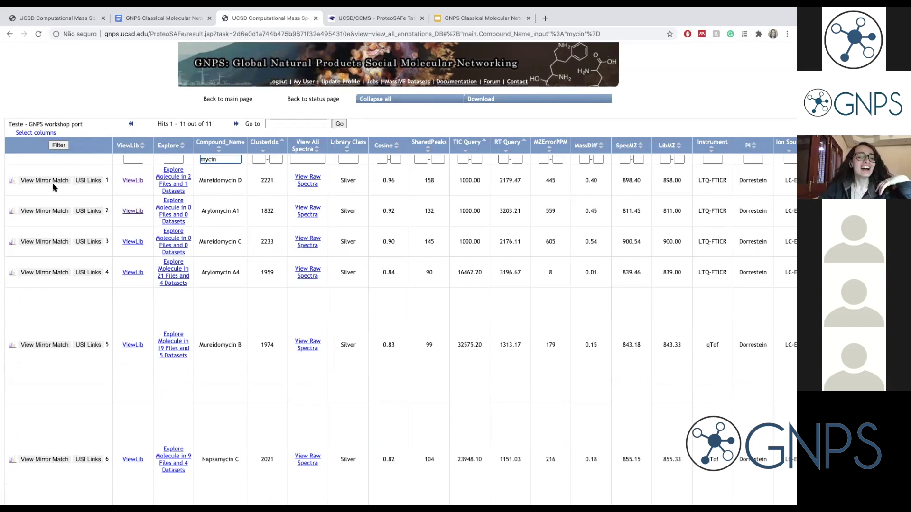
Step: Inspect the Mureidomycin D mirror match, enlarging the plot to about m/z 660 to 745, restoring its full range and highlighting the compound name
{"action": "left_click", "coordinate": [29, 182]}
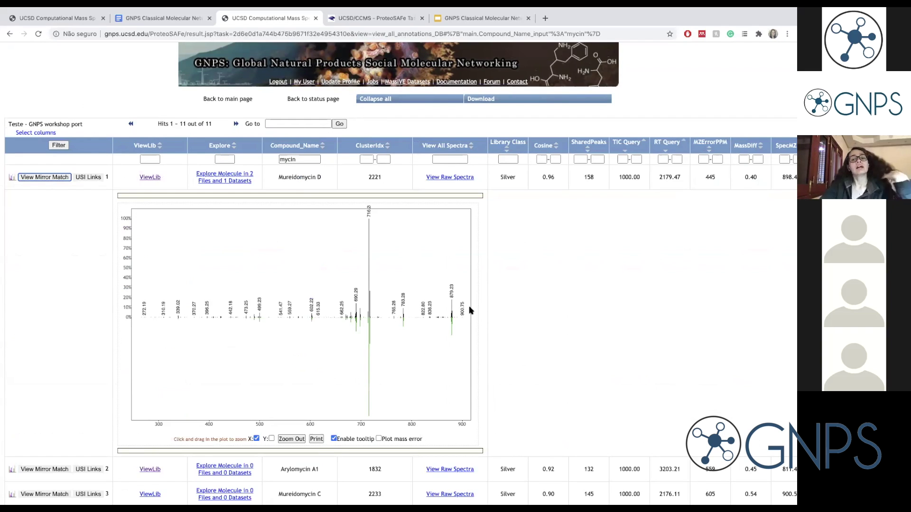
{"action": "scroll", "coordinate": [470, 311], "scroll_direction": "up", "scroll_amount": 5}
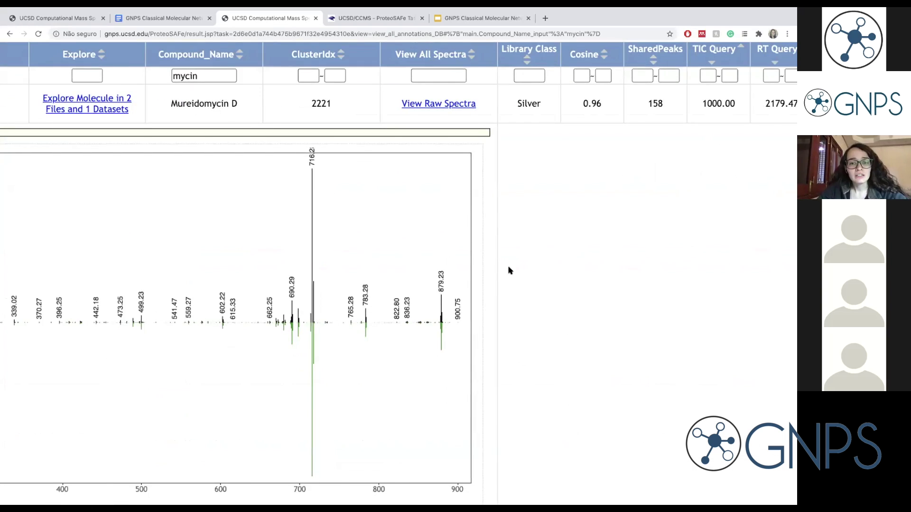
{"action": "left_click_drag", "start_coordinate": [388, 321], "coordinate": [464, 324]}
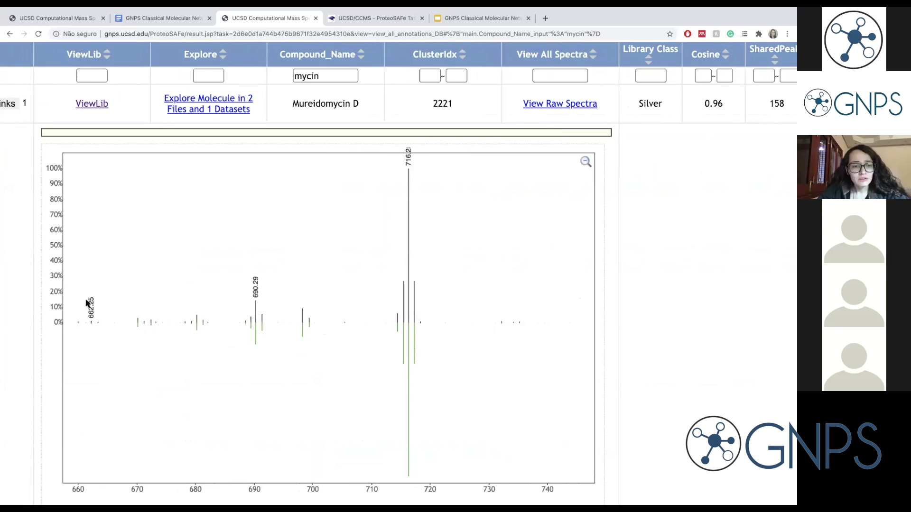
{"action": "left_click", "coordinate": [586, 163]}
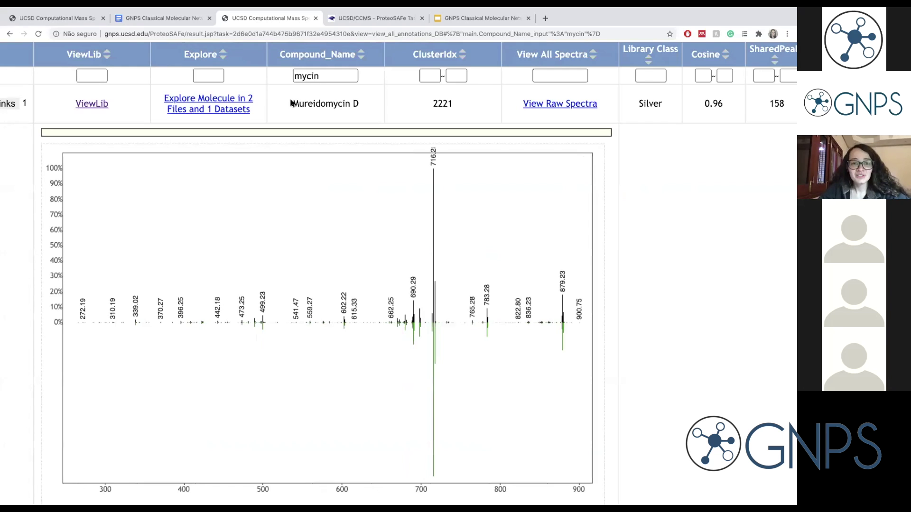
{"action": "left_click_drag", "start_coordinate": [291, 104], "coordinate": [368, 100]}
{"action": "scroll", "coordinate": [366, 103], "scroll_direction": "up", "scroll_amount": 1}
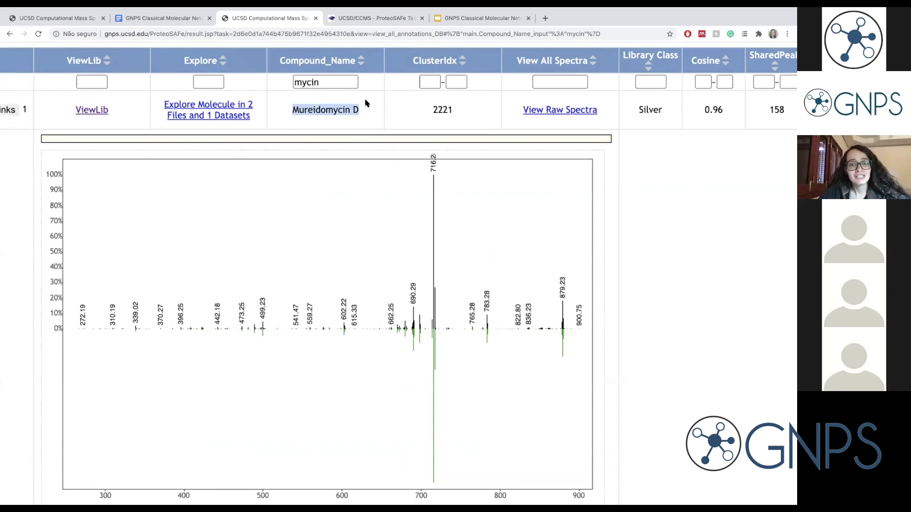
Step: Inspect the Arylomycin A1 mirror match, enlarging the plot to about m/z 755 to 810 and restoring its full range
{"action": "scroll", "coordinate": [497, 234], "scroll_direction": "down", "scroll_amount": 7}
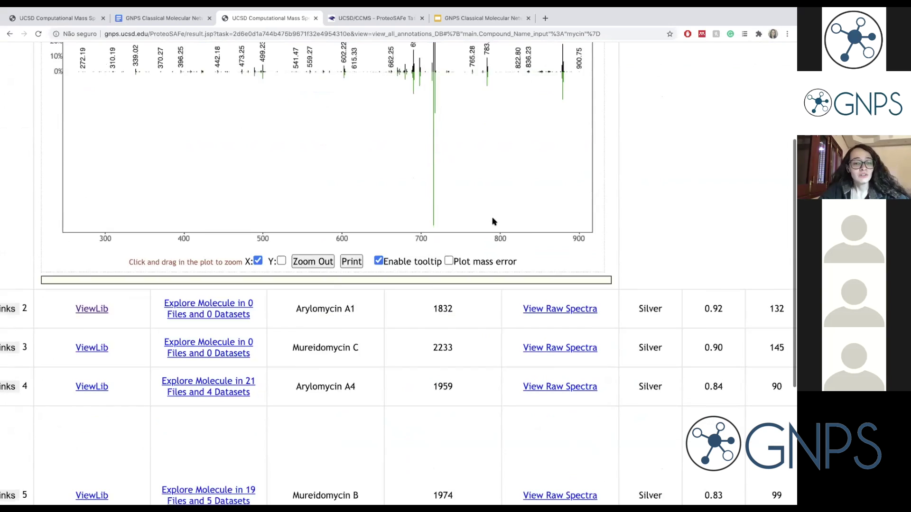
{"action": "scroll", "coordinate": [492, 221], "scroll_direction": "left", "scroll_amount": 5}
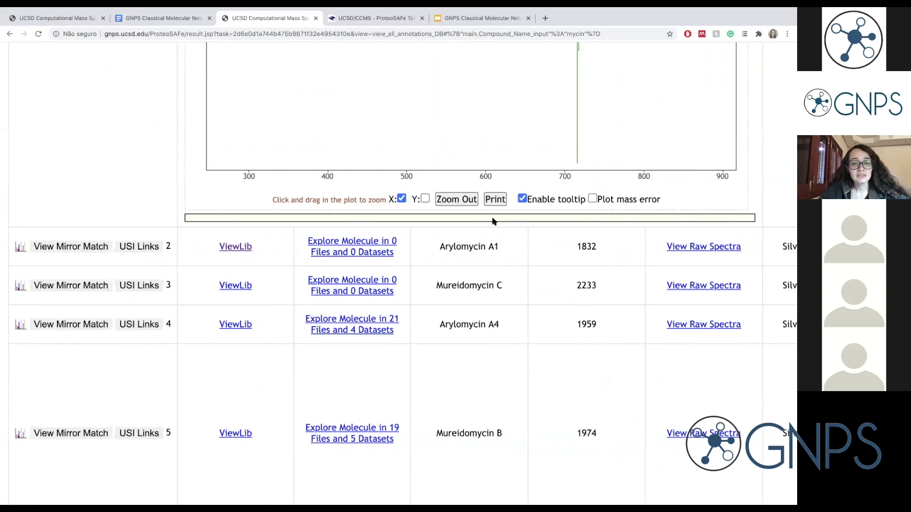
{"action": "left_click", "coordinate": [61, 248]}
{"action": "scroll", "coordinate": [547, 238], "scroll_direction": "down", "scroll_amount": 3}
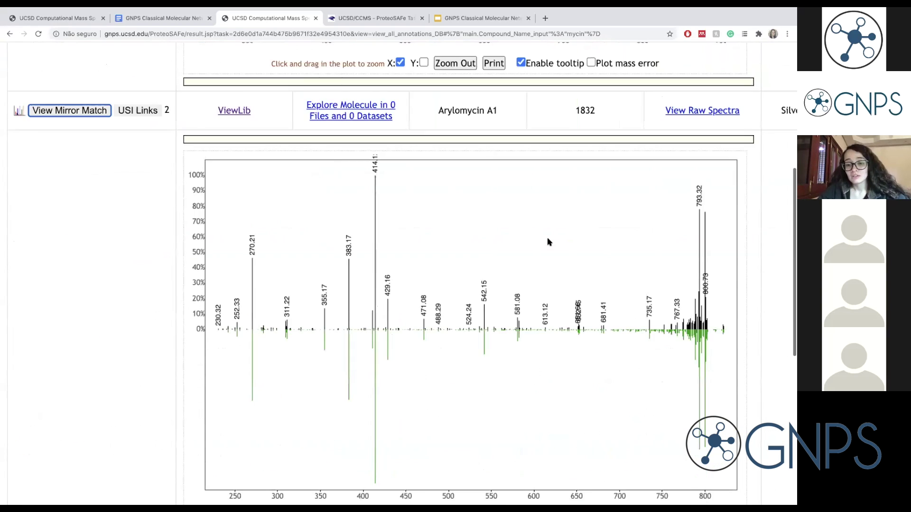
{"action": "scroll", "coordinate": [631, 224], "scroll_direction": "down", "scroll_amount": 1}
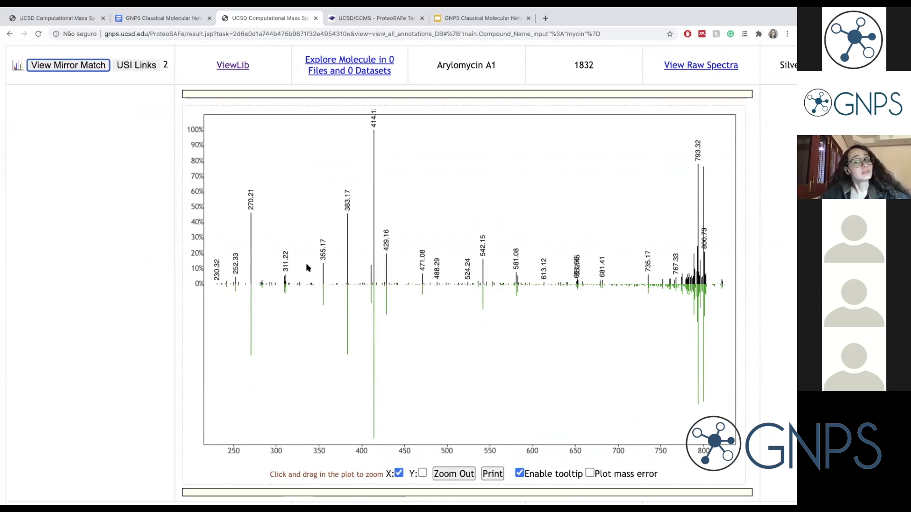
{"action": "left_click_drag", "start_coordinate": [713, 285], "coordinate": [667, 286]}
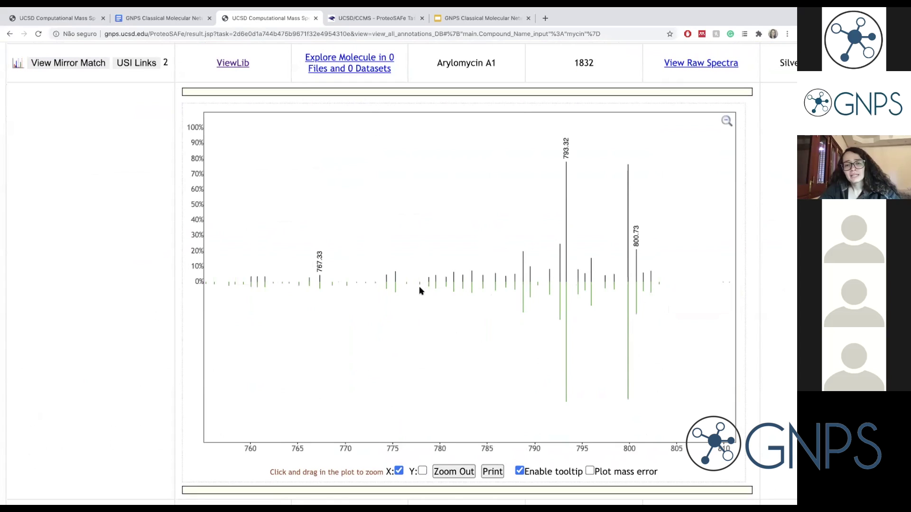
{"action": "left_click", "coordinate": [726, 120]}
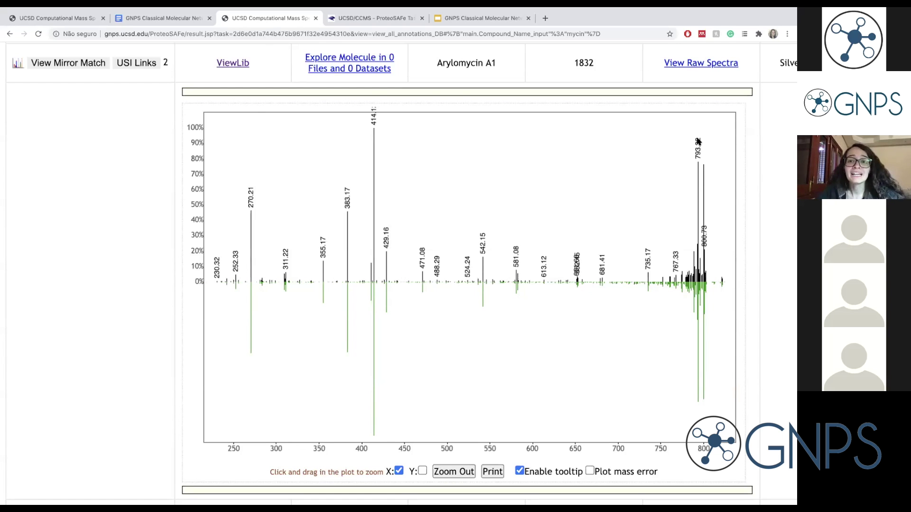
Step: Collapse the Mureidomycin D mirror match and highlight Arylomycin A1's ClusterIdx value, glancing at the neighbouring desktop before returning to the hits
{"action": "key", "text": "super+minus"}
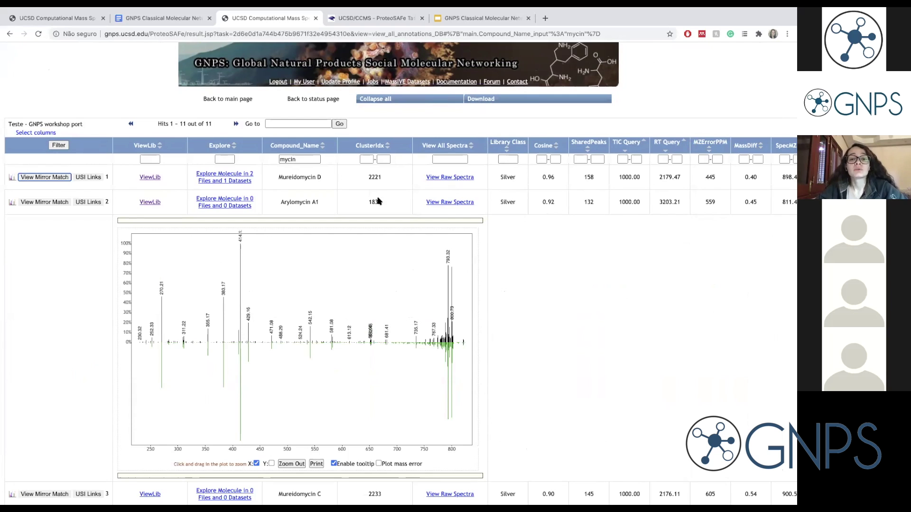
{"action": "left_click_drag", "start_coordinate": [381, 202], "coordinate": [368, 202]}
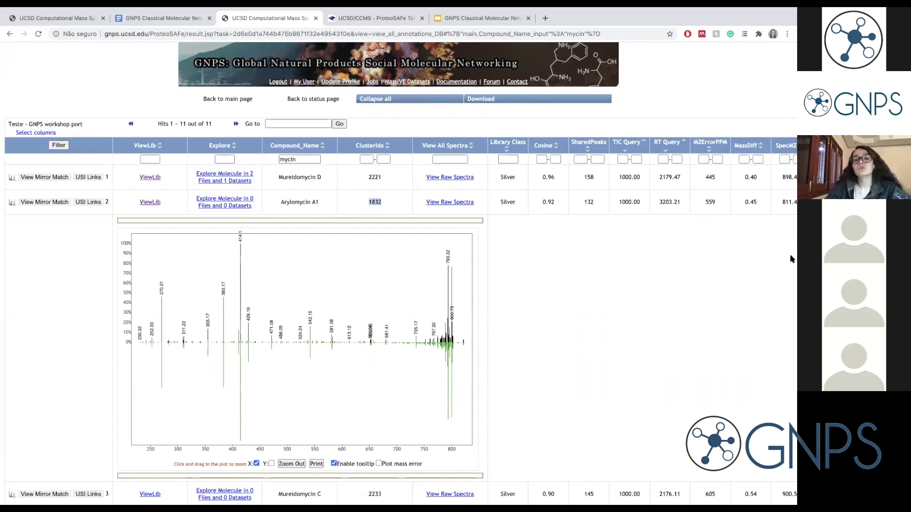
{"action": "key", "text": "ctrl+Right"}
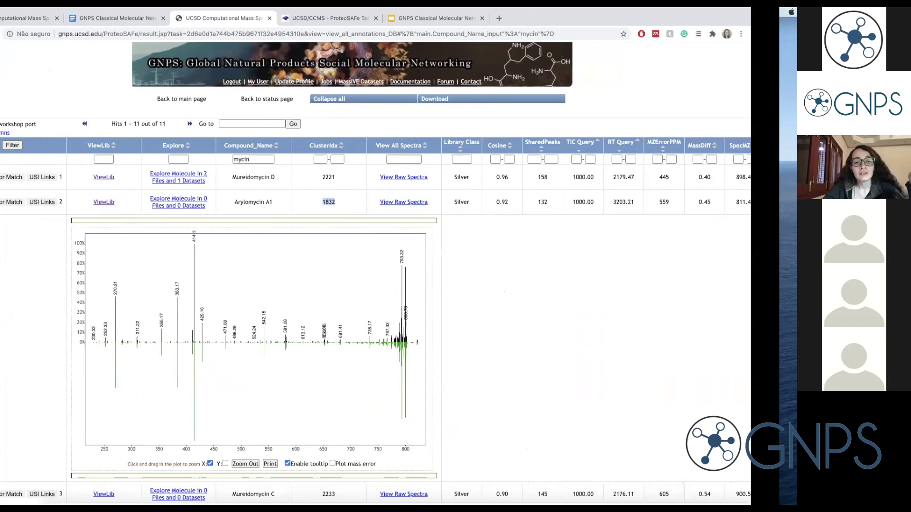
{"action": "key", "text": "ctrl+Right"}
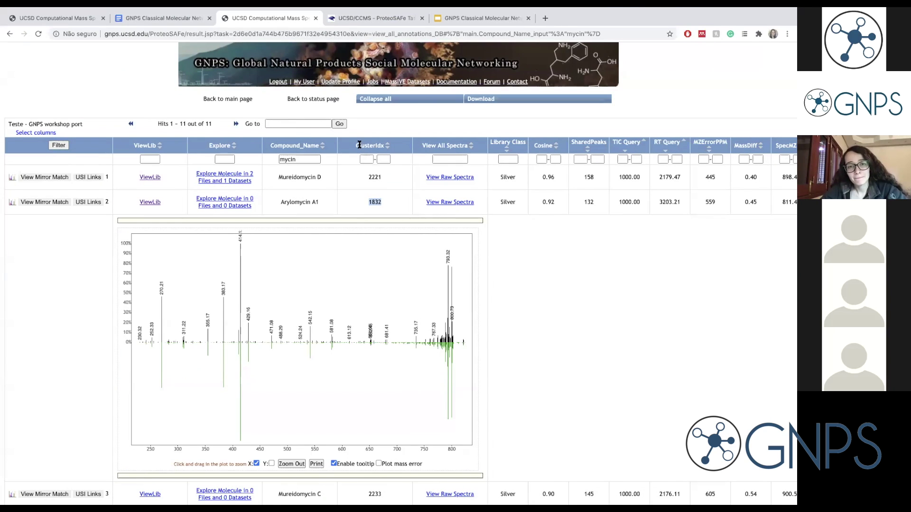
{"action": "scroll", "coordinate": [359, 144], "scroll_direction": "down", "scroll_amount": 1}
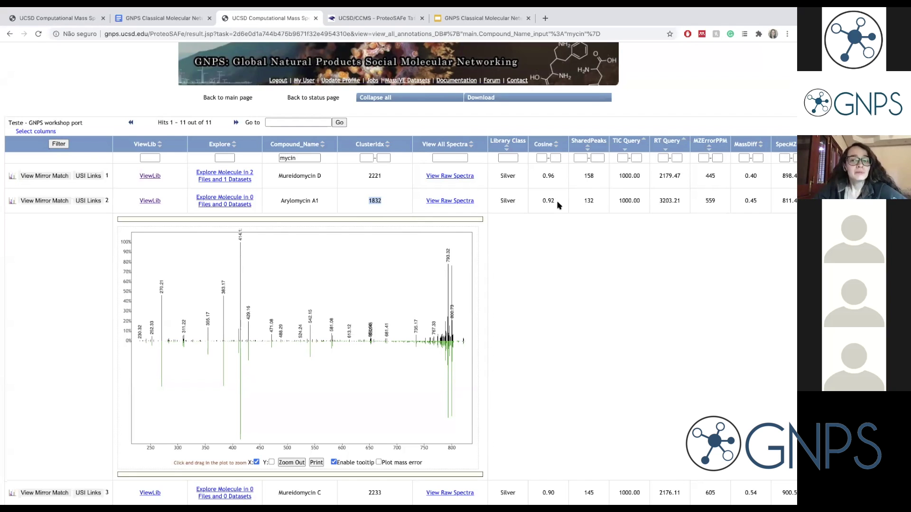
Step: Compare the Cosine scores of the filtered "mycin" hits, from Mureidomycin D down to Napsamycin C
{"action": "scroll", "coordinate": [558, 204], "scroll_direction": "up", "scroll_amount": 3}
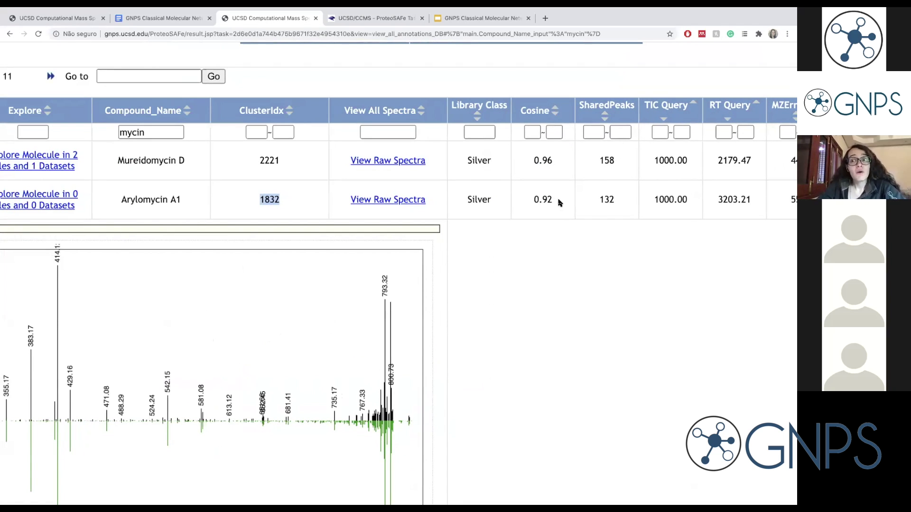
{"action": "scroll", "coordinate": [560, 135], "scroll_direction": "down", "scroll_amount": 1}
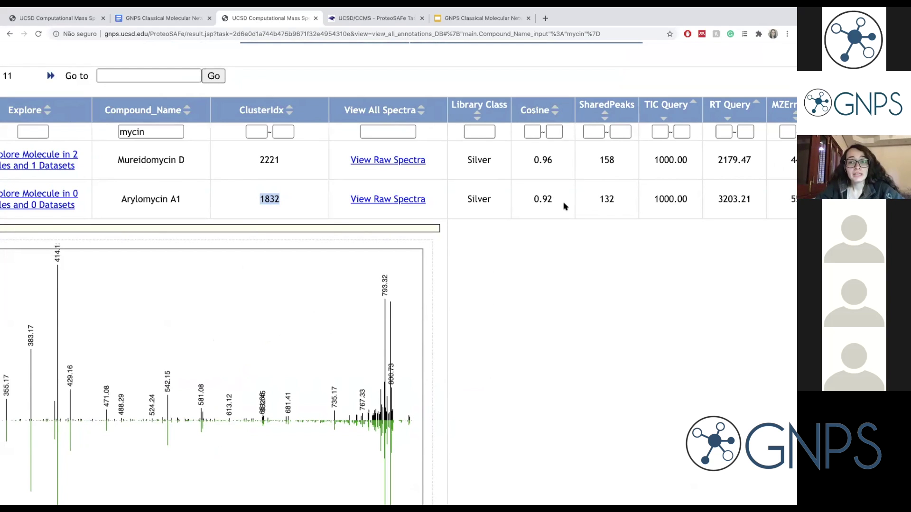
{"action": "scroll", "coordinate": [565, 205], "scroll_direction": "down", "scroll_amount": 10}
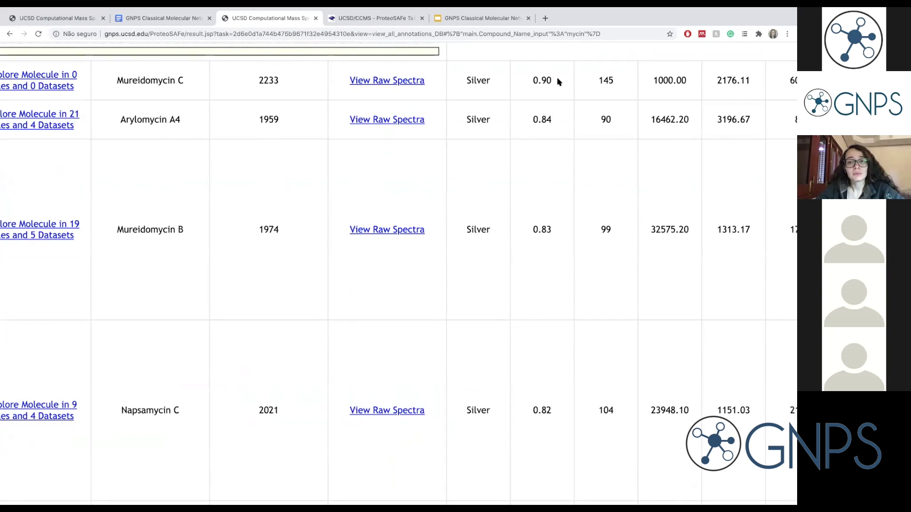
{"action": "scroll", "coordinate": [558, 81], "scroll_direction": "up", "scroll_amount": 10}
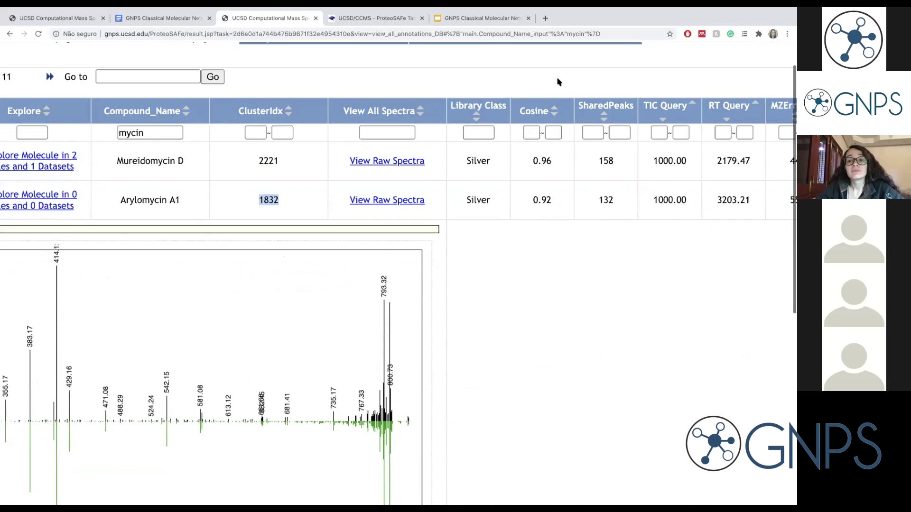
{"action": "scroll", "coordinate": [558, 82], "scroll_direction": "up", "scroll_amount": 2}
Step: Highlight Arylomycin A1's RT Query value, followed by its MZErrorPPM value
{"action": "scroll", "coordinate": [520, 167], "scroll_direction": "right", "scroll_amount": 2}
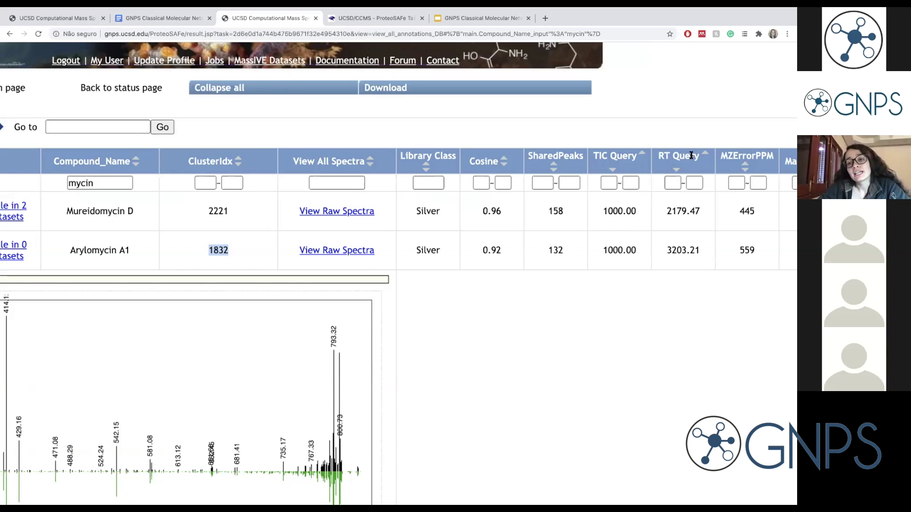
{"action": "scroll", "coordinate": [687, 213], "scroll_direction": "down", "scroll_amount": 1}
{"action": "scroll", "coordinate": [692, 218], "scroll_direction": "right", "scroll_amount": 5}
{"action": "left_click_drag", "start_coordinate": [444, 222], "coordinate": [470, 223]}
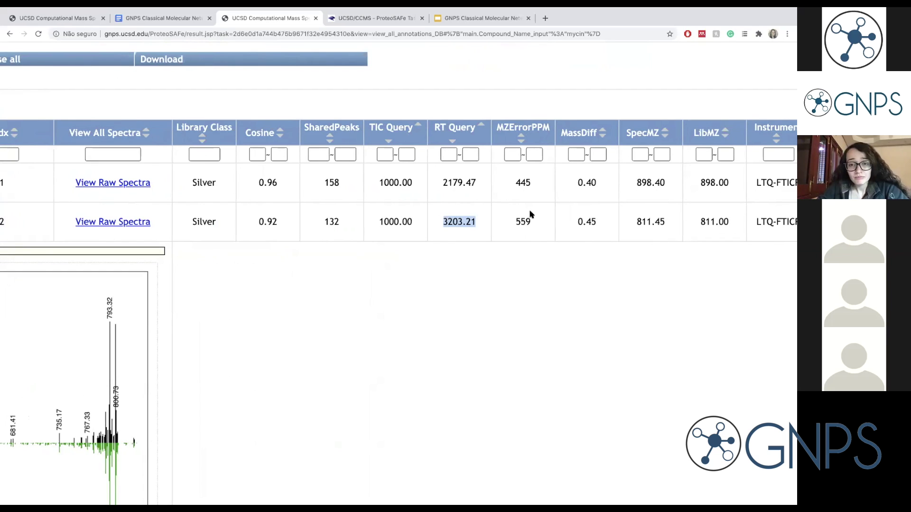
{"action": "scroll", "coordinate": [531, 214], "scroll_direction": "right", "scroll_amount": 3}
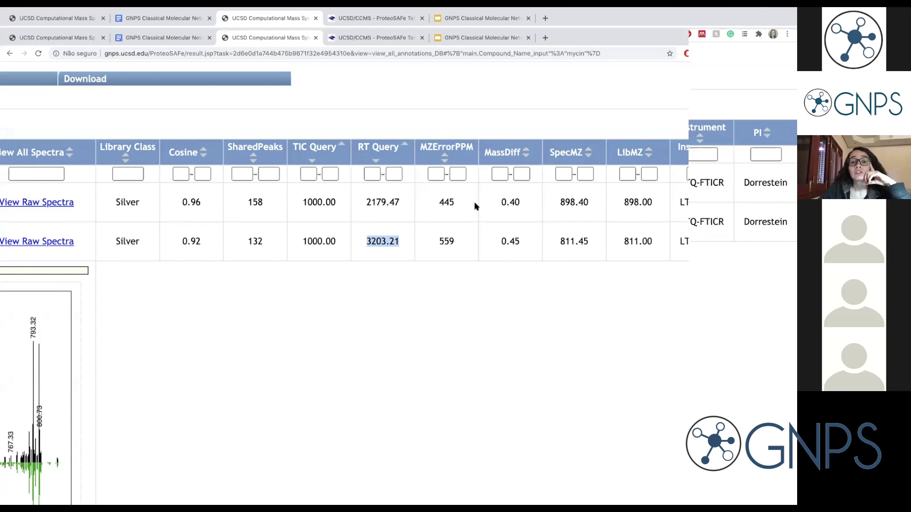
{"action": "double_click", "coordinate": [437, 223]}
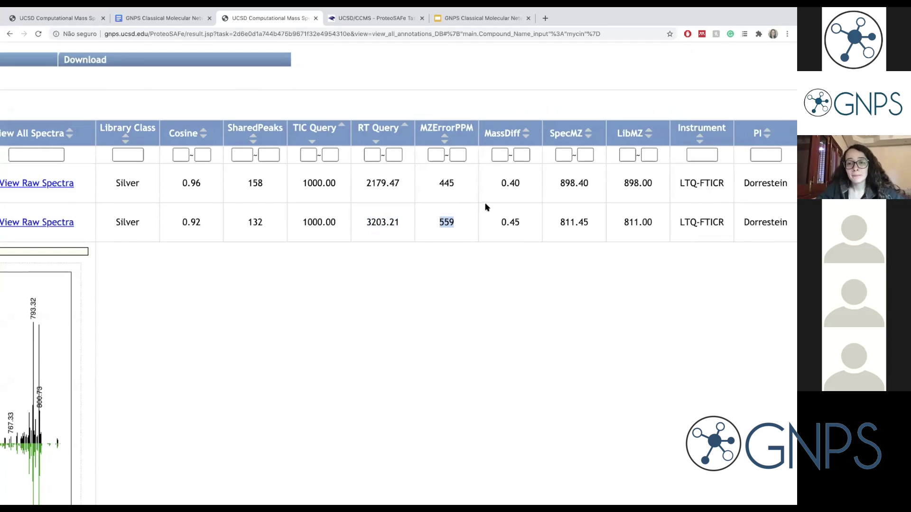
Step: Highlight the Instrument entry of the Arylomycin A1 hit and highlight its MZErrorPPM value again
{"action": "scroll", "coordinate": [484, 206], "scroll_direction": "right", "scroll_amount": 5}
{"action": "scroll", "coordinate": [478, 229], "scroll_direction": "right", "scroll_amount": 2}
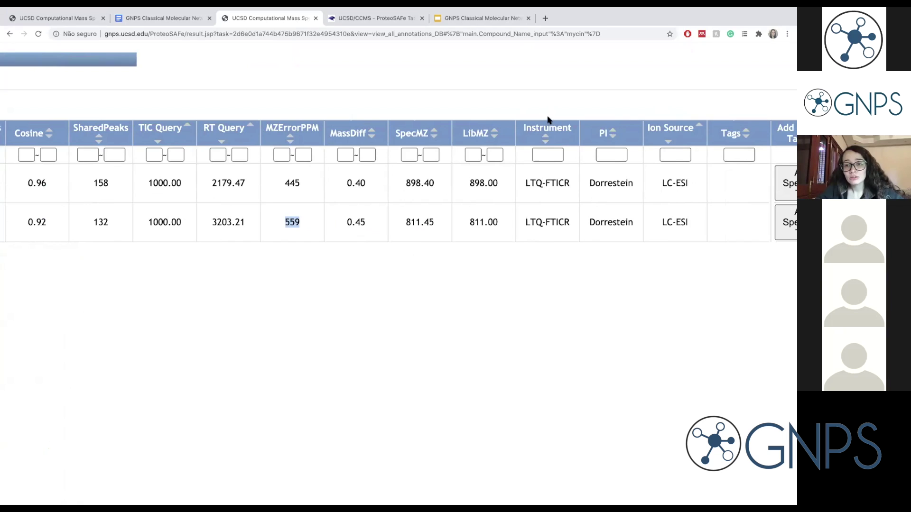
{"action": "left_click_drag", "start_coordinate": [525, 222], "coordinate": [573, 224]}
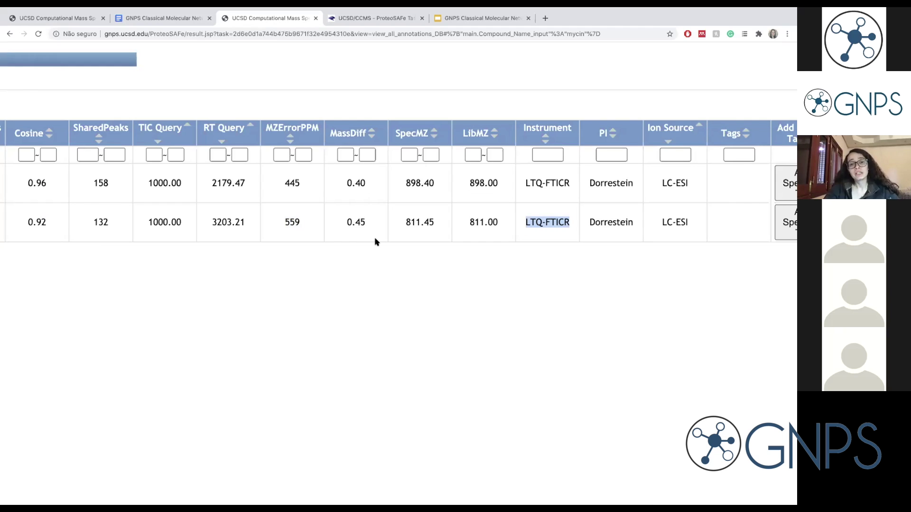
{"action": "double_click", "coordinate": [289, 222]}
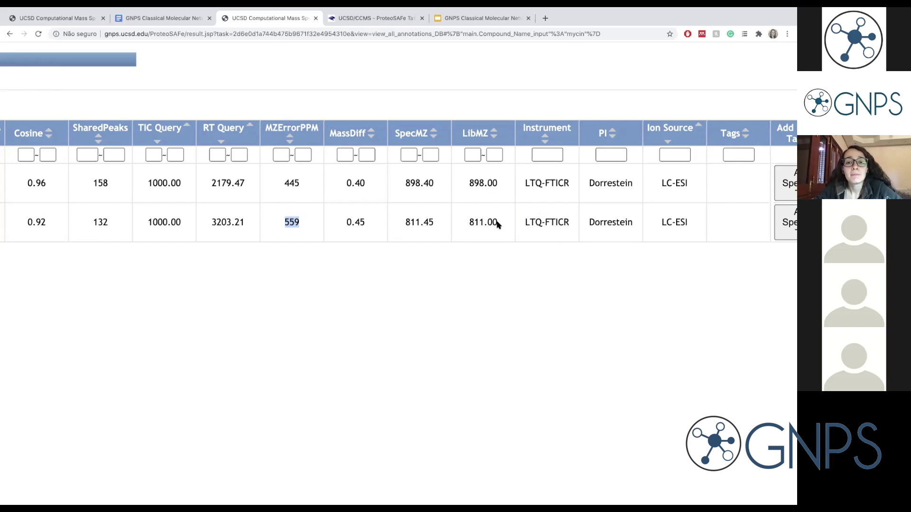
Step: Highlight Arylomycin A1's SpecMZ, MassDiff, PI and Ion Source entries one after another
{"action": "left_click_drag", "start_coordinate": [499, 223], "coordinate": [398, 225]}
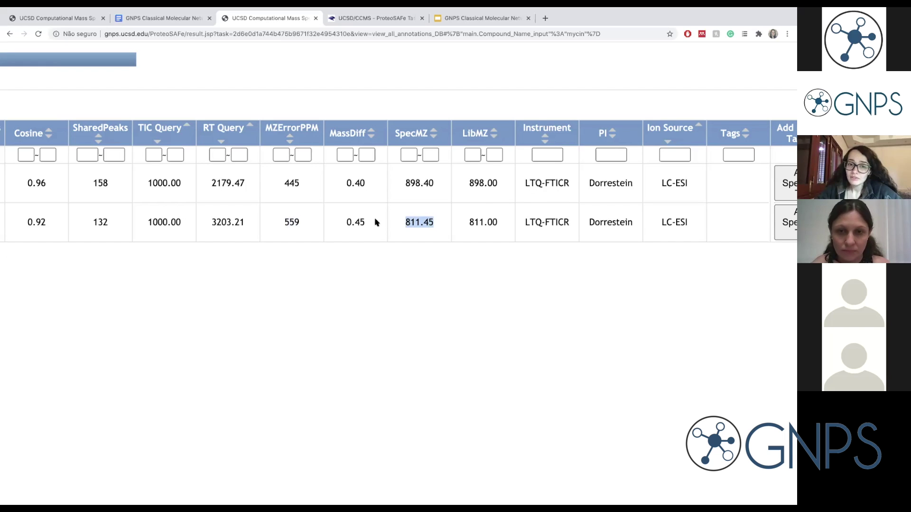
{"action": "left_click_drag", "start_coordinate": [369, 222], "coordinate": [331, 224]}
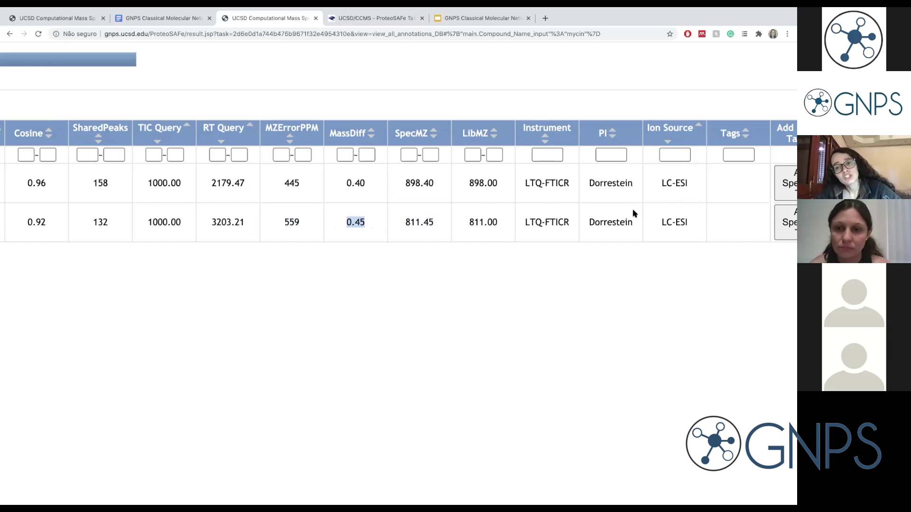
{"action": "left_click_drag", "start_coordinate": [636, 222], "coordinate": [588, 224]}
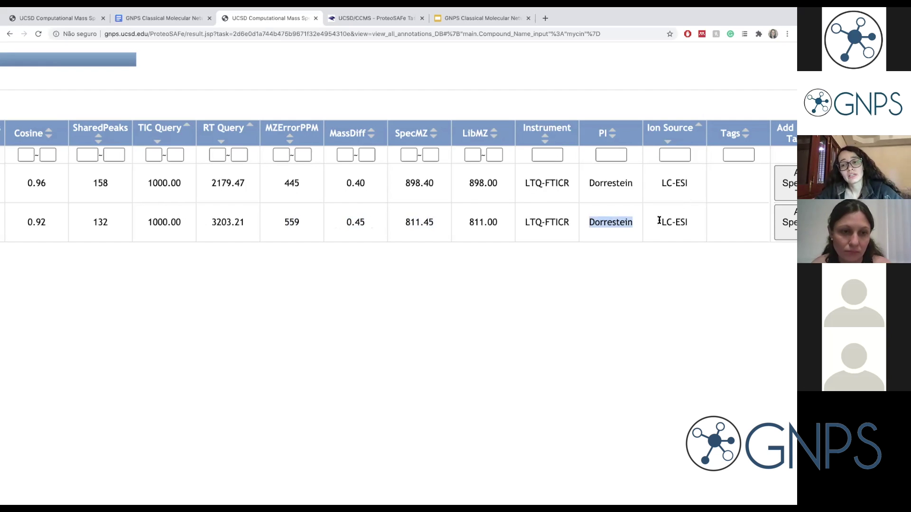
{"action": "left_click_drag", "start_coordinate": [690, 222], "coordinate": [657, 224]}
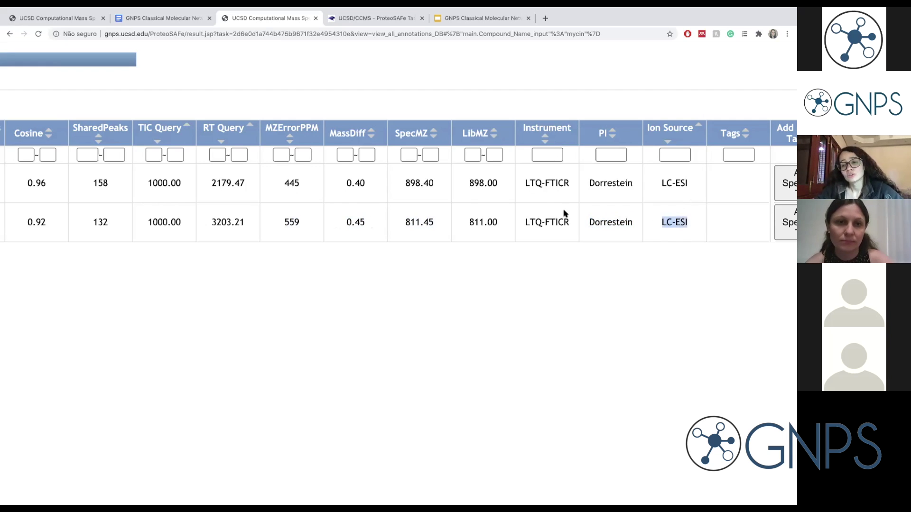
Step: Open Mureidomycin D's library spectrum, examine its plot and annotation details, and highlight the Charge value
{"action": "scroll", "coordinate": [441, 215], "scroll_direction": "left", "scroll_amount": 15}
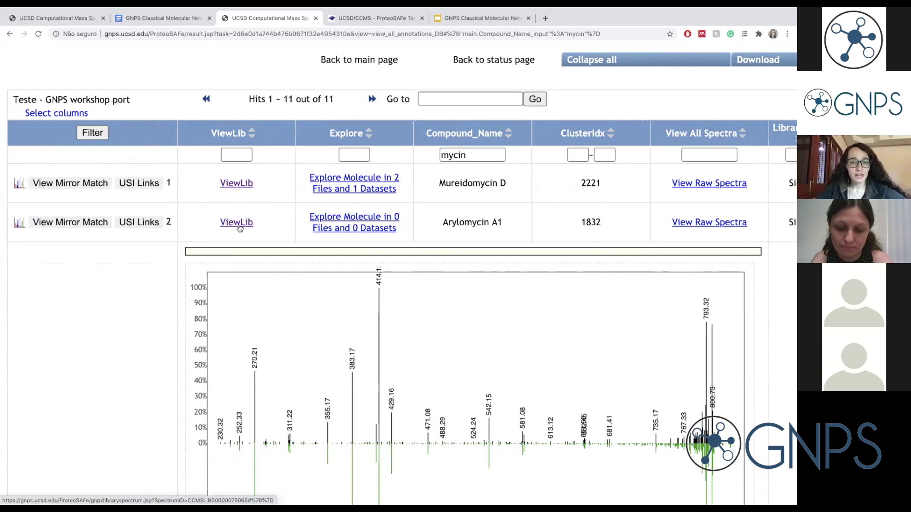
{"action": "scroll", "coordinate": [239, 229], "scroll_direction": "down", "scroll_amount": 1}
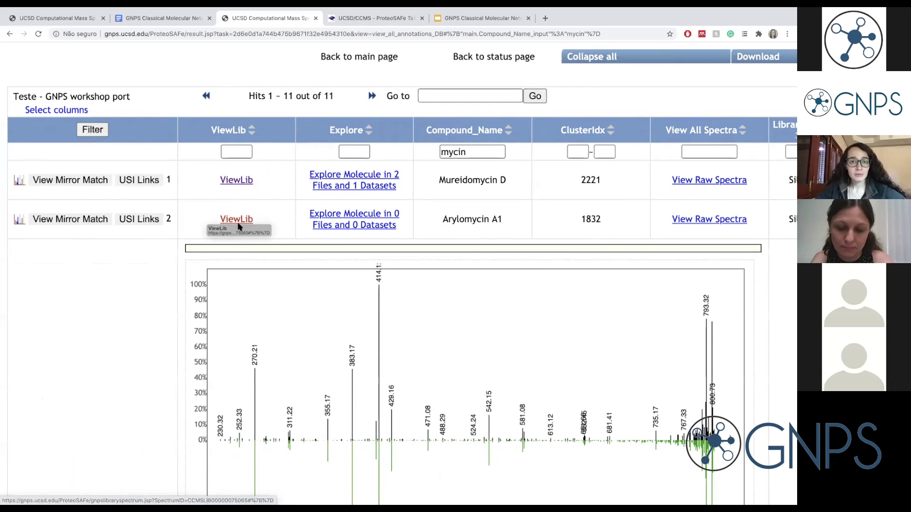
{"action": "left_click", "coordinate": [245, 180]}
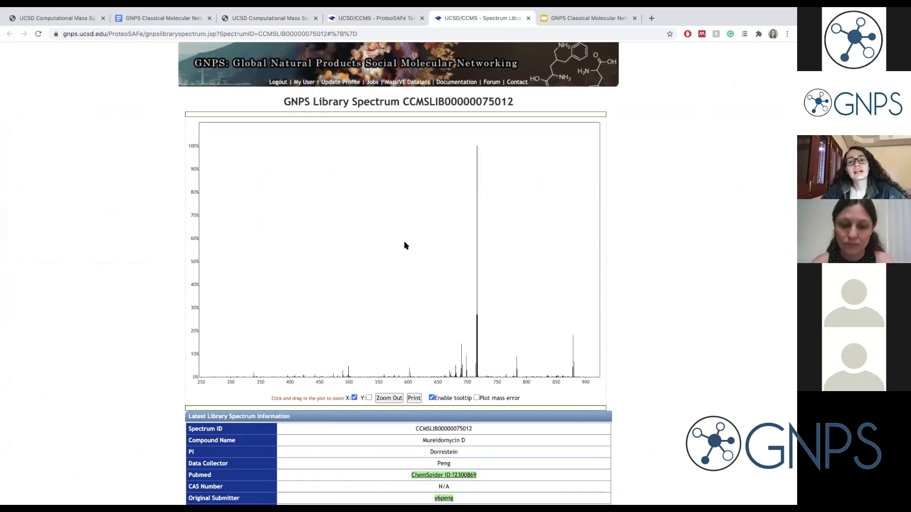
{"action": "scroll", "coordinate": [478, 223], "scroll_direction": "down", "scroll_amount": 5}
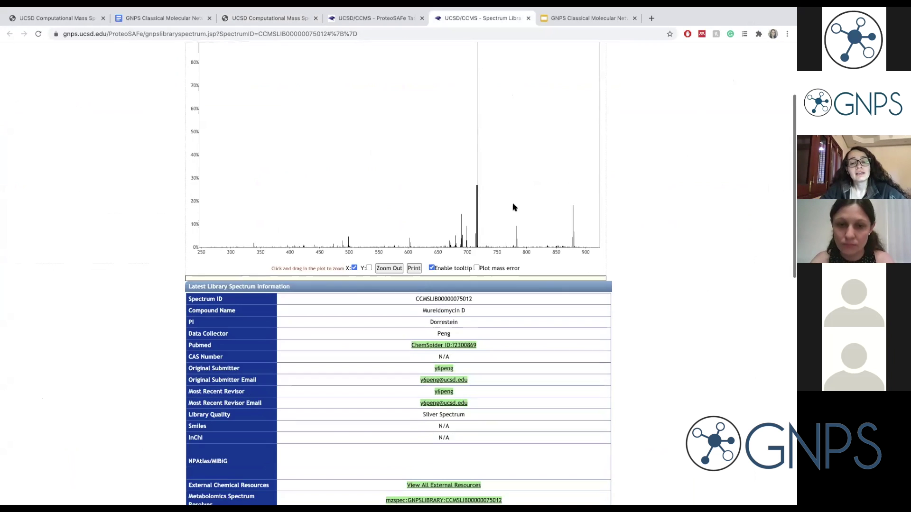
{"action": "scroll", "coordinate": [525, 206], "scroll_direction": "up", "scroll_amount": 3}
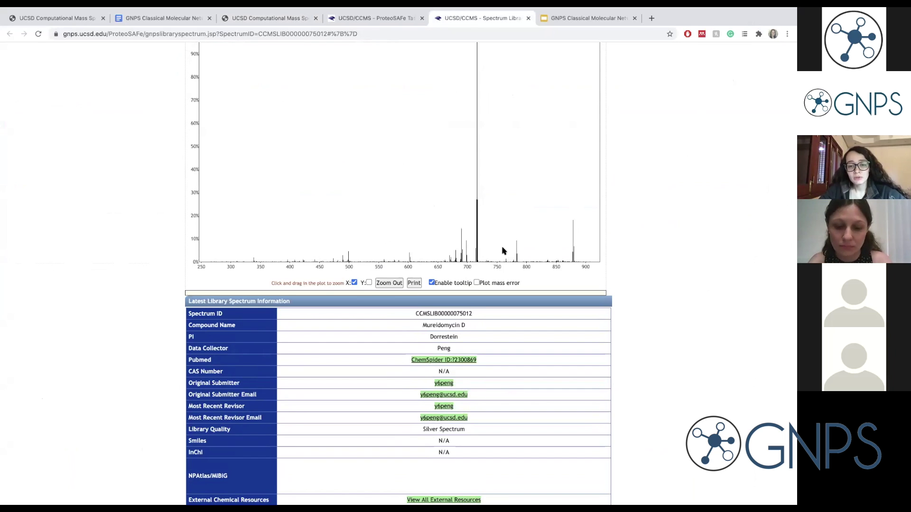
{"action": "scroll", "coordinate": [502, 250], "scroll_direction": "down", "scroll_amount": 2}
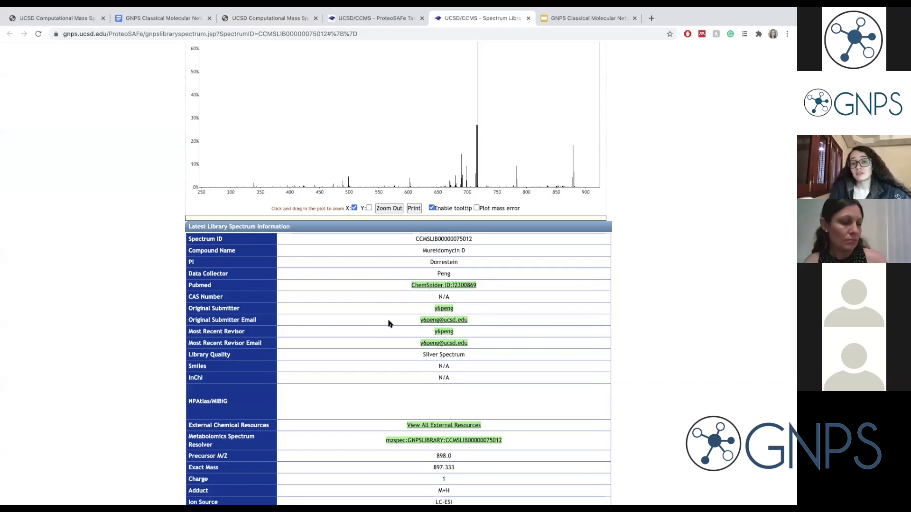
{"action": "scroll", "coordinate": [398, 319], "scroll_direction": "down", "scroll_amount": 5}
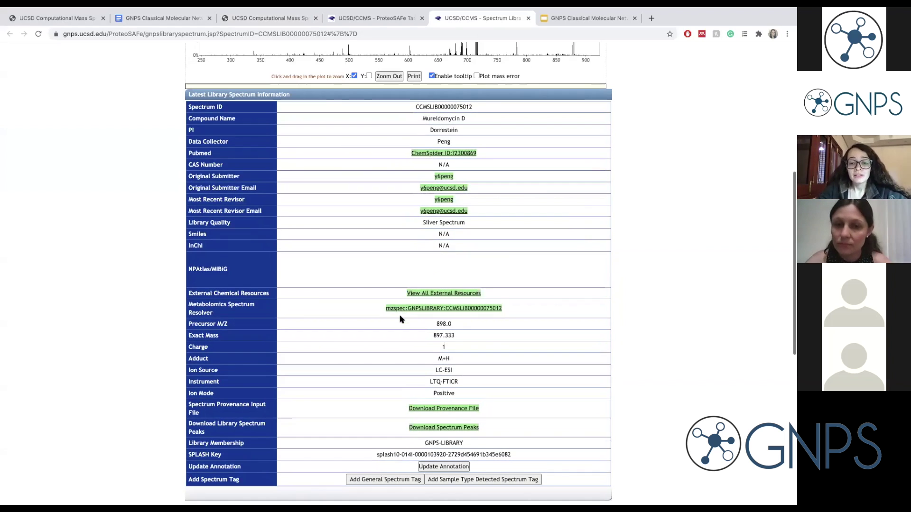
{"action": "left_click_drag", "start_coordinate": [455, 359], "coordinate": [435, 350]}
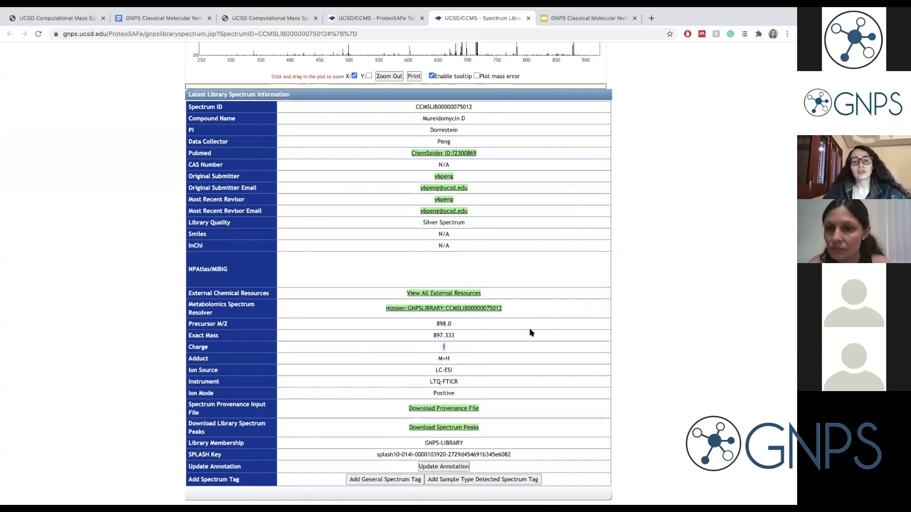
Step: Return to the "mycin" library hits, reduce the page magnification and go back to the job's status page
{"action": "left_click", "coordinate": [385, 19]}
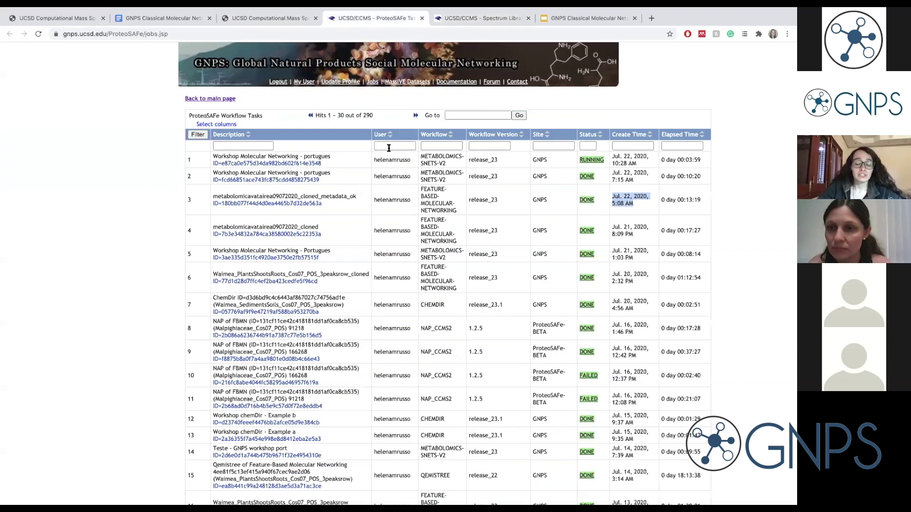
{"action": "left_click", "coordinate": [266, 19]}
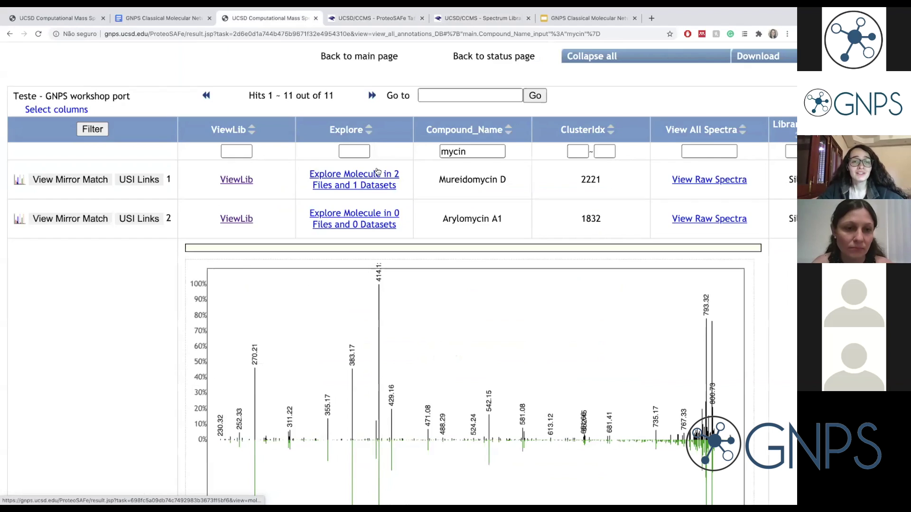
{"action": "key", "text": "ctrl+minus"}
{"action": "key", "text": "ctrl+minus"}
{"action": "key", "text": "ctrl+minus"}
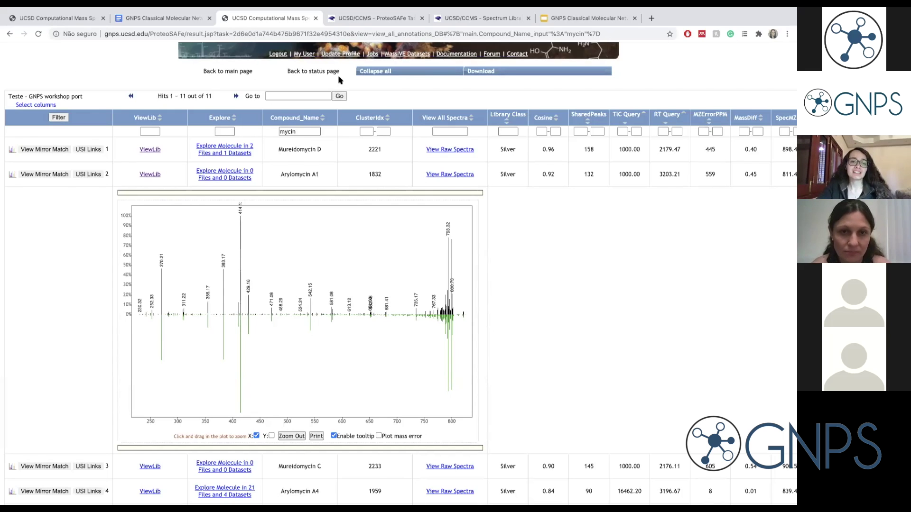
{"action": "left_click", "coordinate": [326, 71]}
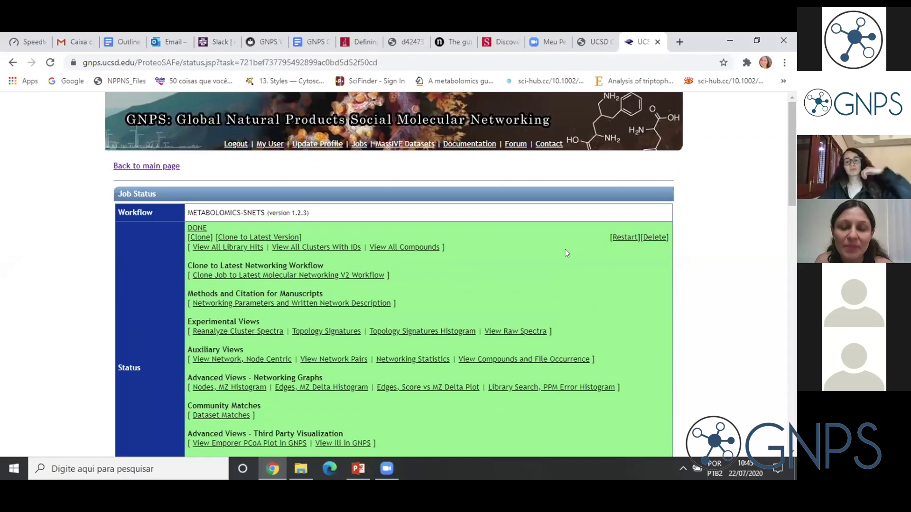
Step: Open the list of all compounds for the METABOLOMICS-SNETS version 1.2.3 job and return to its status page
{"action": "scroll", "coordinate": [565, 253], "scroll_direction": "down", "scroll_amount": 2}
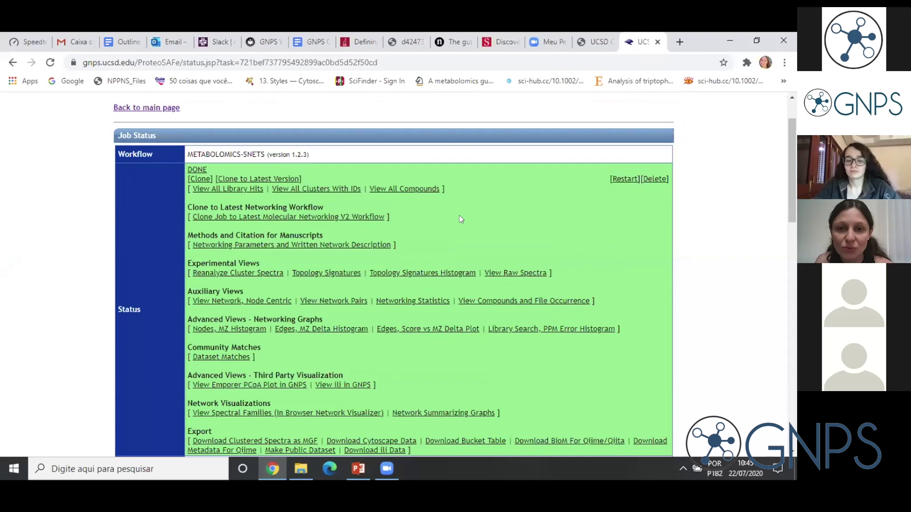
{"action": "scroll", "coordinate": [459, 216], "scroll_direction": "up", "scroll_amount": 2}
{"action": "scroll", "coordinate": [459, 219], "scroll_direction": "down", "scroll_amount": 2}
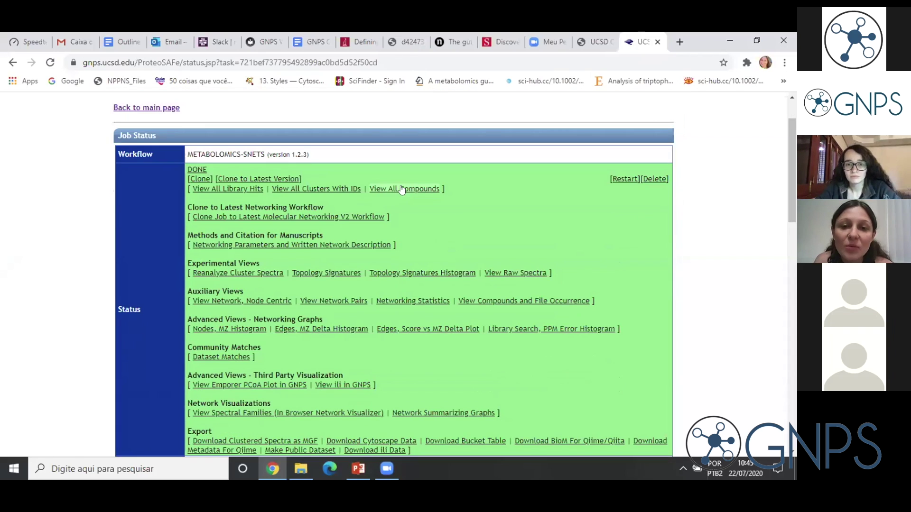
{"action": "left_click", "coordinate": [416, 190]}
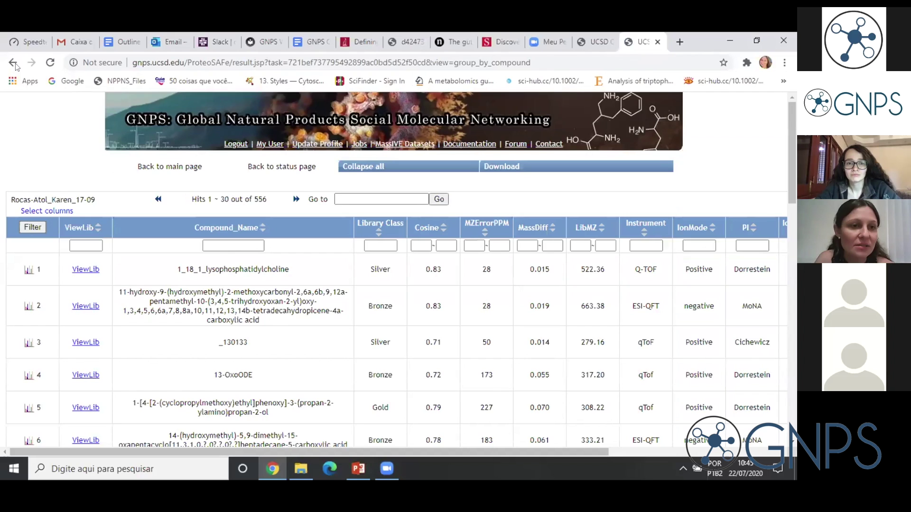
{"action": "left_click", "coordinate": [13, 63]}
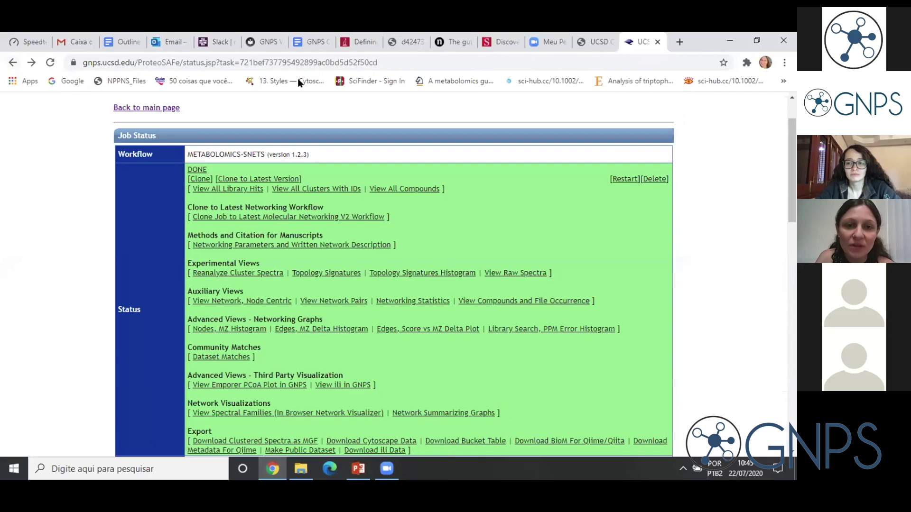
Step: Open the view of all clusters with IDs and examine its columns across to LibraryID, Hits and the file listings
{"action": "left_click", "coordinate": [314, 189]}
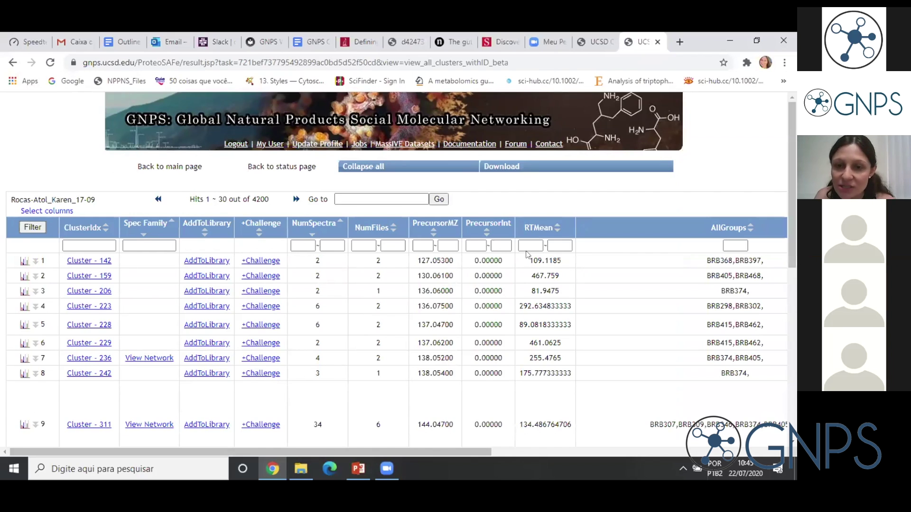
{"action": "scroll", "coordinate": [527, 259], "scroll_direction": "down", "scroll_amount": 1}
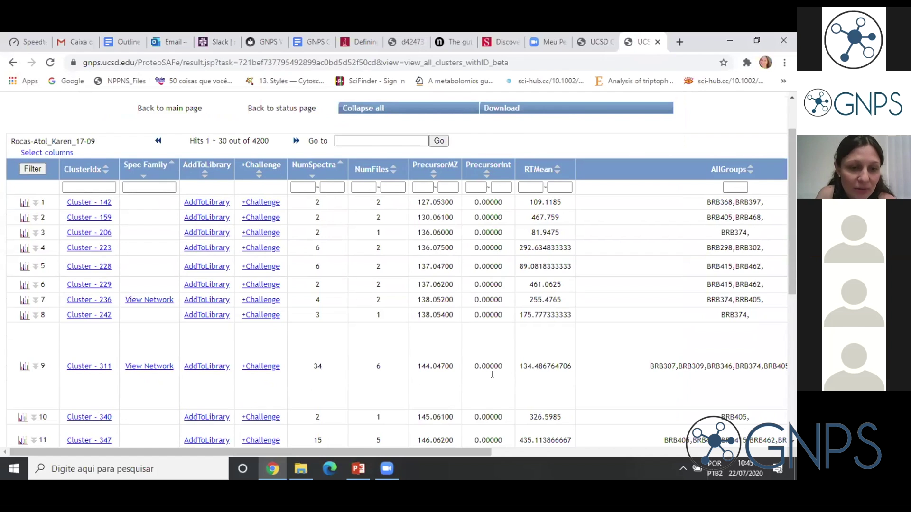
{"action": "scroll", "coordinate": [492, 374], "scroll_direction": "down", "scroll_amount": 1}
{"action": "left_click_drag", "start_coordinate": [130, 453], "coordinate": [313, 461]}
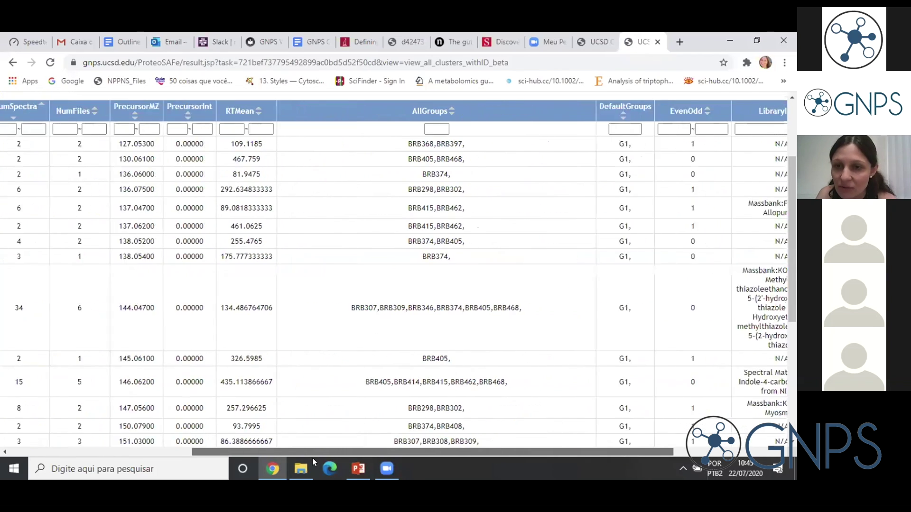
{"action": "scroll", "coordinate": [559, 368], "scroll_direction": "up", "scroll_amount": 2}
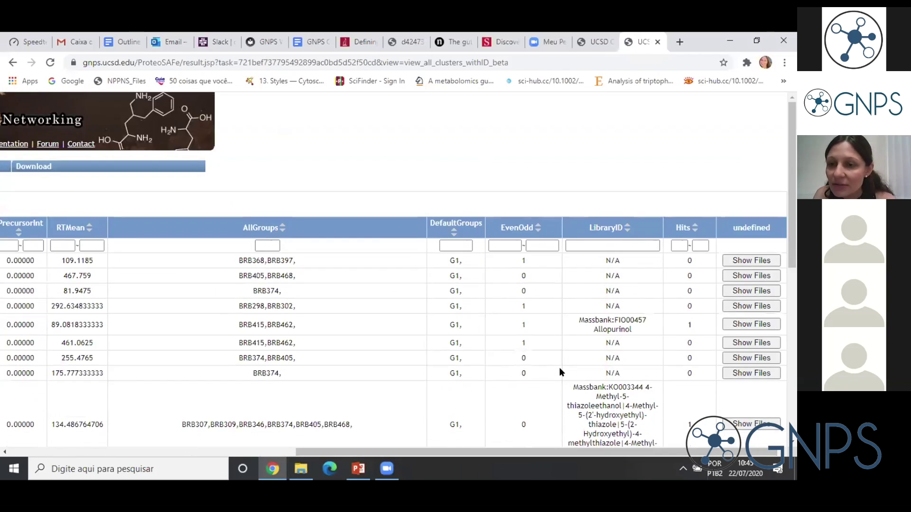
Step: Try filtering the cluster table by LibraryID "steno" and clear the filter text
{"action": "left_click", "coordinate": [606, 244]}
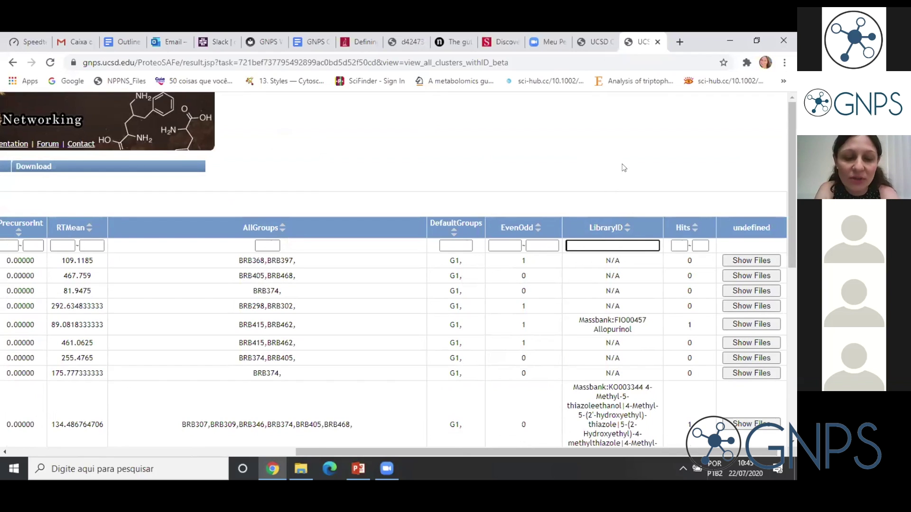
{"action": "type", "text": "teno"}
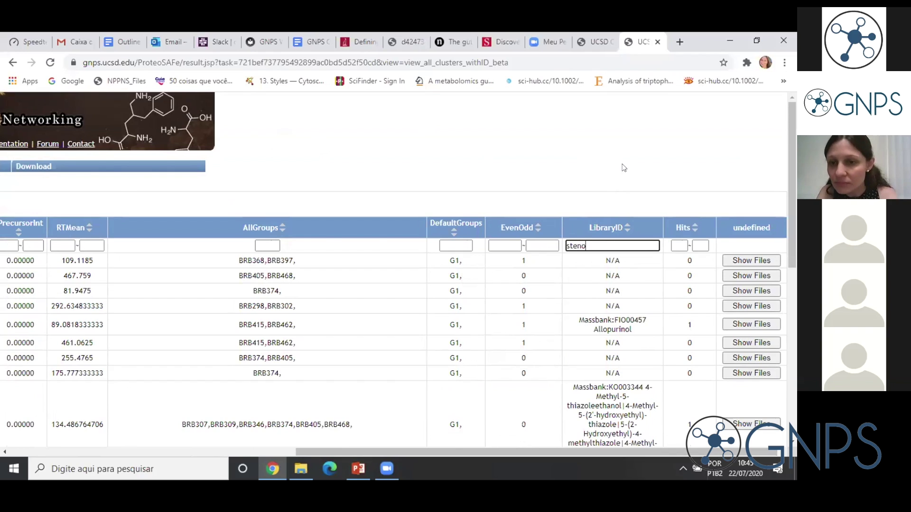
{"action": "key", "text": "Return"}
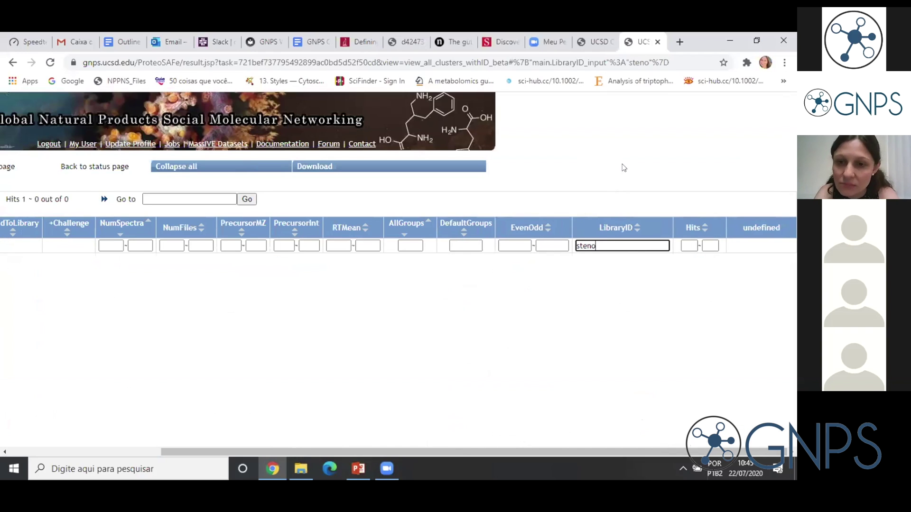
{"action": "key", "text": "BackSpace"}
{"action": "key", "text": "BackSpace"}
{"action": "key", "text": "BackSpace"}
{"action": "key", "text": "BackSpace"}
{"action": "key", "text": "BackSpace"}
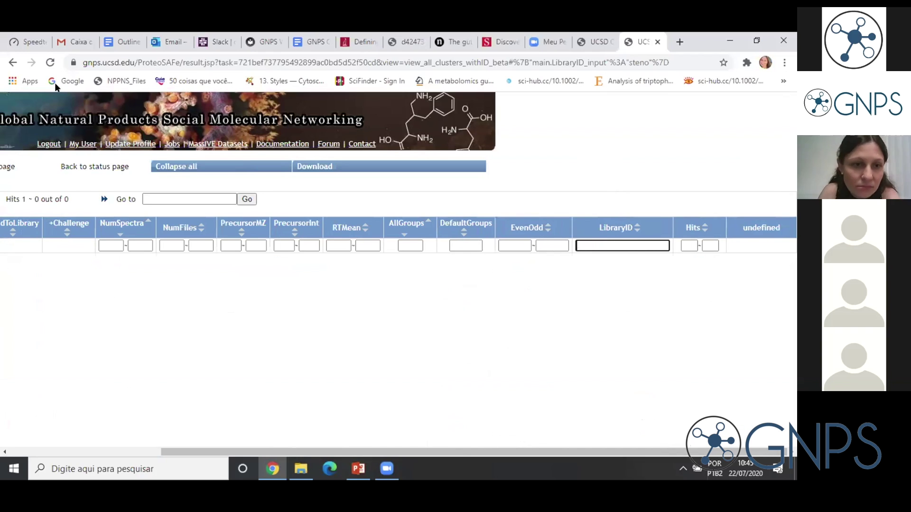
{"action": "left_click_drag", "start_coordinate": [223, 452], "coordinate": [57, 453]}
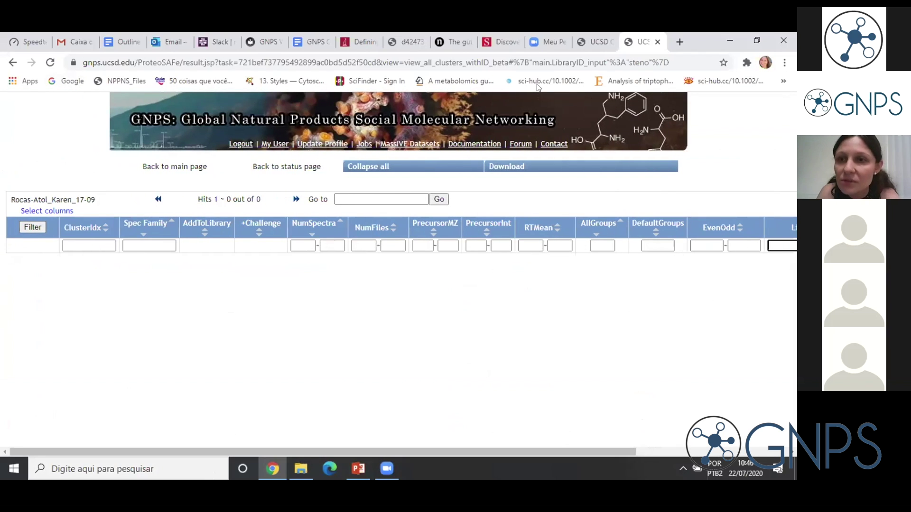
Step: Close the cluster results and open the finished example job from its link in the Portuguese workshop document
{"action": "key", "text": "ctrl+w"}
{"action": "left_click", "coordinate": [330, 41]}
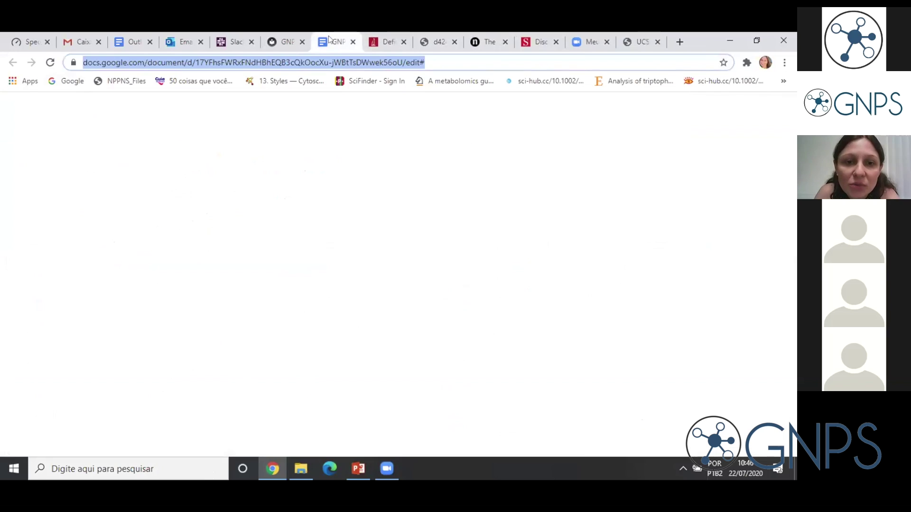
{"action": "scroll", "coordinate": [275, 271], "scroll_direction": "down", "scroll_amount": 7}
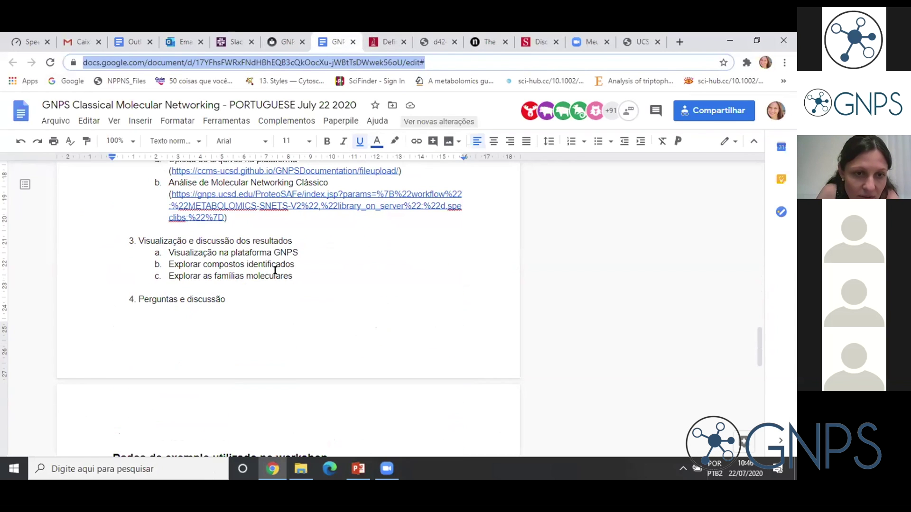
{"action": "scroll", "coordinate": [275, 270], "scroll_direction": "up", "scroll_amount": 10}
{"action": "scroll", "coordinate": [275, 270], "scroll_direction": "down", "scroll_amount": 8}
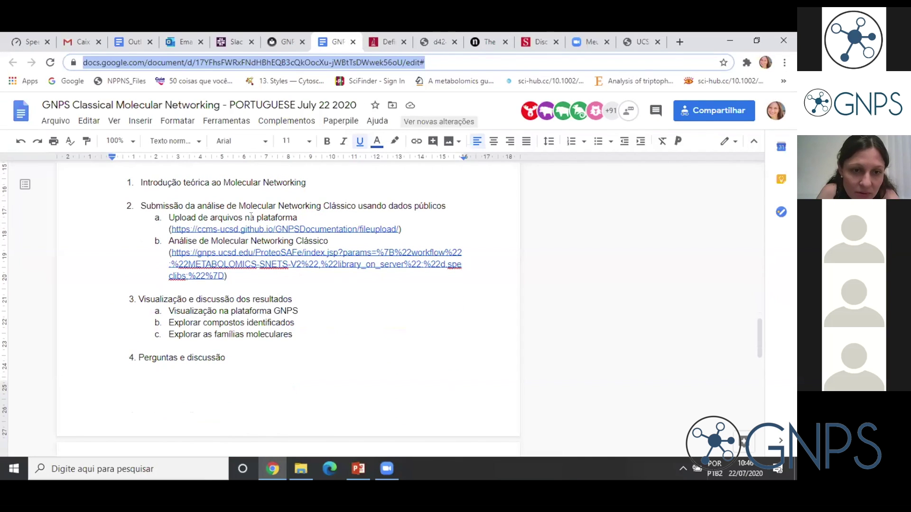
{"action": "scroll", "coordinate": [256, 253], "scroll_direction": "down", "scroll_amount": 5}
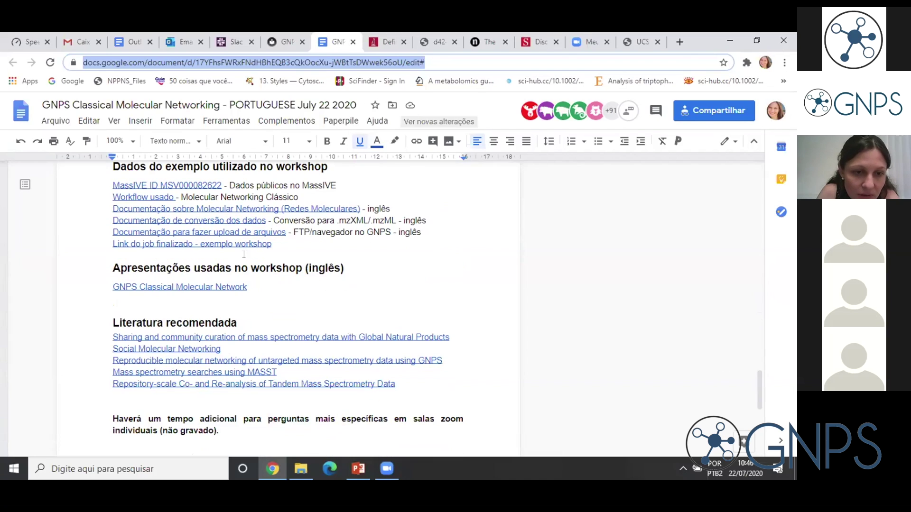
{"action": "left_click", "coordinate": [150, 244]}
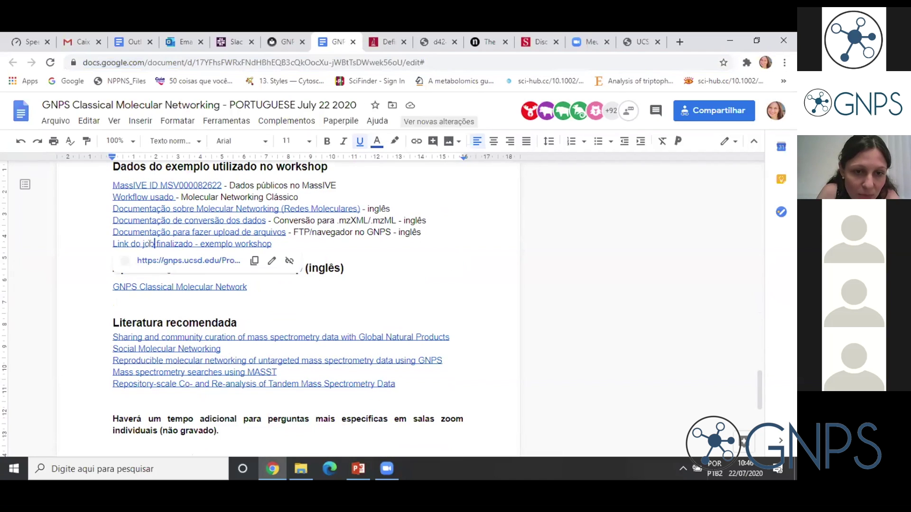
{"action": "left_click", "coordinate": [160, 260]}
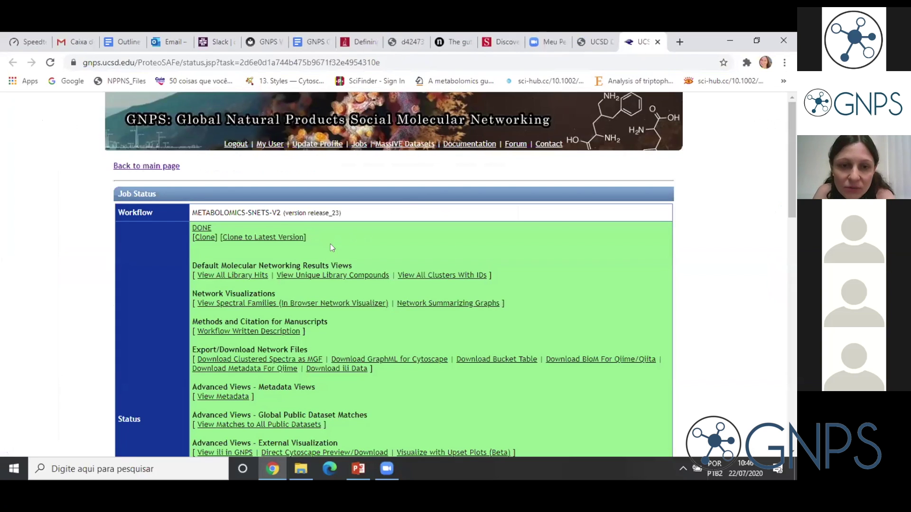
Step: Open the example job's view of all clusters with IDs and filter LibraryID by "steno"
{"action": "left_click", "coordinate": [446, 276]}
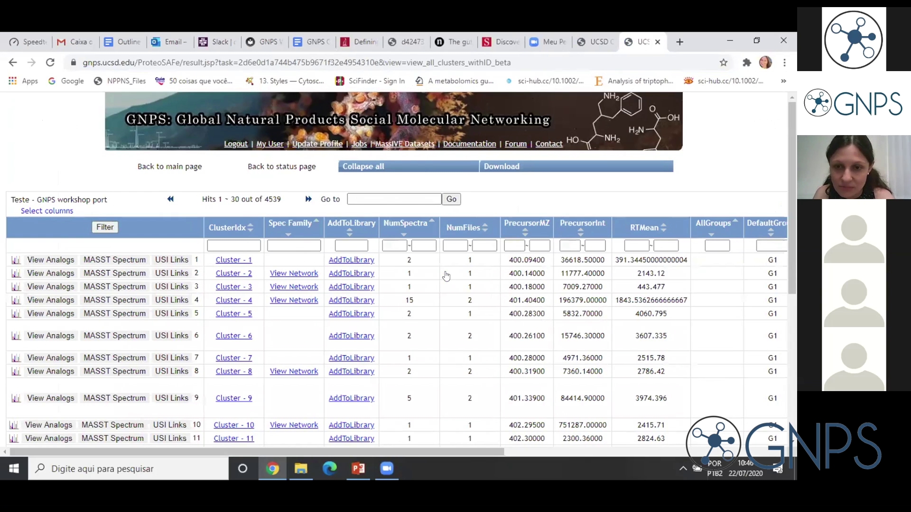
{"action": "left_click_drag", "start_coordinate": [522, 451], "coordinate": [787, 450]}
{"action": "left_click", "coordinate": [498, 245]}
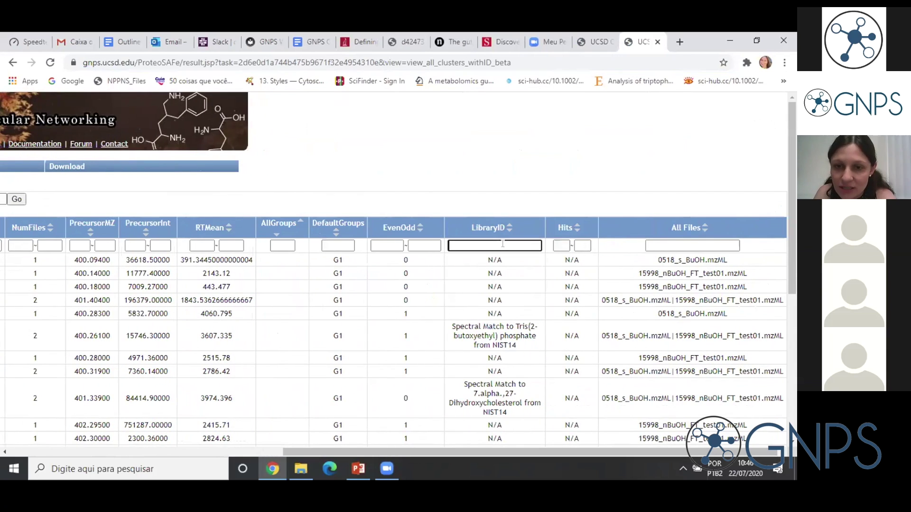
{"action": "type", "text": "steno"}
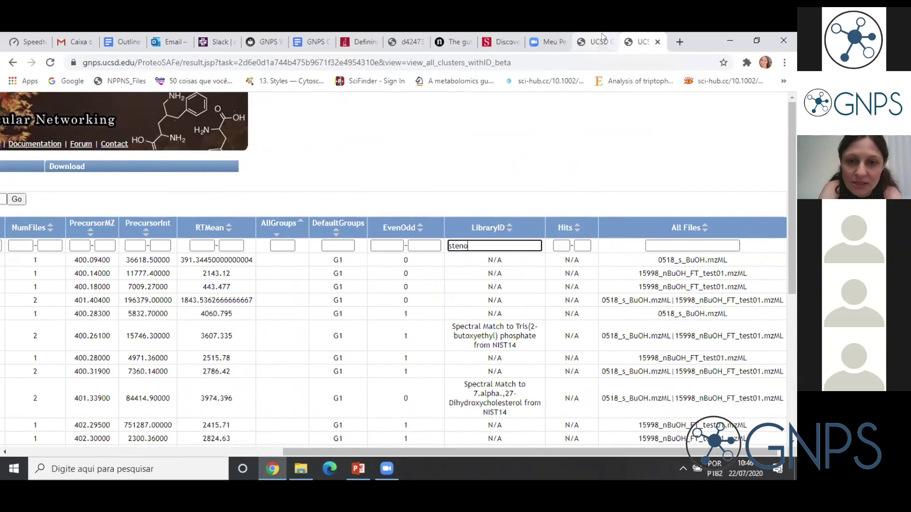
{"action": "key", "text": "Return"}
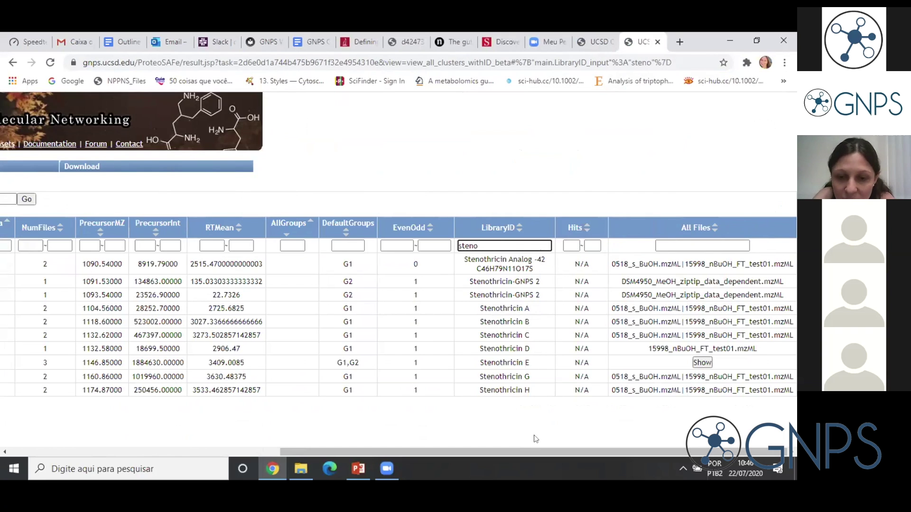
Step: Open the network of Cluster - 3007, the Stenothricin Analog -42, in a new tab and switch to it
{"action": "scroll", "coordinate": [534, 435], "scroll_direction": "left", "scroll_amount": 2}
{"action": "scroll", "coordinate": [534, 439], "scroll_direction": "left", "scroll_amount": 2}
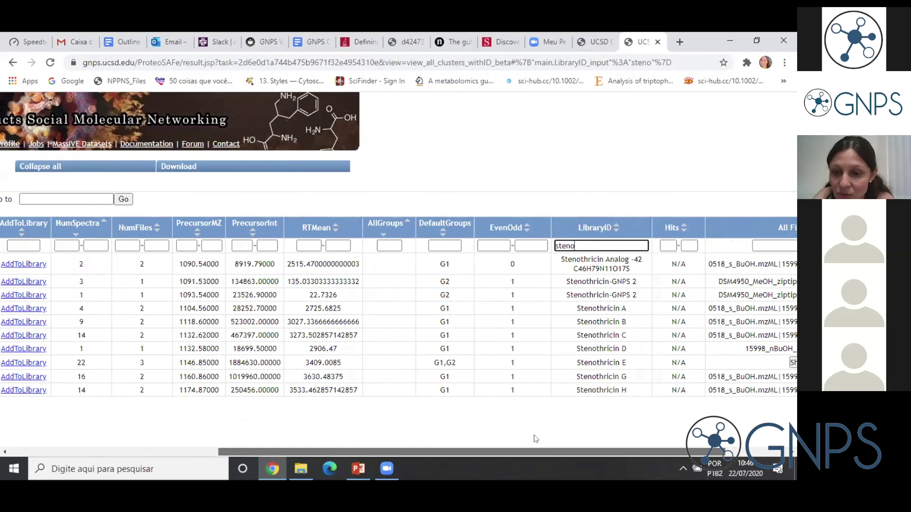
{"action": "scroll", "coordinate": [534, 435], "scroll_direction": "left", "scroll_amount": 10}
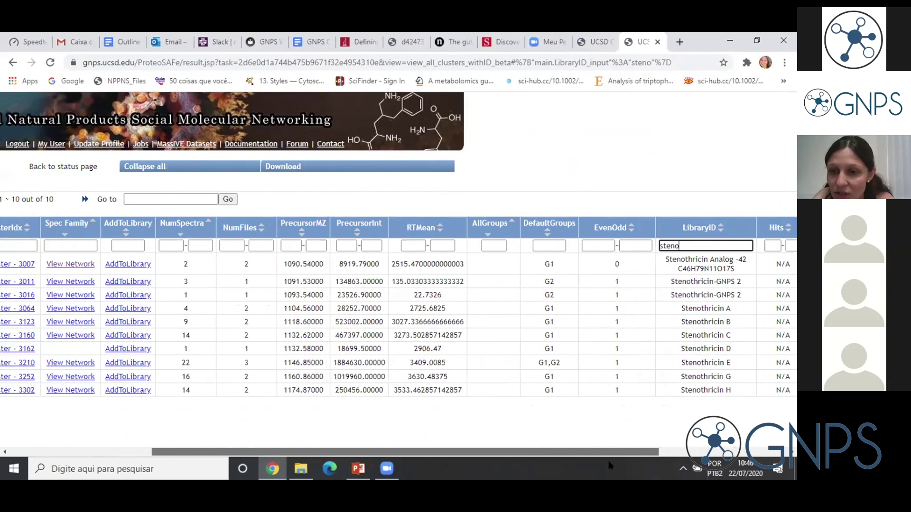
{"action": "scroll", "coordinate": [522, 461], "scroll_direction": "left", "scroll_amount": 2}
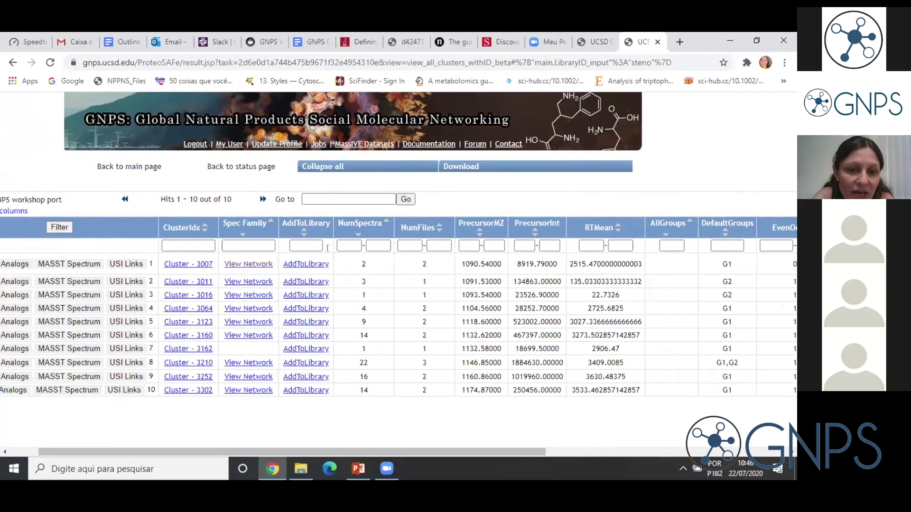
{"action": "right_click", "coordinate": [256, 267]}
{"action": "left_click", "coordinate": [285, 273]}
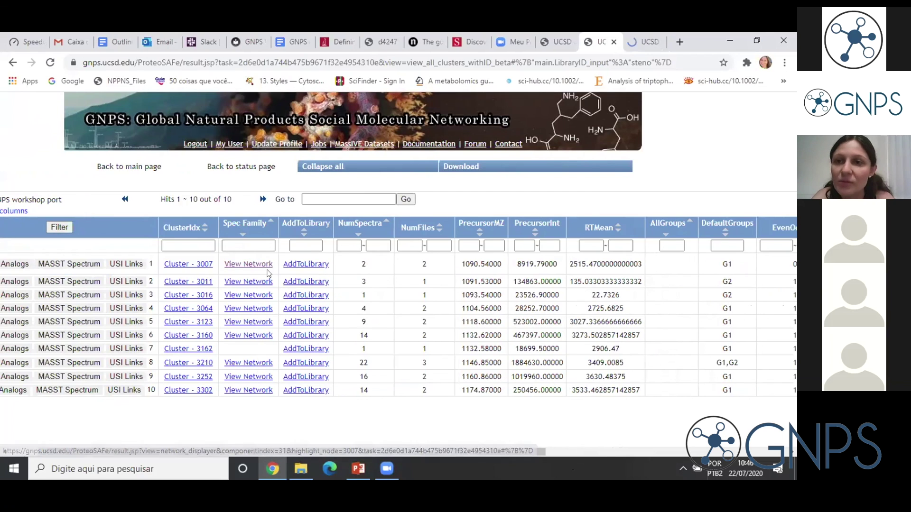
{"action": "left_click", "coordinate": [650, 36]}
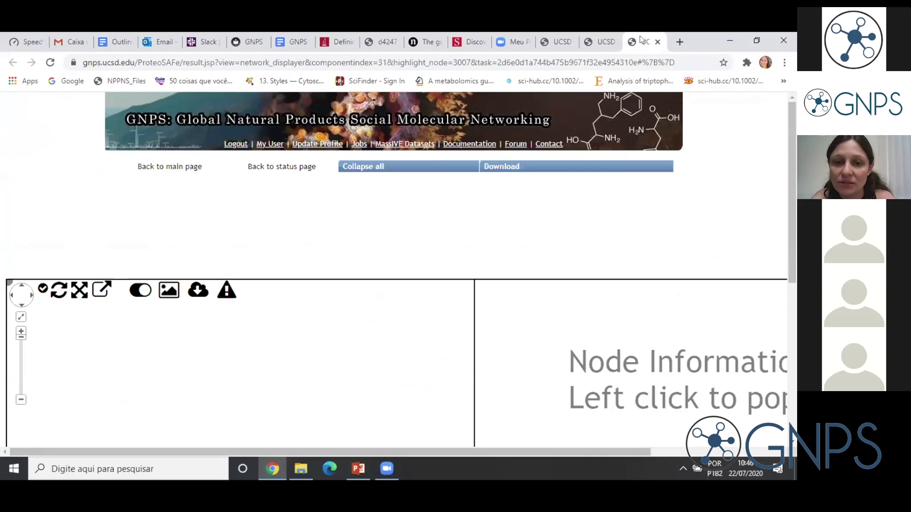
Step: Inspect the Stenothricin G node's details in the network and display the spectrum of node 2953
{"action": "scroll", "coordinate": [636, 188], "scroll_direction": "down", "scroll_amount": 1}
{"action": "scroll", "coordinate": [634, 184], "scroll_direction": "down", "scroll_amount": 2}
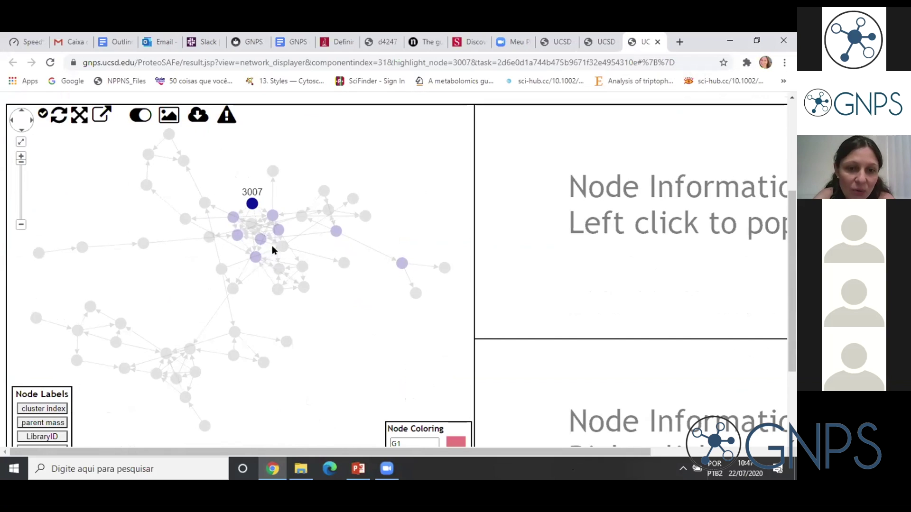
{"action": "mouse_move", "coordinate": [278, 228]}
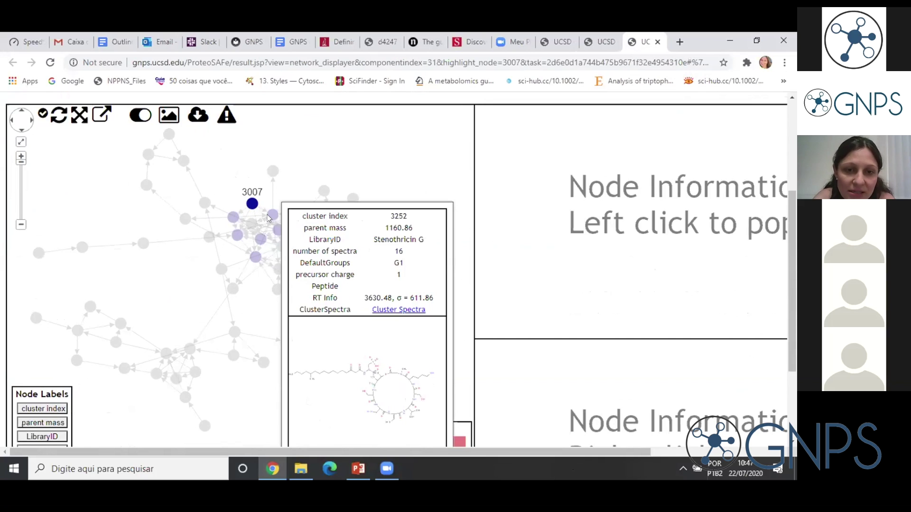
{"action": "left_click", "coordinate": [322, 190]}
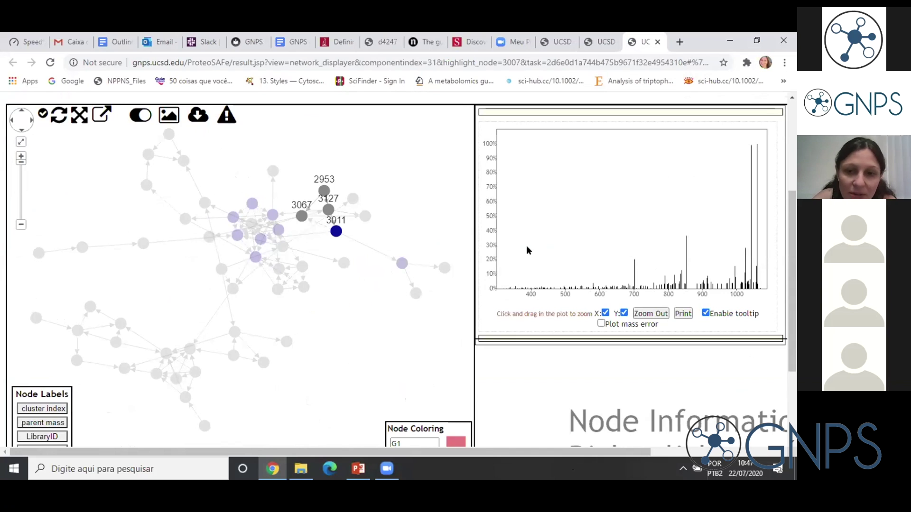
{"action": "scroll", "coordinate": [526, 246], "scroll_direction": "down", "scroll_amount": 1}
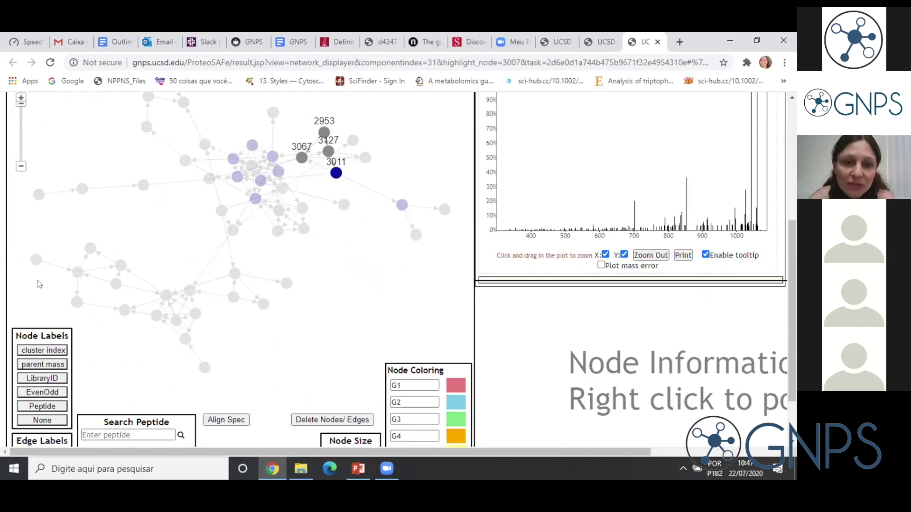
Step: Label the network nodes by parent mass, check individual node details, and switch the node labels to LibraryID
{"action": "left_click", "coordinate": [43, 365]}
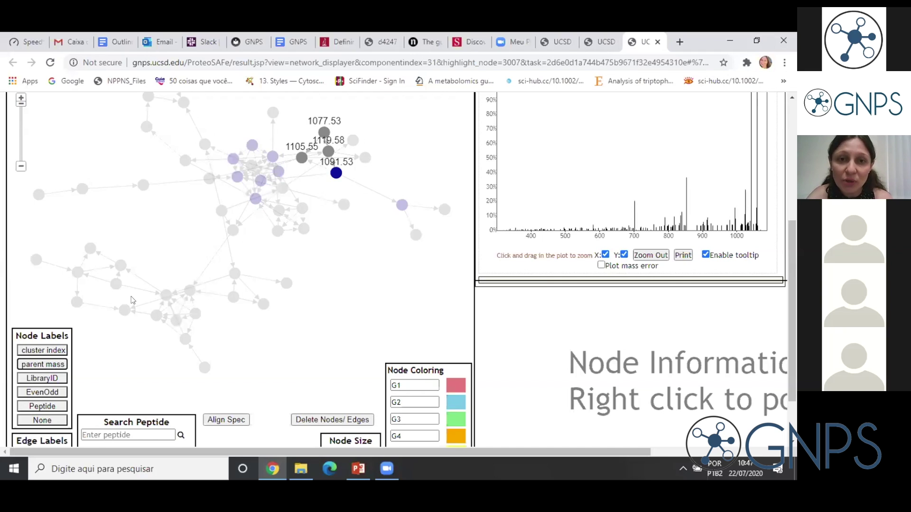
{"action": "mouse_move", "coordinate": [344, 204]}
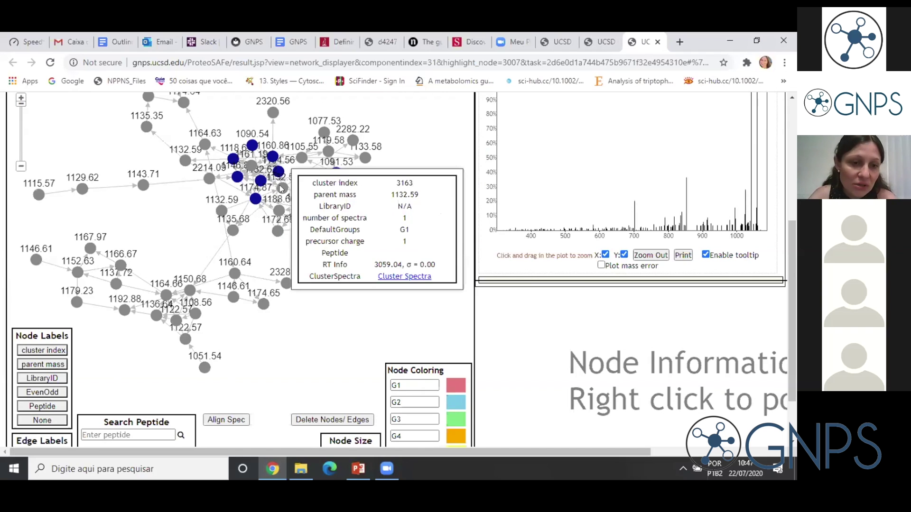
{"action": "left_click", "coordinate": [42, 380]}
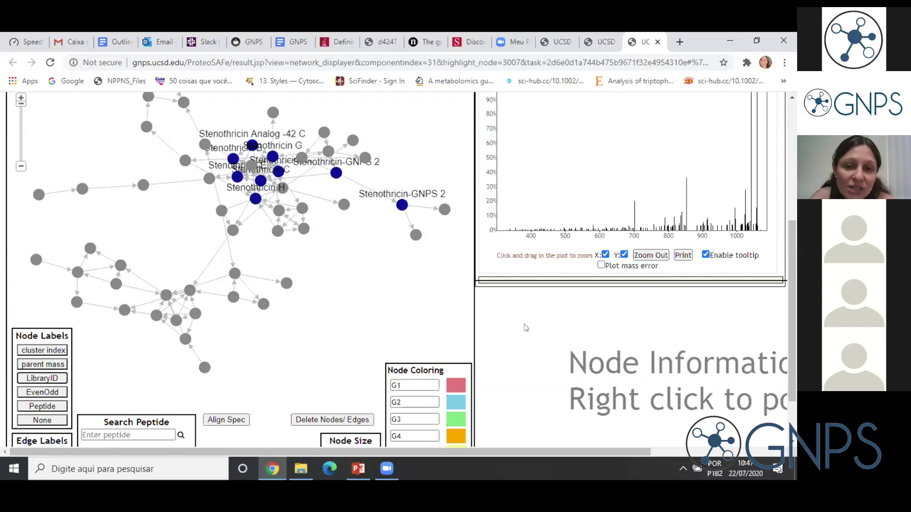
Step: Label the network edges with their cosine scores and review them across the molecular family
{"action": "scroll", "coordinate": [549, 336], "scroll_direction": "down", "scroll_amount": 2}
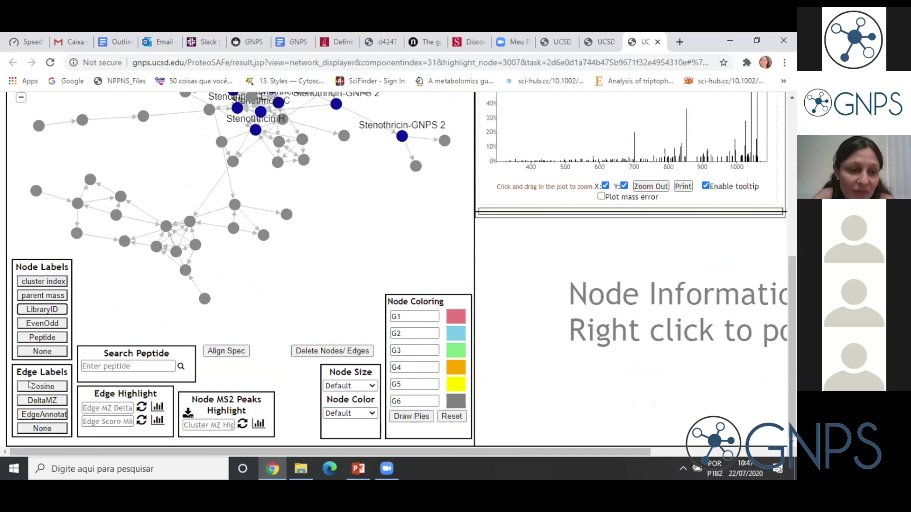
{"action": "left_click", "coordinate": [38, 391]}
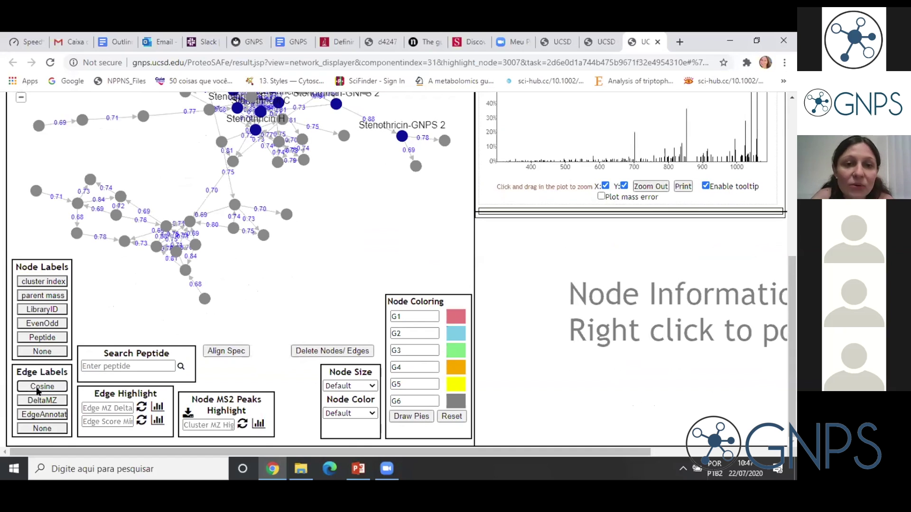
{"action": "scroll", "coordinate": [549, 311], "scroll_direction": "up", "scroll_amount": 2}
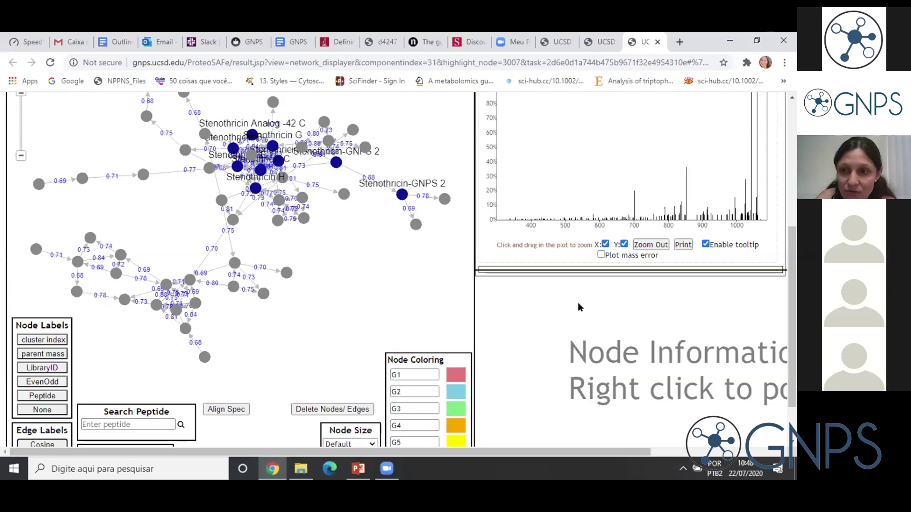
Step: Switch the edge labels to DeltaMZ and the node labels to parent mass
{"action": "scroll", "coordinate": [545, 306], "scroll_direction": "down", "scroll_amount": 1}
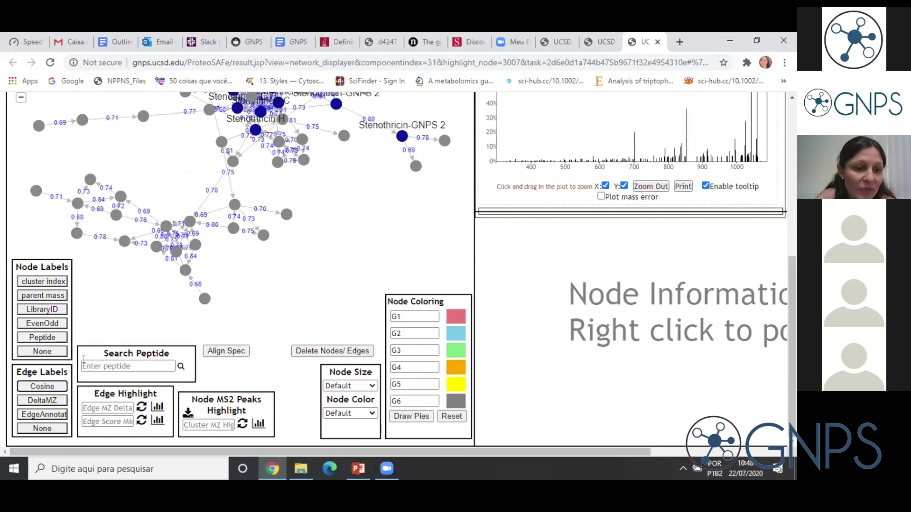
{"action": "left_click", "coordinate": [37, 400]}
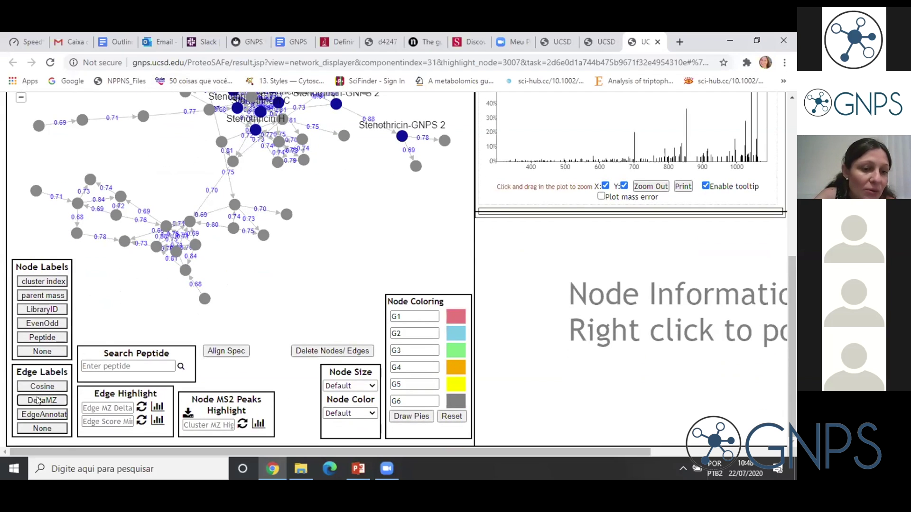
{"action": "scroll", "coordinate": [508, 248], "scroll_direction": "up", "scroll_amount": 2}
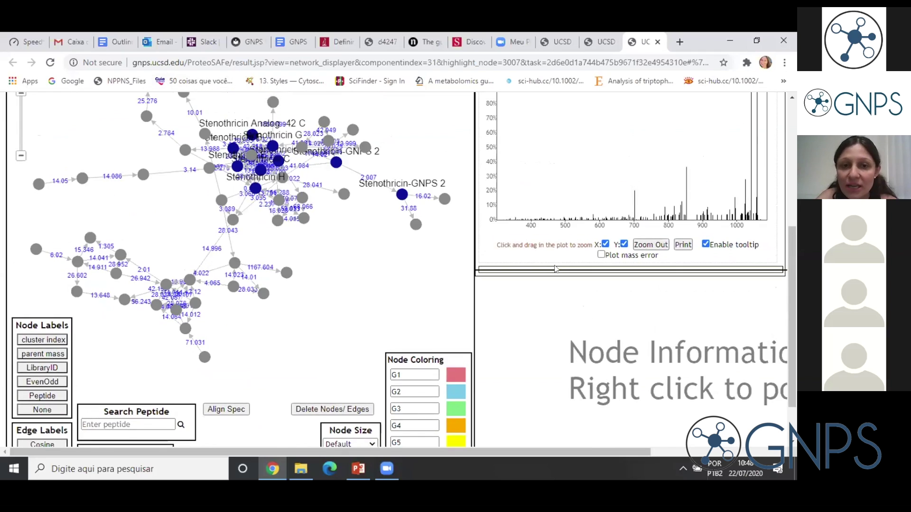
{"action": "scroll", "coordinate": [536, 288], "scroll_direction": "down", "scroll_amount": 1}
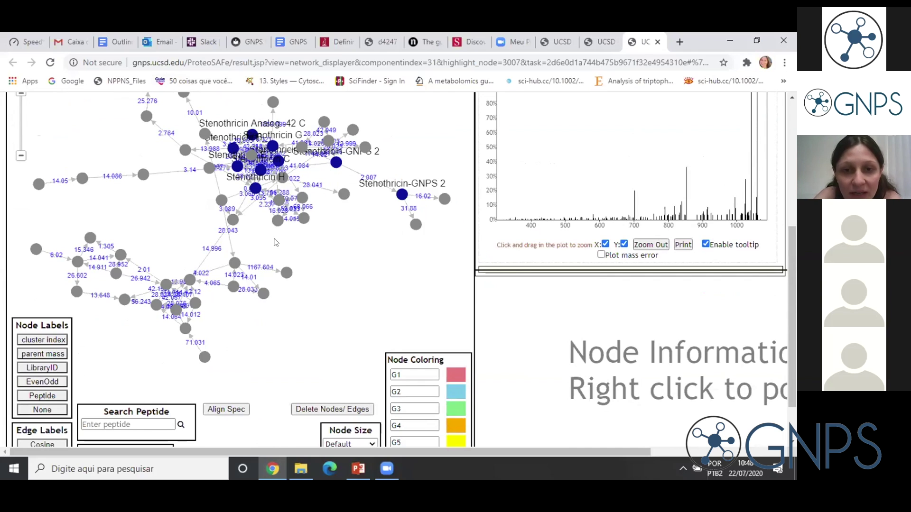
{"action": "left_click", "coordinate": [43, 355]}
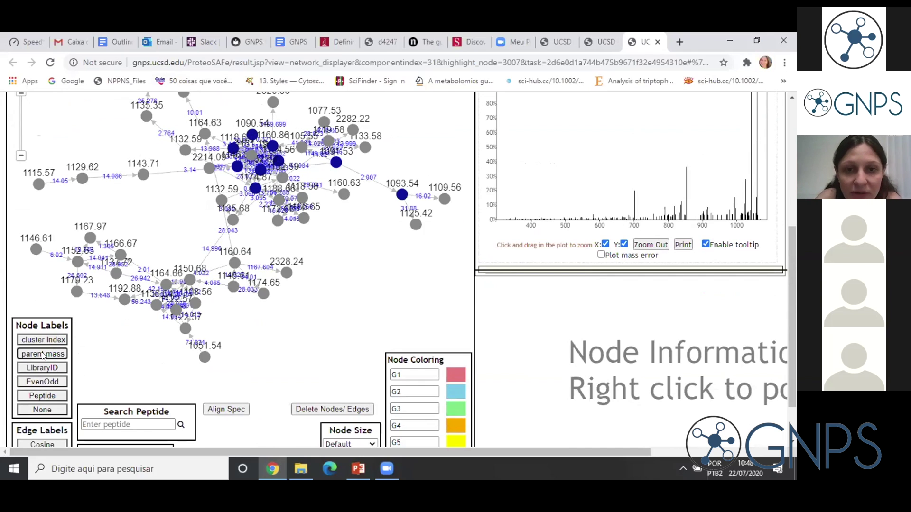
Step: Move the 1091.53 node slightly away from the dense cluster and examine the mass differences between connected nodes
{"action": "left_click_drag", "start_coordinate": [330, 167], "coordinate": [337, 174]}
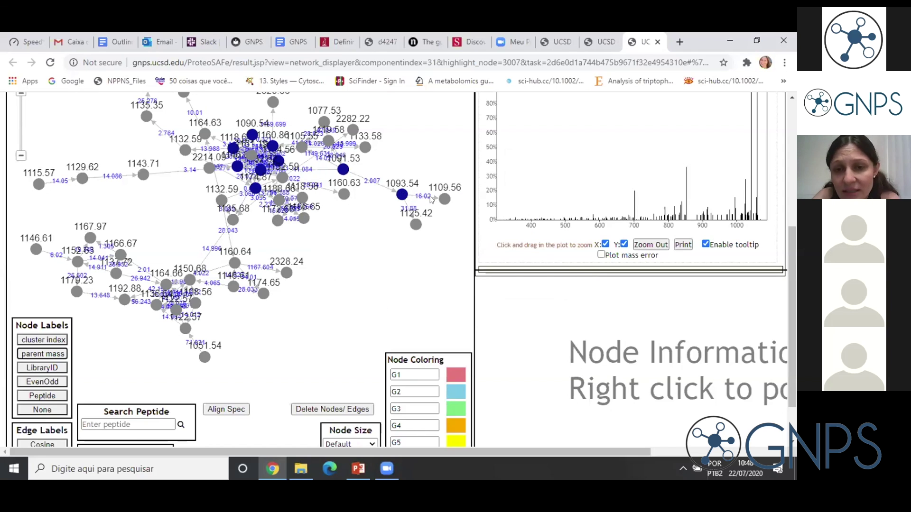
{"action": "mouse_move", "coordinate": [443, 200]}
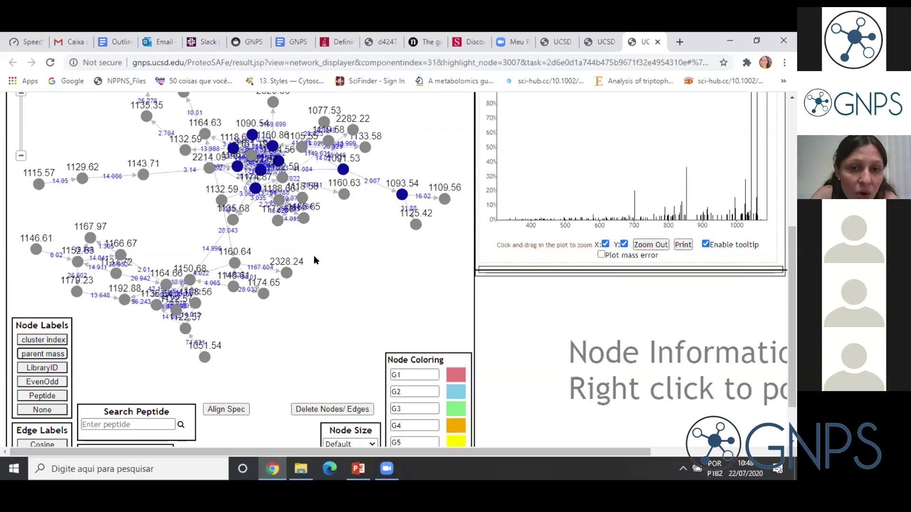
{"action": "mouse_move", "coordinate": [79, 177]}
{"action": "mouse_move", "coordinate": [142, 177]}
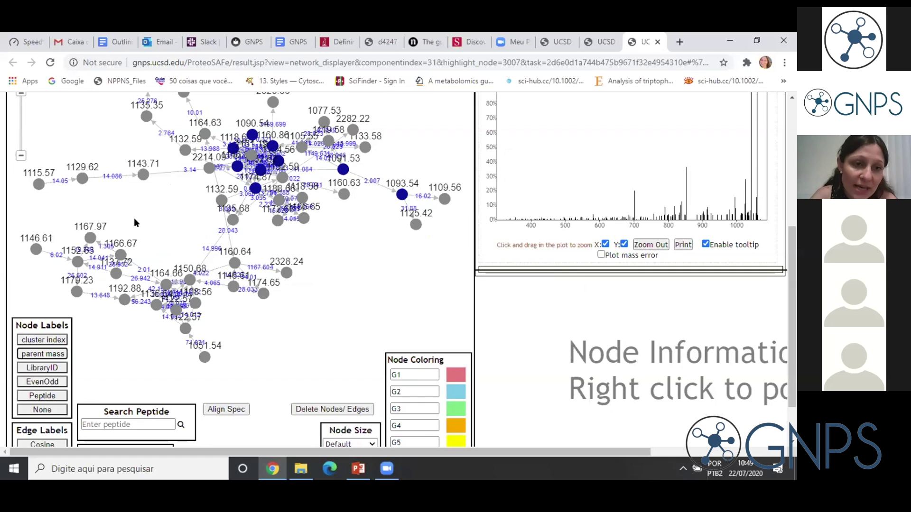
Step: Switch the edge labels to EdgeAnnotation and pull the 1160.63 node away from the cluster to read its edge annotation
{"action": "scroll", "coordinate": [526, 298], "scroll_direction": "down", "scroll_amount": 1}
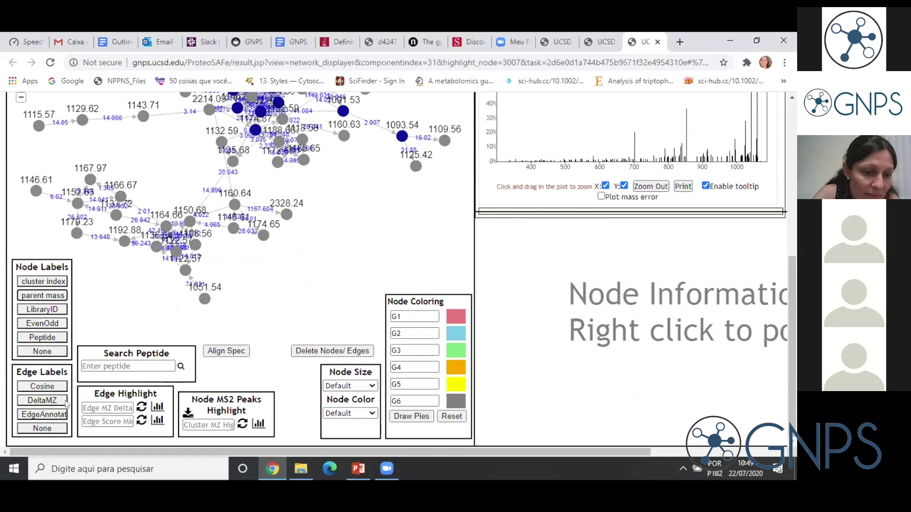
{"action": "left_click", "coordinate": [47, 417]}
{"action": "mouse_move", "coordinate": [434, 182]}
{"action": "scroll", "coordinate": [514, 255], "scroll_direction": "up", "scroll_amount": 1}
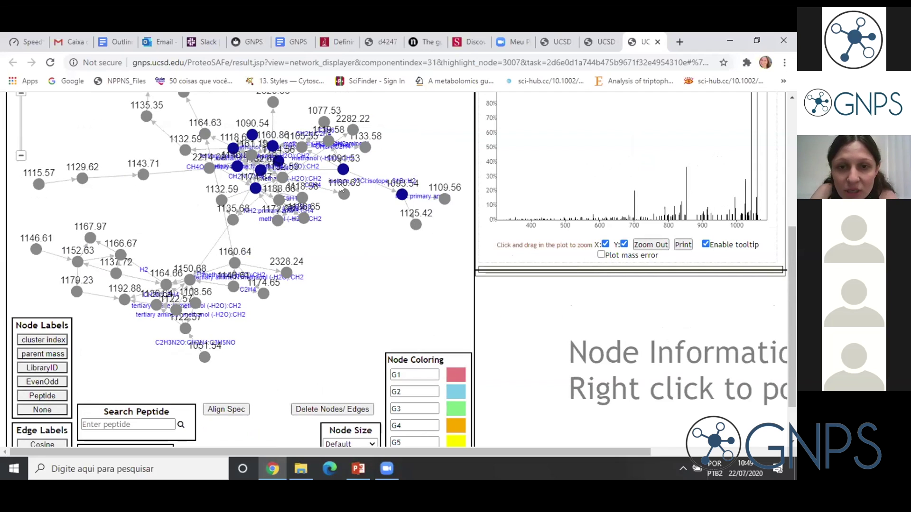
{"action": "left_click_drag", "start_coordinate": [342, 192], "coordinate": [386, 241]}
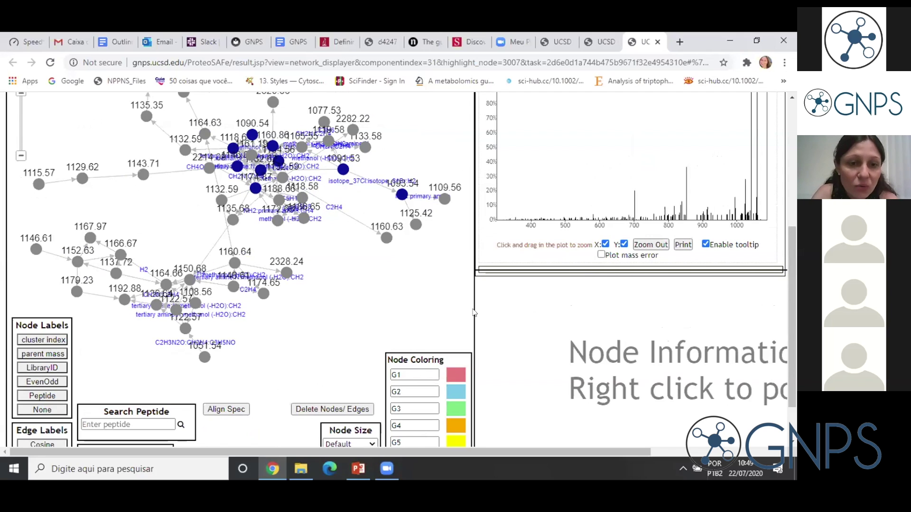
Step: Color the network nodes as pies by sample group, keeping groups G1 to G6 with their default colors
{"action": "scroll", "coordinate": [492, 325], "scroll_direction": "down", "scroll_amount": 1}
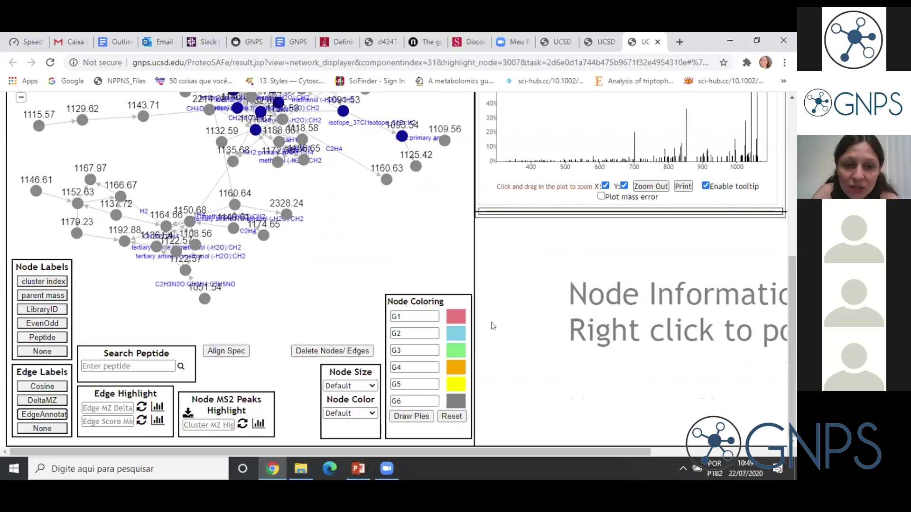
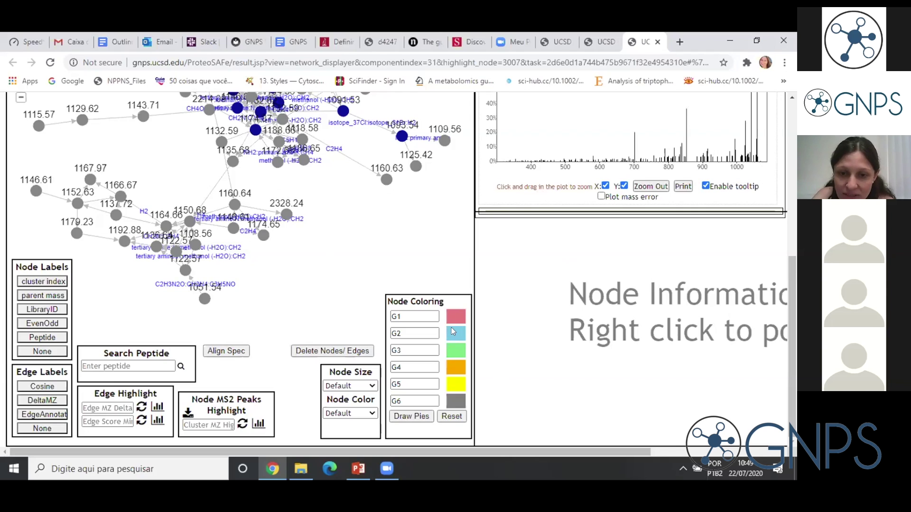
{"action": "left_click", "coordinate": [410, 316]}
{"action": "left_click", "coordinate": [410, 331]}
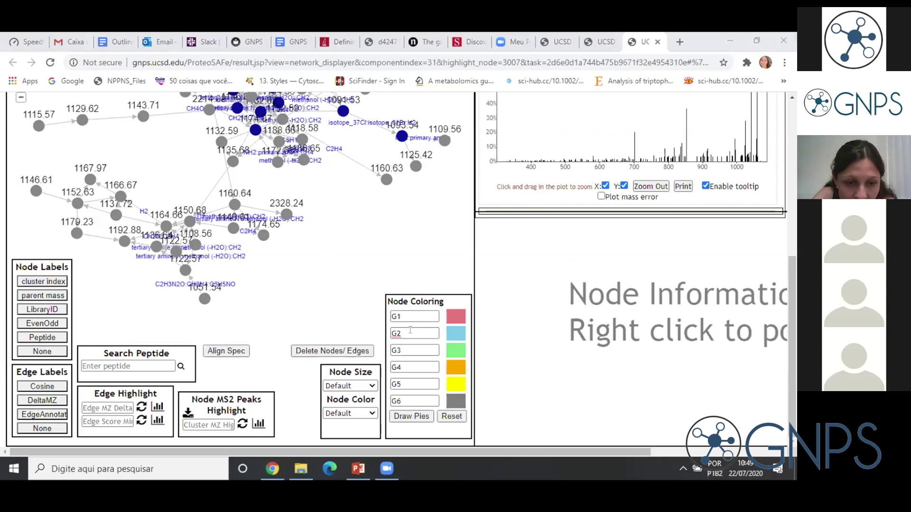
{"action": "left_click", "coordinate": [552, 357]}
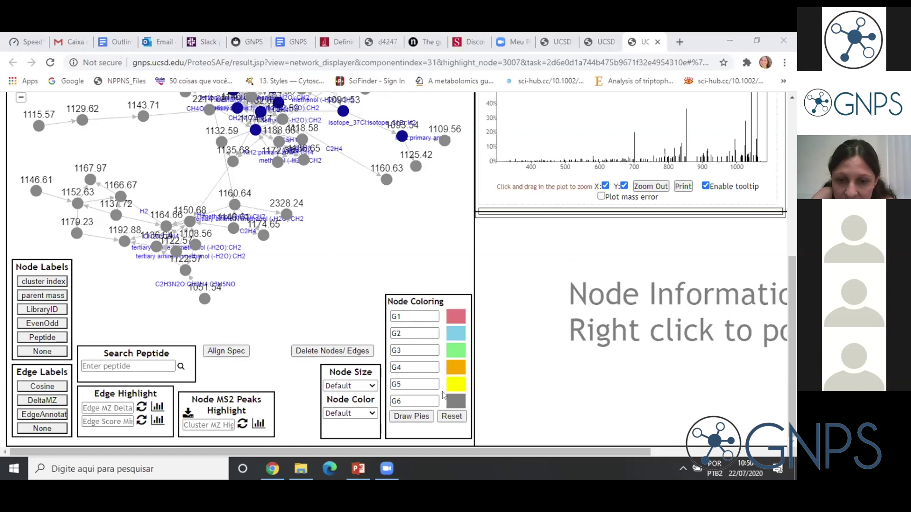
{"action": "left_click", "coordinate": [548, 326]}
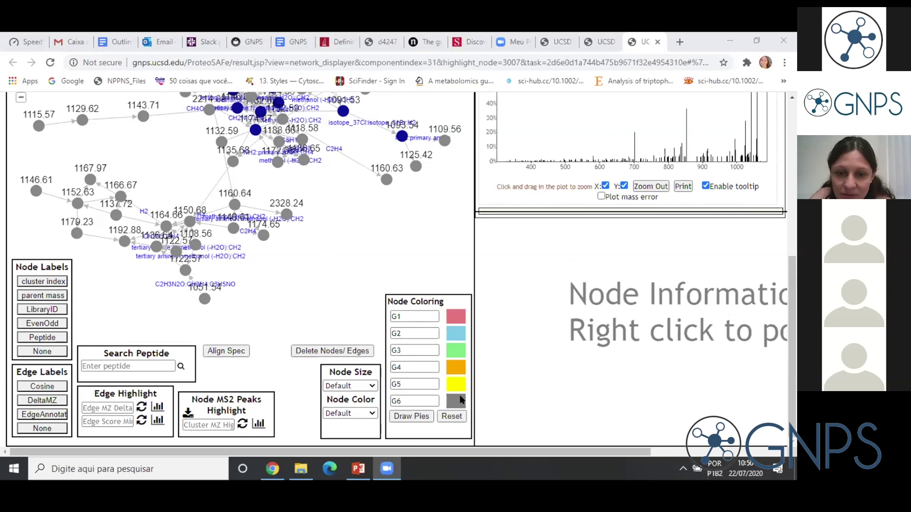
{"action": "left_click", "coordinate": [396, 417]}
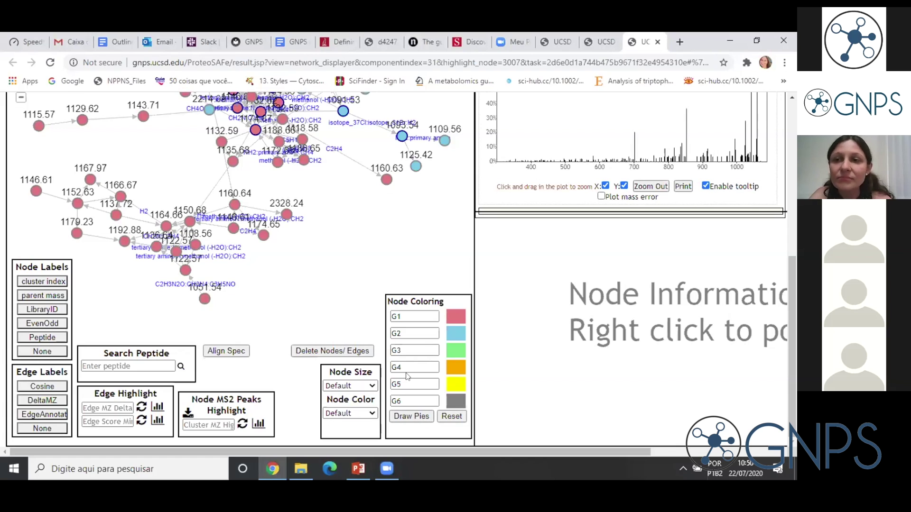
Step: Examine the group coloring across the molecular family and check the details of the 1125.42 node
{"action": "scroll", "coordinate": [569, 295], "scroll_direction": "up", "scroll_amount": 3}
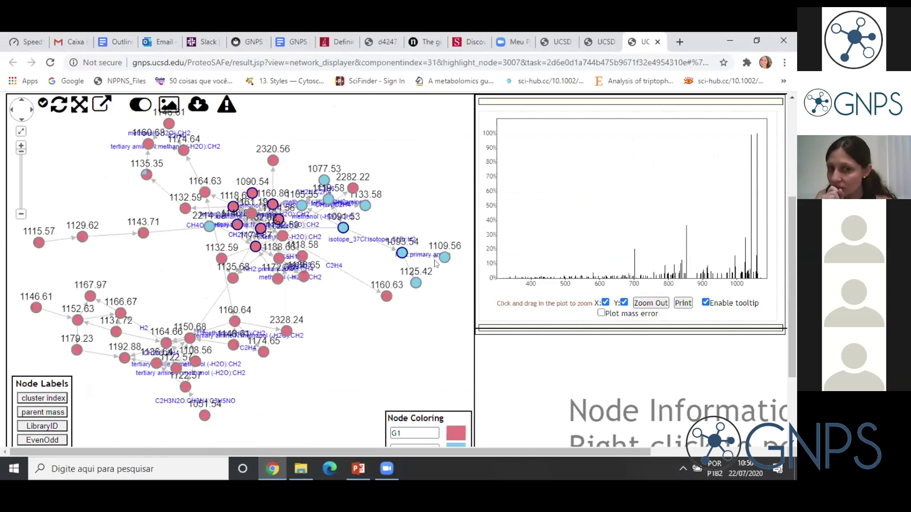
{"action": "mouse_move", "coordinate": [416, 285]}
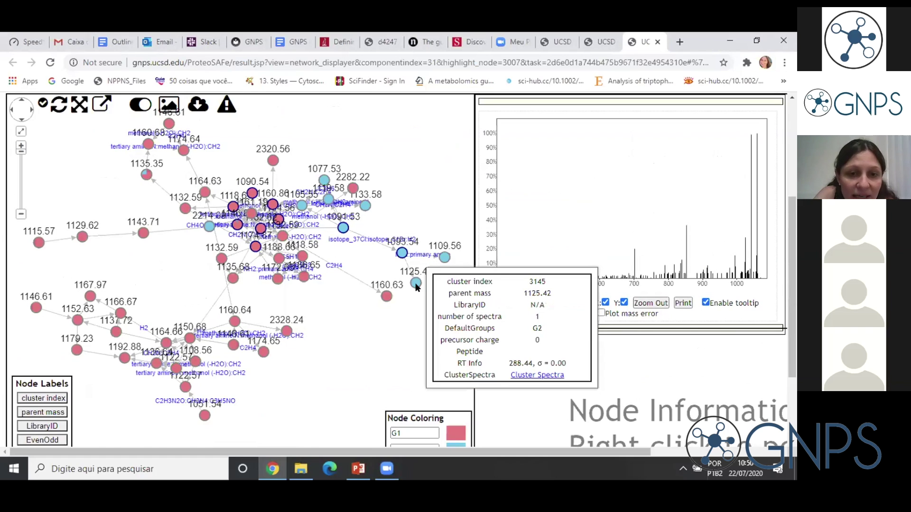
{"action": "scroll", "coordinate": [587, 363], "scroll_direction": "down", "scroll_amount": 3}
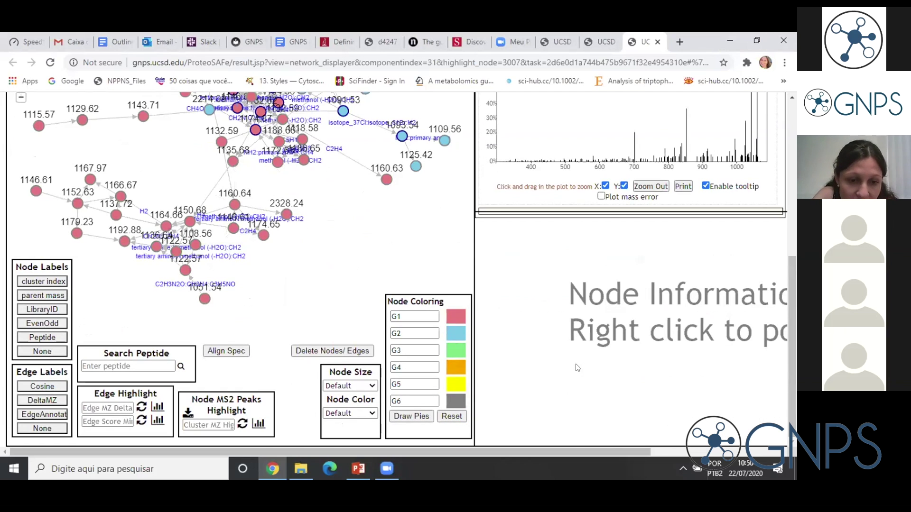
{"action": "scroll", "coordinate": [577, 368], "scroll_direction": "up", "scroll_amount": 3}
{"action": "scroll", "coordinate": [578, 368], "scroll_direction": "up", "scroll_amount": 2}
{"action": "scroll", "coordinate": [551, 370], "scroll_direction": "down", "scroll_amount": 2}
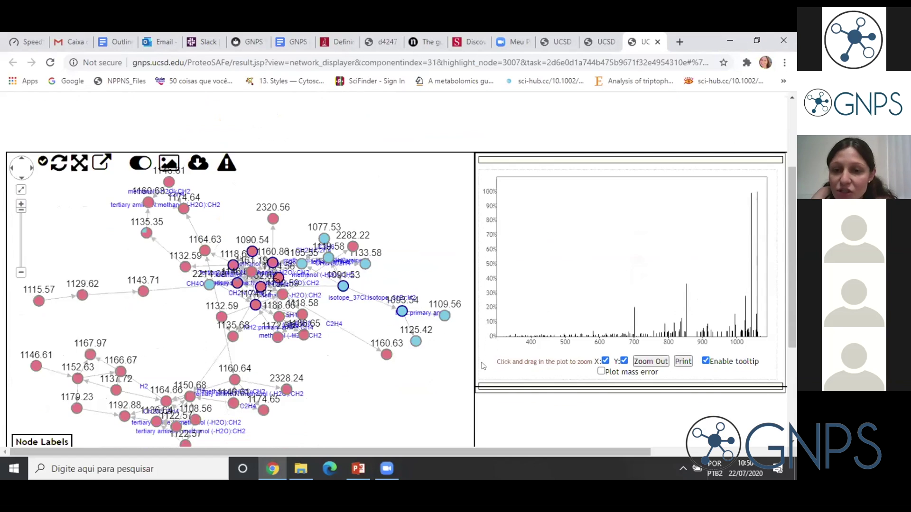
{"action": "scroll", "coordinate": [483, 373], "scroll_direction": "down", "scroll_amount": 2}
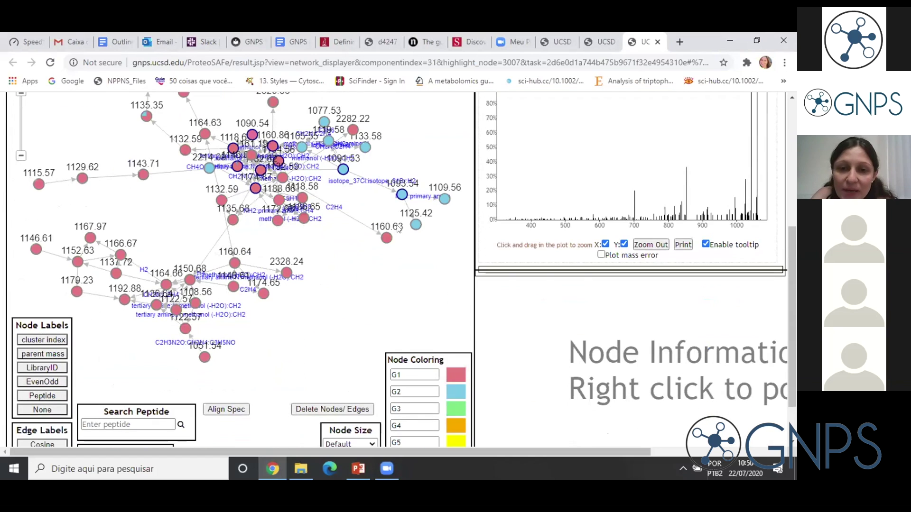
Step: Display the spectrum of the 1093.54 node and examine its peaks
{"action": "left_click", "coordinate": [402, 195]}
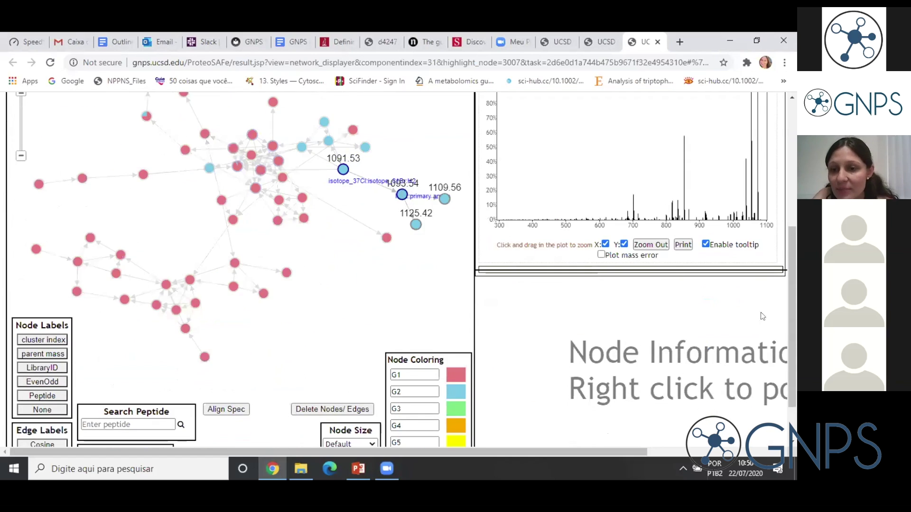
{"action": "scroll", "coordinate": [752, 319], "scroll_direction": "up", "scroll_amount": 2}
{"action": "scroll", "coordinate": [752, 319], "scroll_direction": "up", "scroll_amount": 2}
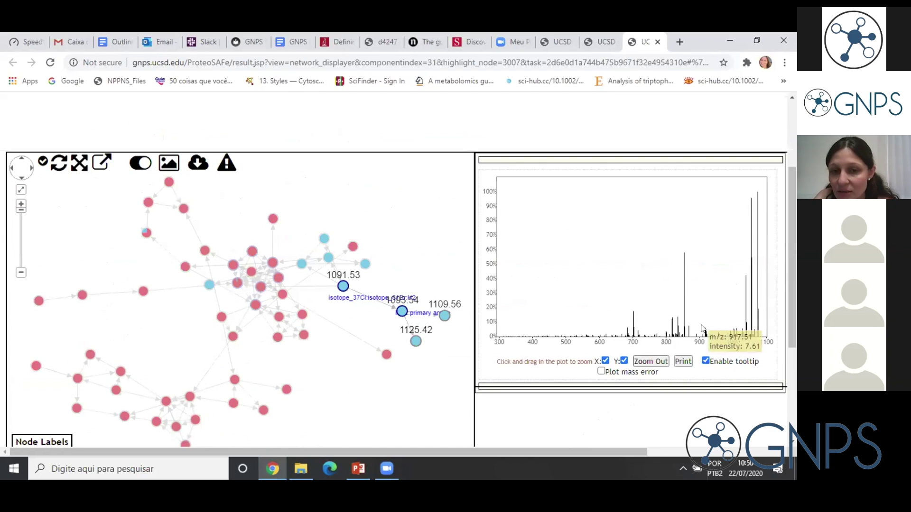
{"action": "scroll", "coordinate": [696, 339], "scroll_direction": "down", "scroll_amount": 2}
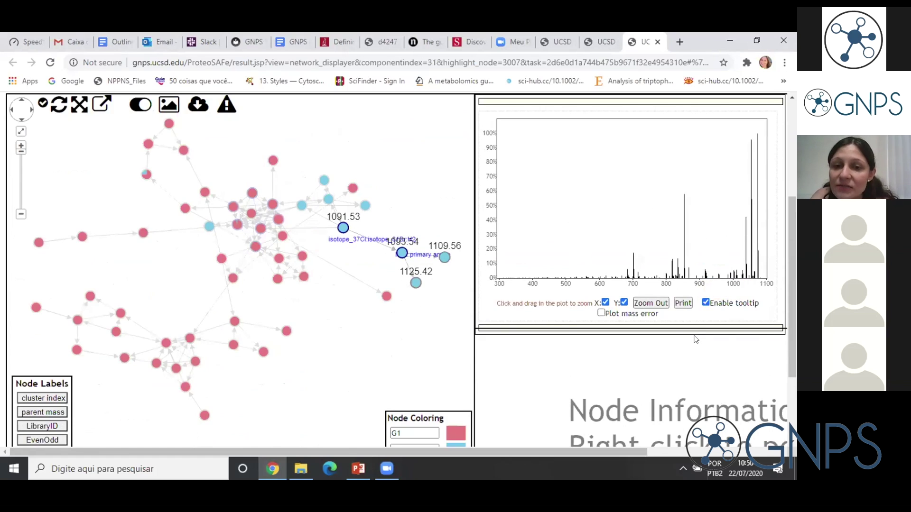
{"action": "scroll", "coordinate": [695, 339], "scroll_direction": "up", "scroll_amount": 2}
{"action": "scroll", "coordinate": [695, 339], "scroll_direction": "down", "scroll_amount": 2}
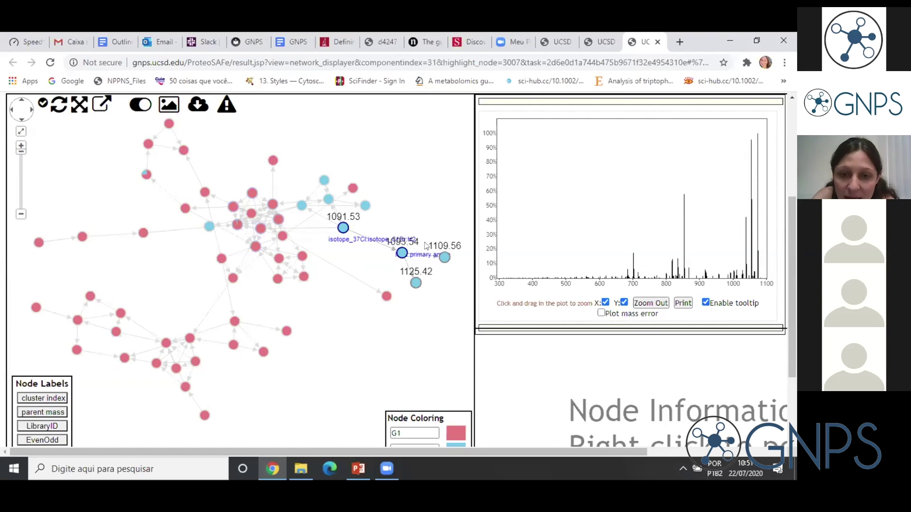
Step: Display the spectrum of the 1091.53 node above that of the 1093.54 node and check its node details
{"action": "left_click", "coordinate": [353, 232]}
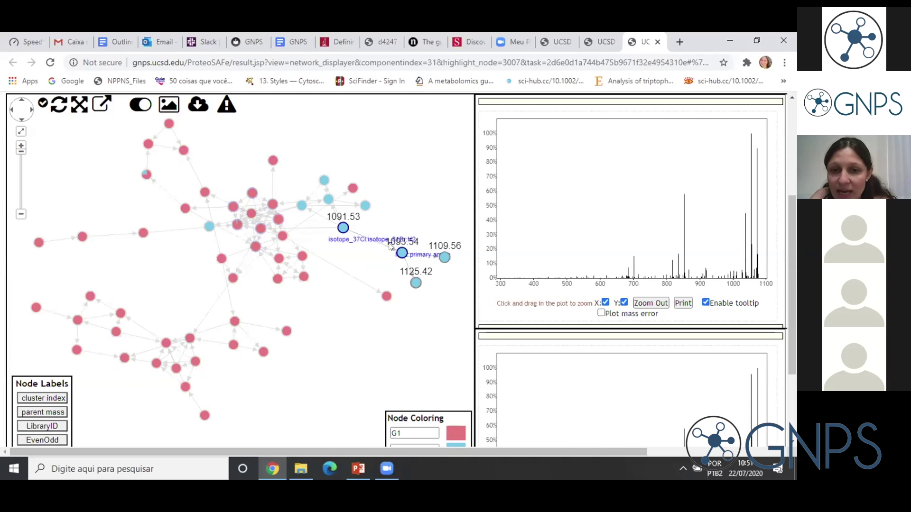
{"action": "right_click", "coordinate": [339, 224]}
{"action": "scroll", "coordinate": [735, 368], "scroll_direction": "down", "scroll_amount": 2}
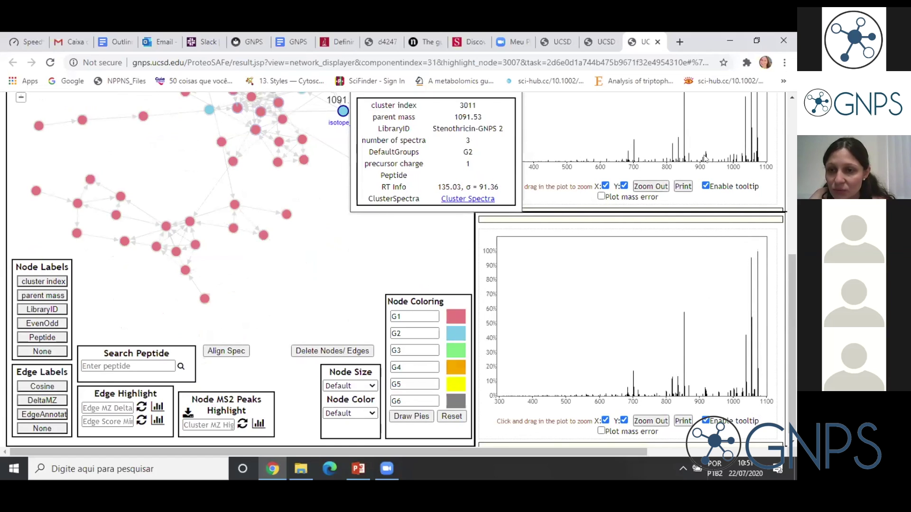
{"action": "scroll", "coordinate": [751, 308], "scroll_direction": "up", "scroll_amount": 3}
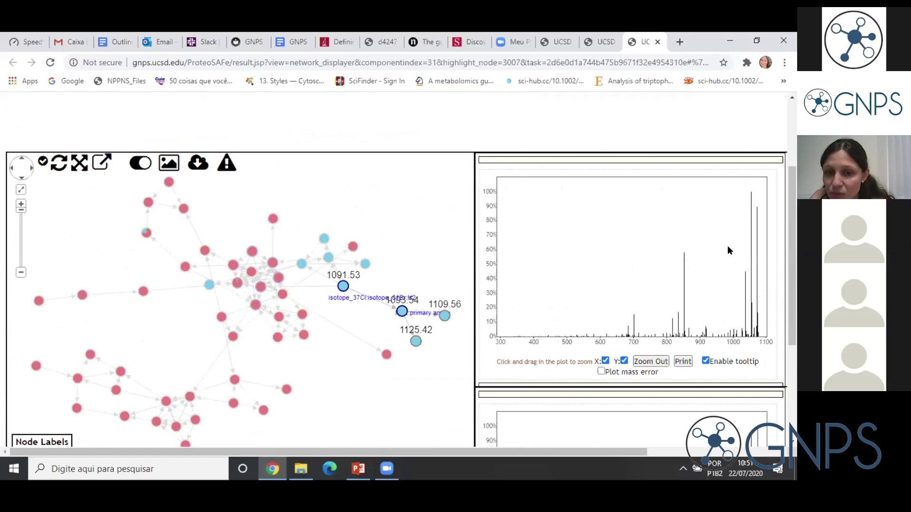
Step: Compare the spectra and node information of the 1091.53 and 1093.54 nodes
{"action": "left_click_drag", "start_coordinate": [584, 451], "coordinate": [678, 451]}
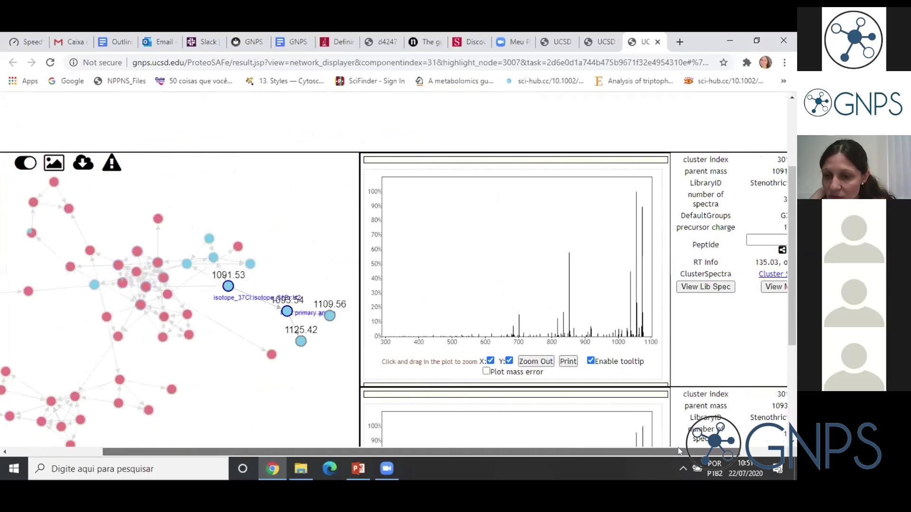
{"action": "scroll", "coordinate": [712, 316], "scroll_direction": "down", "scroll_amount": 2}
{"action": "scroll", "coordinate": [715, 321], "scroll_direction": "down", "scroll_amount": 1}
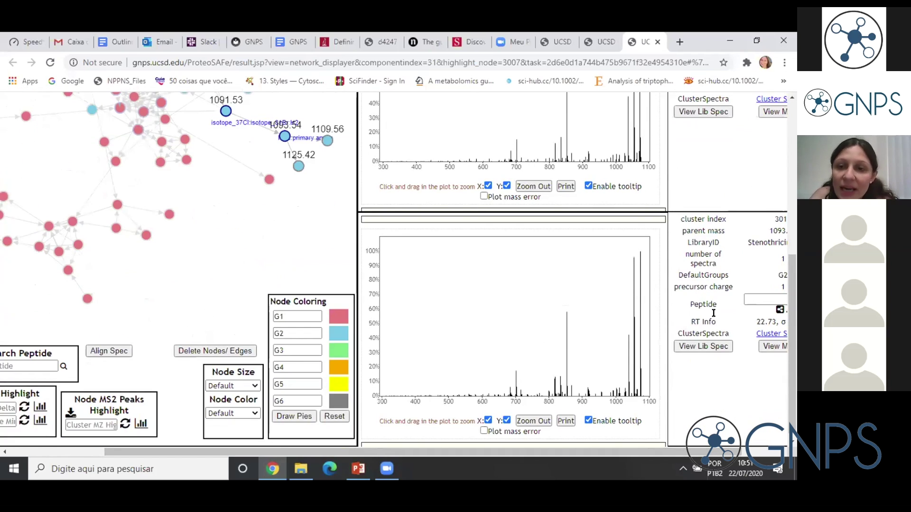
{"action": "scroll", "coordinate": [714, 313], "scroll_direction": "up", "scroll_amount": 2}
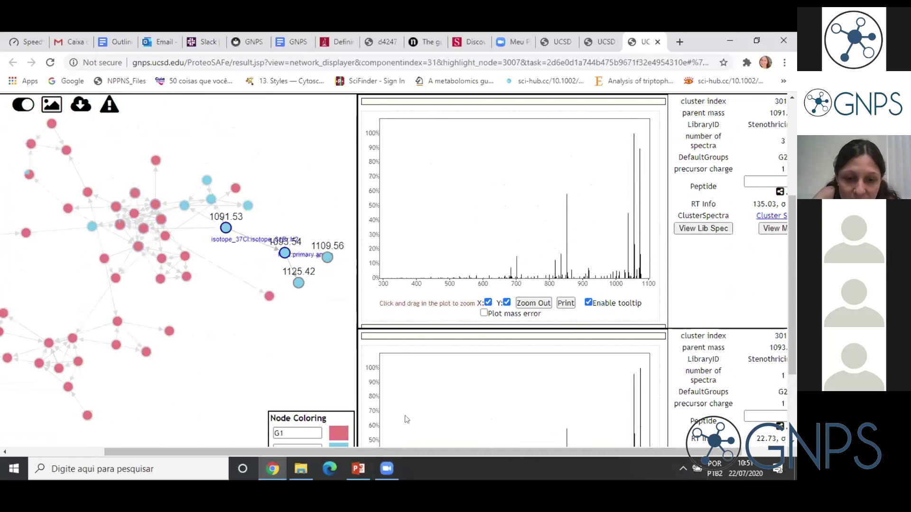
{"action": "left_click_drag", "start_coordinate": [356, 452], "coordinate": [252, 448]}
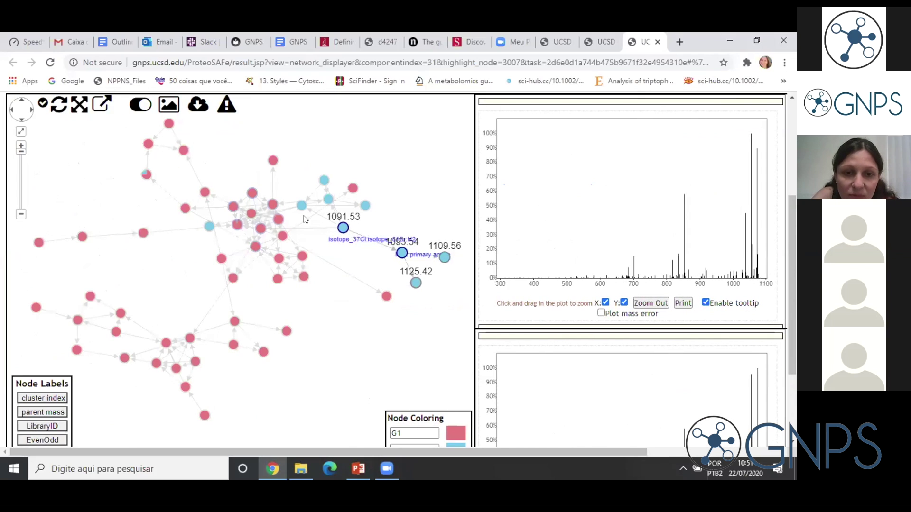
Step: Clear the node selection, label the nodes by LibraryID, and move the Stenothricin Analog -42 node up out of the cluster
{"action": "left_click", "coordinate": [331, 296]}
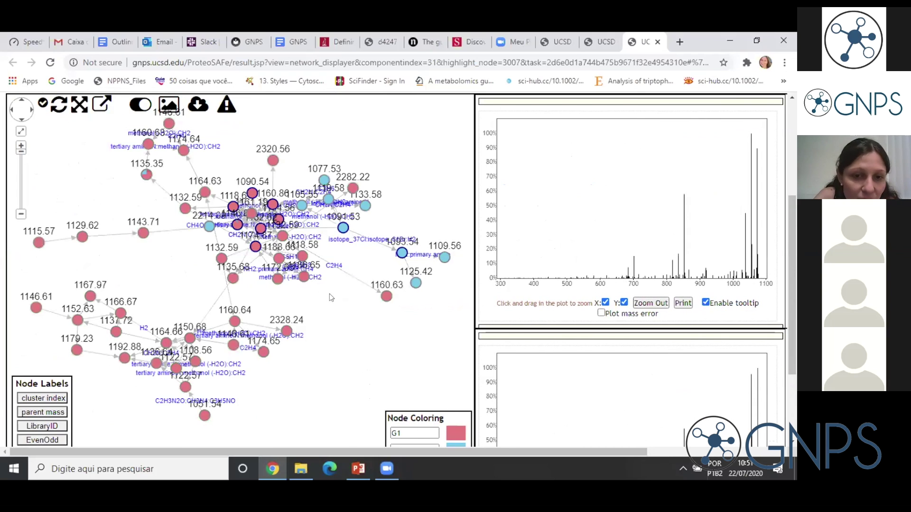
{"action": "left_click", "coordinate": [40, 426]}
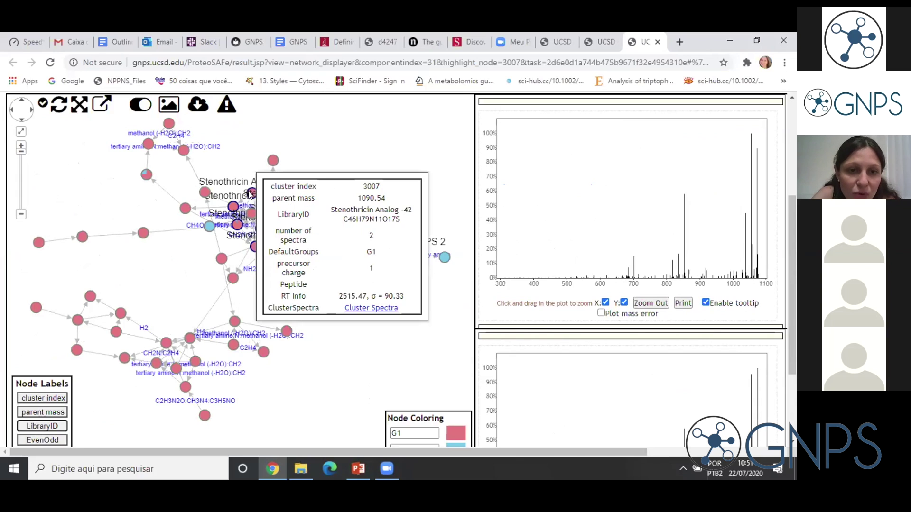
{"action": "left_click_drag", "start_coordinate": [252, 193], "coordinate": [257, 143]}
{"action": "left_click", "coordinate": [256, 142]}
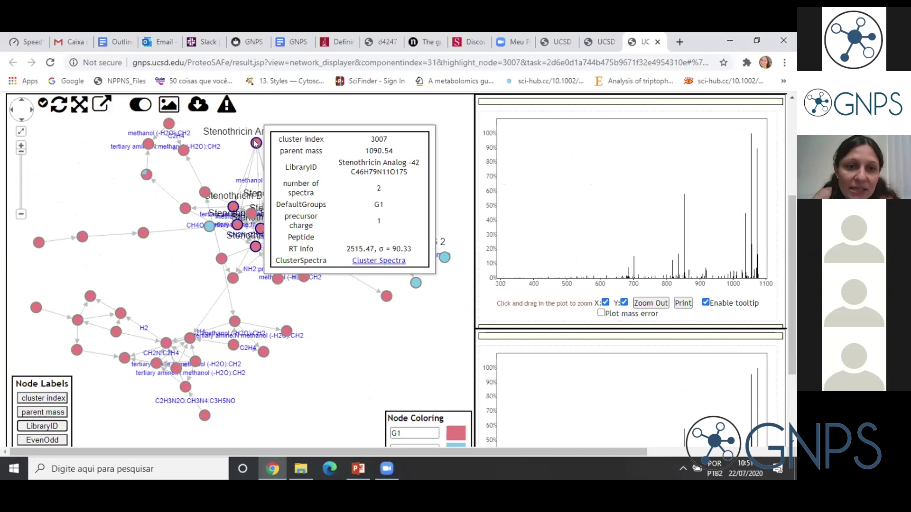
Step: Display the spectrum of the Stenothricin Analog -42 node and view its mirror match against the library spectrum
{"action": "left_click", "coordinate": [257, 142]}
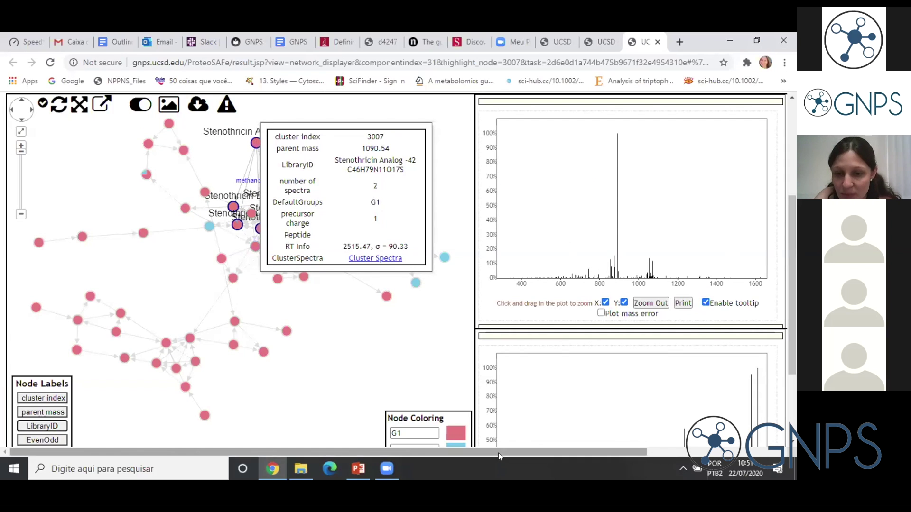
{"action": "left_click_drag", "start_coordinate": [496, 455], "coordinate": [625, 455]}
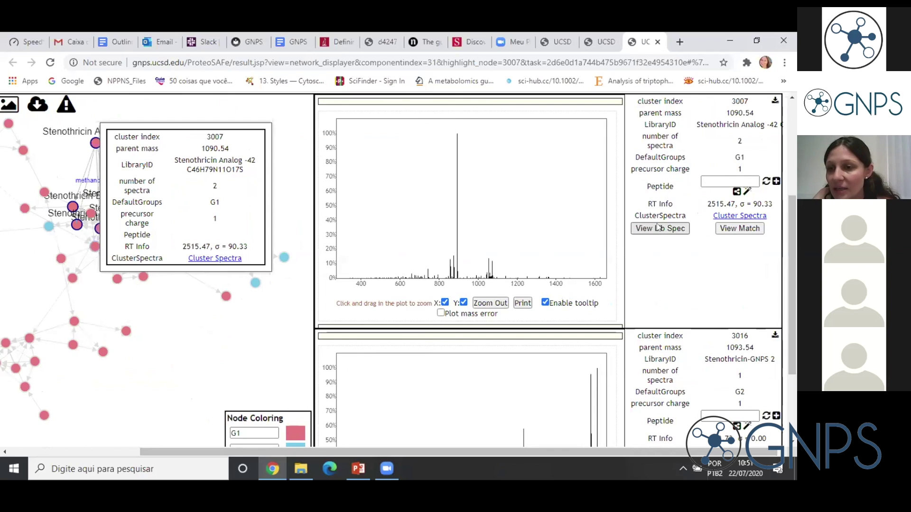
{"action": "left_click", "coordinate": [739, 229]}
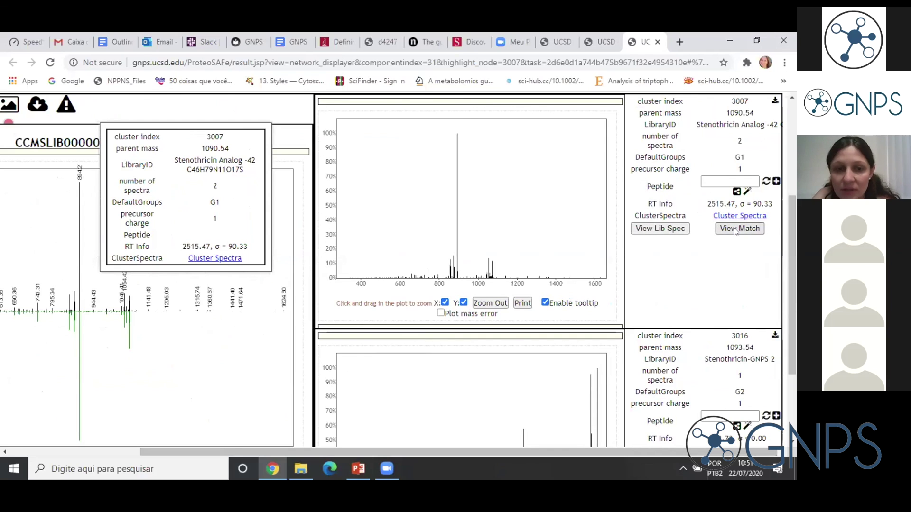
{"action": "left_click_drag", "start_coordinate": [533, 451], "coordinate": [351, 451]}
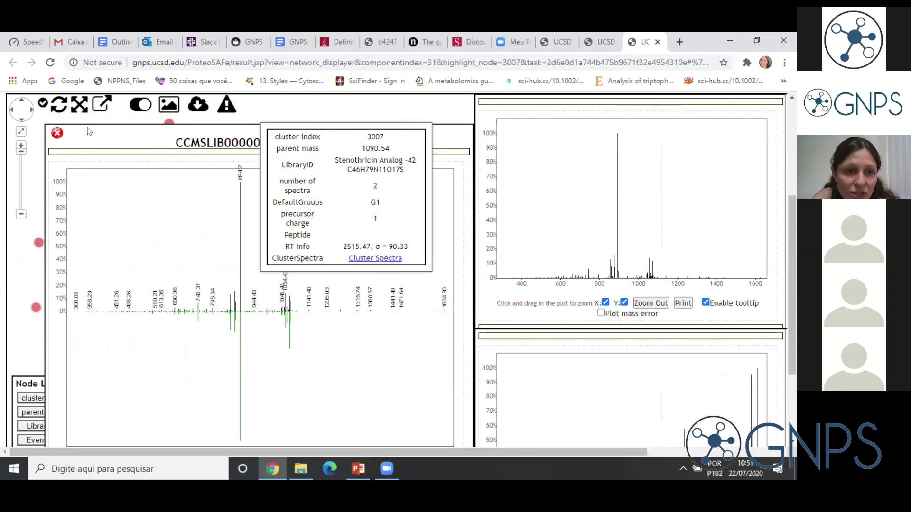
Step: Close the library match view and move the Stenothricin Analog -42 node down closer to the cluster
{"action": "left_click", "coordinate": [56, 133]}
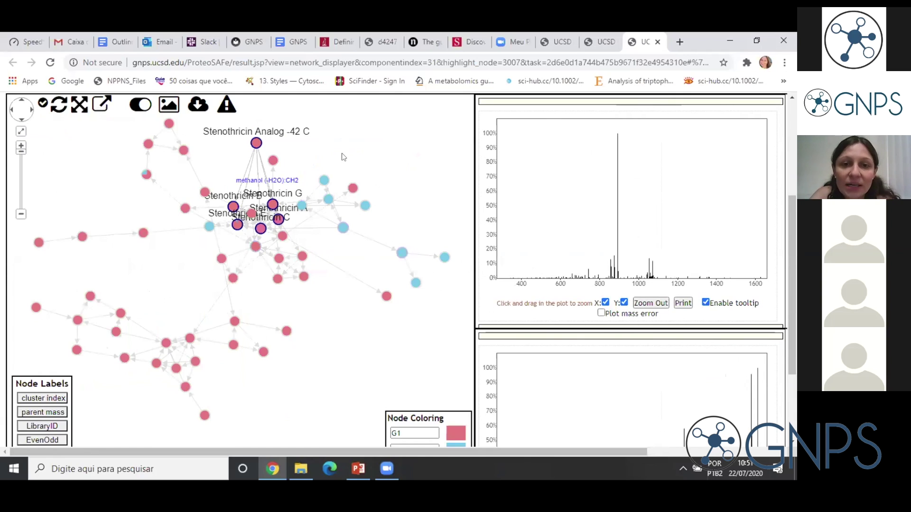
{"action": "scroll", "coordinate": [534, 312], "scroll_direction": "up", "scroll_amount": 1}
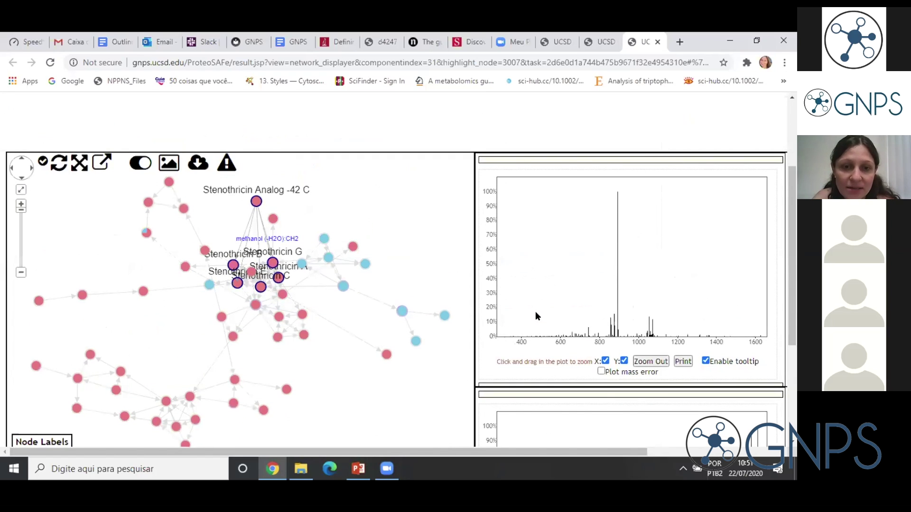
{"action": "scroll", "coordinate": [535, 315], "scroll_direction": "down", "scroll_amount": 1}
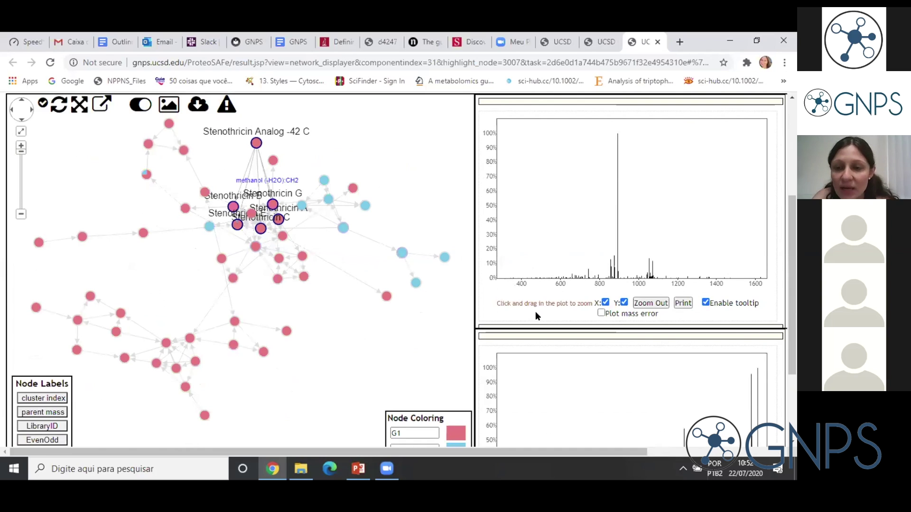
{"action": "scroll", "coordinate": [535, 312], "scroll_direction": "up", "scroll_amount": 1}
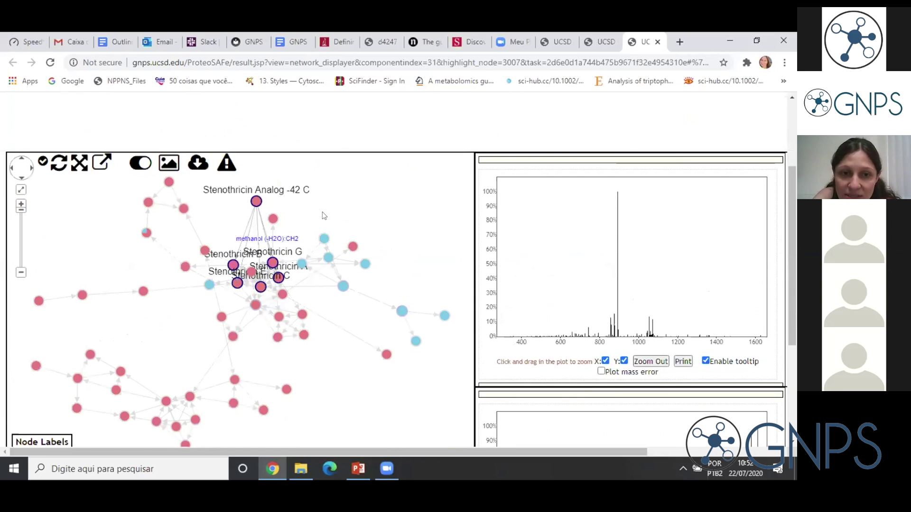
{"action": "left_click_drag", "start_coordinate": [261, 199], "coordinate": [238, 214]}
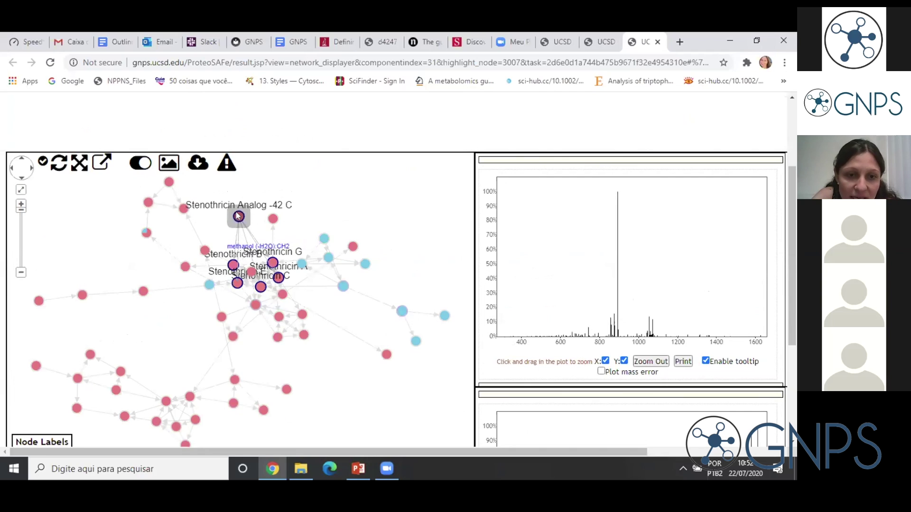
{"action": "left_click", "coordinate": [237, 215]}
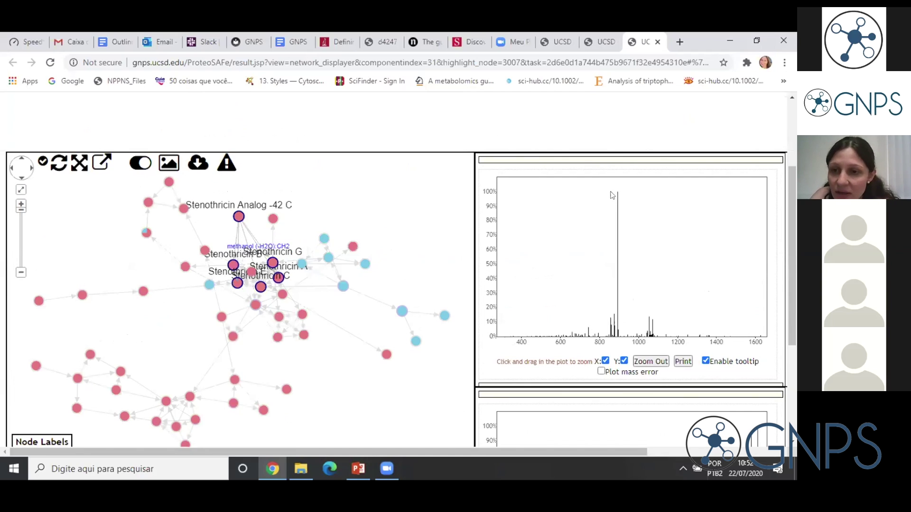
Step: Read the m/z of the tallest peak in the Stenothricin Analog -42 spectrum and load the MS2 peaks for node highlighting
{"action": "mouse_move", "coordinate": [616, 195]}
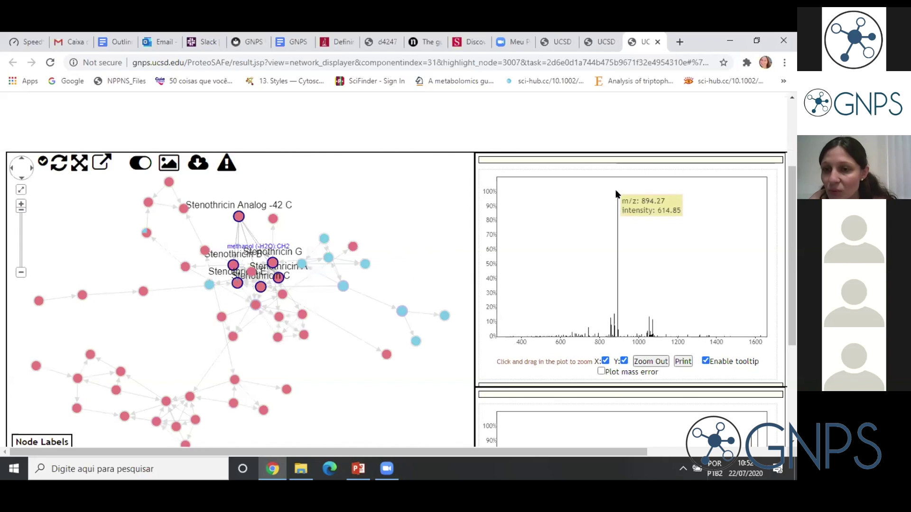
{"action": "scroll", "coordinate": [520, 356], "scroll_direction": "down", "scroll_amount": 2}
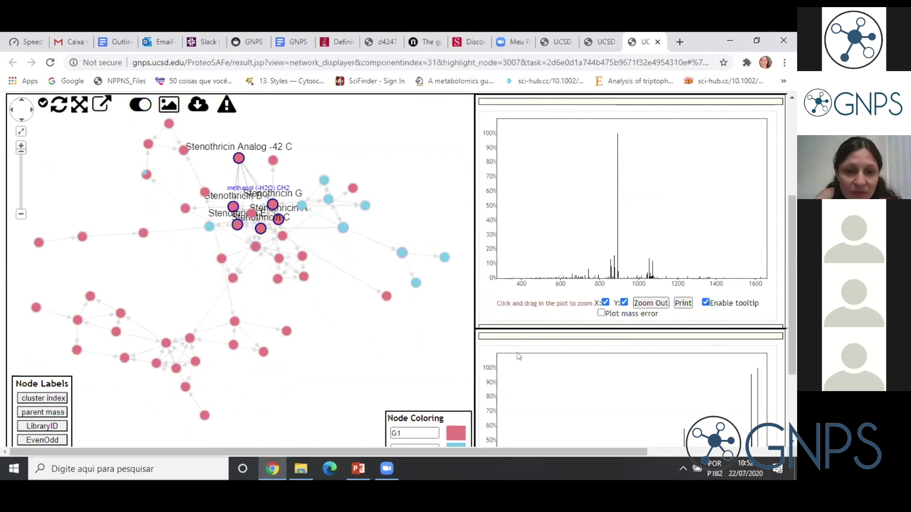
{"action": "scroll", "coordinate": [520, 356], "scroll_direction": "down", "scroll_amount": 1}
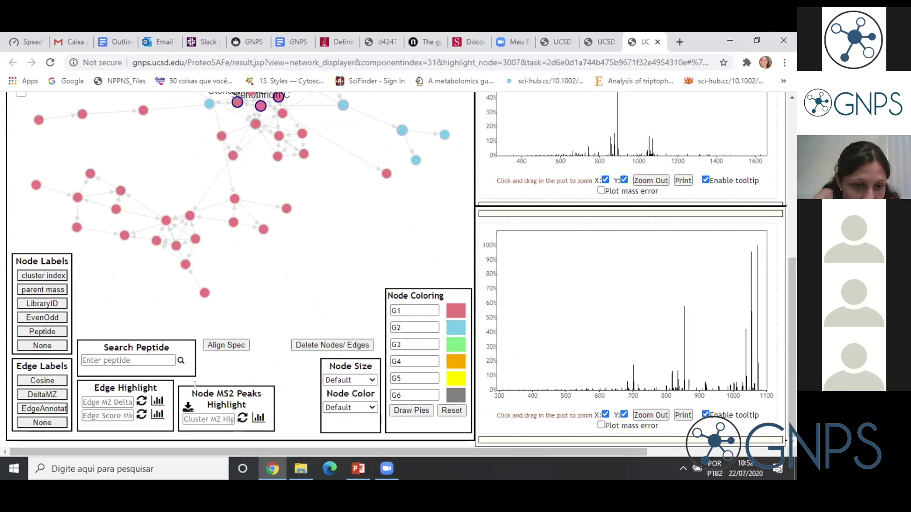
{"action": "left_click", "coordinate": [208, 419]}
Step: Highlight the network nodes whose MS2 spectra contain the peak at m/z 894
{"action": "scroll", "coordinate": [584, 321], "scroll_direction": "up", "scroll_amount": 4}
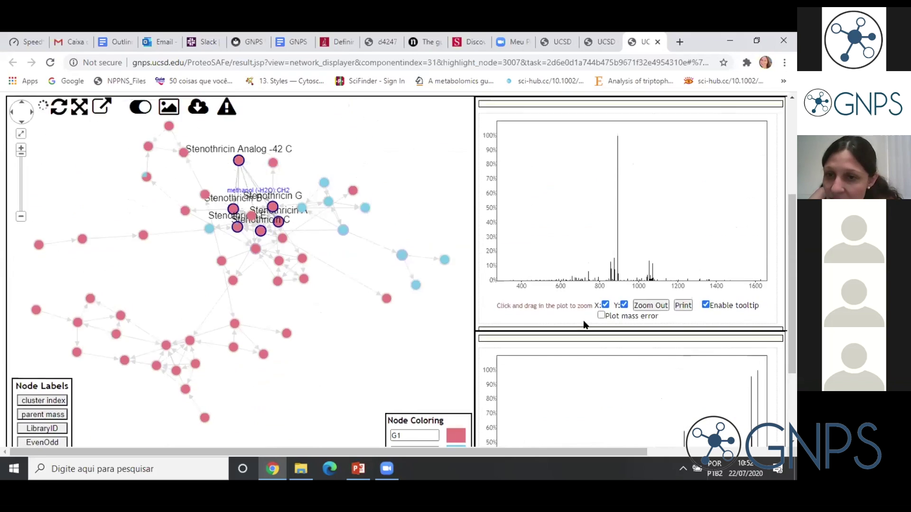
{"action": "scroll", "coordinate": [444, 327], "scroll_direction": "down", "scroll_amount": 5}
{"action": "scroll", "coordinate": [451, 344], "scroll_direction": "up", "scroll_amount": 5}
{"action": "scroll", "coordinate": [261, 319], "scroll_direction": "up", "scroll_amount": 3}
{"action": "scroll", "coordinate": [277, 311], "scroll_direction": "down", "scroll_amount": 5}
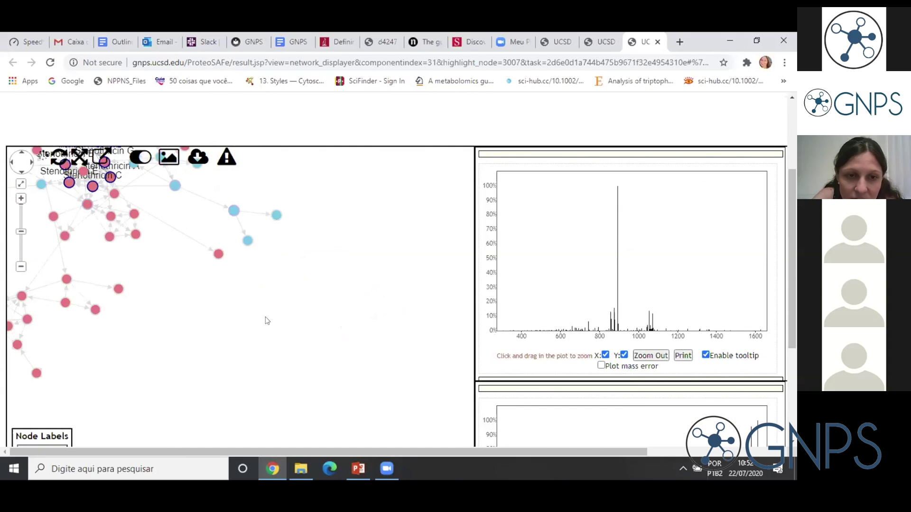
{"action": "left_click_drag", "start_coordinate": [276, 312], "coordinate": [370, 348]}
{"action": "scroll", "coordinate": [376, 354], "scroll_direction": "up", "scroll_amount": 2}
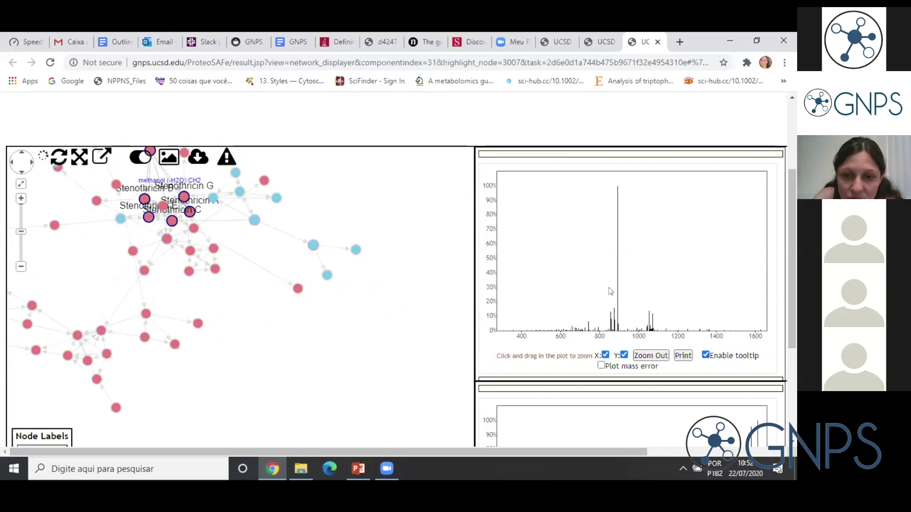
{"action": "scroll", "coordinate": [612, 291], "scroll_direction": "down", "scroll_amount": 4}
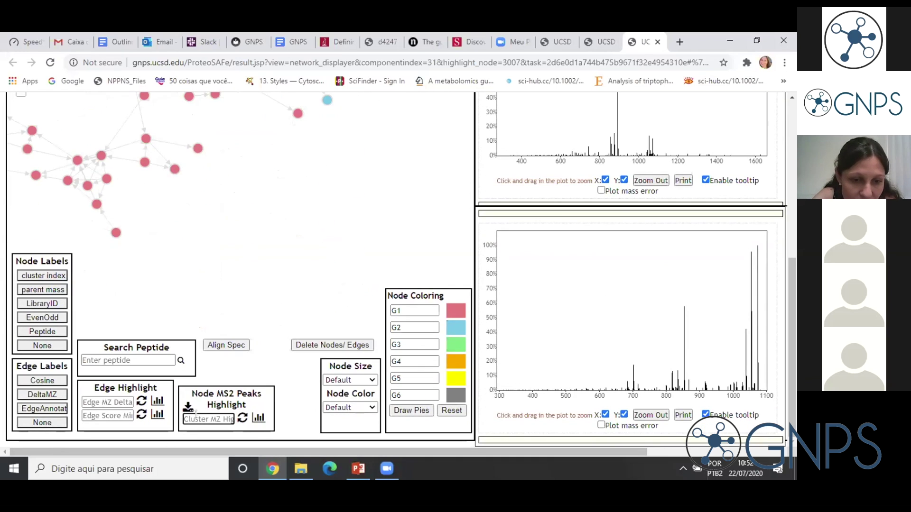
{"action": "type", "text": "894"}
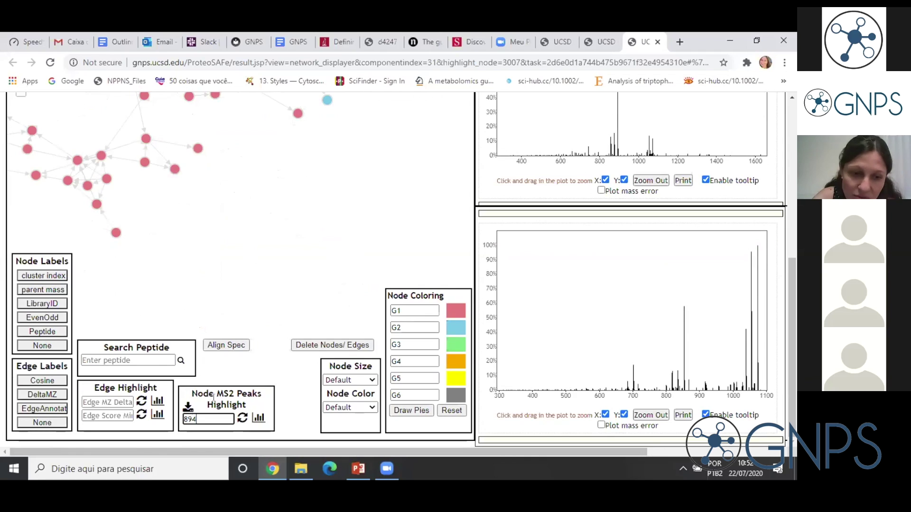
{"action": "left_click", "coordinate": [242, 418]}
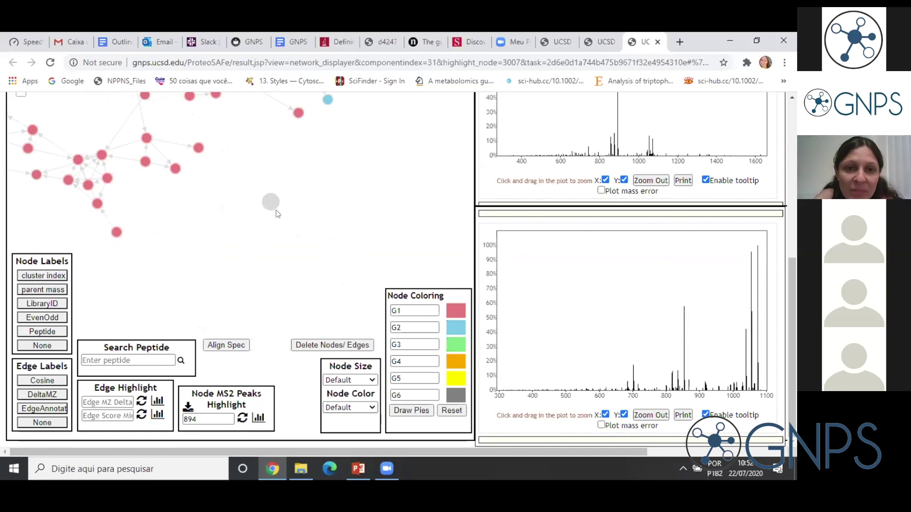
{"action": "scroll", "coordinate": [602, 271], "scroll_direction": "up", "scroll_amount": 3}
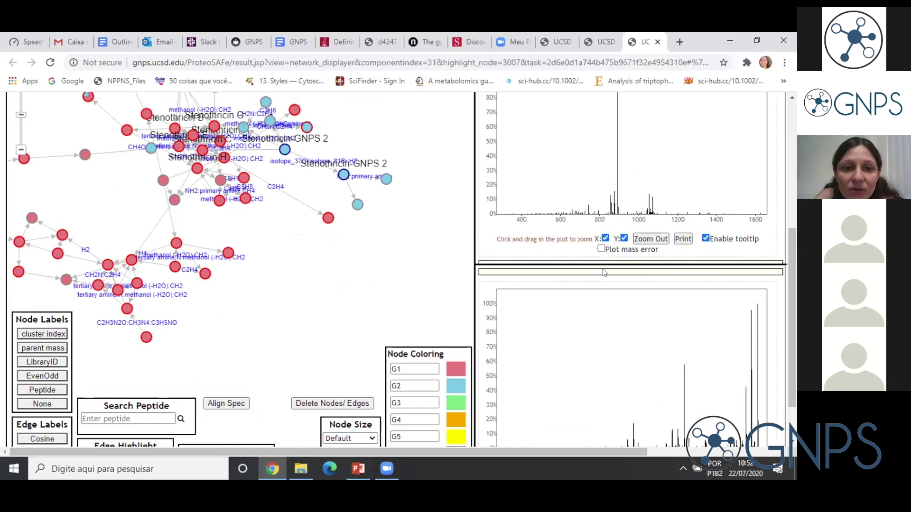
{"action": "left_click_drag", "start_coordinate": [302, 309], "coordinate": [349, 323]}
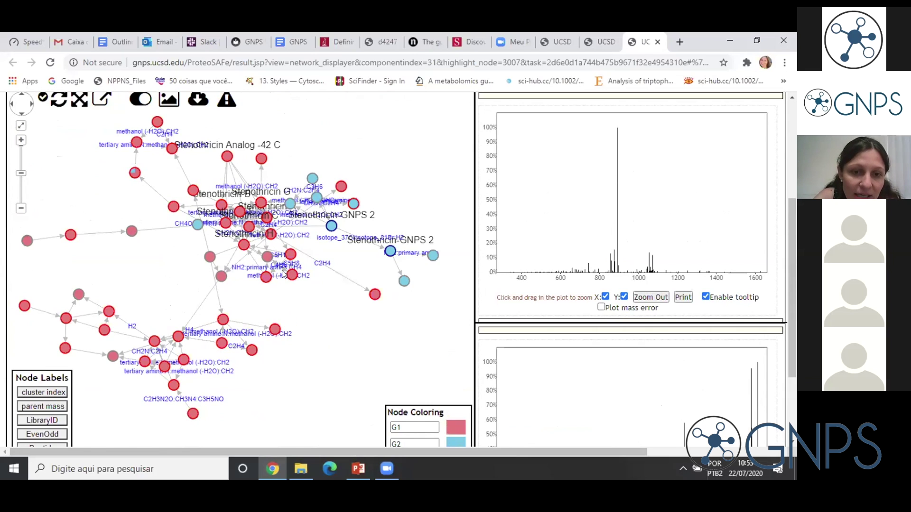
Step: Examine which nodes are highlighted for the 894 fragment and check the details of the blue G2 node below Stenothricin-GNPS 2
{"action": "mouse_move", "coordinate": [259, 275]}
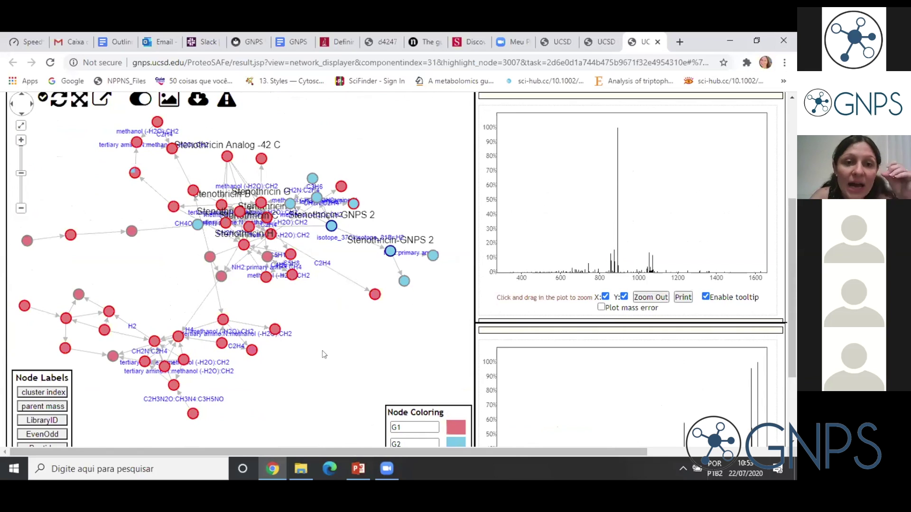
{"action": "mouse_move", "coordinate": [378, 291]}
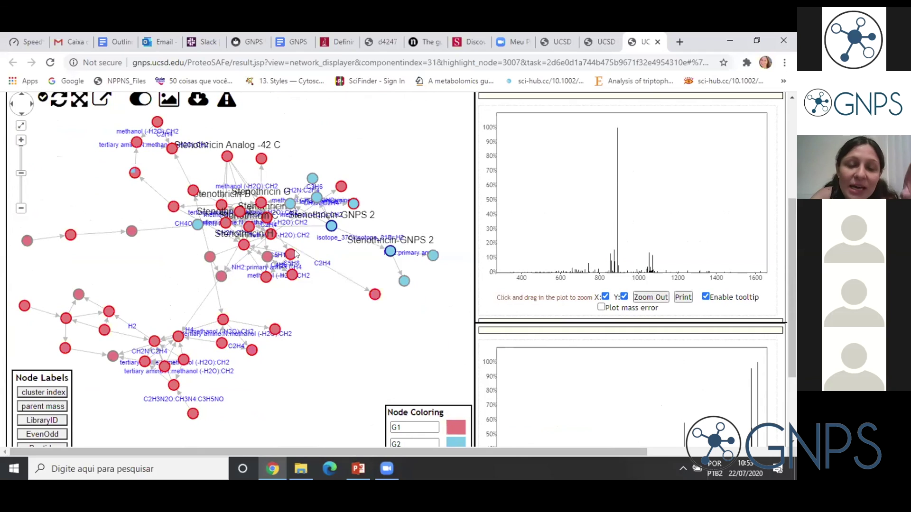
{"action": "mouse_move", "coordinate": [287, 255]}
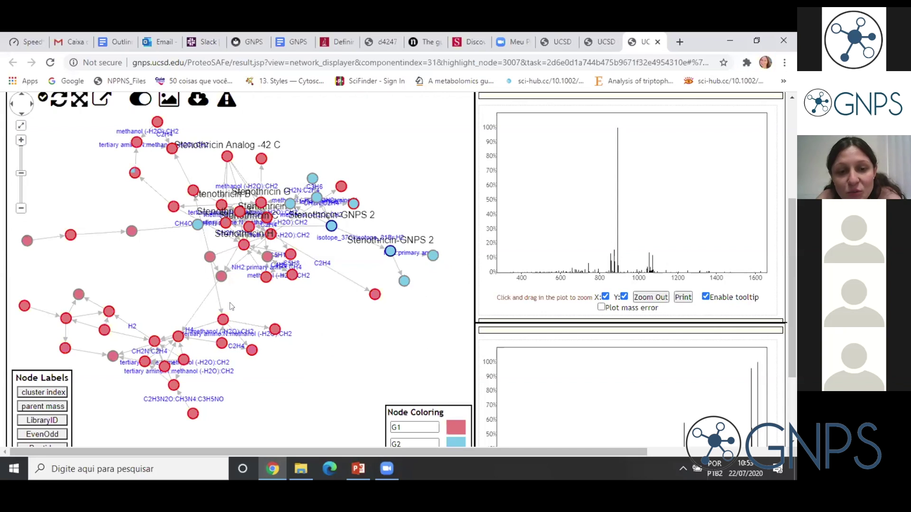
{"action": "mouse_move", "coordinate": [217, 319]}
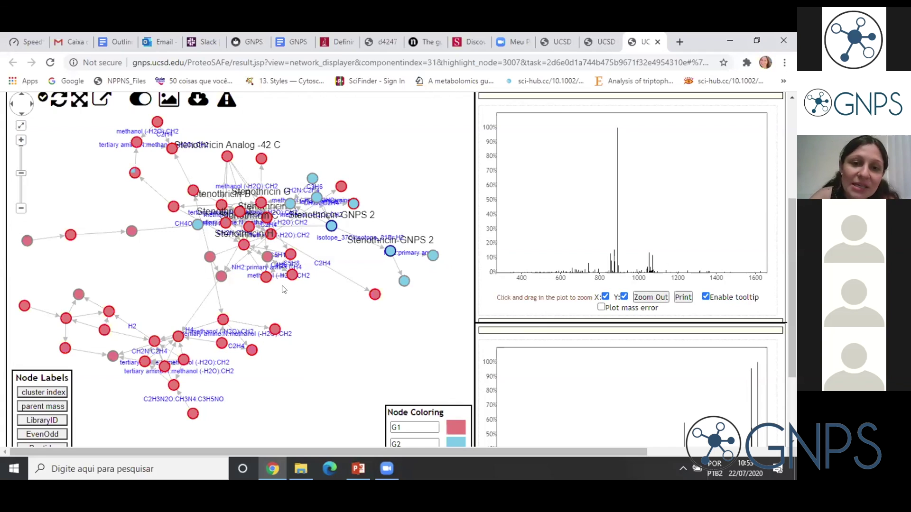
{"action": "left_click", "coordinate": [218, 227]}
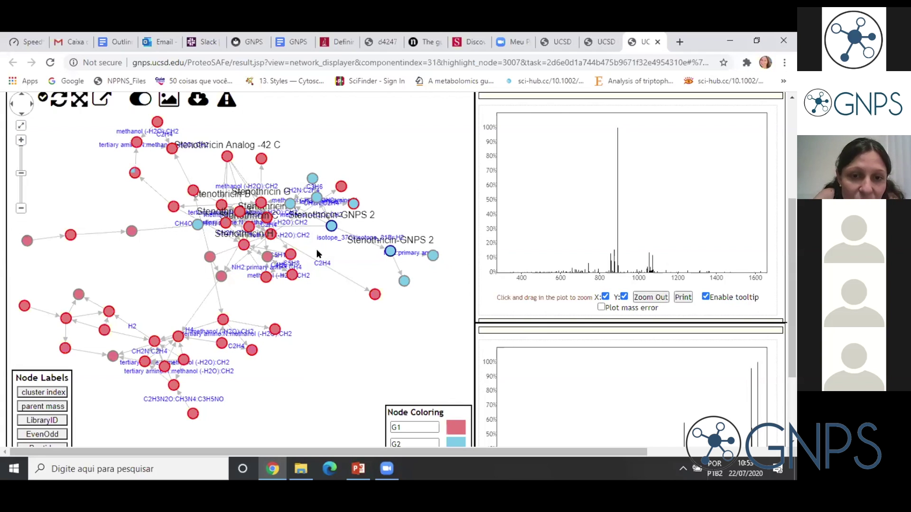
{"action": "mouse_move", "coordinate": [404, 281]}
{"action": "scroll", "coordinate": [621, 299], "scroll_direction": "up", "scroll_amount": 1}
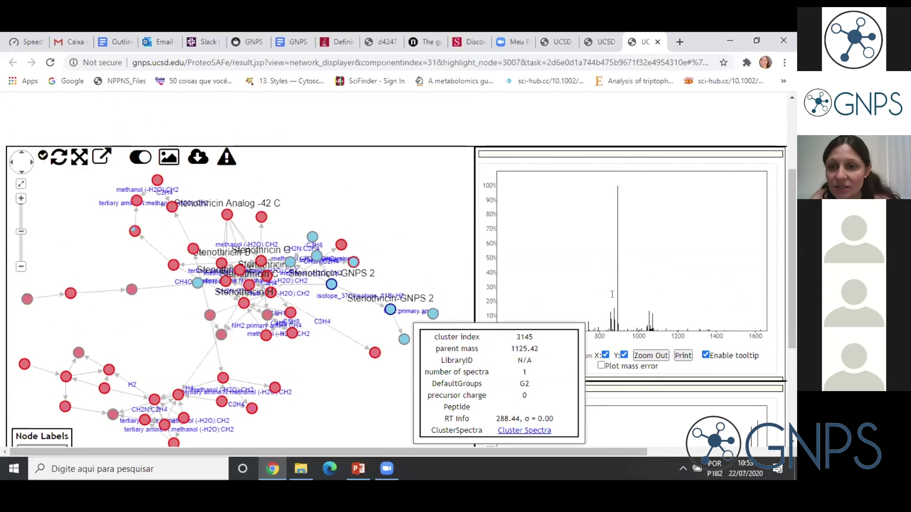
{"action": "scroll", "coordinate": [385, 213], "scroll_direction": "down", "scroll_amount": 2}
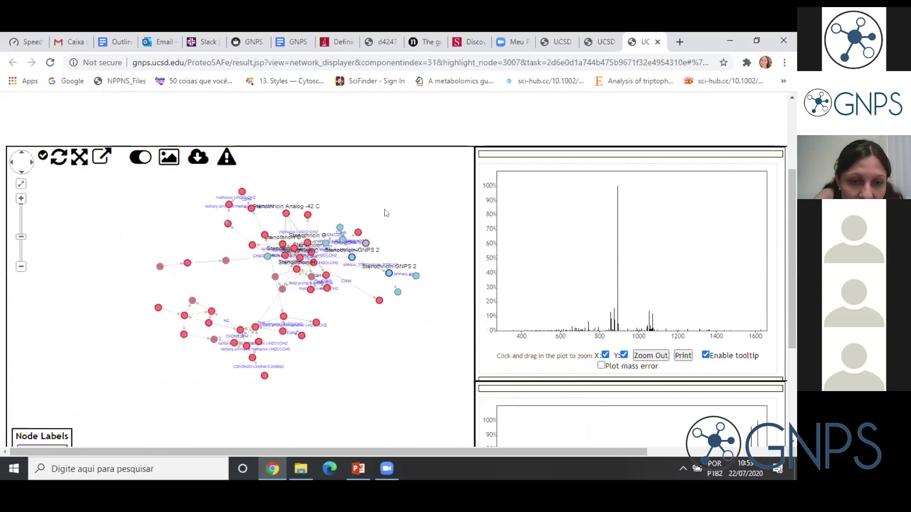
{"action": "scroll", "coordinate": [384, 214], "scroll_direction": "up", "scroll_amount": 2}
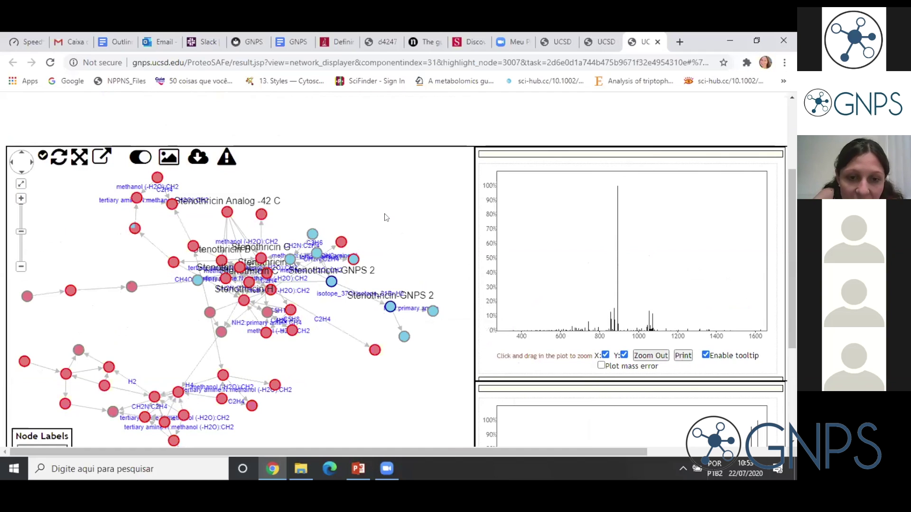
{"action": "scroll", "coordinate": [522, 348], "scroll_direction": "down", "scroll_amount": 1}
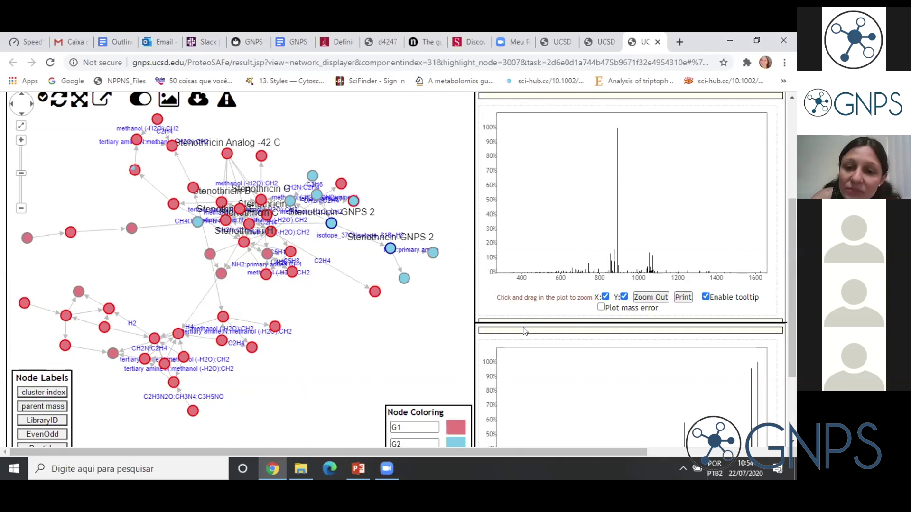
{"action": "scroll", "coordinate": [519, 339], "scroll_direction": "down", "scroll_amount": 1}
{"action": "scroll", "coordinate": [520, 279], "scroll_direction": "down", "scroll_amount": 1}
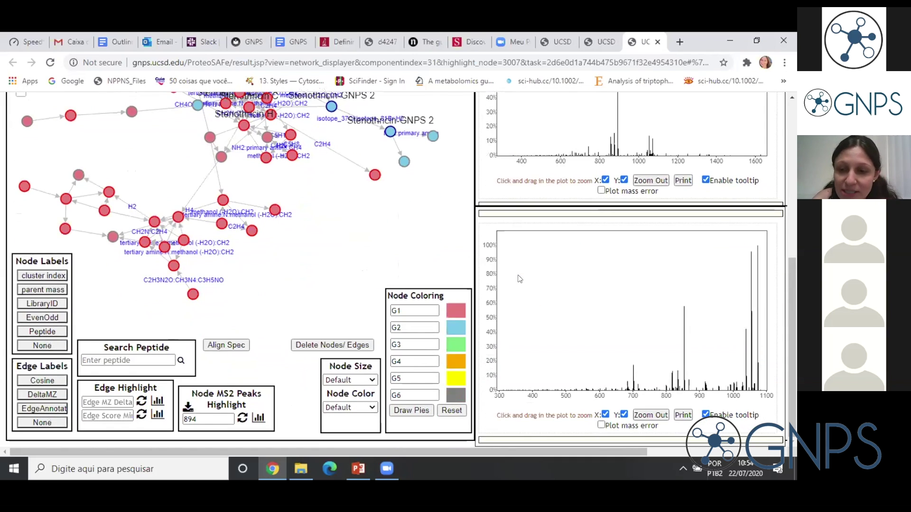
Step: Switch to the PowerPoint presentation and display slide 53, Workshop Tasks
{"action": "left_click", "coordinate": [359, 470]}
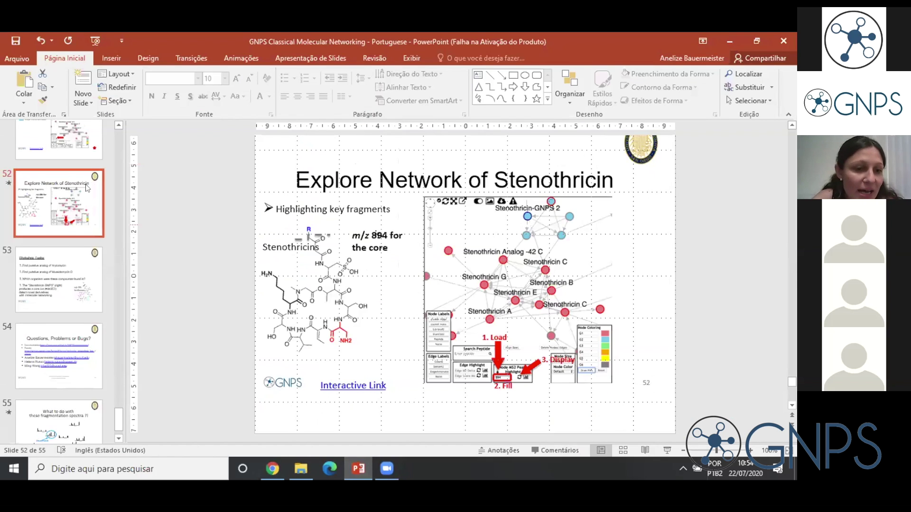
{"action": "scroll", "coordinate": [85, 184], "scroll_direction": "down", "scroll_amount": 1}
{"action": "left_click", "coordinate": [52, 304]}
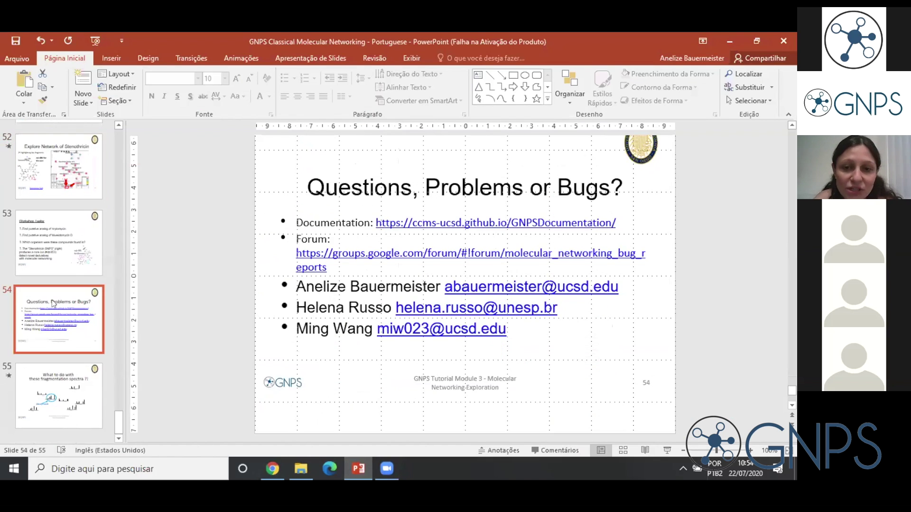
{"action": "left_click", "coordinate": [50, 250]}
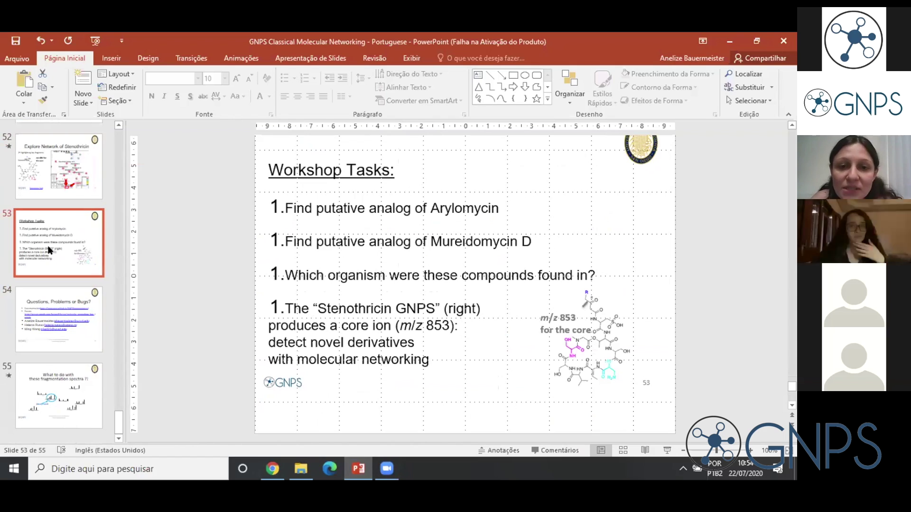